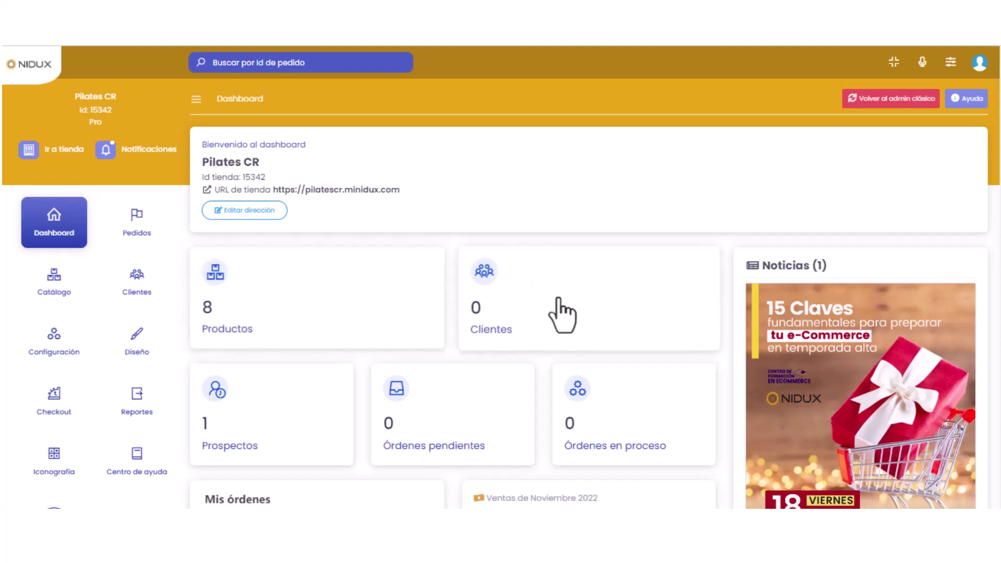
# Step: Examine the dashboard's store summary, order and sales charts, news, pending orders and product panels
pyautogui.scroll(-3, 561, 313)
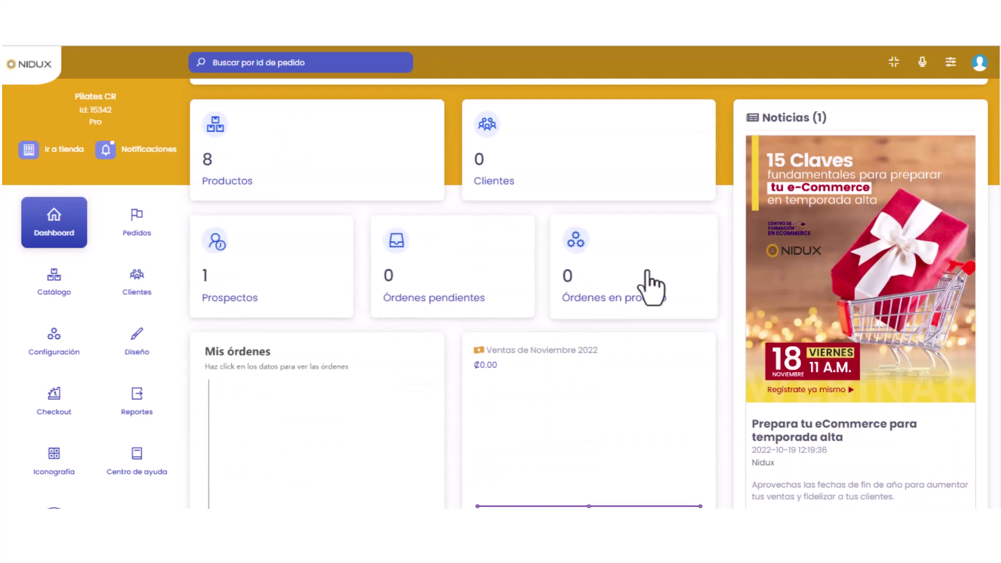
pyautogui.scroll(-2, 646, 270)
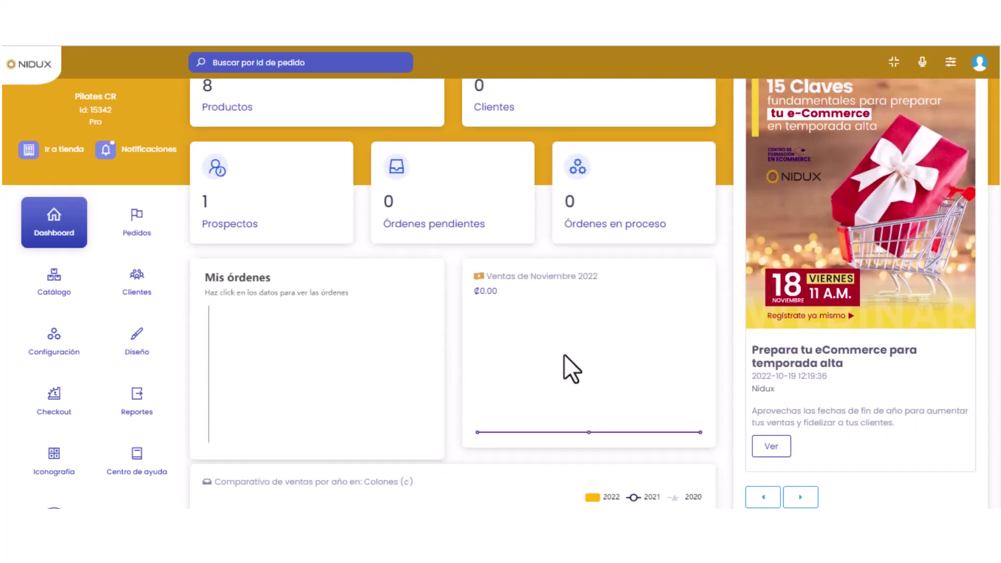
pyautogui.scroll(3, 565, 355)
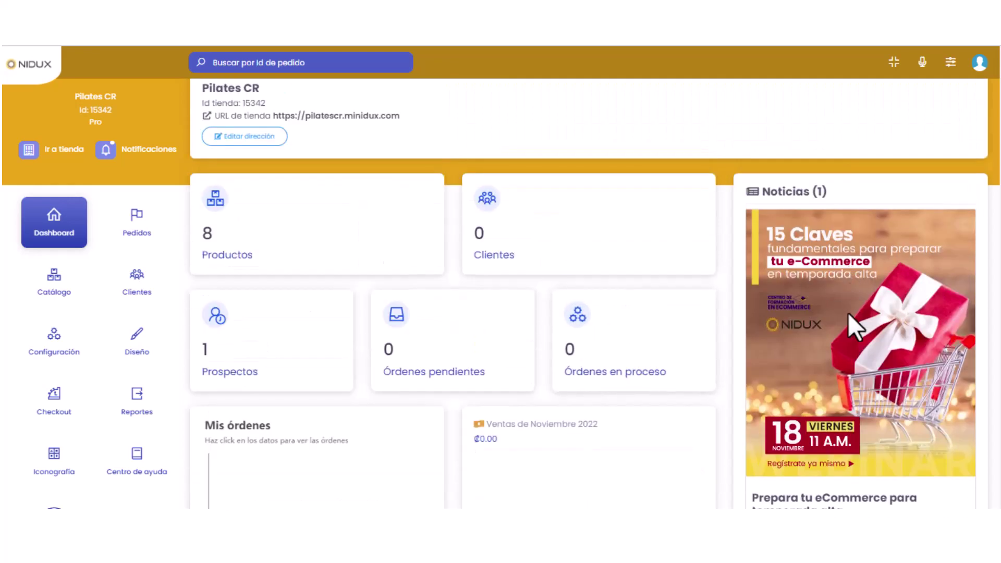
pyautogui.scroll(-8, 592, 261)
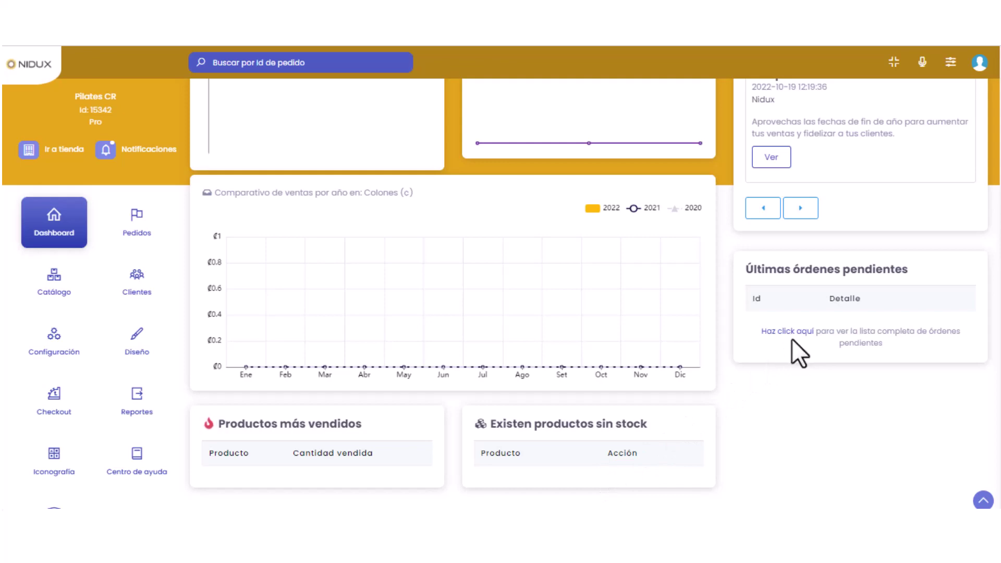
pyautogui.scroll(5, 792, 339)
pyautogui.scroll(3, 647, 296)
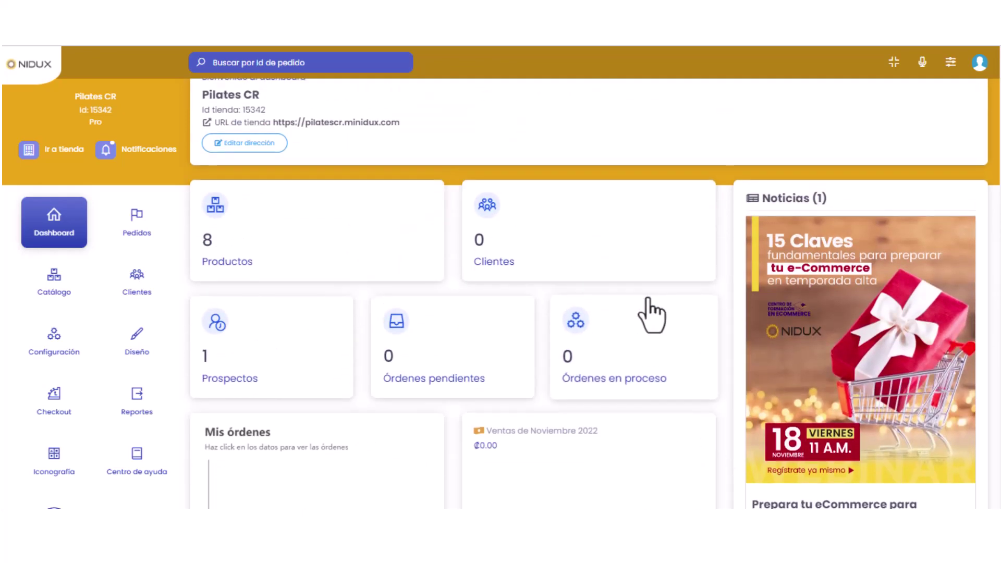
pyautogui.scroll(-6, 648, 298)
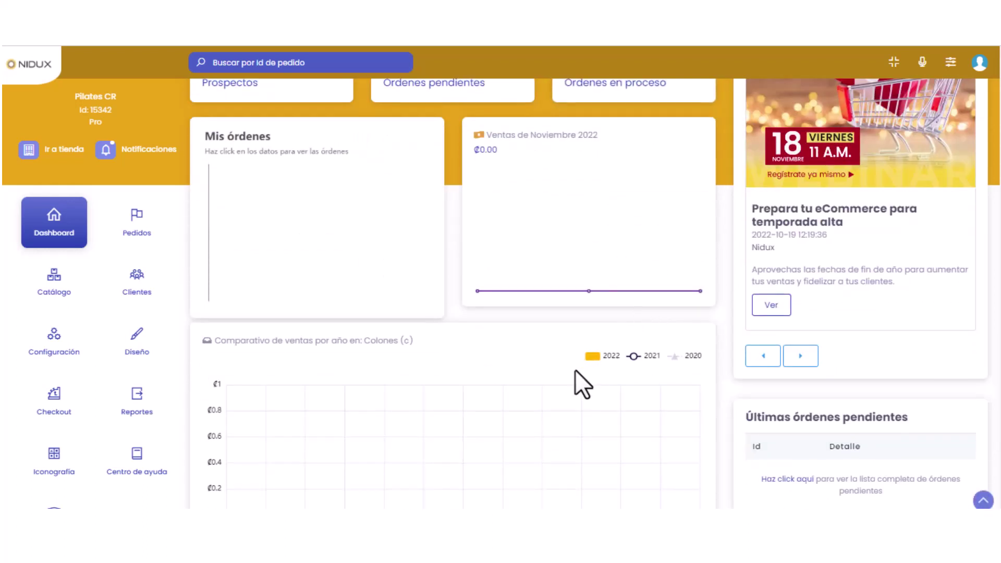
pyautogui.scroll(3, 575, 372)
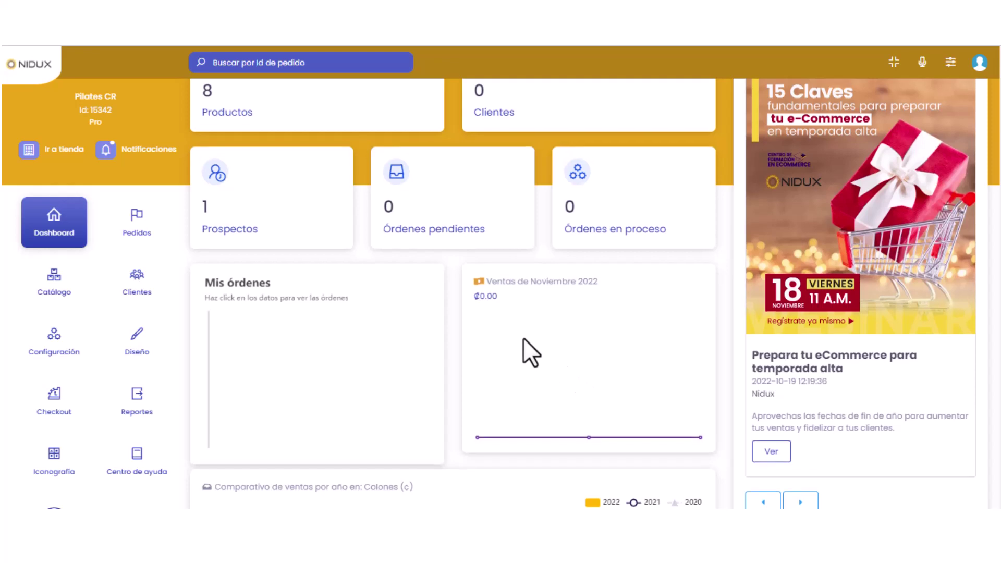
pyautogui.scroll(-4, 524, 338)
pyautogui.scroll(-1, 509, 353)
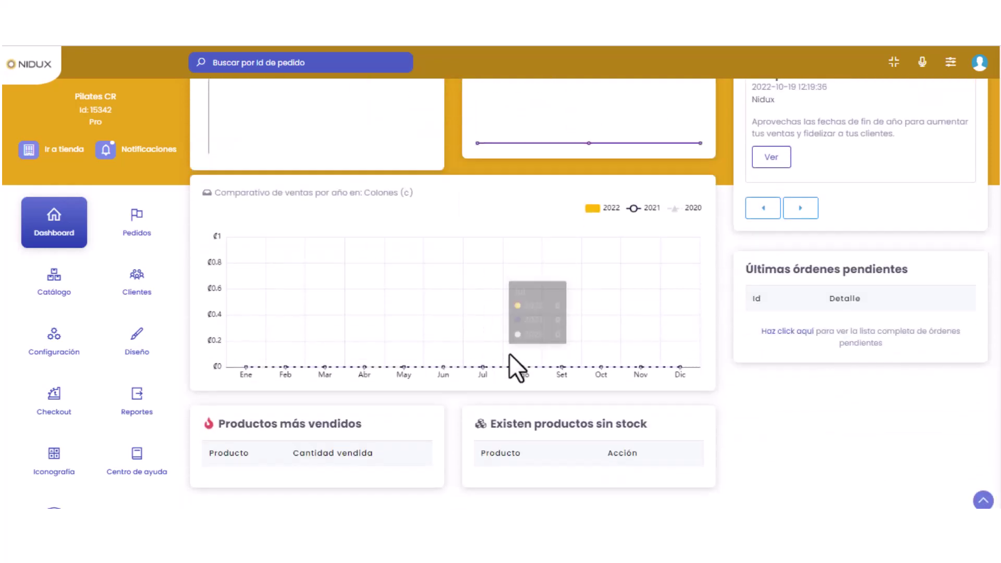
pyautogui.scroll(5, 509, 353)
pyautogui.scroll(2, 509, 353)
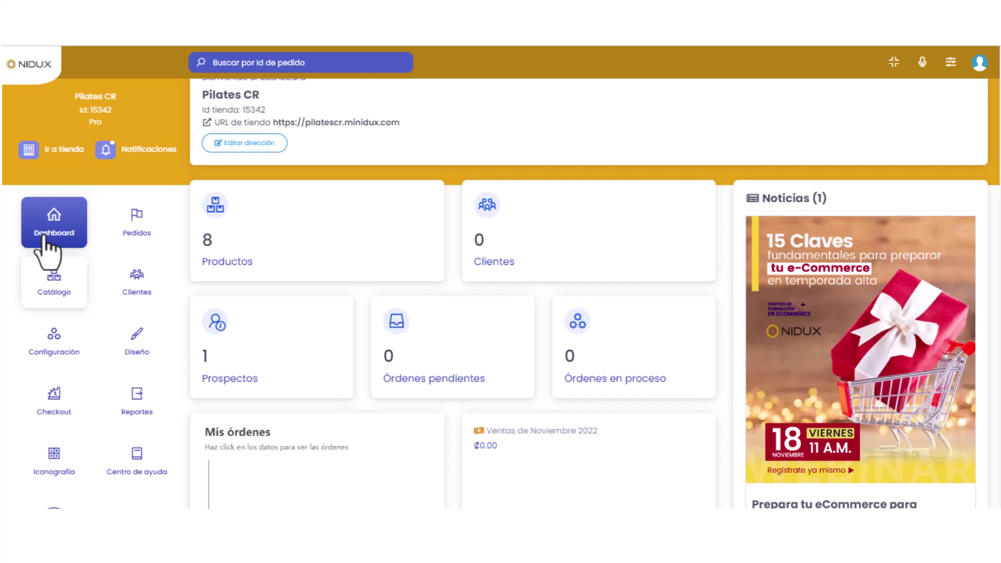
# Step: Open the list of product categories in the store's catalogue
pyautogui.click(77, 298)
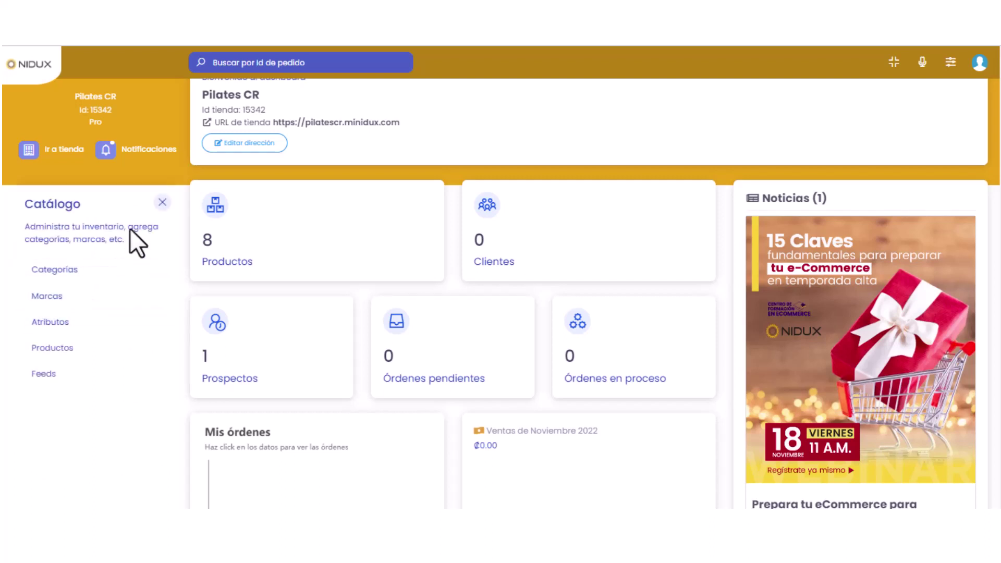
pyautogui.click(64, 269)
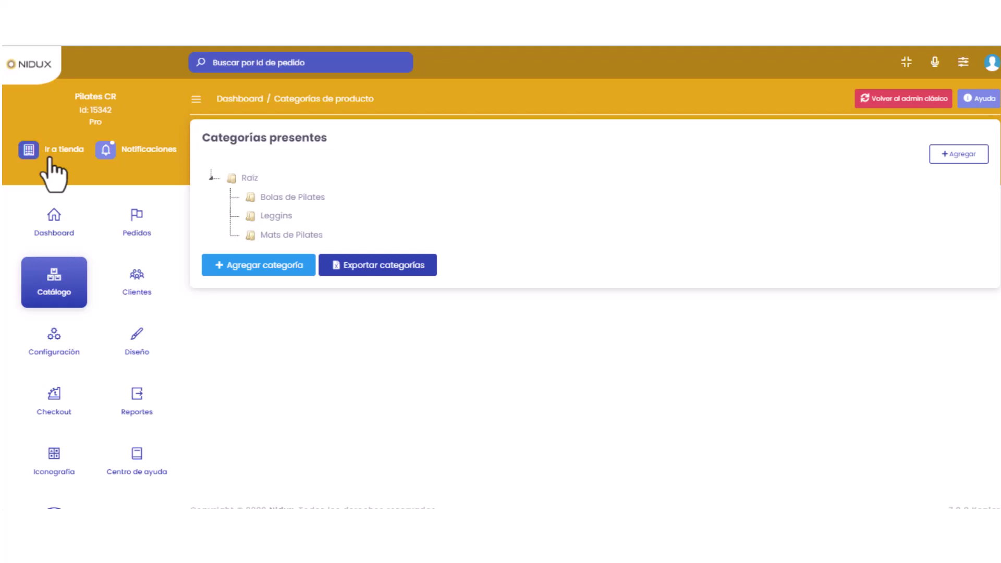
# Step: Open the storefront and examine its home page sections, featured products, promotions and category navigation
pyautogui.click(65, 150)
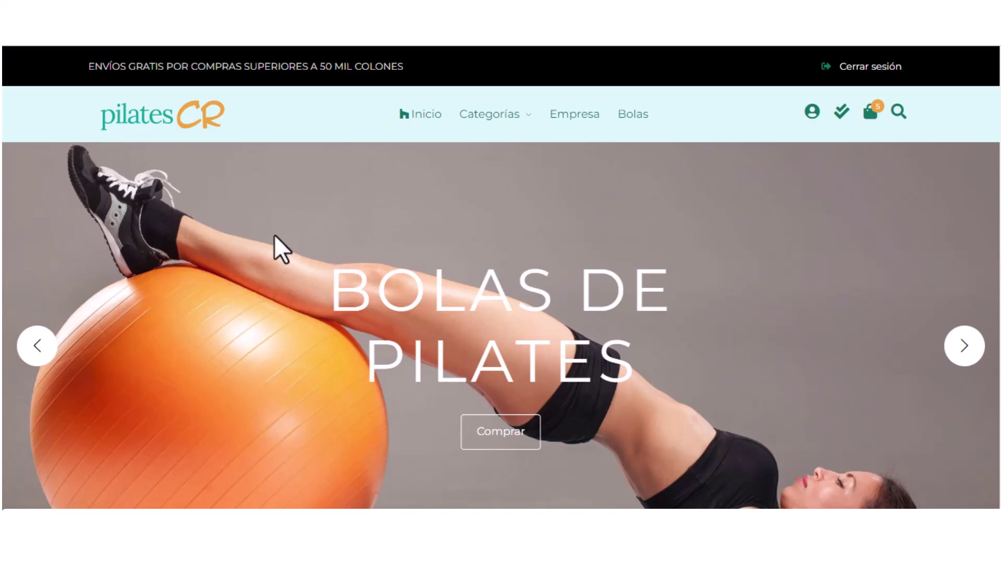
pyautogui.scroll(-10, 263, 236)
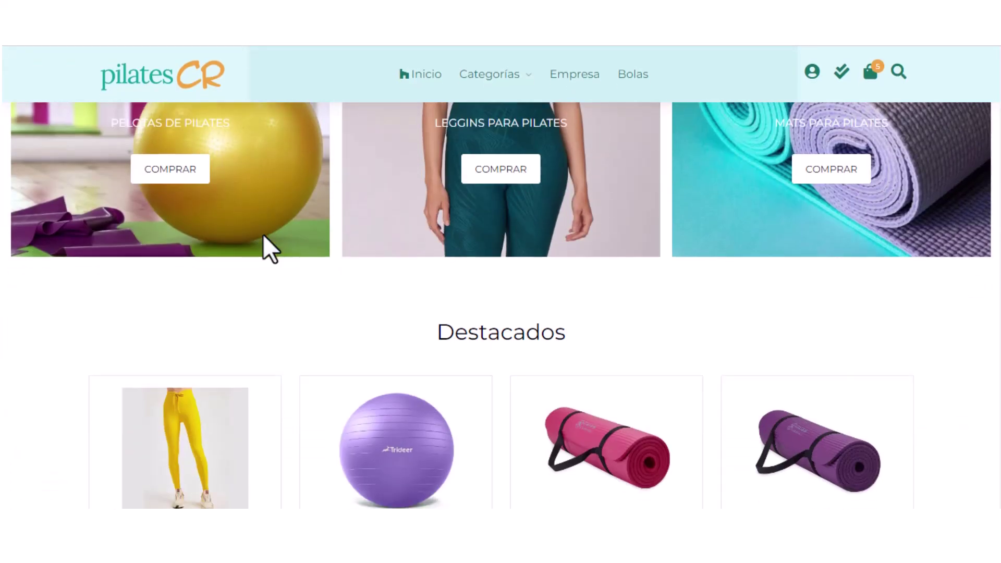
pyautogui.scroll(-12, 262, 235)
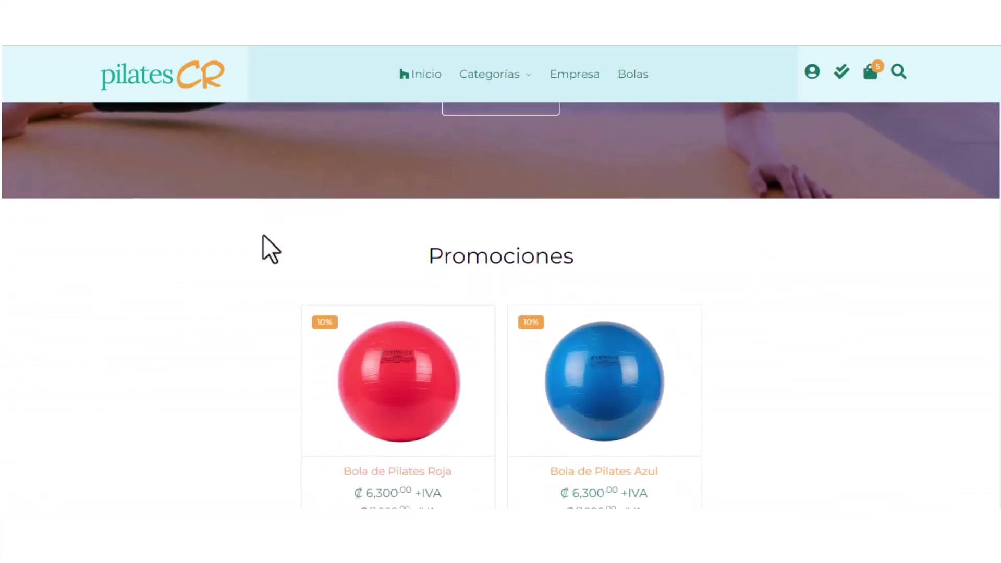
pyautogui.scroll(20, 263, 235)
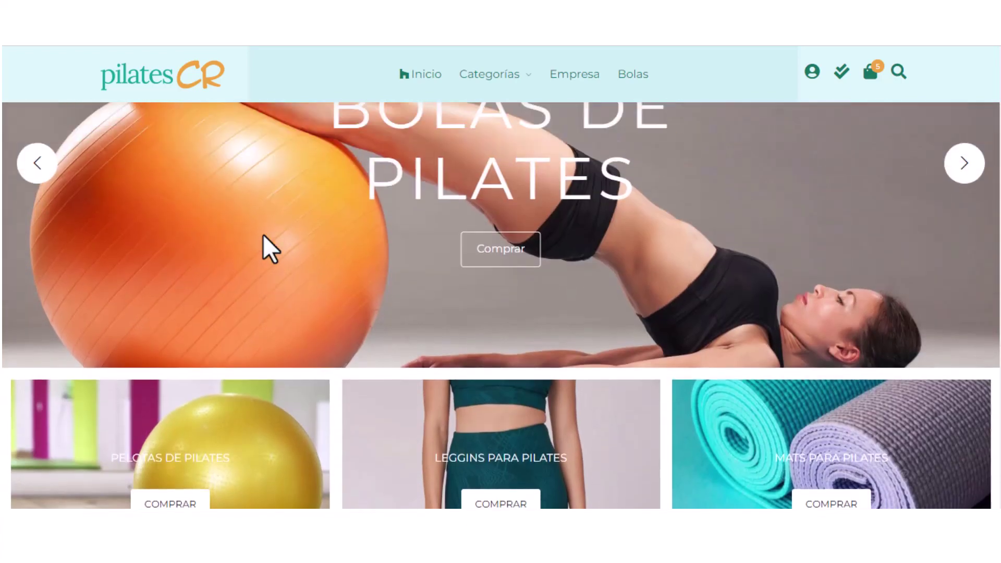
pyautogui.scroll(1, 263, 234)
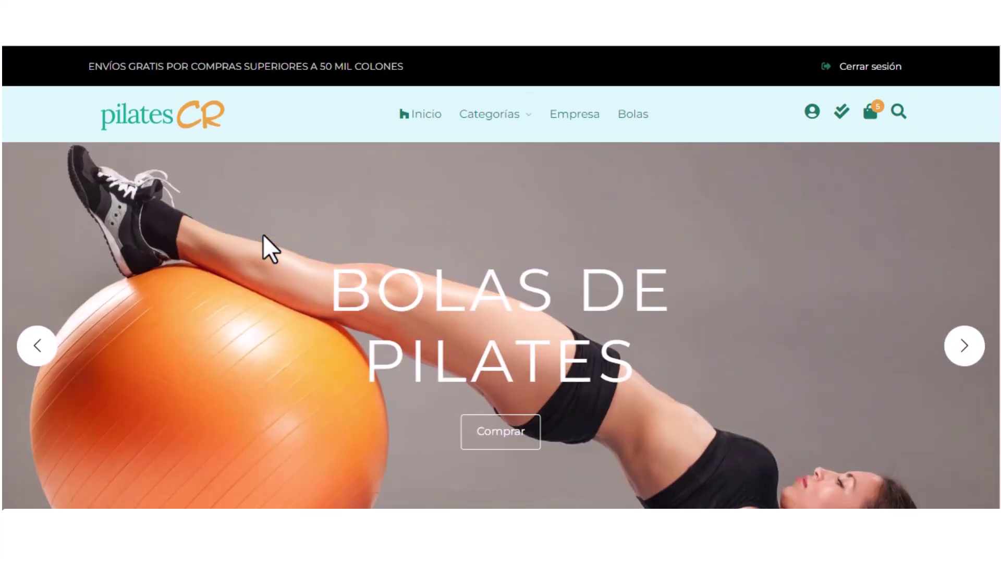
pyautogui.moveTo(509, 126)
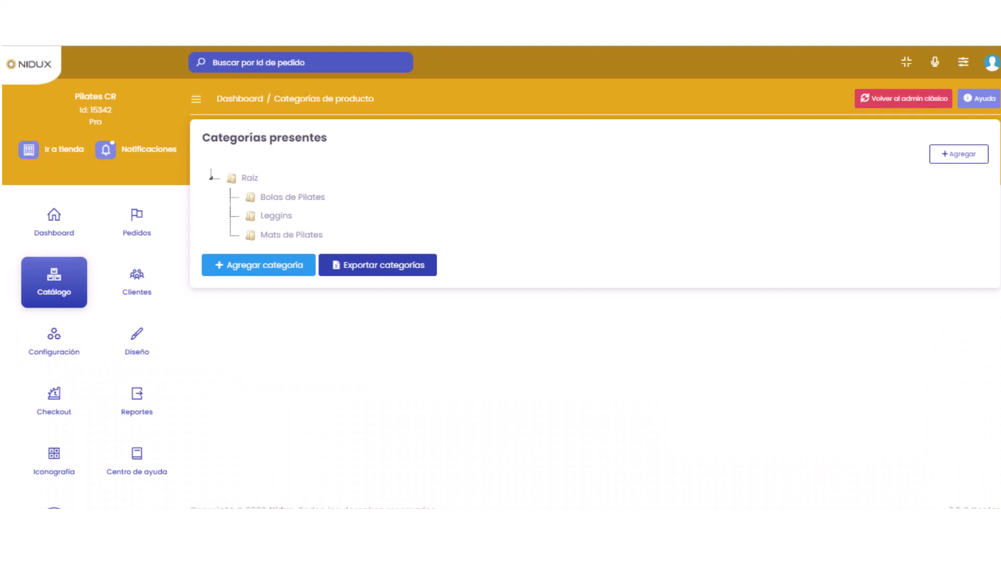
# Step: Review the fields of the form for adding a category, and close it without saving
pyautogui.click(58, 285)
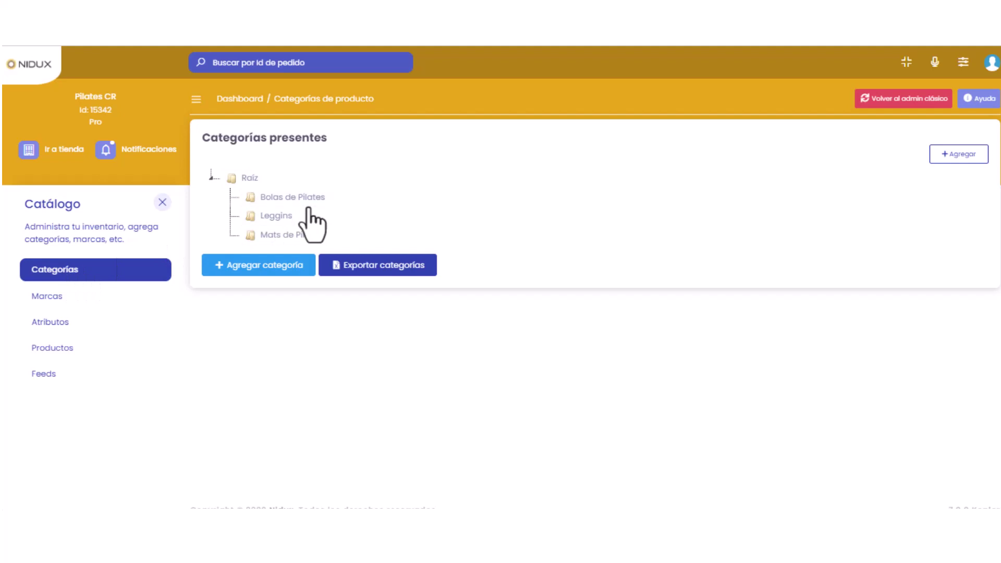
pyautogui.click(257, 269)
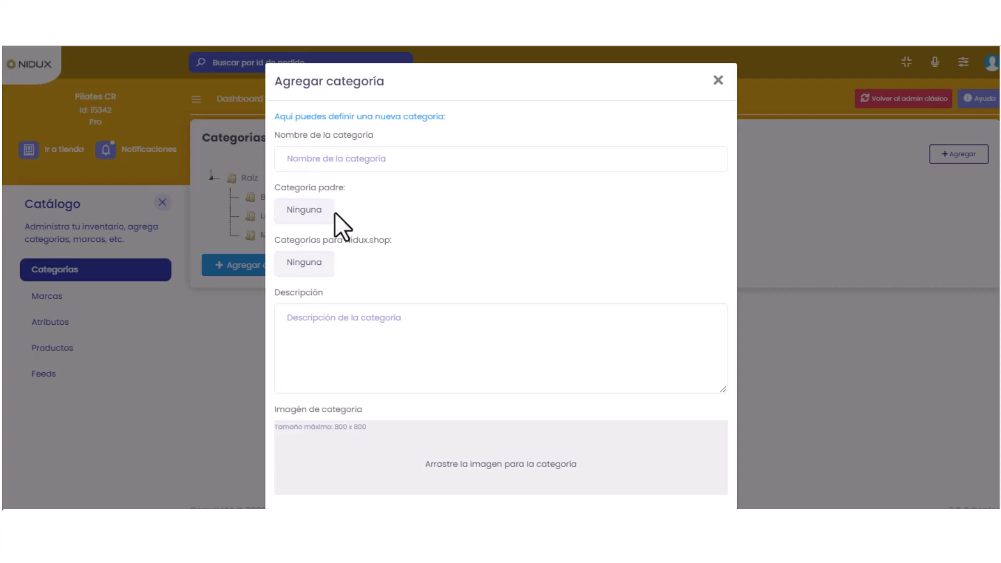
pyautogui.scroll(-1, 335, 212)
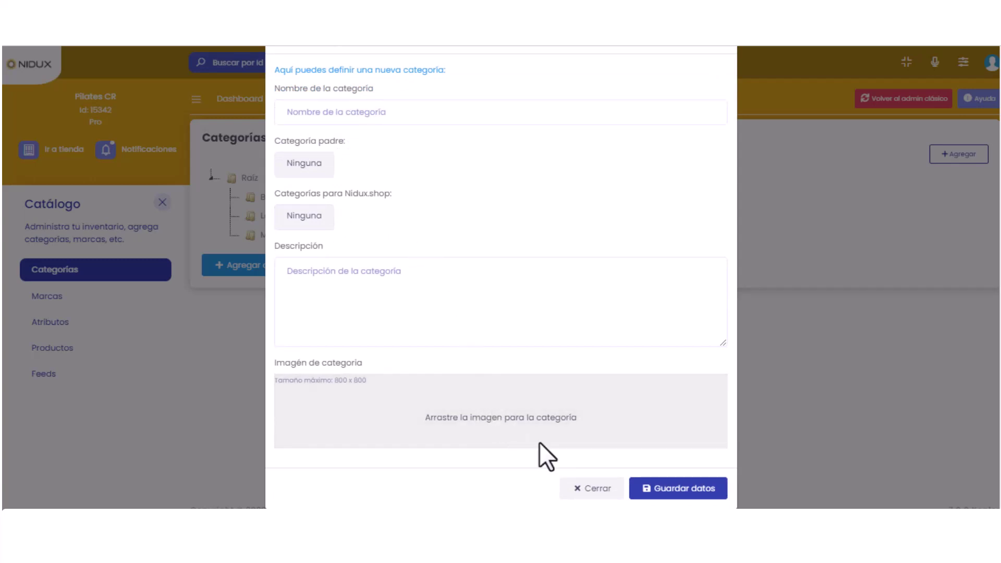
pyautogui.click(612, 493)
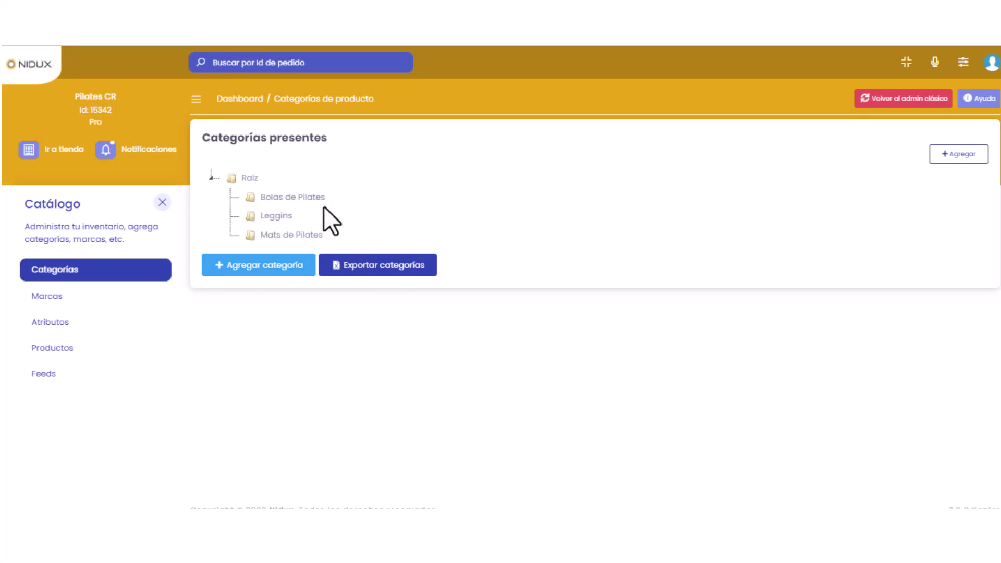
# Step: Open the Bolas de Pilates category for editing
pyautogui.rightClick(274, 201)
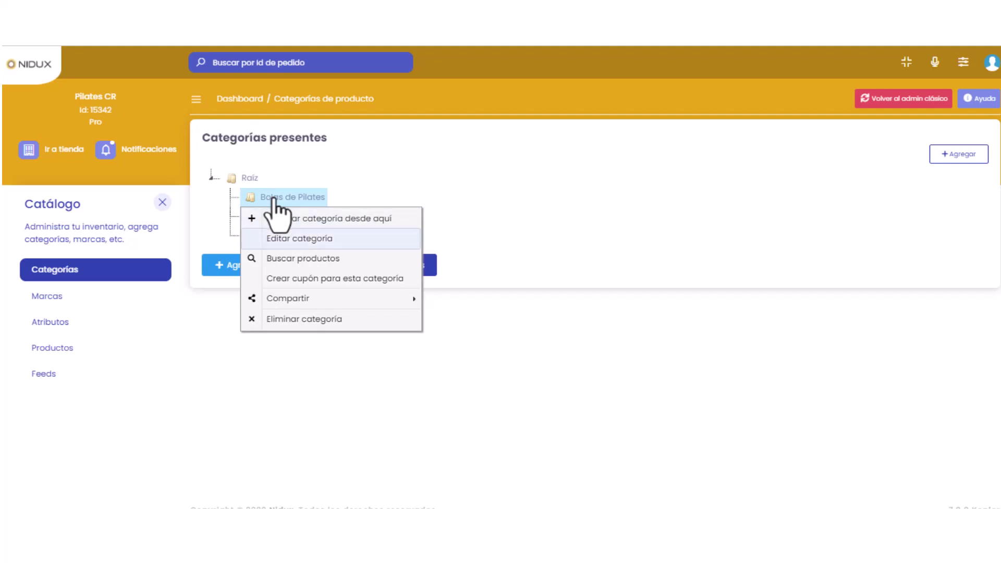
pyautogui.click(336, 238)
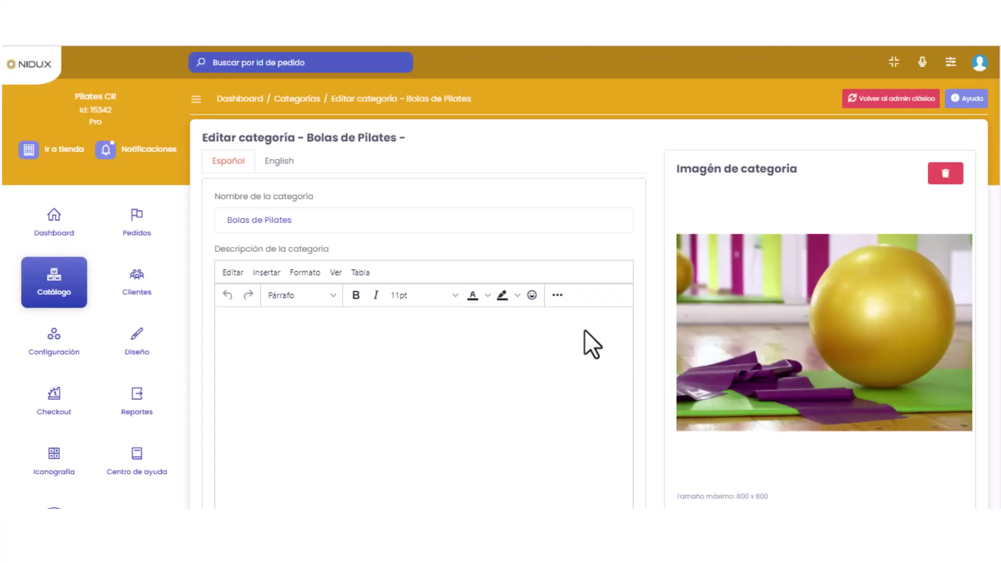
# Step: Examine the category's name, its image with the maximum size, the parent category and the Marketplace/Directorio settings
pyautogui.moveTo(301, 220); pyautogui.dragTo(228, 219)
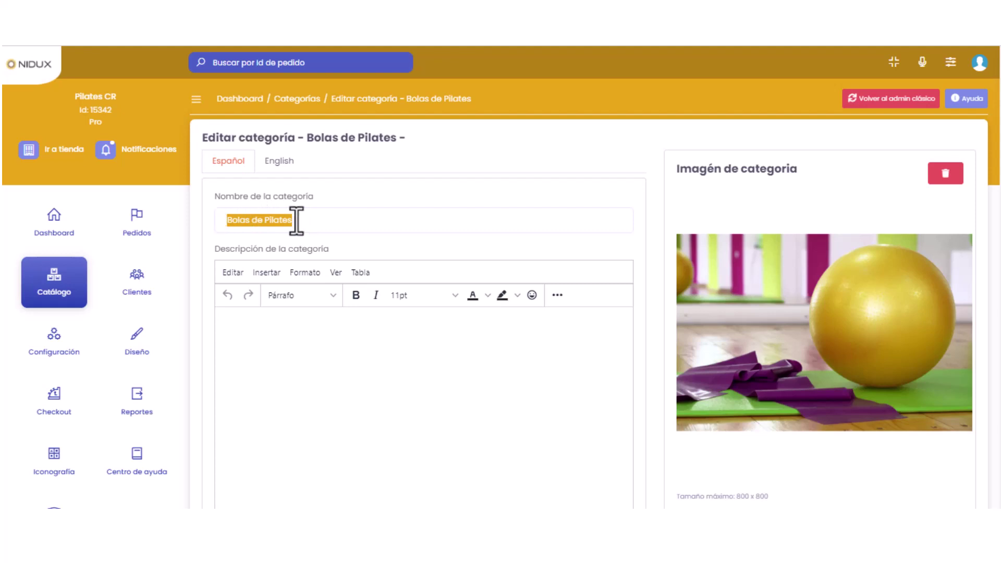
pyautogui.click(338, 223)
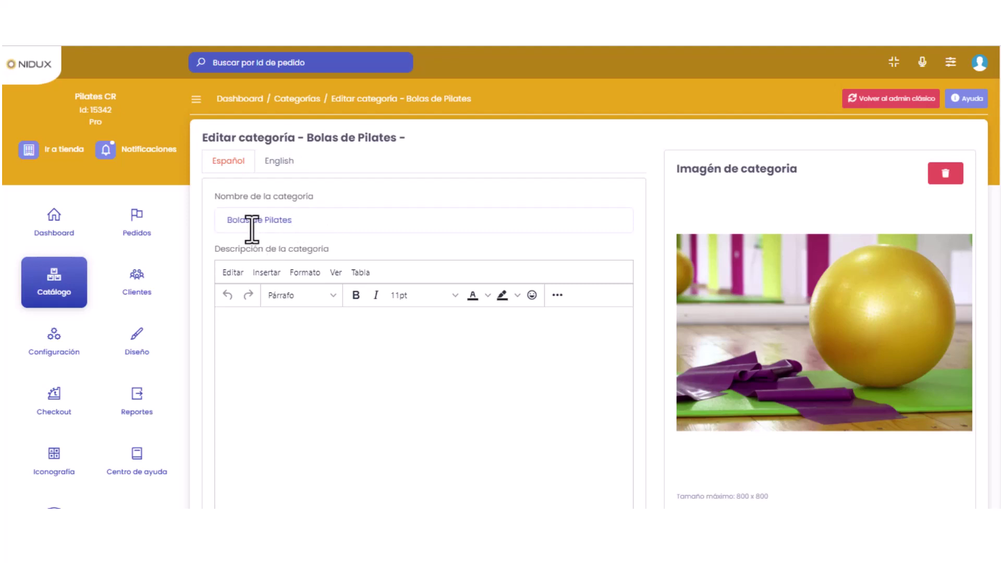
pyautogui.scroll(-1, 249, 229)
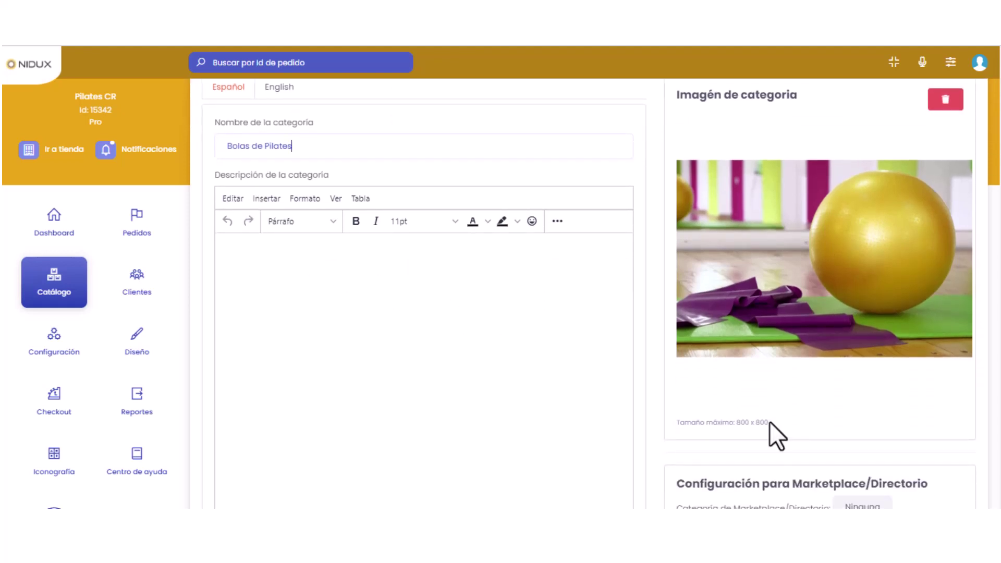
pyautogui.moveTo(770, 422); pyautogui.dragTo(674, 423)
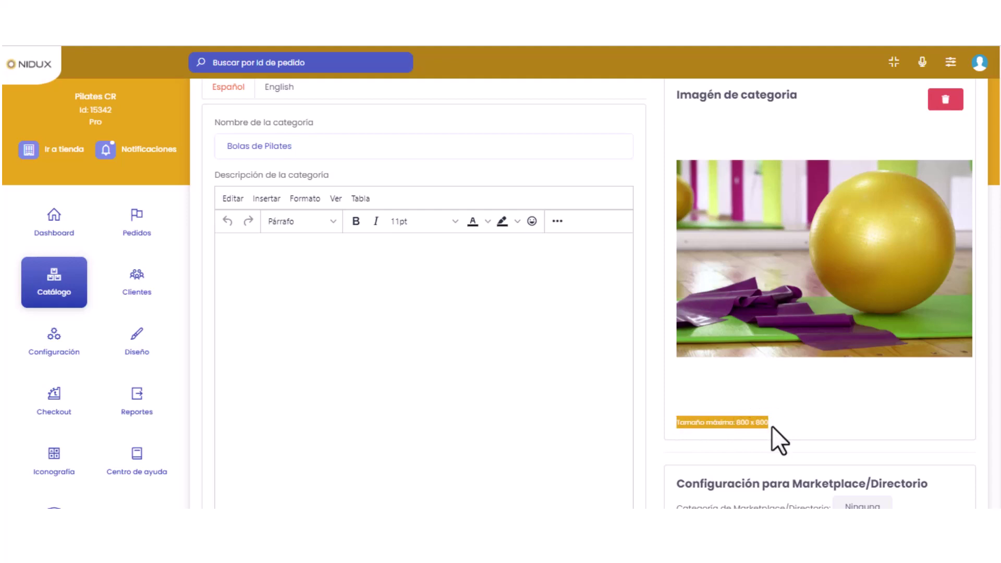
pyautogui.scroll(-1, 772, 426)
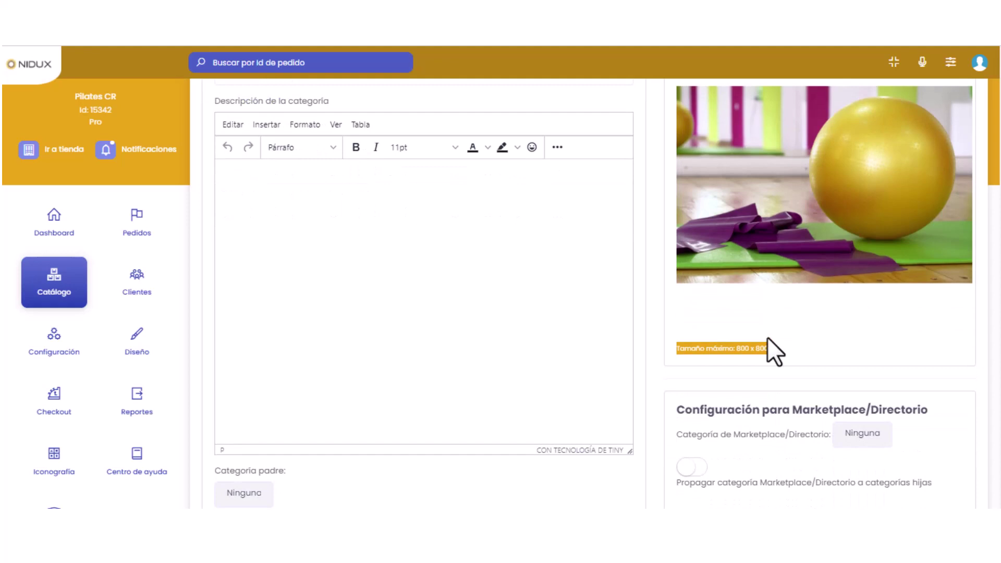
pyautogui.scroll(-1, 769, 345)
pyautogui.scroll(2, 769, 345)
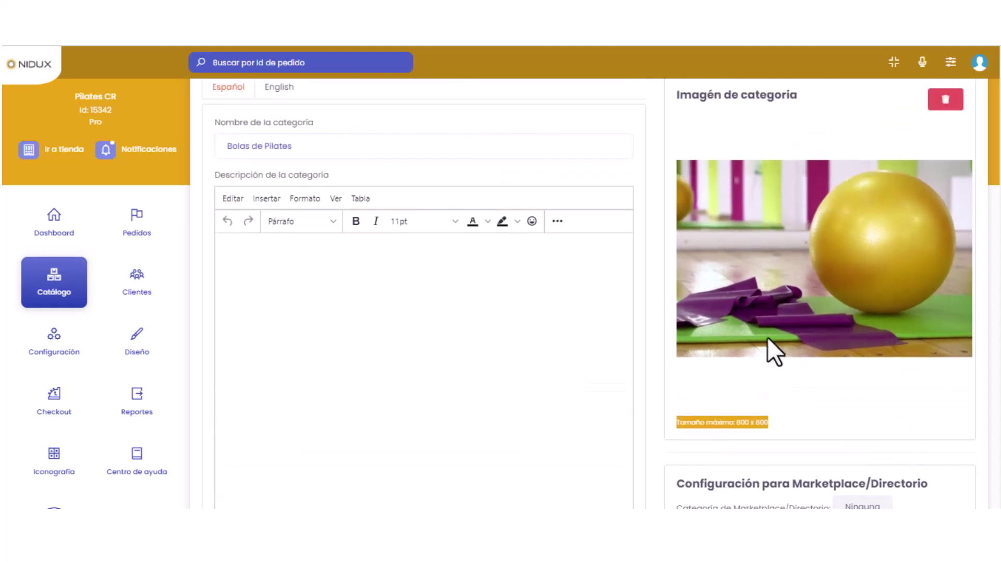
pyautogui.scroll(1, 425, 268)
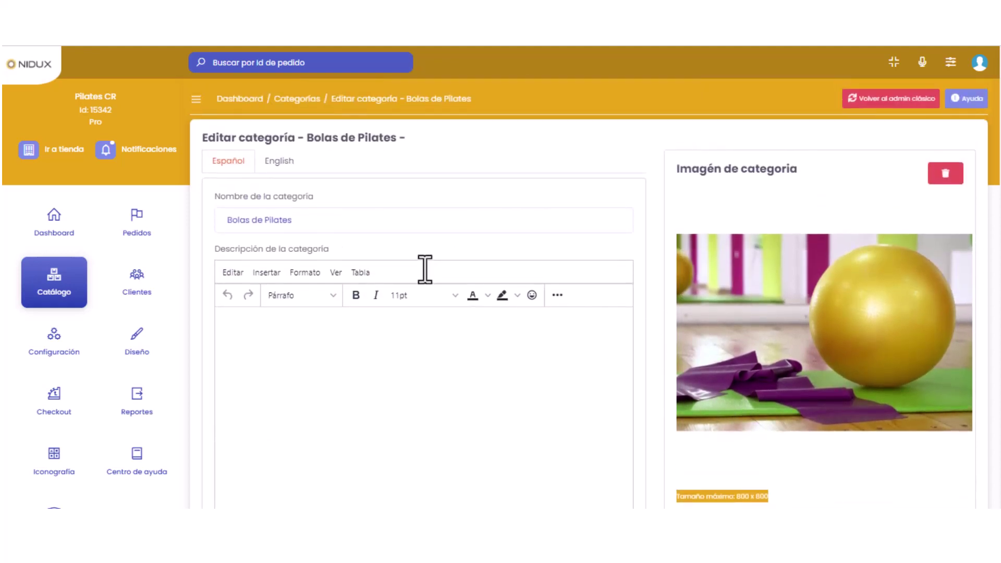
pyautogui.moveTo(225, 220); pyautogui.dragTo(328, 220)
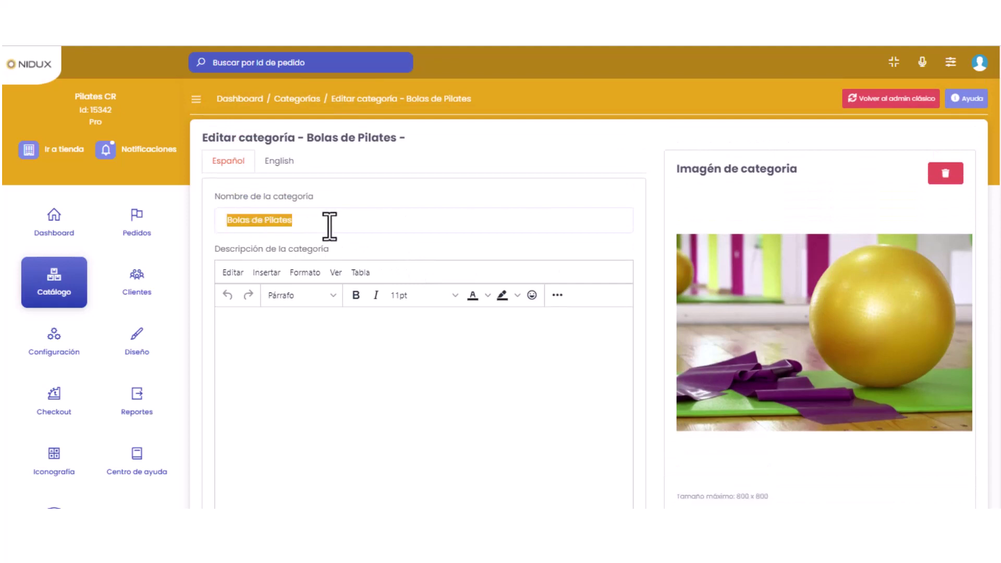
# Step: Write the category description "Descubre las nuevas bolas de pilates." and make the word "nuevas" bold
pyautogui.click(332, 333)
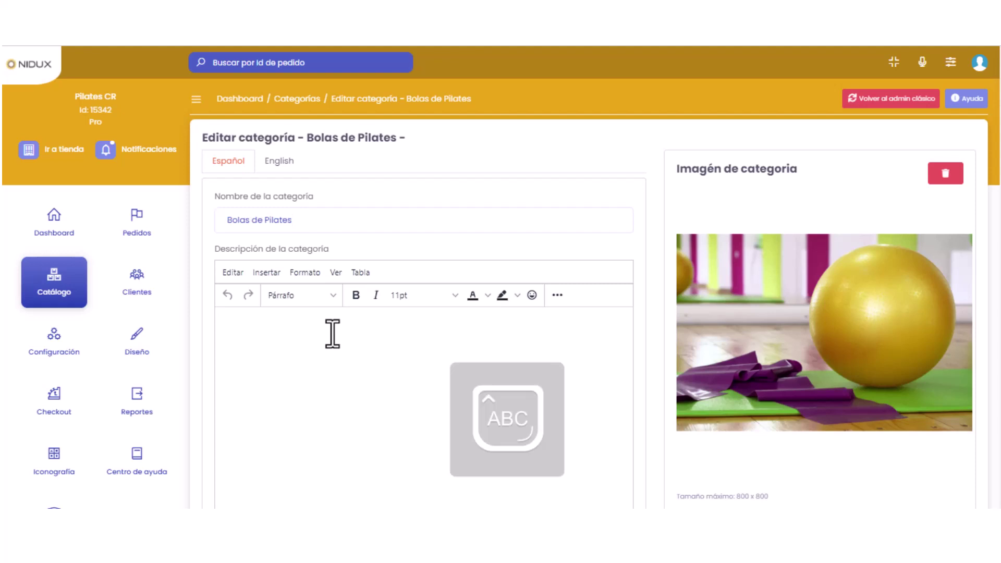
pyautogui.write('Descubre las nuevas bolas de pilates.')
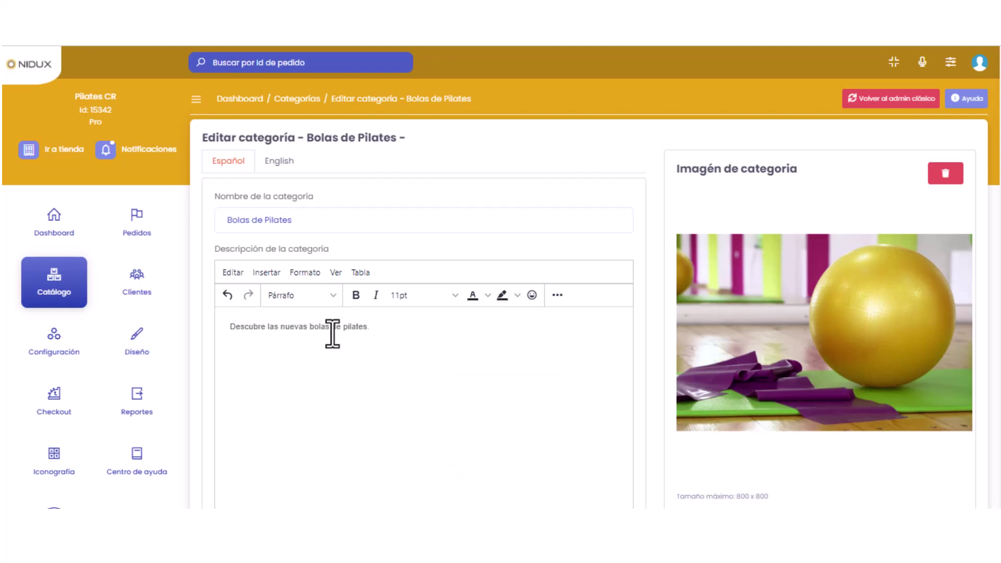
pyautogui.scroll(-2, 390, 340)
pyautogui.scroll(-2, 389, 340)
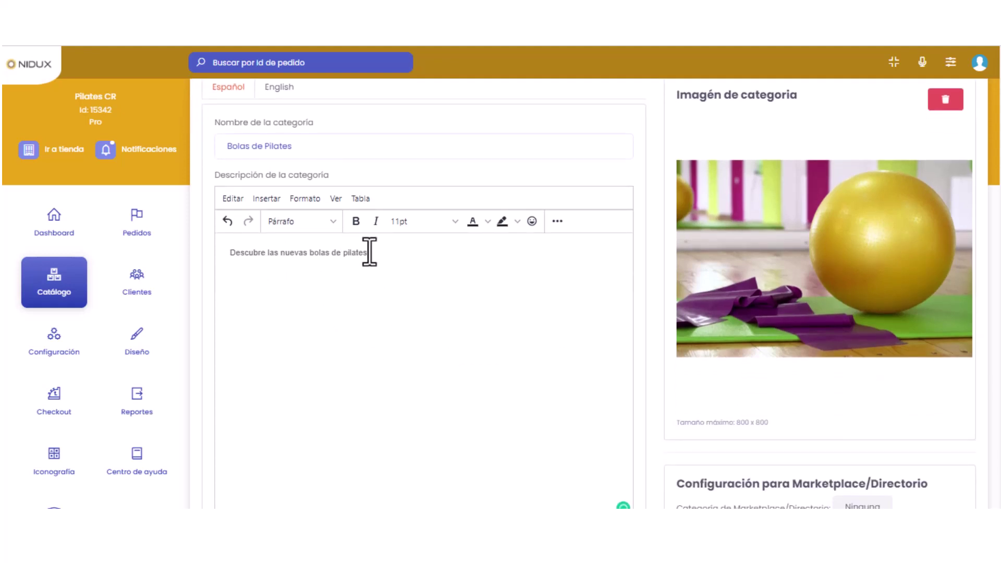
pyautogui.write('.')
pyautogui.moveTo(308, 254); pyautogui.dragTo(280, 256)
pyautogui.click(357, 221)
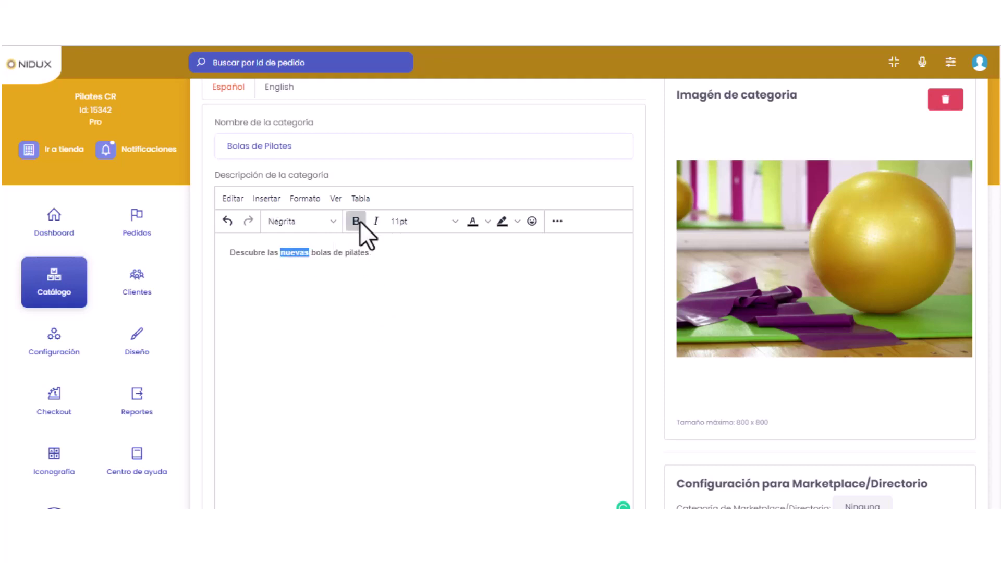
# Step: Make the word "nuevas" in the category description italic and colour it red
pyautogui.click(375, 222)
pyautogui.click(487, 223)
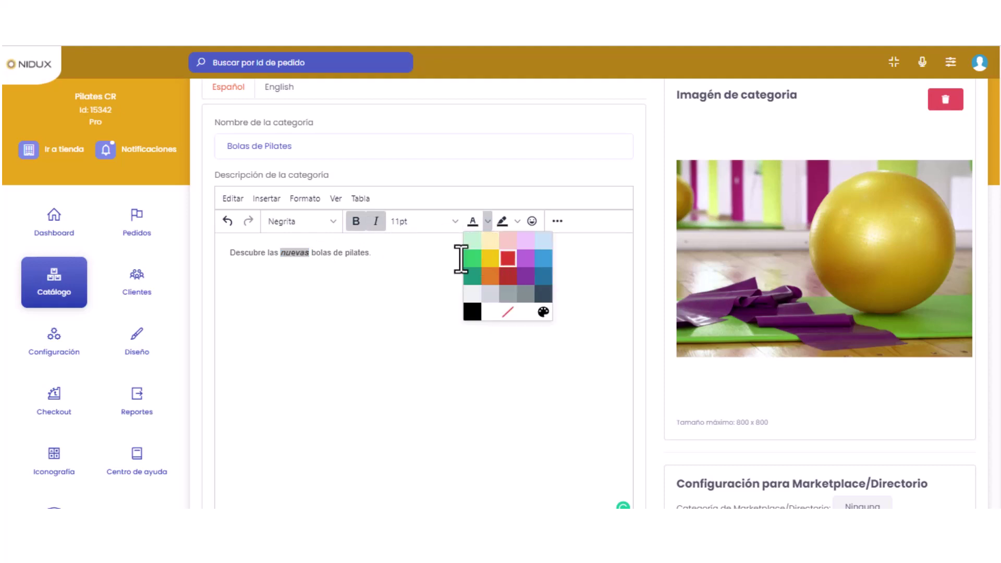
pyautogui.click(507, 259)
pyautogui.click(387, 254)
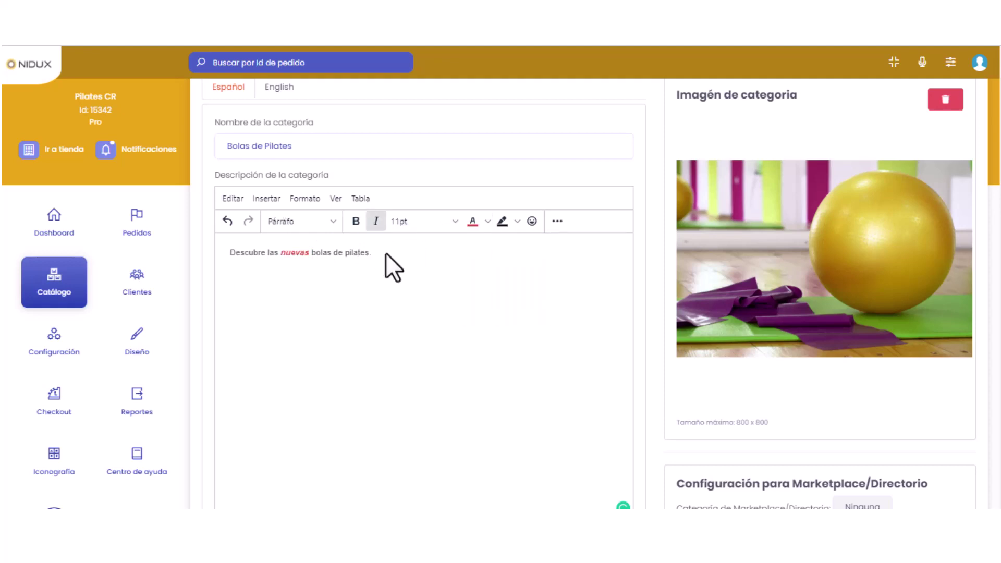
# Step: Examine the description editor's additional formatting options and the category's parent and weight fields
pyautogui.click(557, 222)
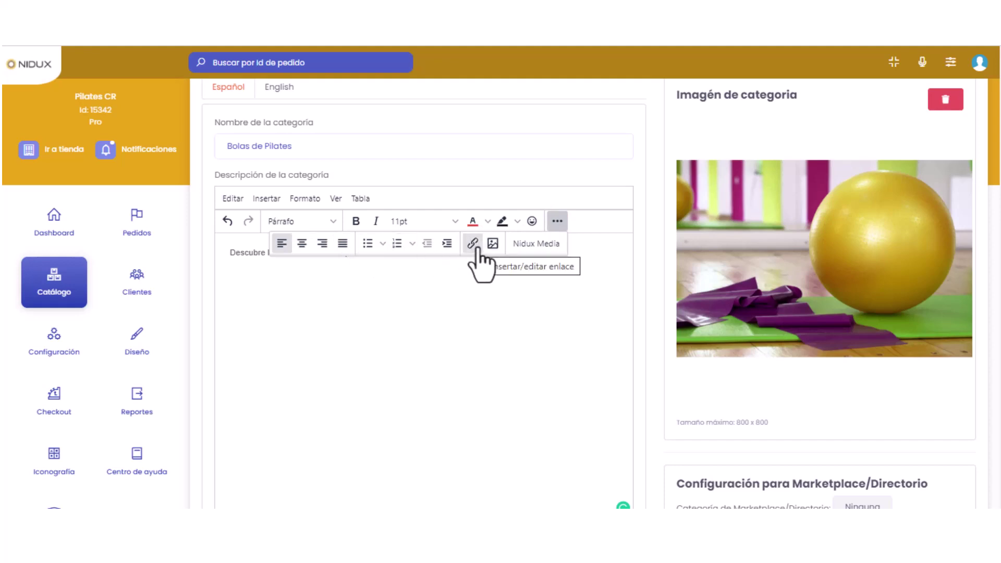
pyautogui.click(557, 221)
pyautogui.scroll(-3, 556, 255)
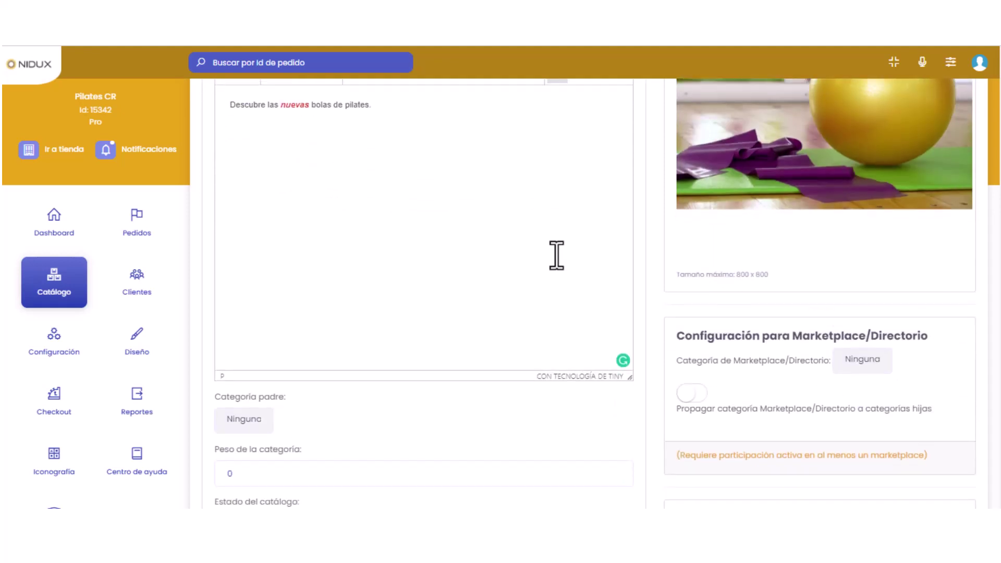
pyautogui.scroll(-3, 557, 256)
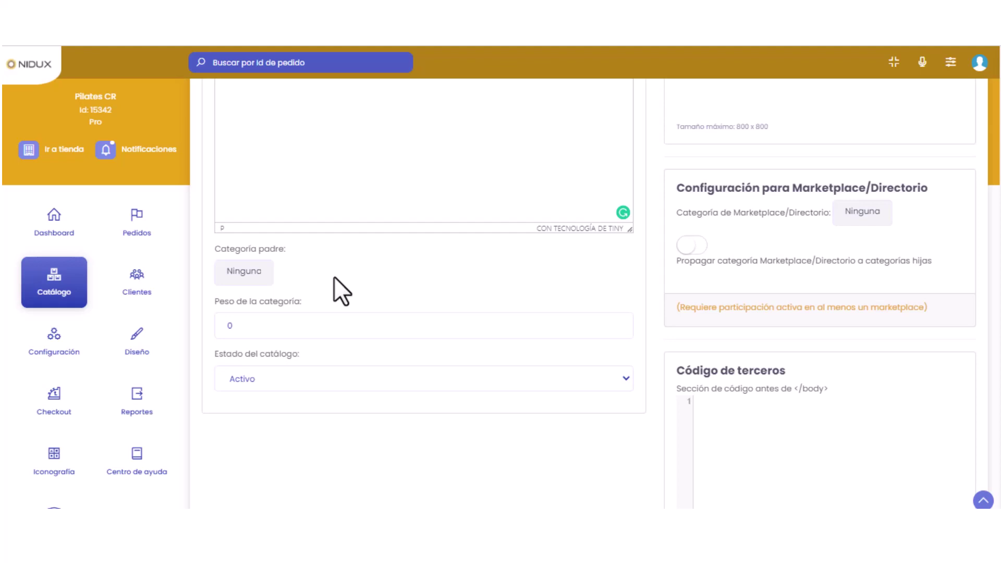
pyautogui.scroll(5, 334, 291)
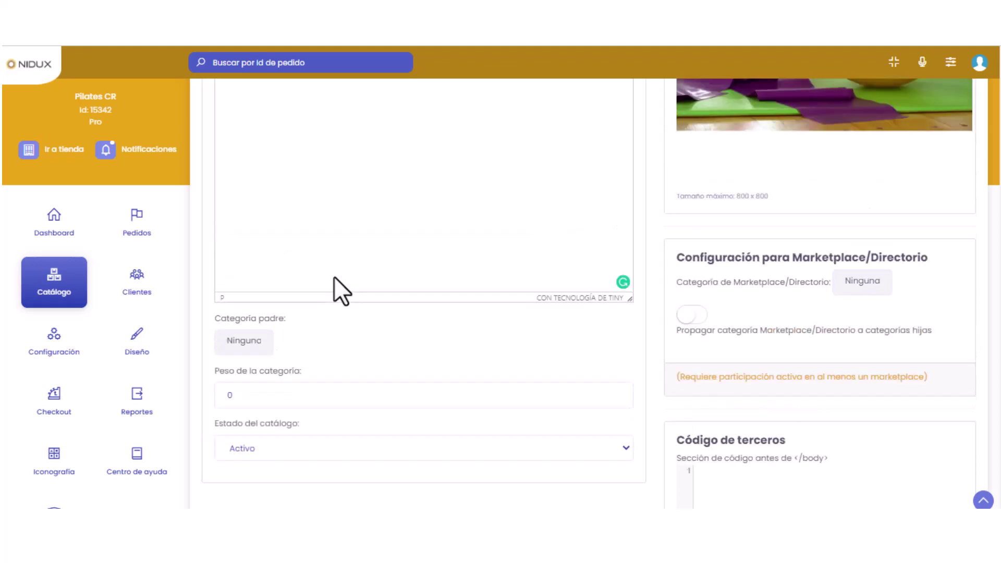
pyautogui.scroll(1, 333, 277)
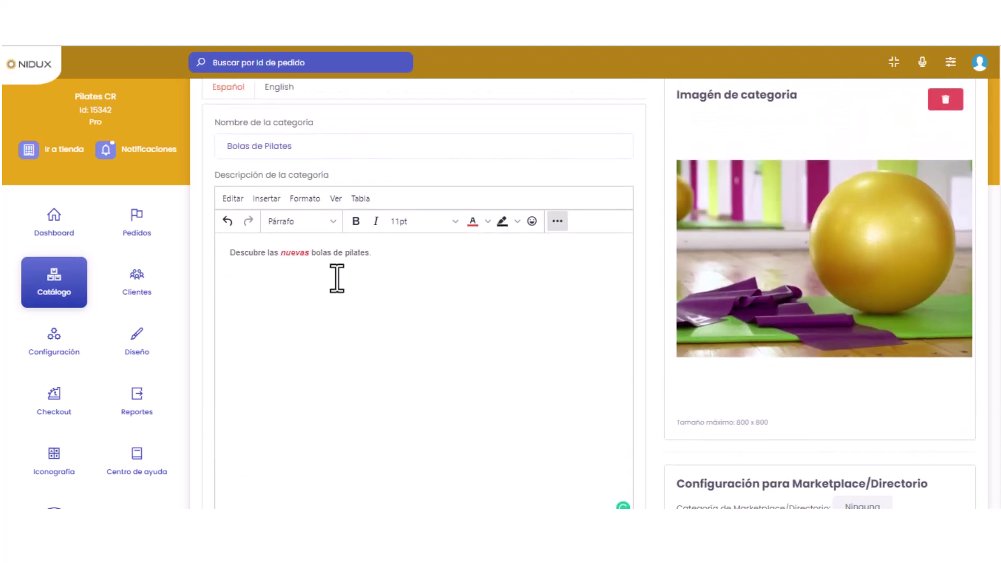
pyautogui.scroll(-6, 333, 287)
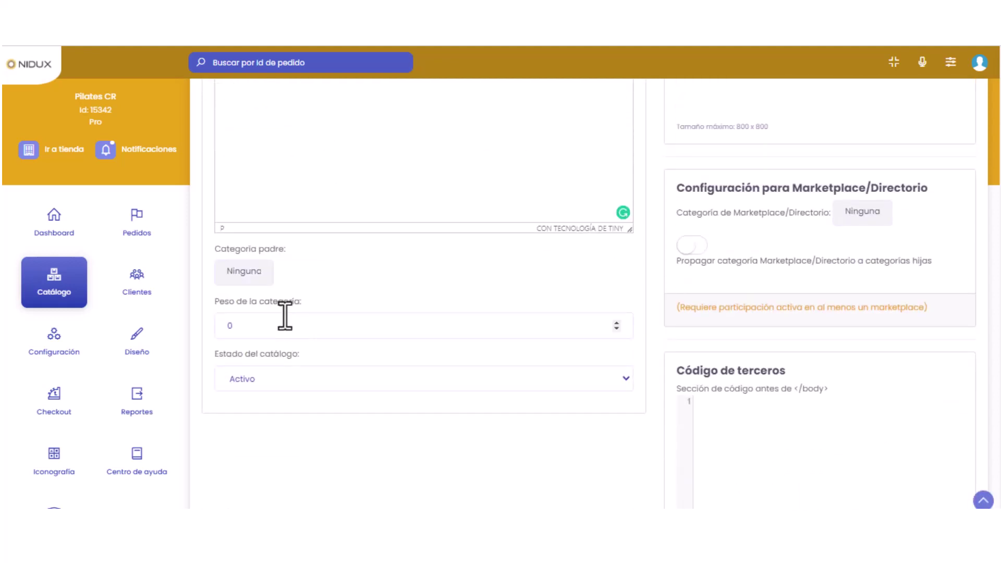
pyautogui.moveTo(254, 302); pyautogui.dragTo(302, 303)
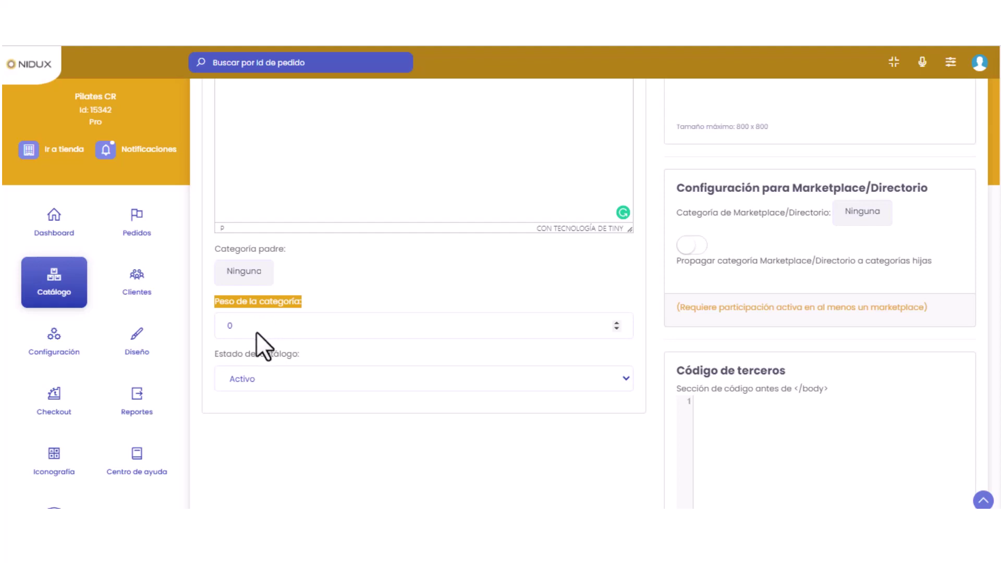
# Step: Review the choices for the category's catalogue status and select Activo
pyautogui.moveTo(215, 354); pyautogui.dragTo(245, 355)
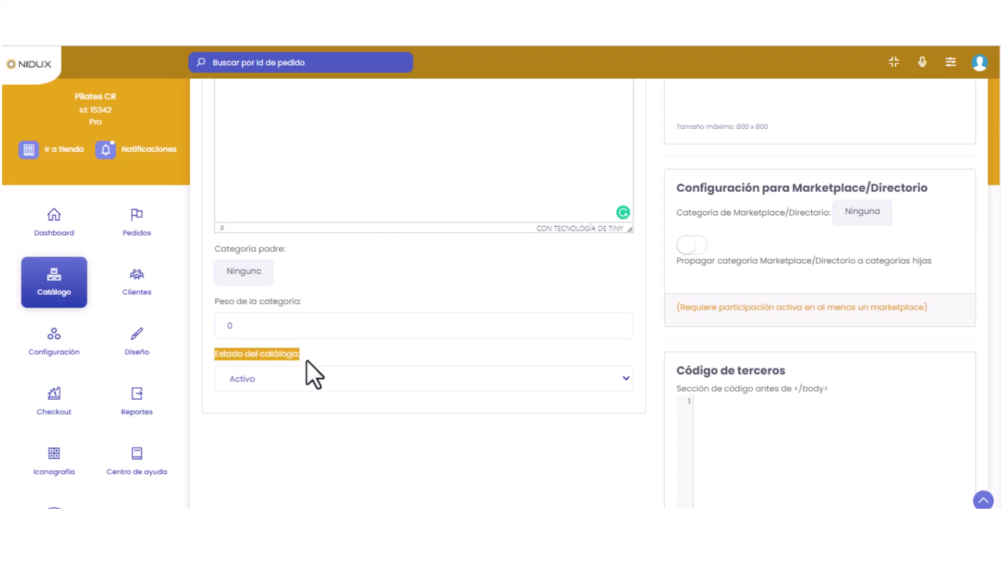
pyautogui.click(310, 381)
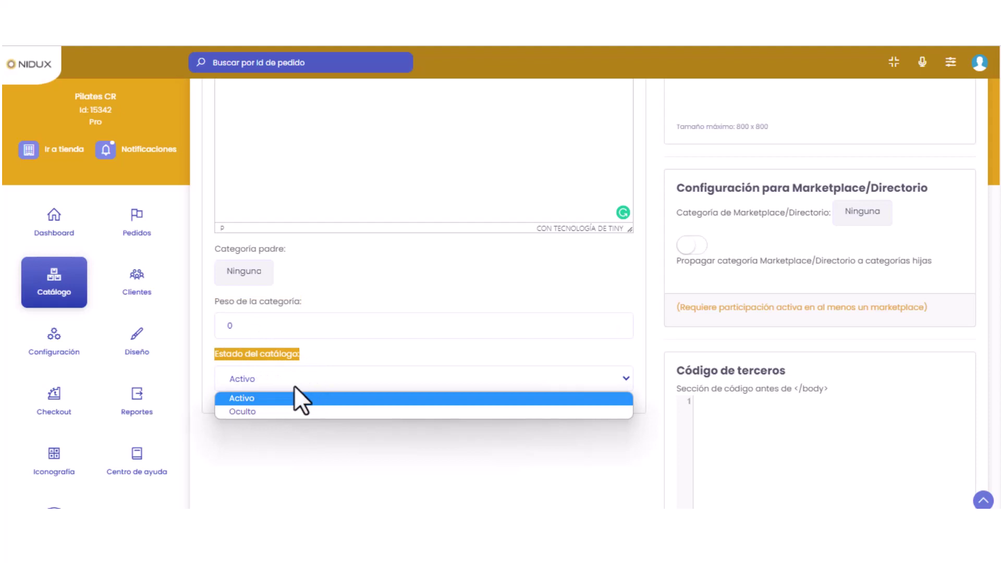
pyautogui.click(246, 402)
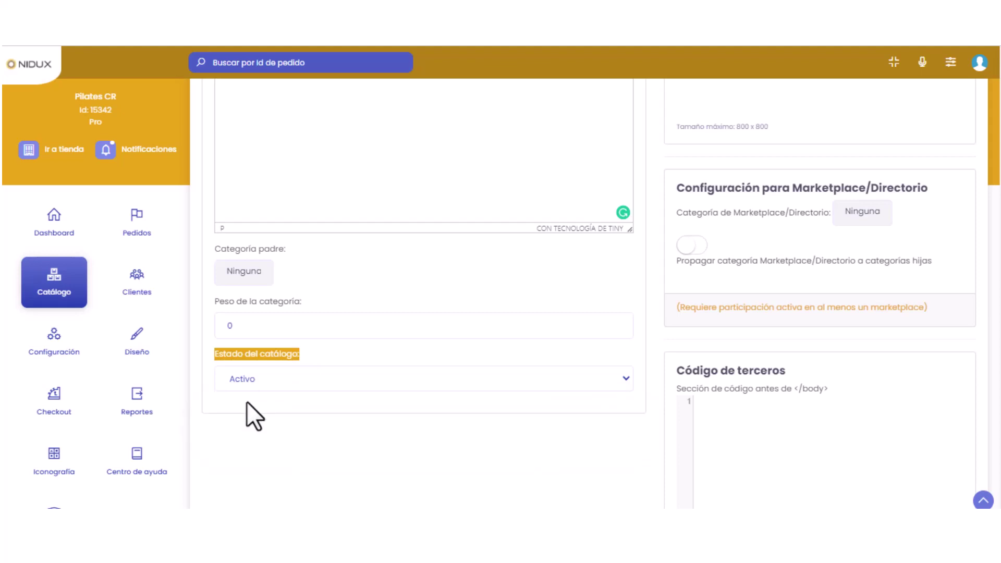
# Step: Examine the Marketplace/Directorio configuration and the third-party code section of the category
pyautogui.scroll(1, 247, 402)
pyautogui.moveTo(682, 262); pyautogui.dragTo(935, 264)
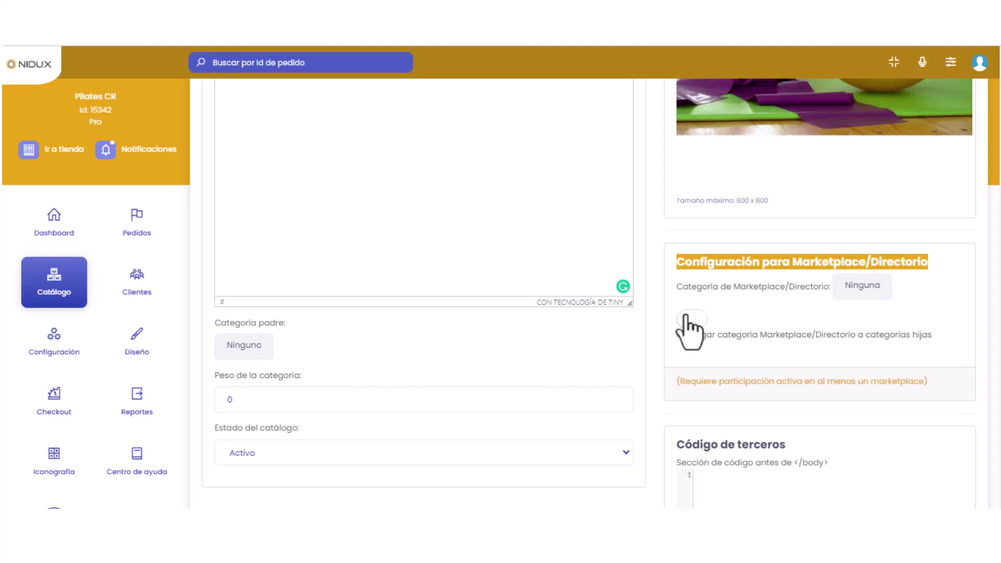
pyautogui.scroll(-3, 687, 329)
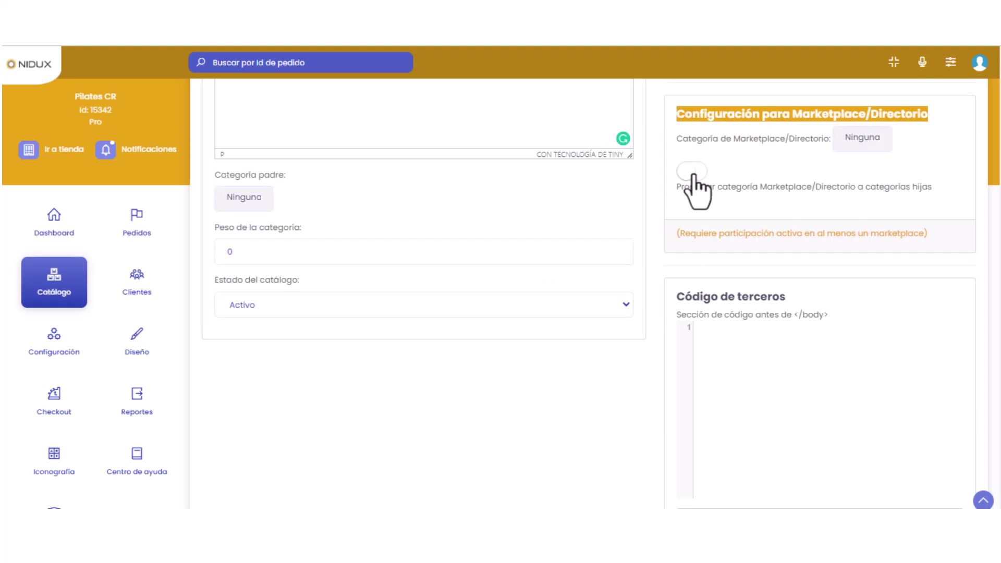
pyautogui.scroll(-2, 698, 261)
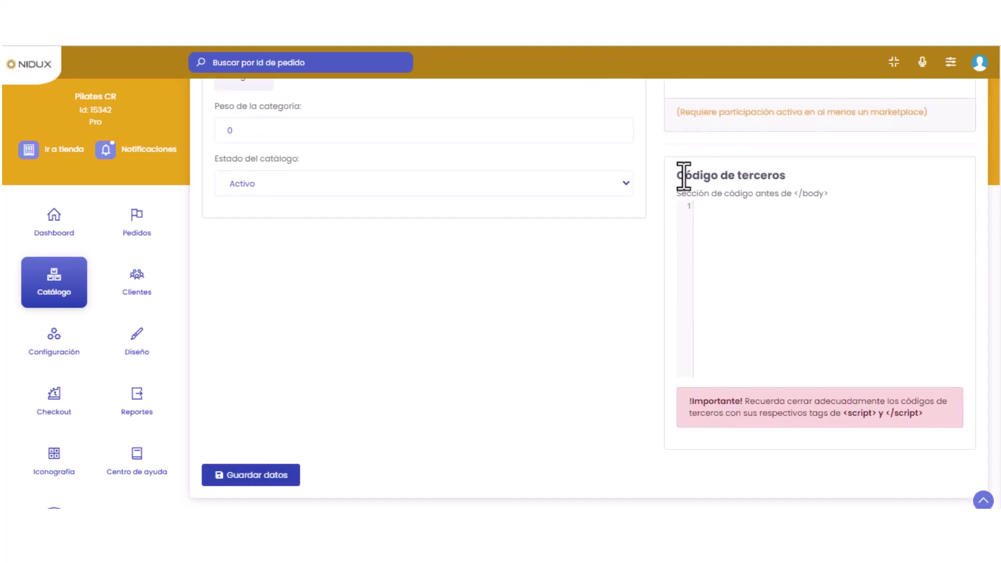
pyautogui.moveTo(678, 175); pyautogui.dragTo(787, 173)
# Step: Save the changes to the Bolas de Pilates category and dismiss the confirmation
pyautogui.click(783, 178)
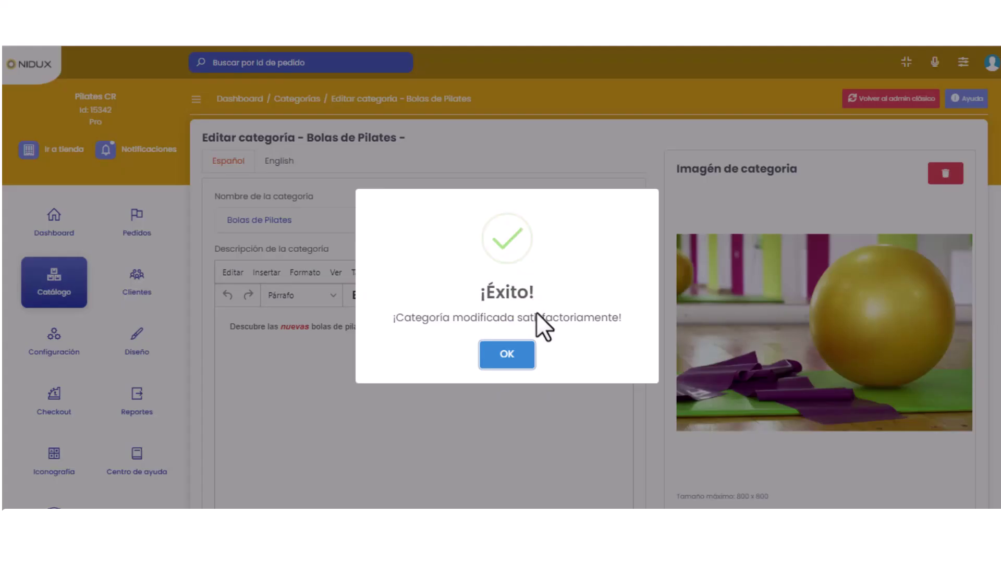
pyautogui.click(525, 351)
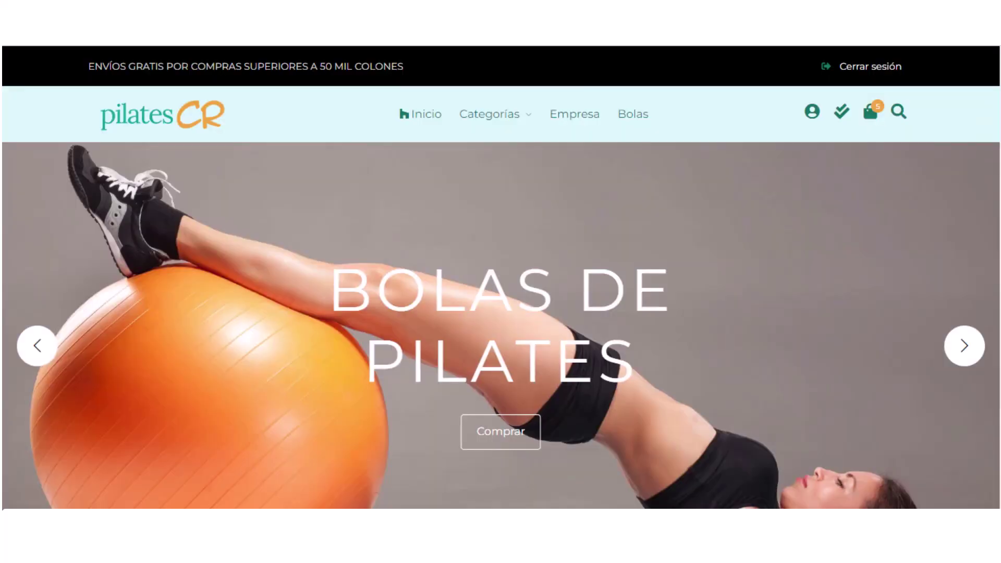
# Step: Open the Bolas de Pilates category in the online store and check its image and description
pyautogui.moveTo(485, 116)
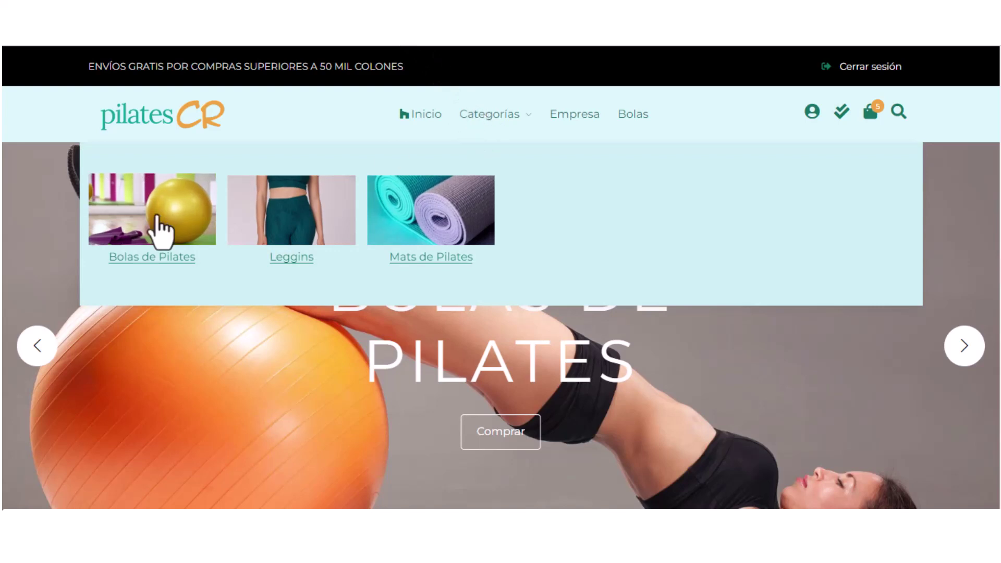
pyautogui.click(186, 257)
pyautogui.scroll(-1, 172, 352)
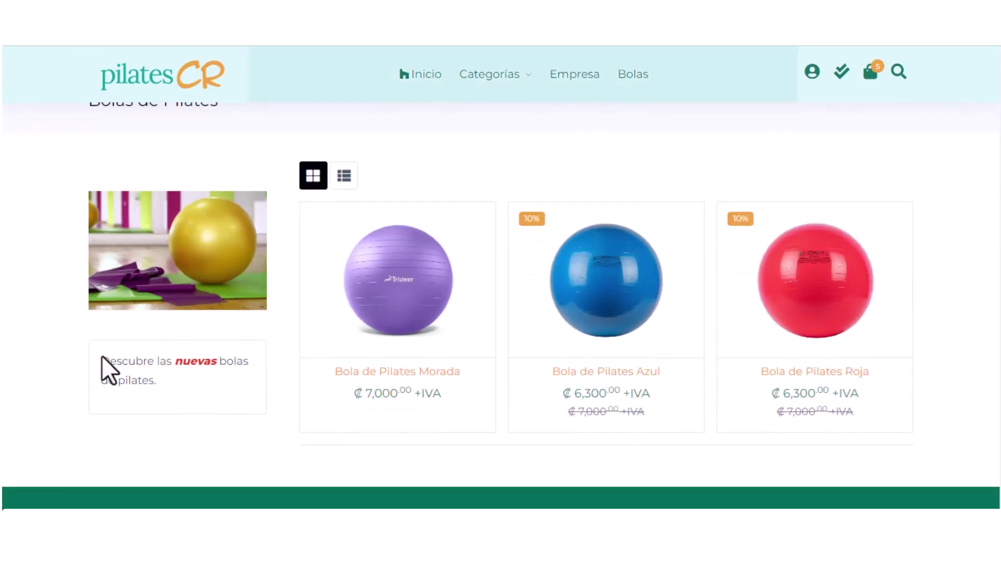
pyautogui.moveTo(101, 358); pyautogui.dragTo(165, 385)
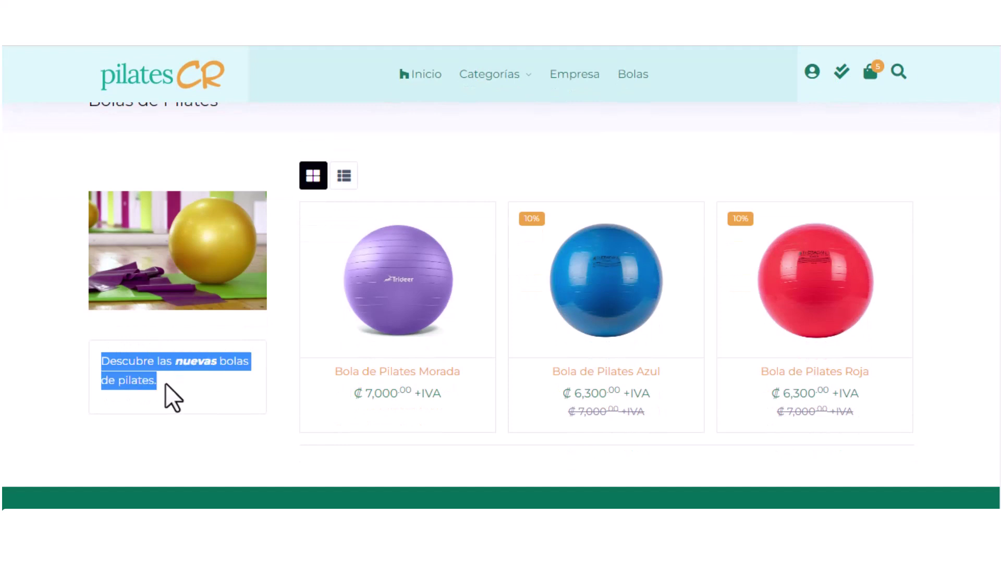
pyautogui.click(157, 379)
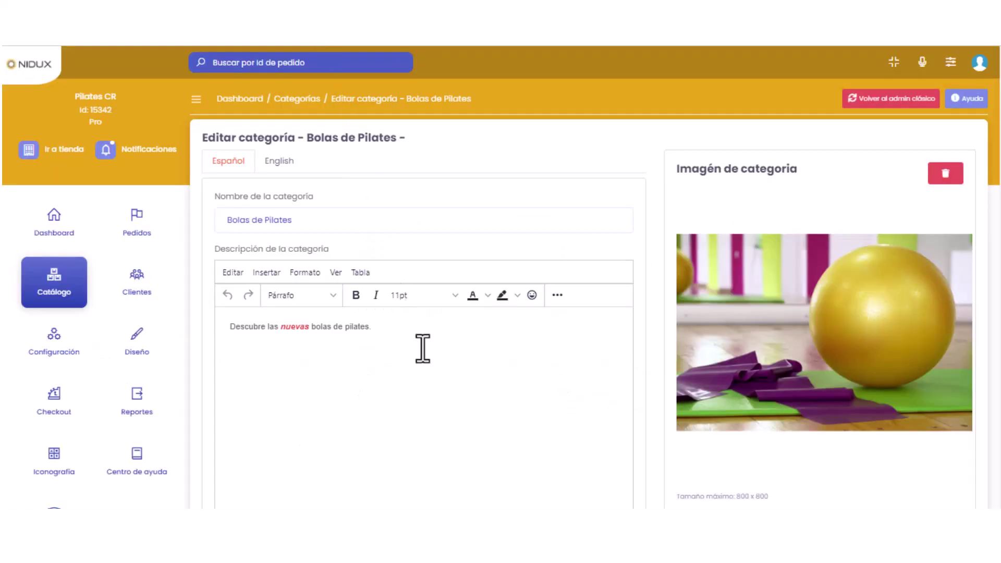
# Step: Review the category's English name and description fields, return to the Spanish version and look over the remaining settings
pyautogui.click(284, 161)
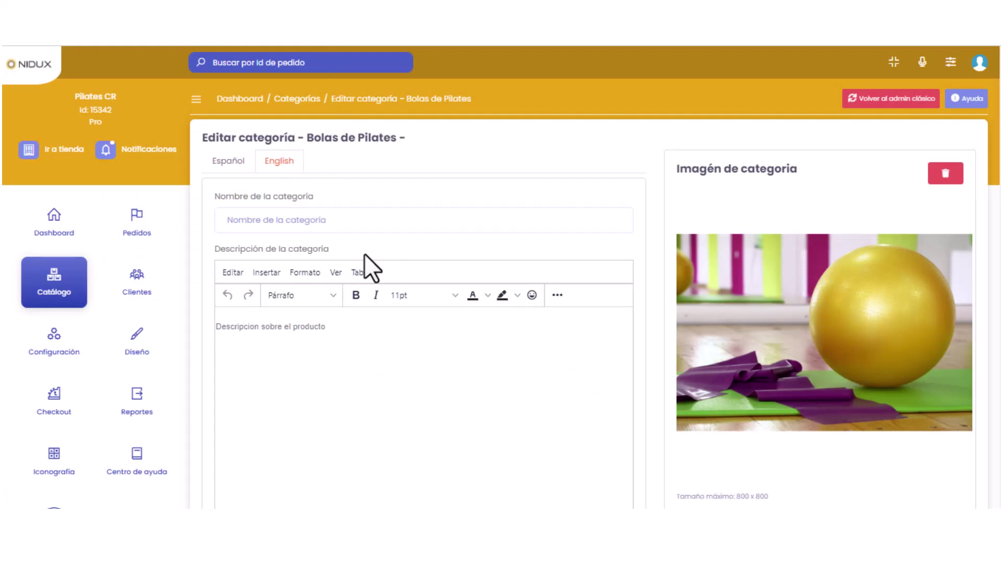
pyautogui.click(238, 162)
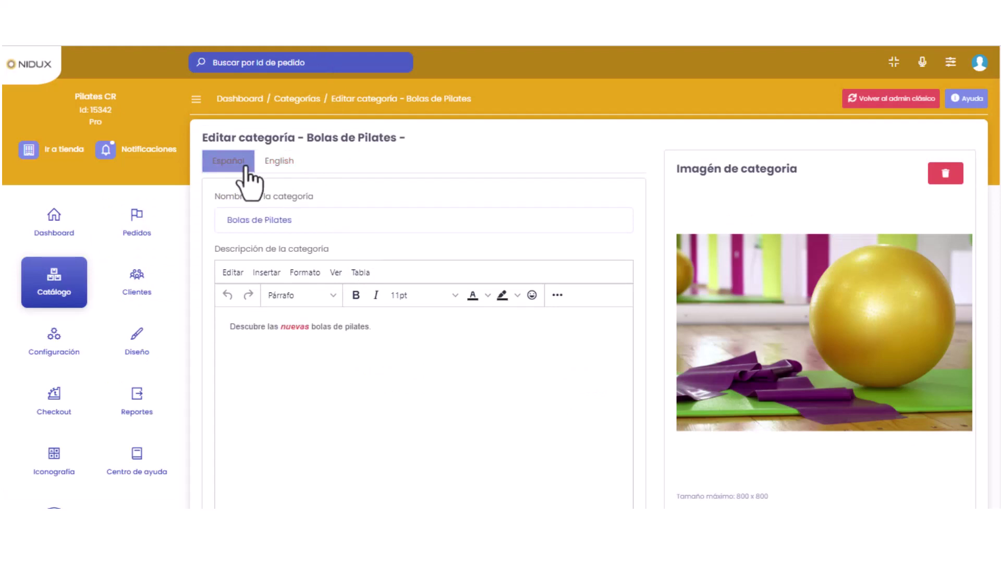
pyautogui.scroll(-6, 415, 274)
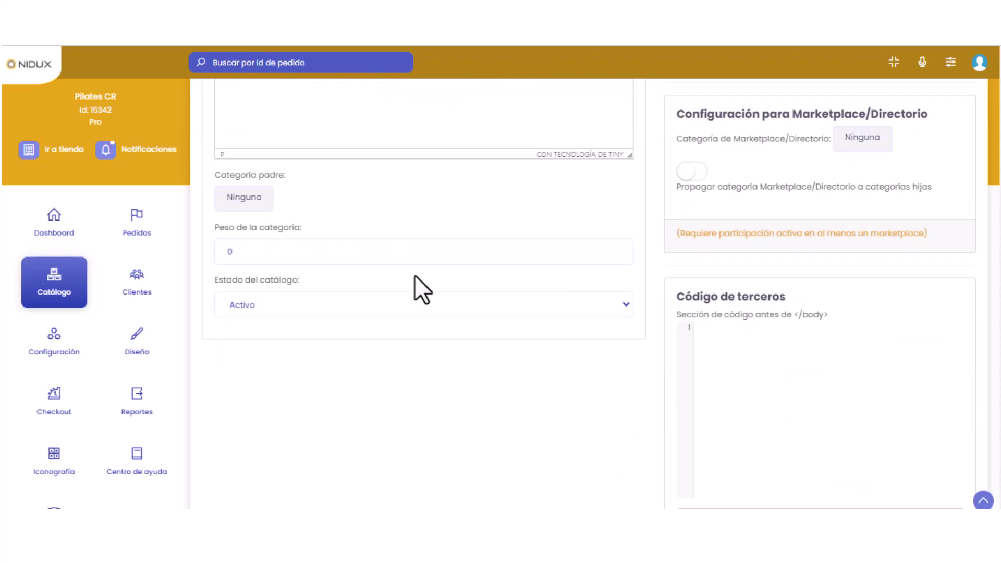
pyautogui.scroll(6, 414, 274)
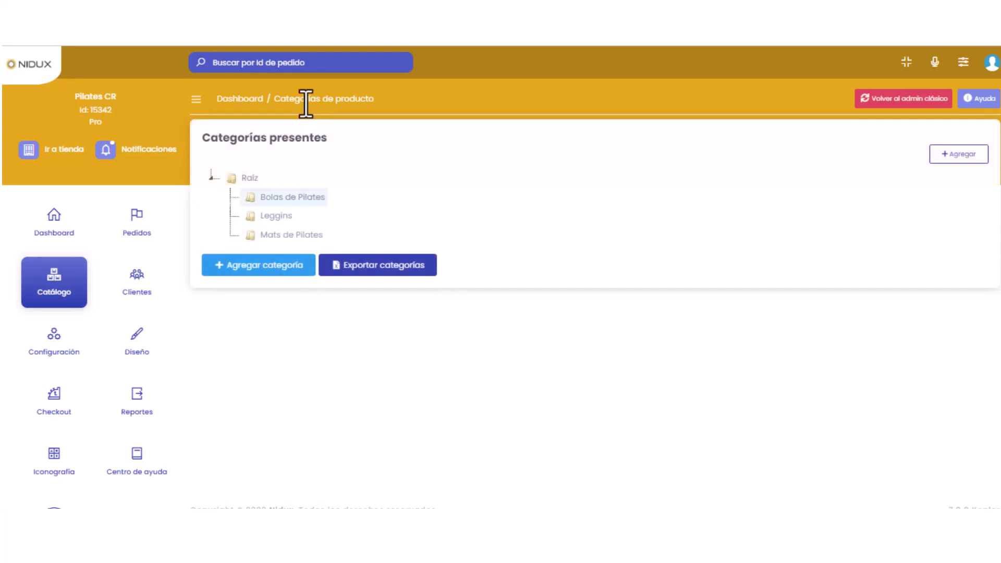
# Step: Examine the actions available for the Leggins category in the category tree, without applying any
pyautogui.rightClick(270, 223)
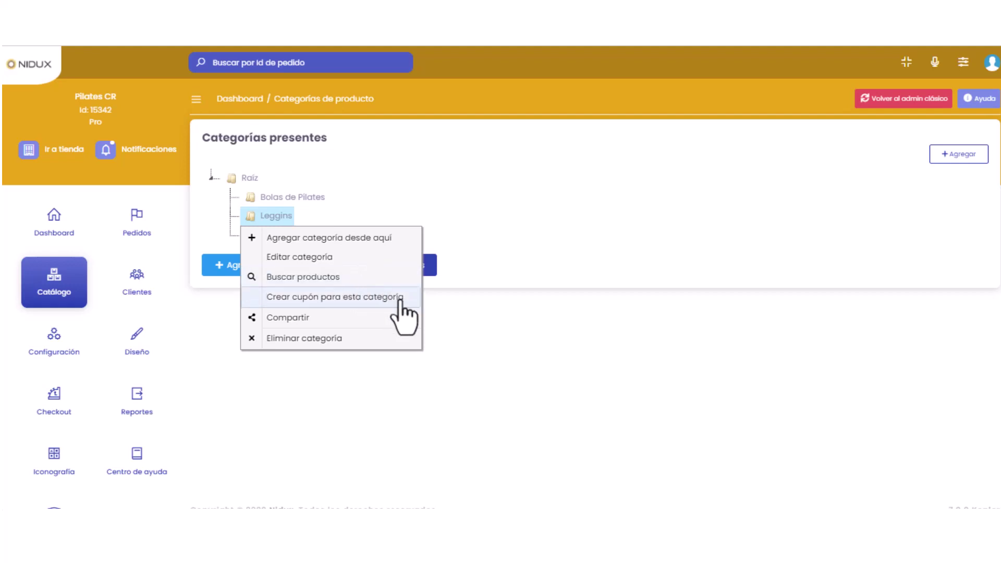
pyautogui.moveTo(320, 326)
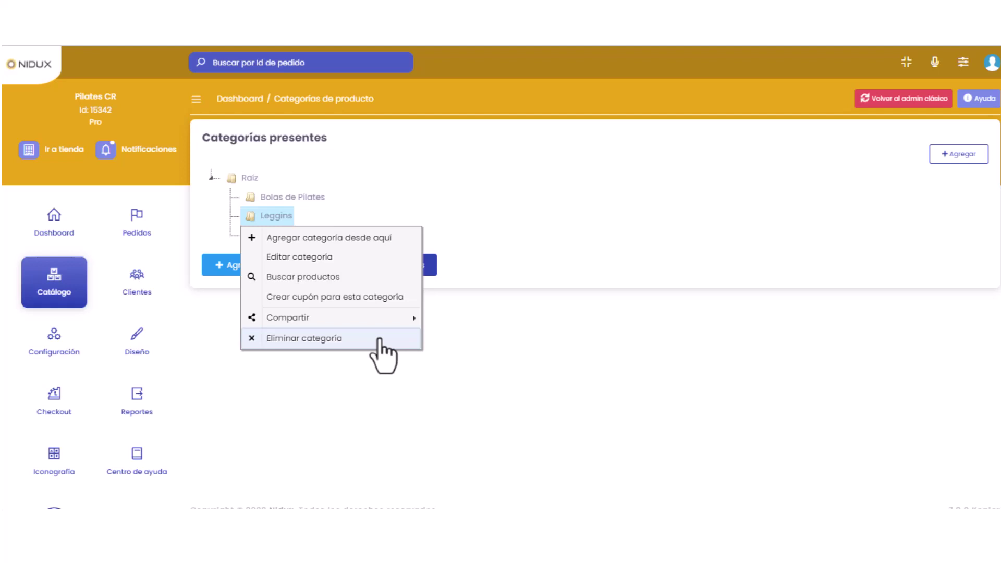
pyautogui.click(492, 209)
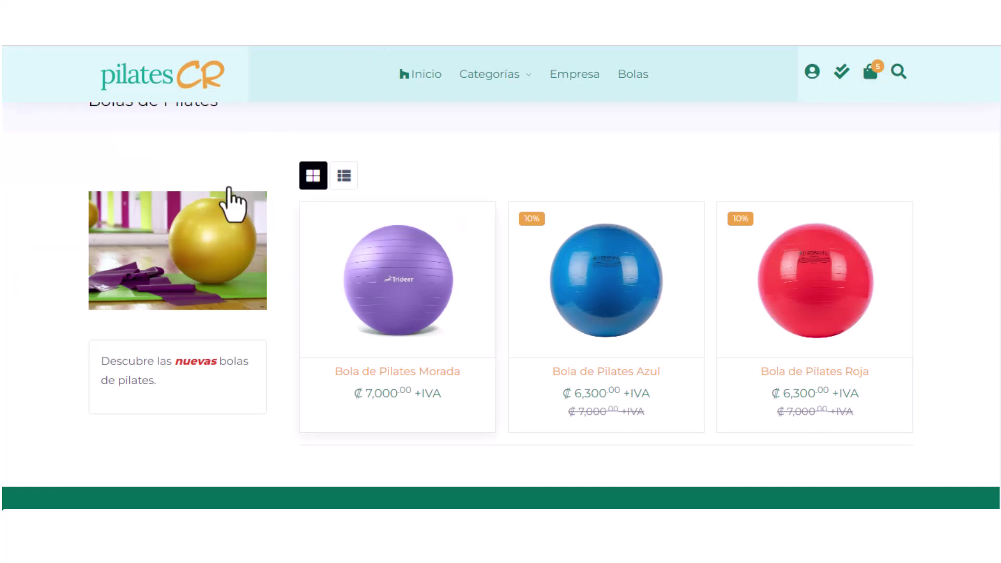
# Step: View the Leggins and Mats de Pilates category pages in the online store
pyautogui.moveTo(503, 89)
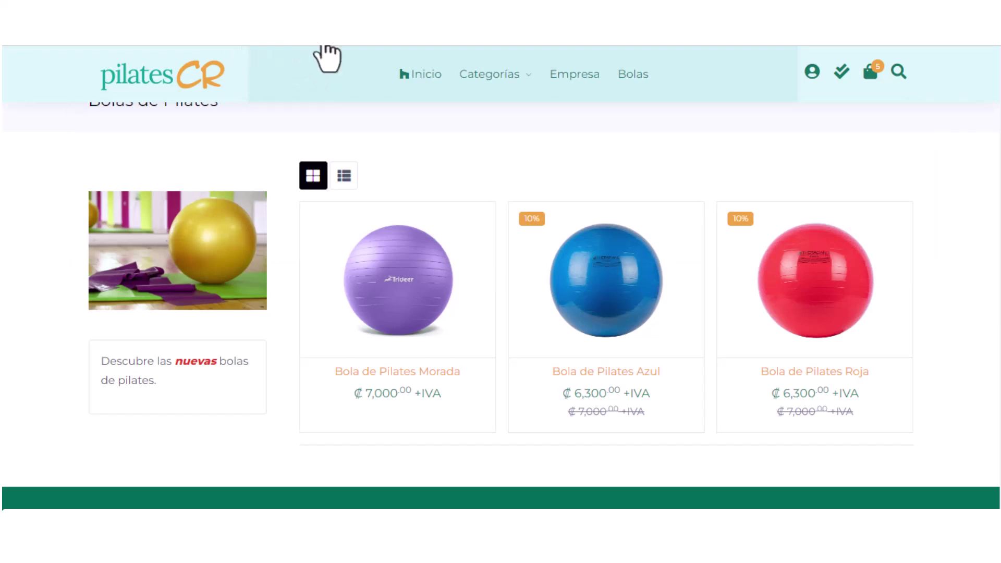
pyautogui.moveTo(327, 56)
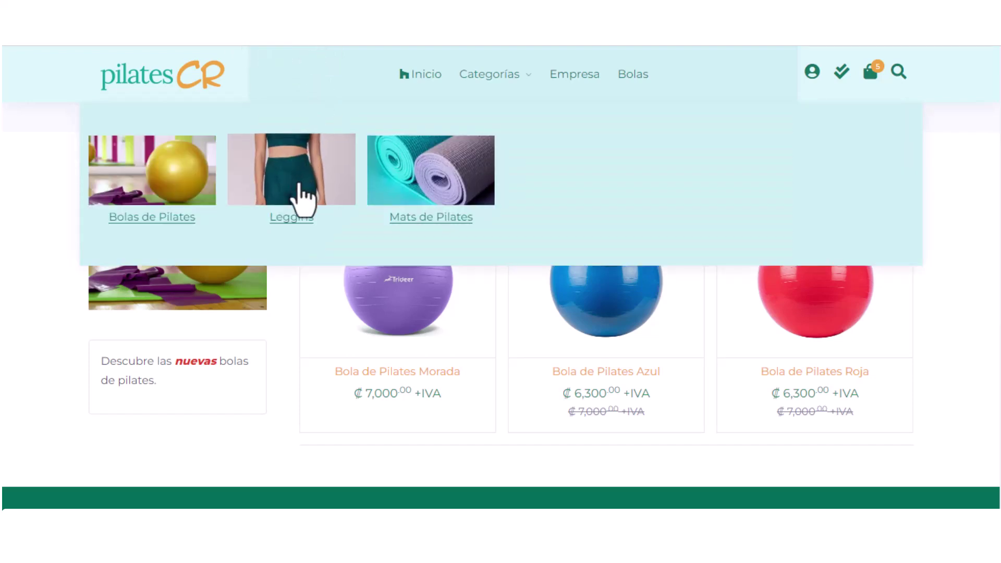
pyautogui.click(299, 184)
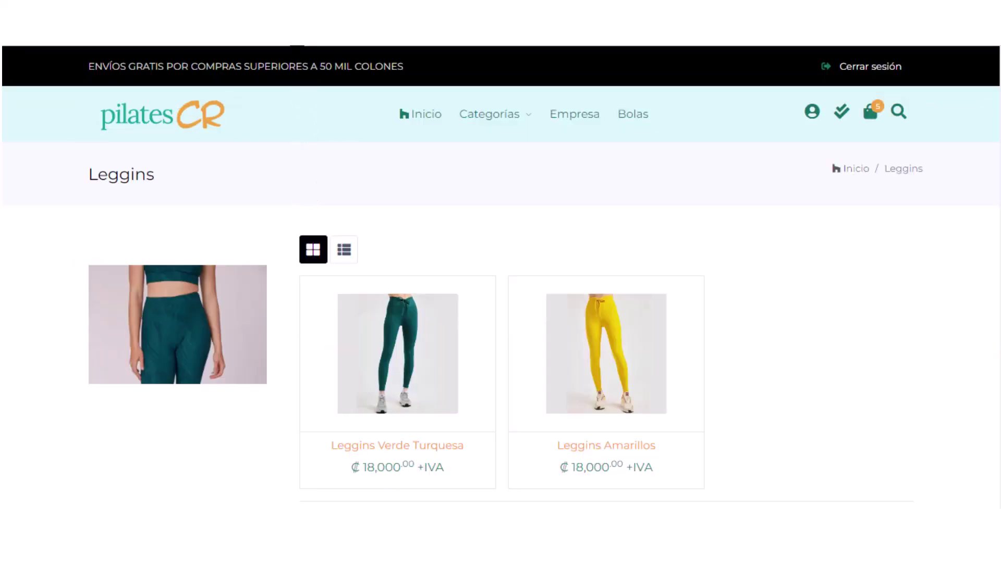
pyautogui.moveTo(275, 54)
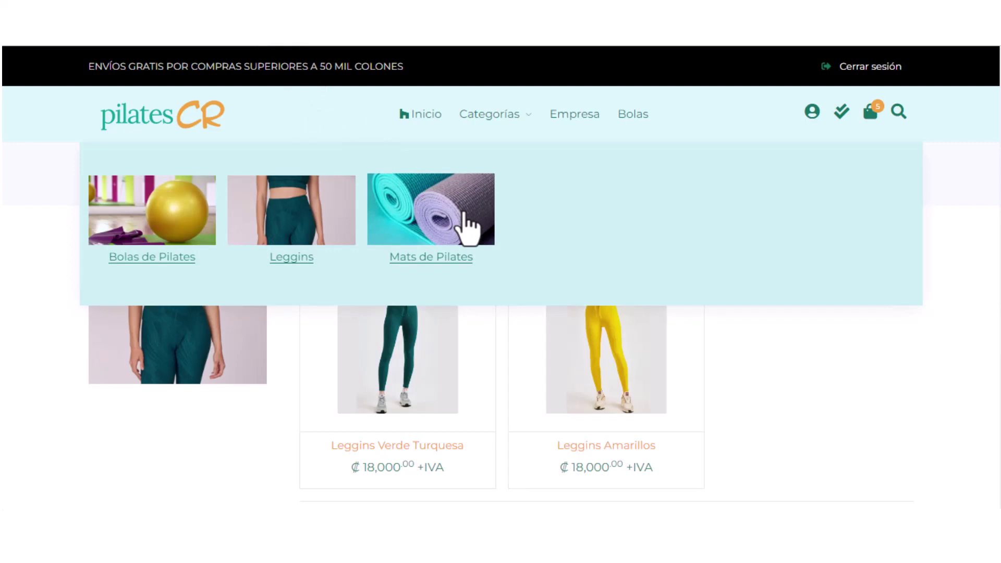
pyautogui.click(469, 230)
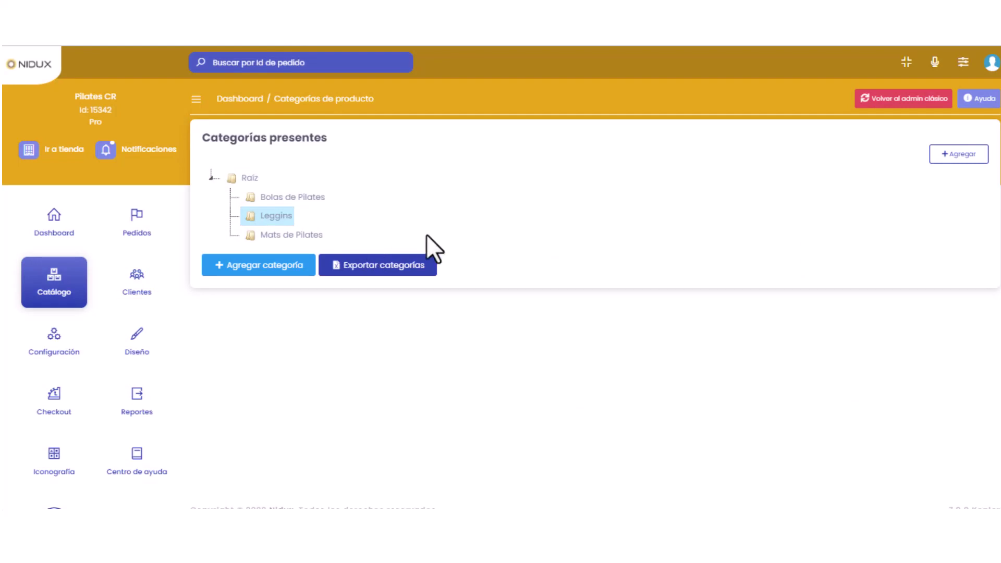
# Step: Export the store's product categories from the category list
pyautogui.click(386, 273)
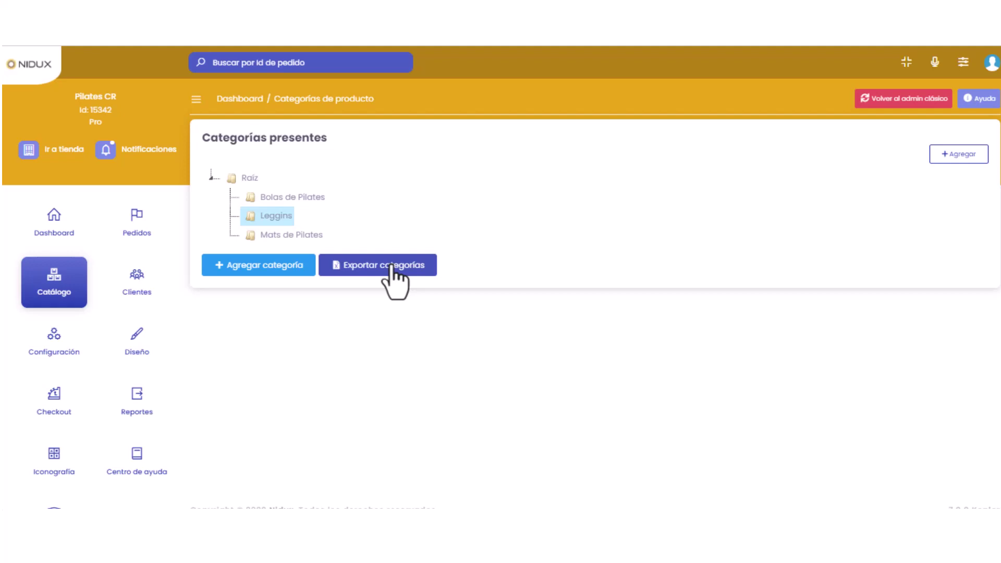
pyautogui.click(394, 282)
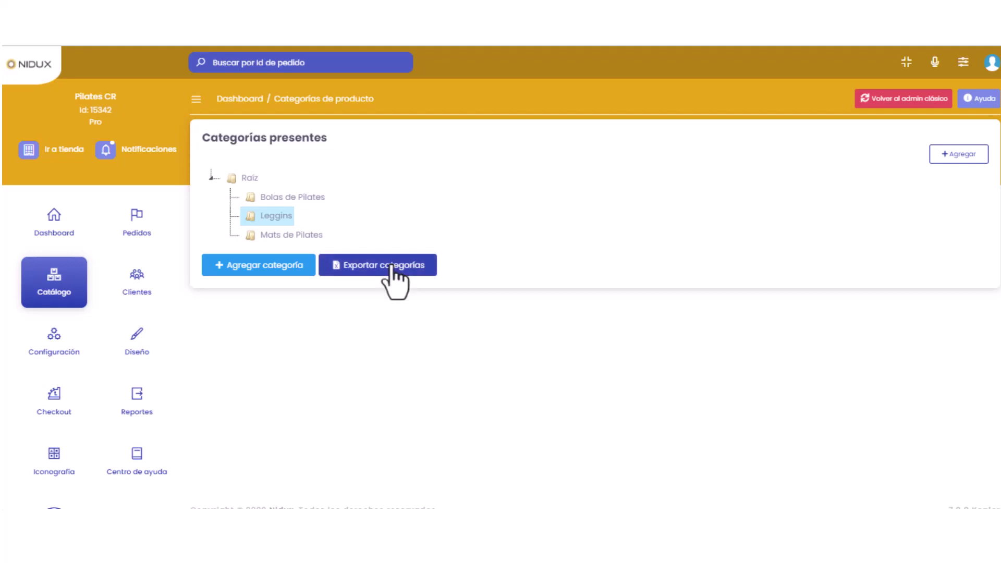
# Step: Open the list of products in the store's catalog
pyautogui.click(56, 293)
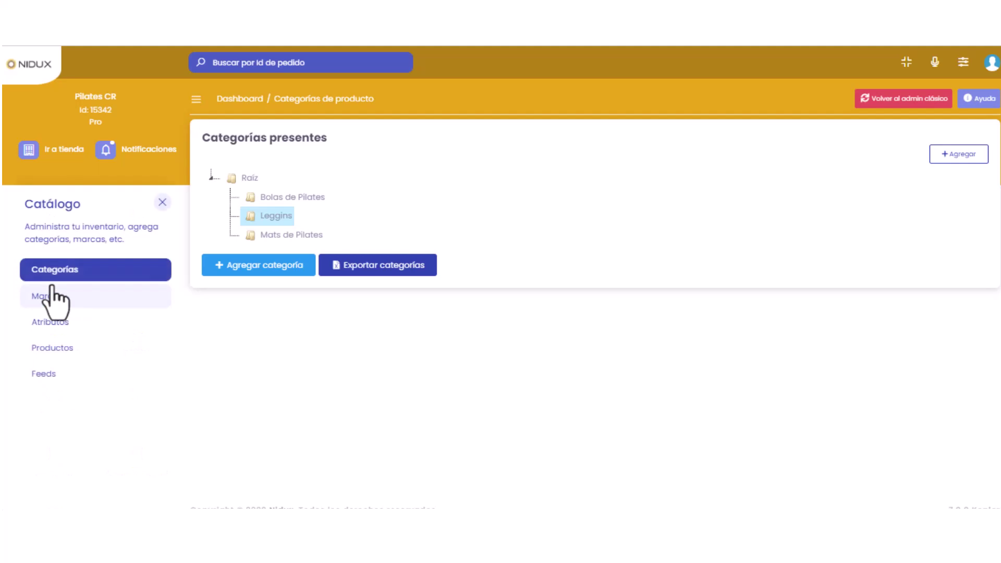
pyautogui.click(56, 348)
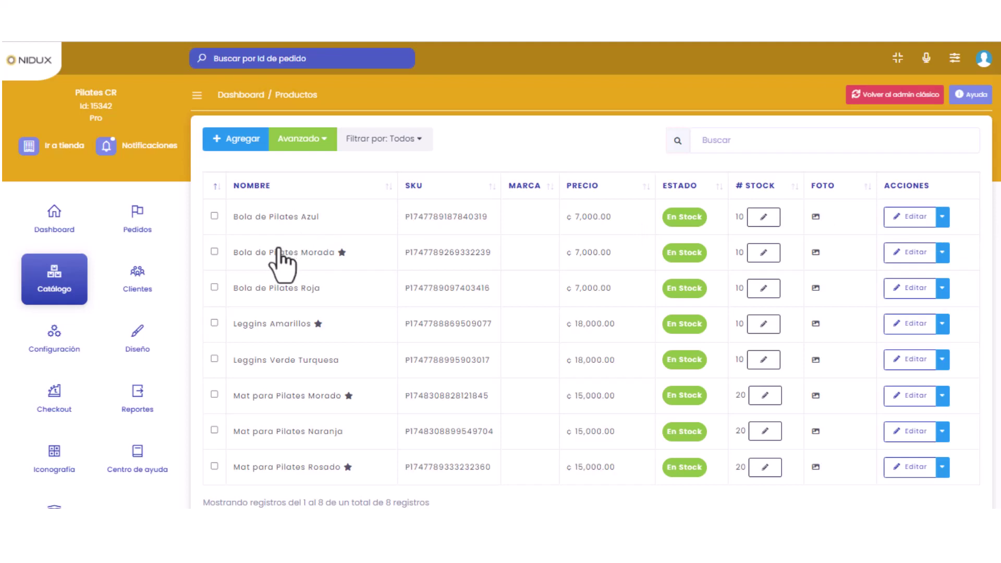
# Step: View the Bolas de Pilates, Leggins and Mats de Pilates category pages in the online store and look over their products
pyautogui.click(342, 36)
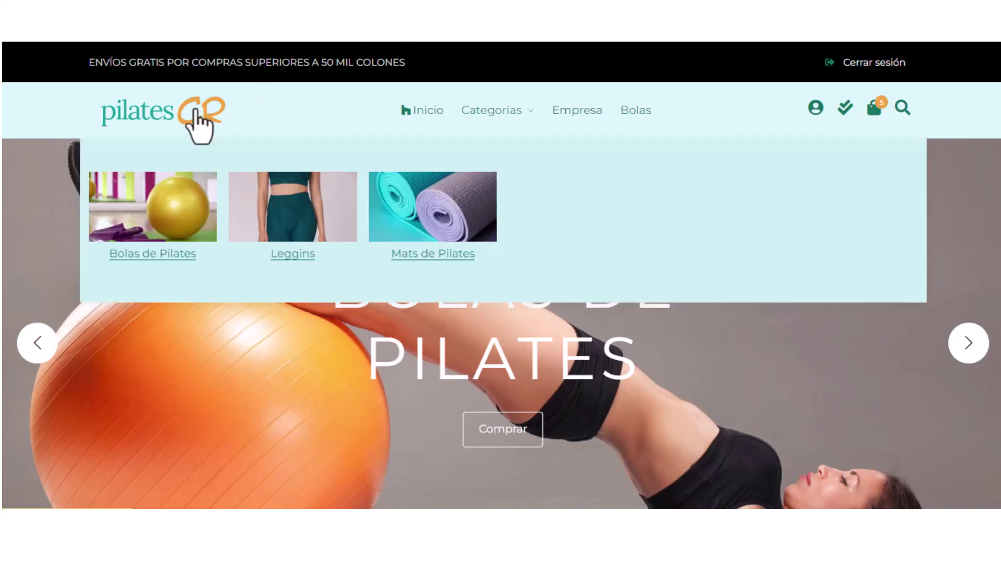
pyautogui.click(190, 210)
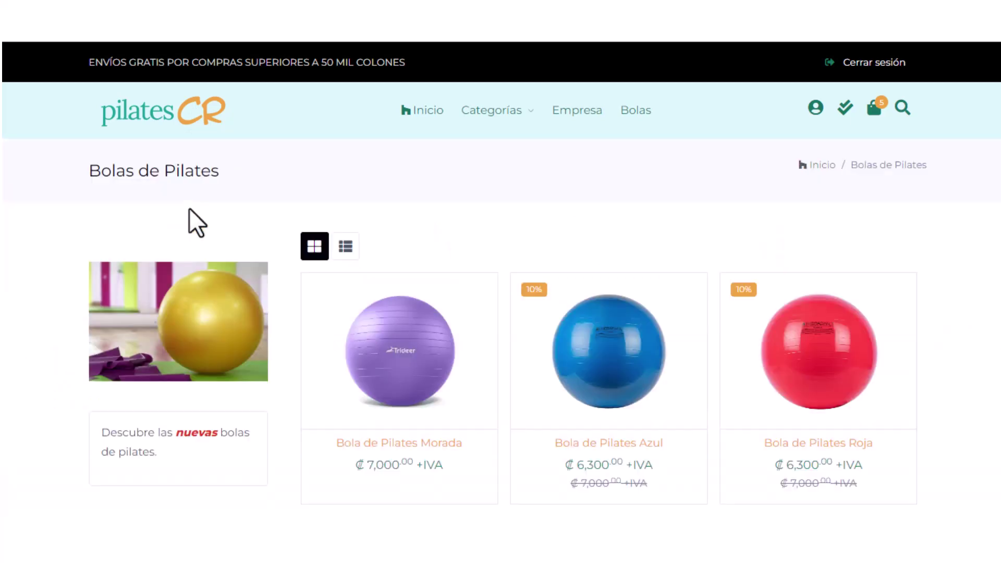
pyautogui.scroll(-1, 219, 225)
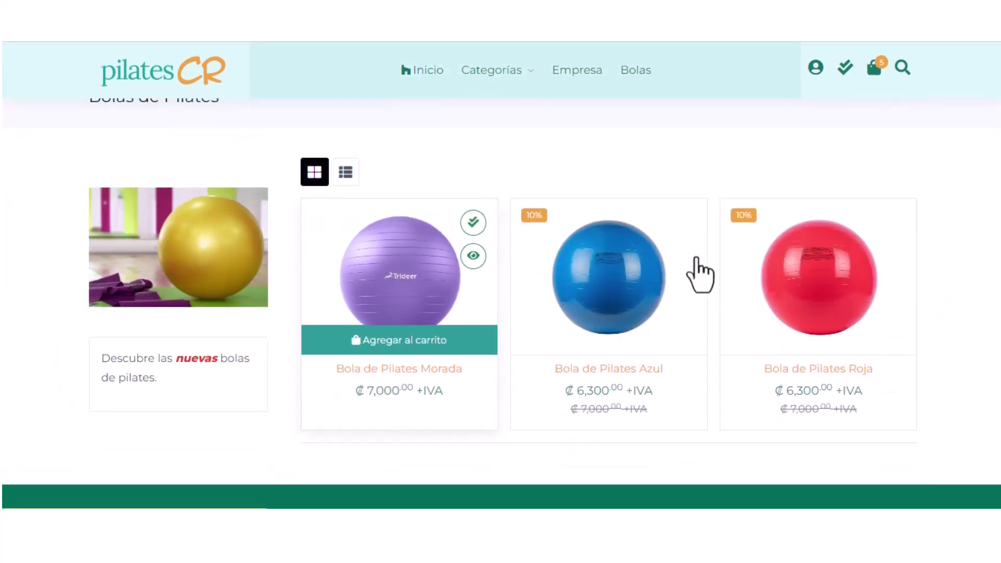
pyautogui.scroll(1, 850, 284)
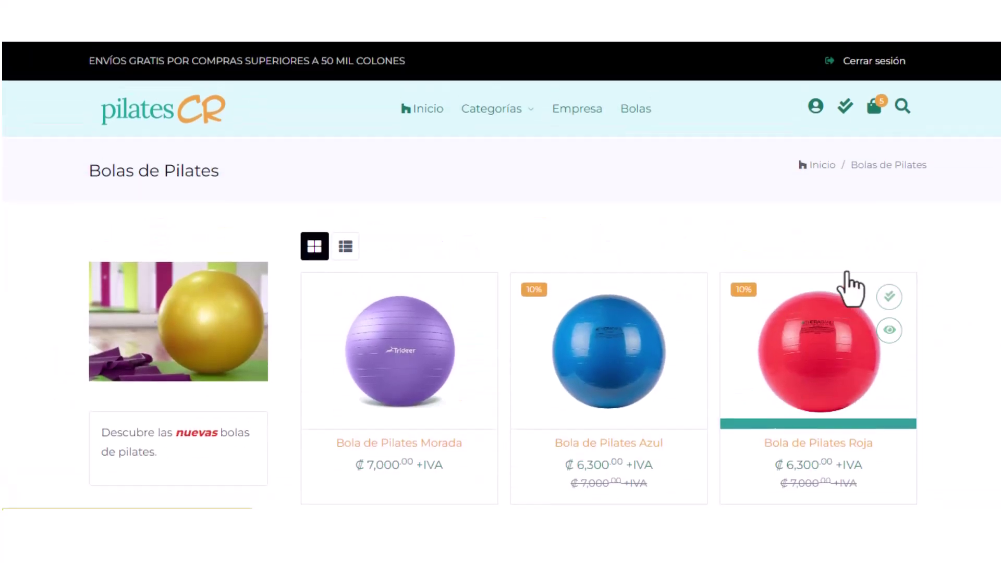
pyautogui.moveTo(492, 110)
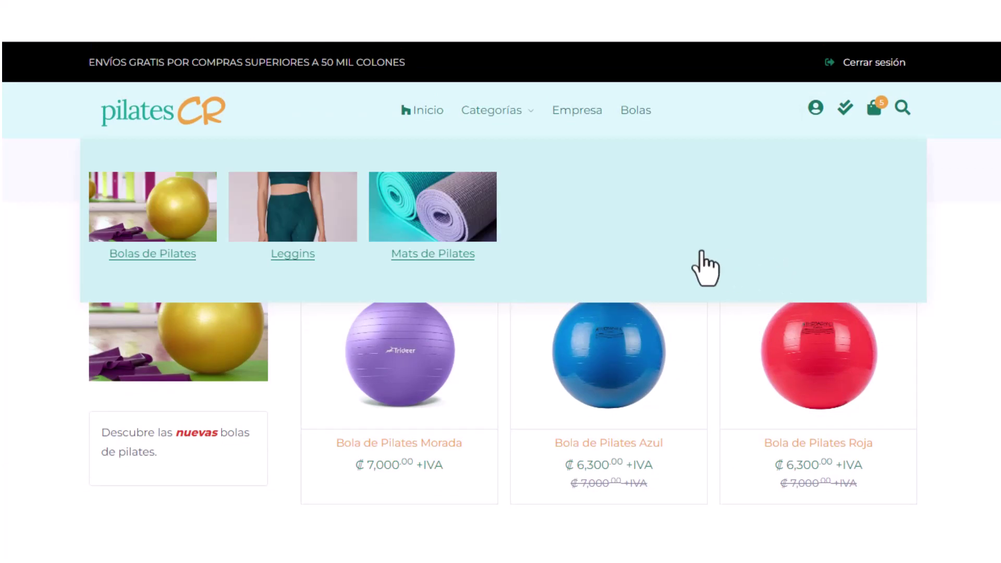
pyautogui.click(310, 196)
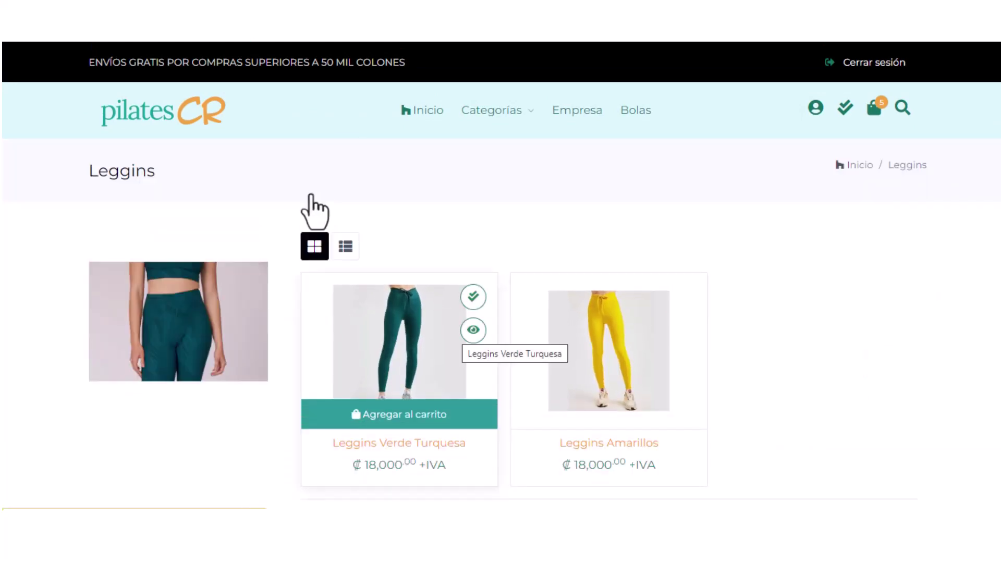
pyautogui.moveTo(492, 110)
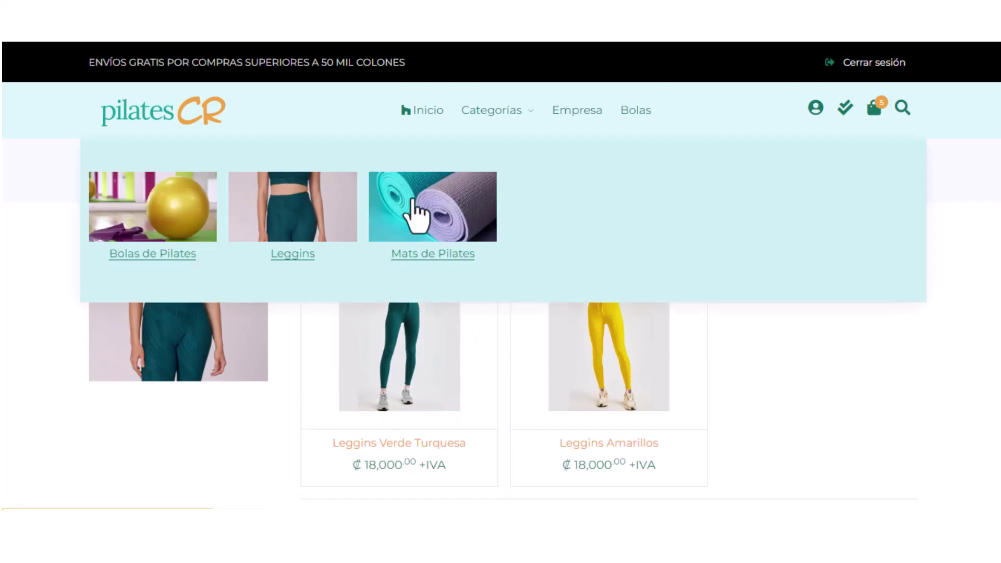
pyautogui.click(479, 205)
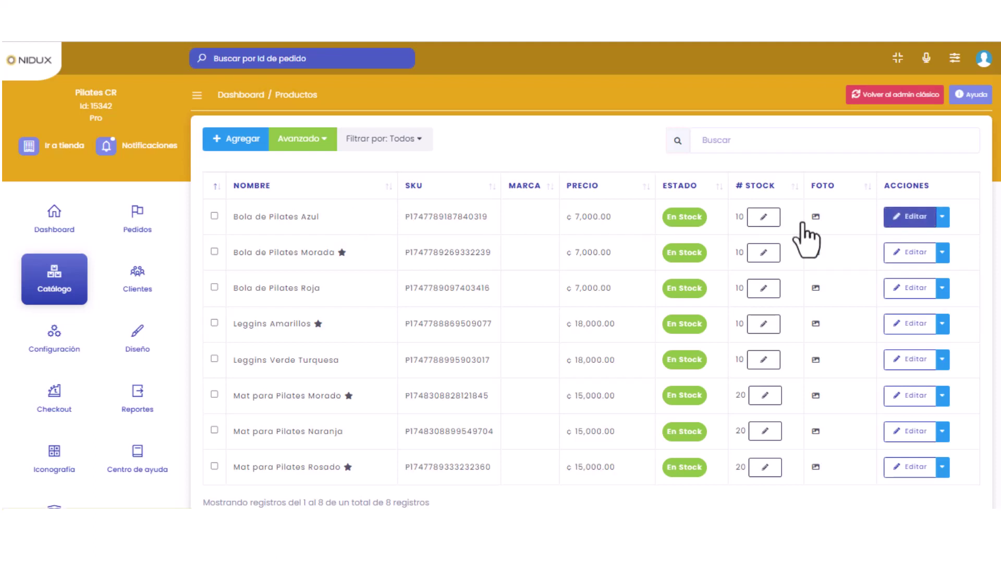
# Step: Open the product Bola de Pilates Azul for editing and review its name, short description and full description
pyautogui.click(921, 224)
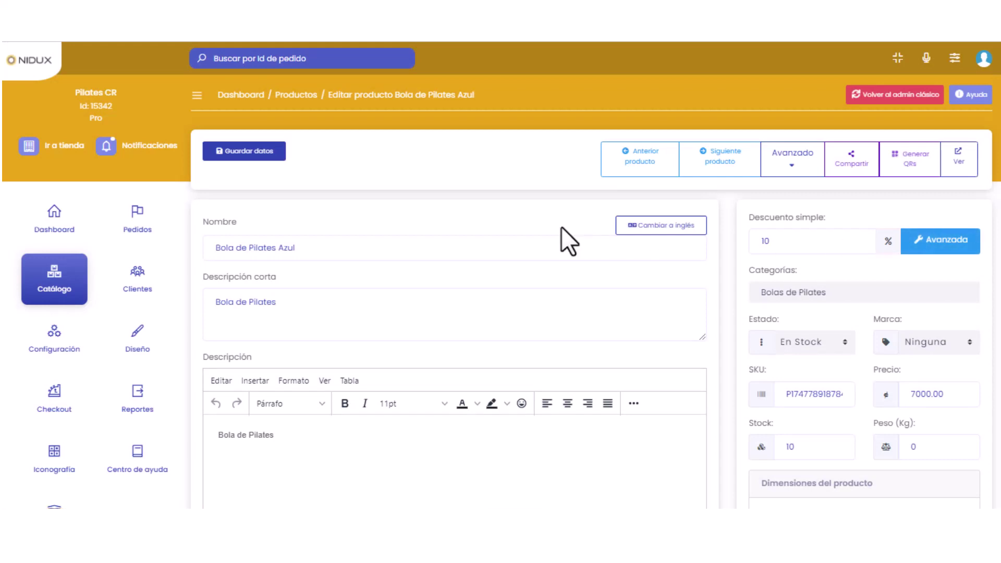
pyautogui.scroll(-2, 301, 174)
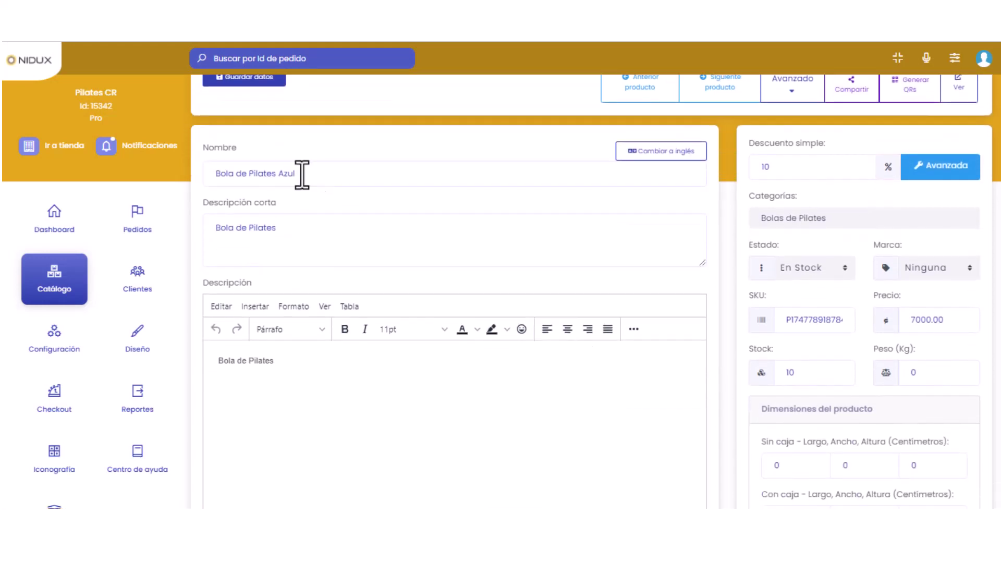
pyautogui.moveTo(297, 173); pyautogui.dragTo(211, 173)
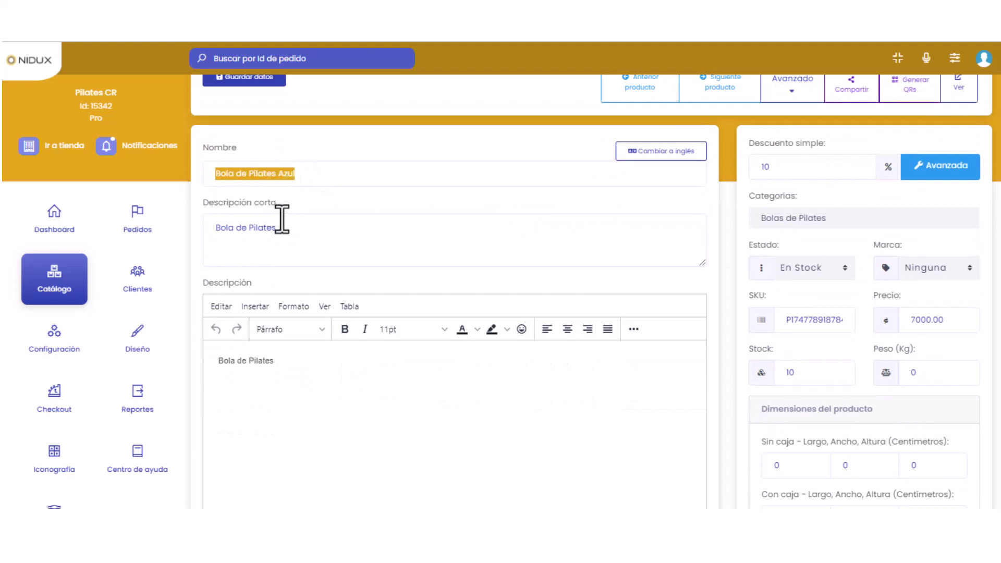
pyautogui.moveTo(285, 230); pyautogui.dragTo(212, 226)
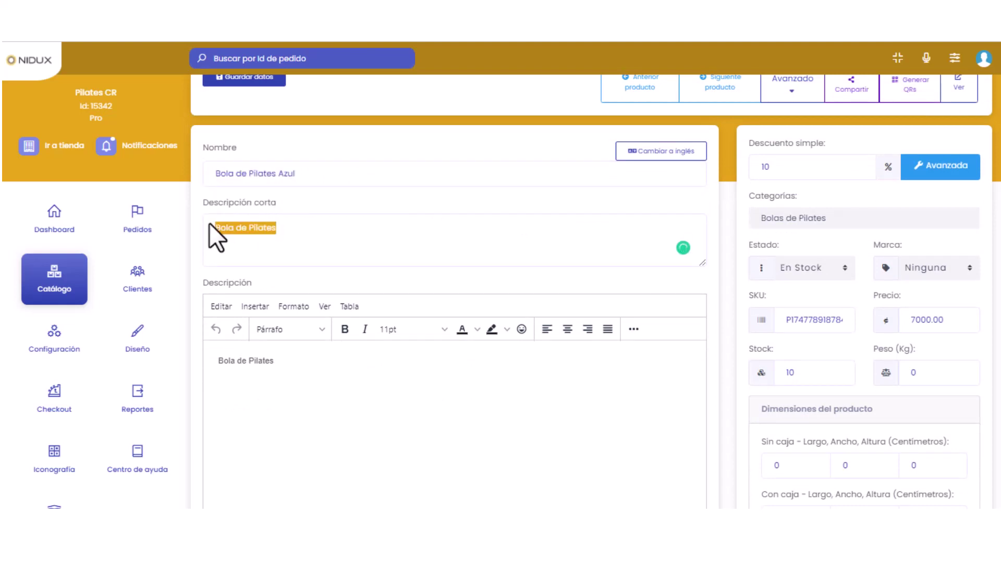
pyautogui.scroll(-2, 242, 255)
pyautogui.moveTo(276, 287); pyautogui.dragTo(209, 287)
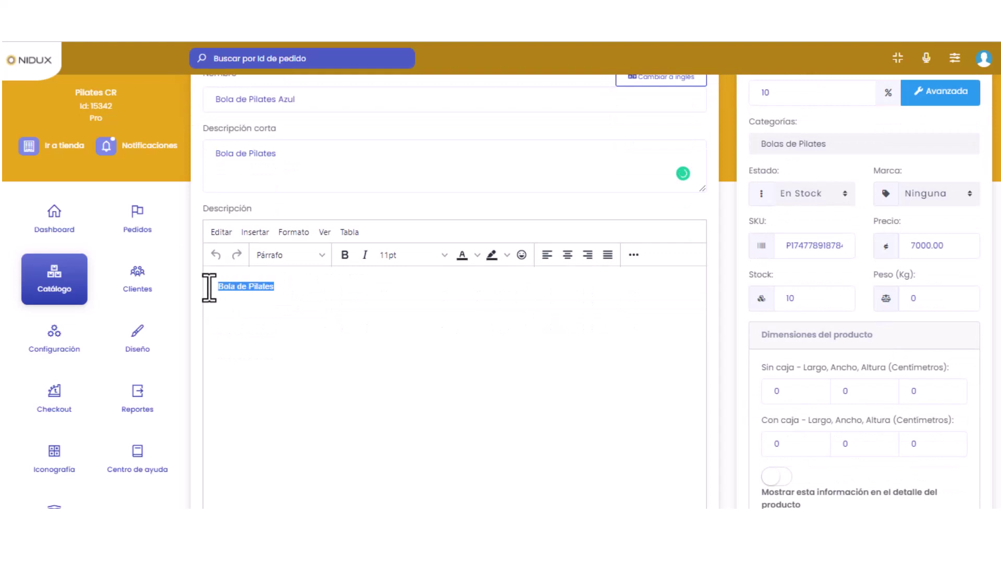
# Step: Review the product's barcode, image and document sections and inspect the options for adding files, without uploading any
pyautogui.scroll(-15, 386, 309)
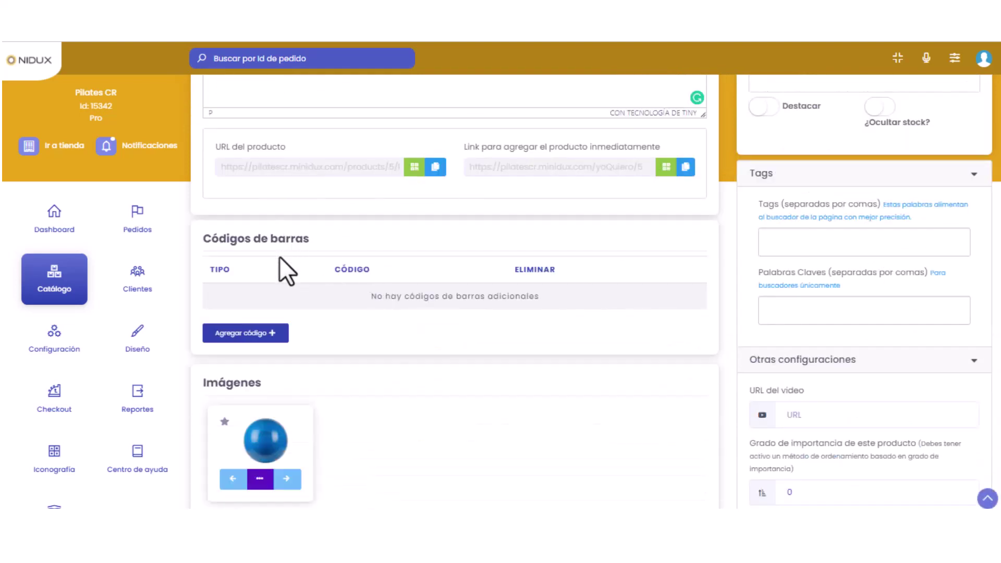
pyautogui.scroll(-3, 273, 321)
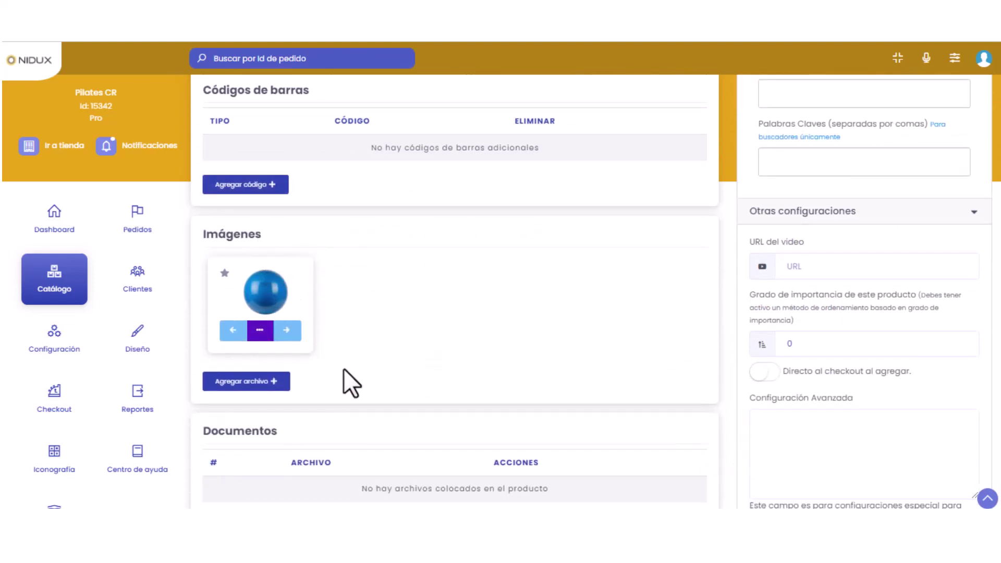
pyautogui.scroll(-1, 351, 384)
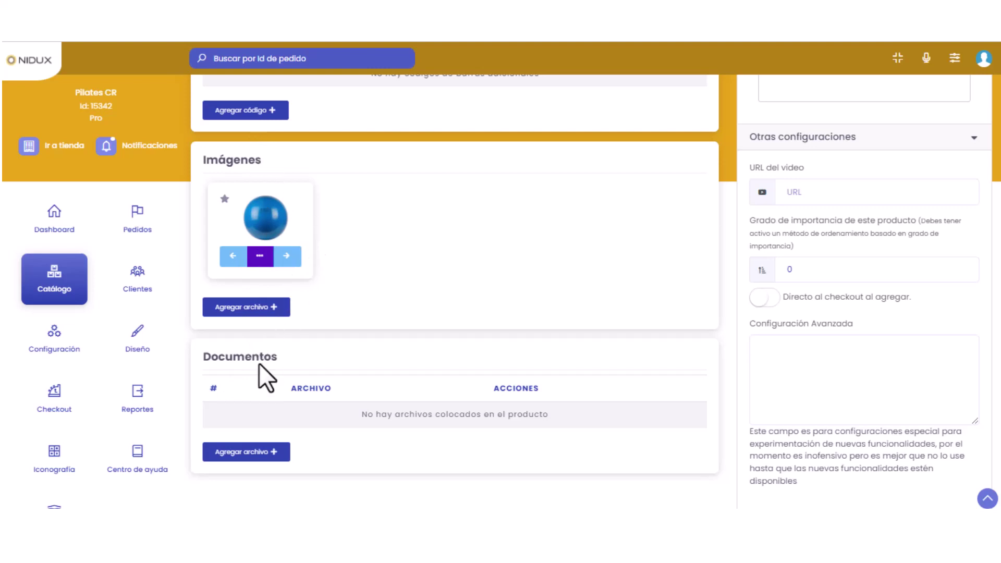
pyautogui.click(259, 308)
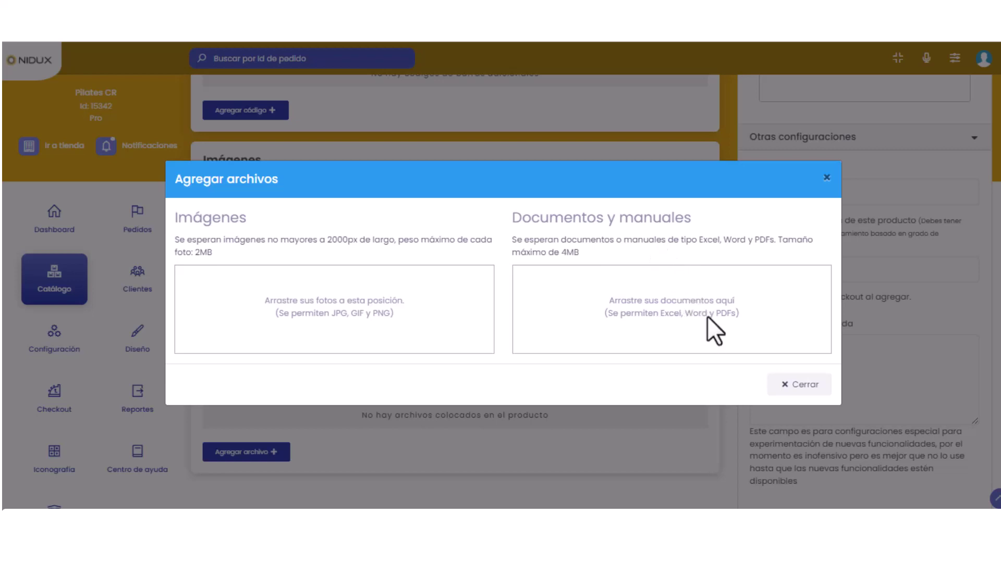
pyautogui.moveTo(560, 254); pyautogui.dragTo(571, 255)
pyautogui.click(790, 384)
pyautogui.scroll(3, 781, 380)
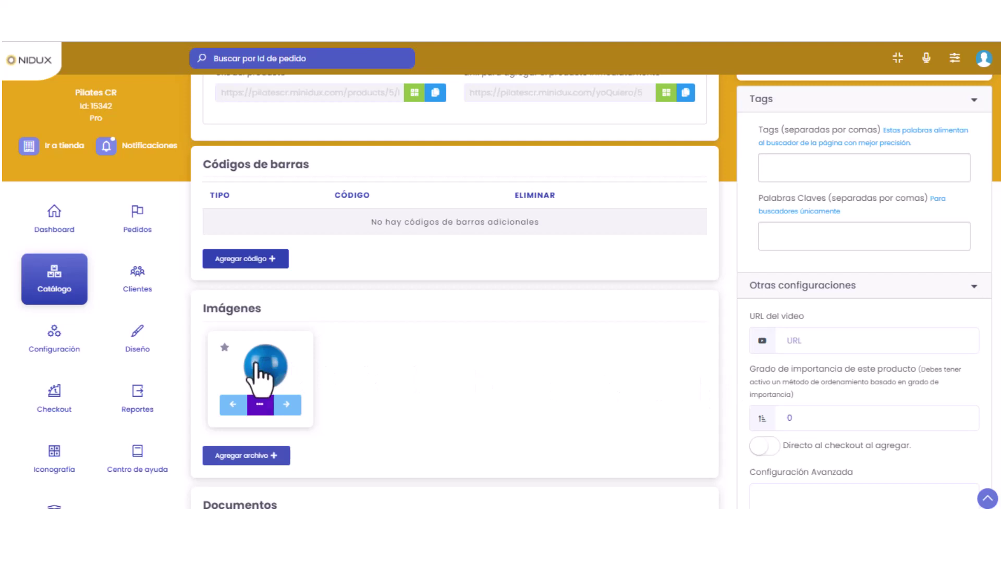
# Step: Try assigning the Leggins and Mats de Pilates categories to the product as well, and remove both again
pyautogui.scroll(15, 340, 387)
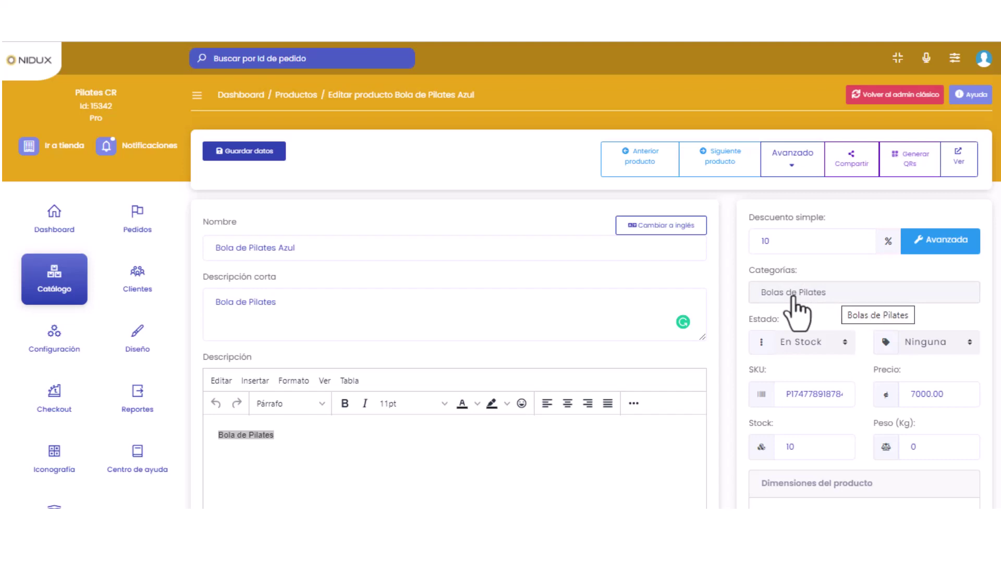
pyautogui.click(843, 295)
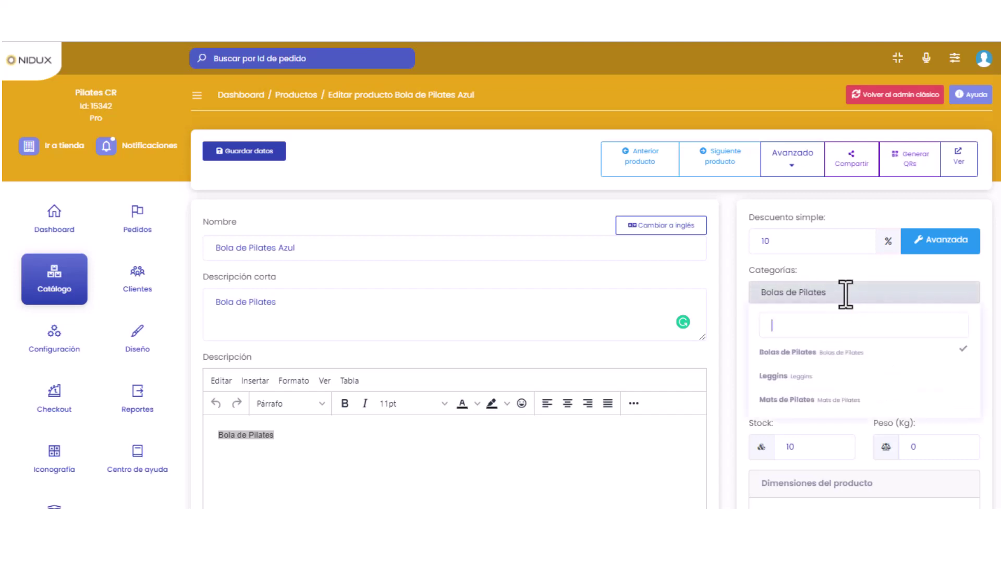
pyautogui.click(833, 374)
pyautogui.click(867, 399)
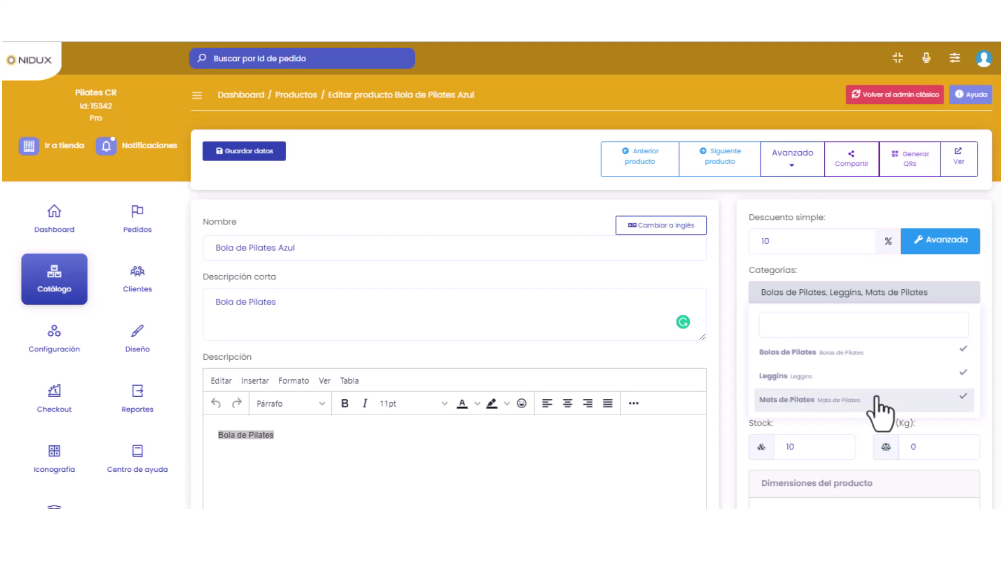
pyautogui.click(868, 399)
pyautogui.click(882, 379)
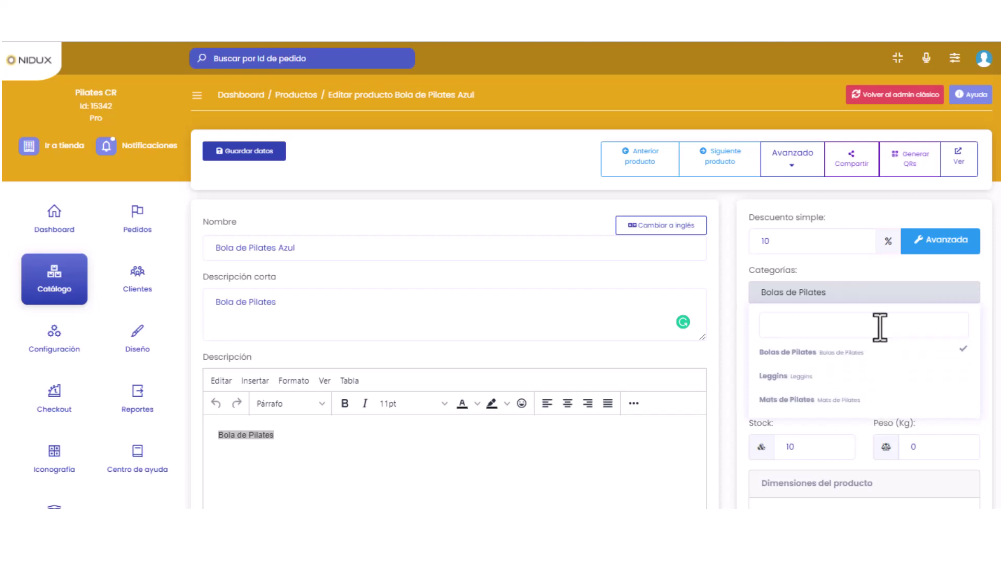
pyautogui.click(853, 267)
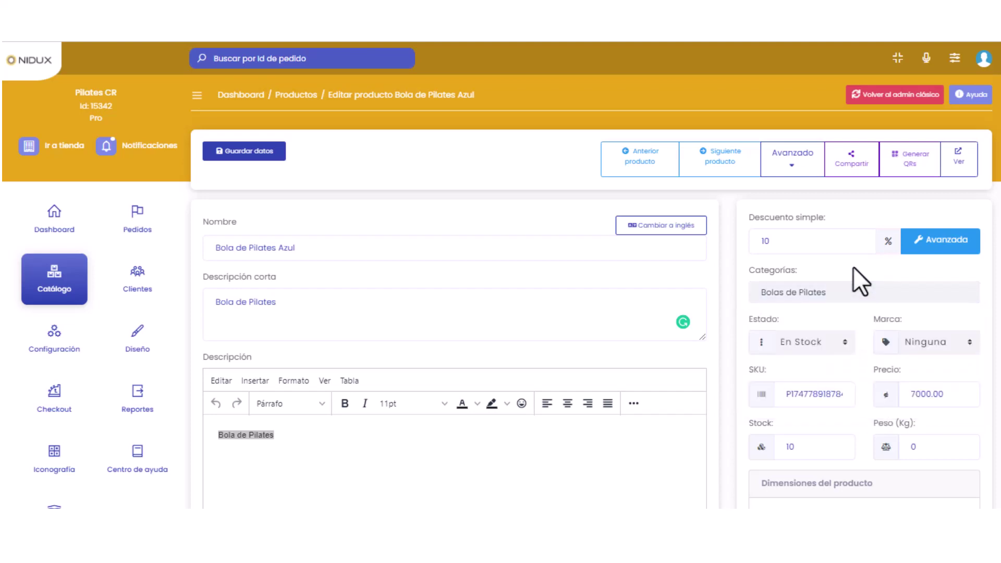
# Step: Examine the product's status options from En Stock through Agotado, without applying a different one
pyautogui.scroll(-1, 853, 267)
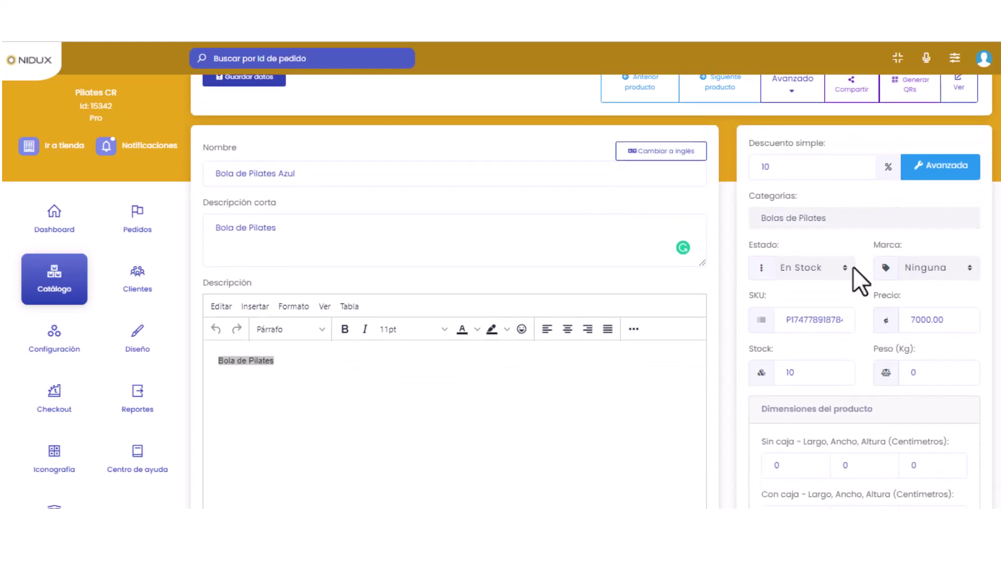
pyautogui.click(840, 269)
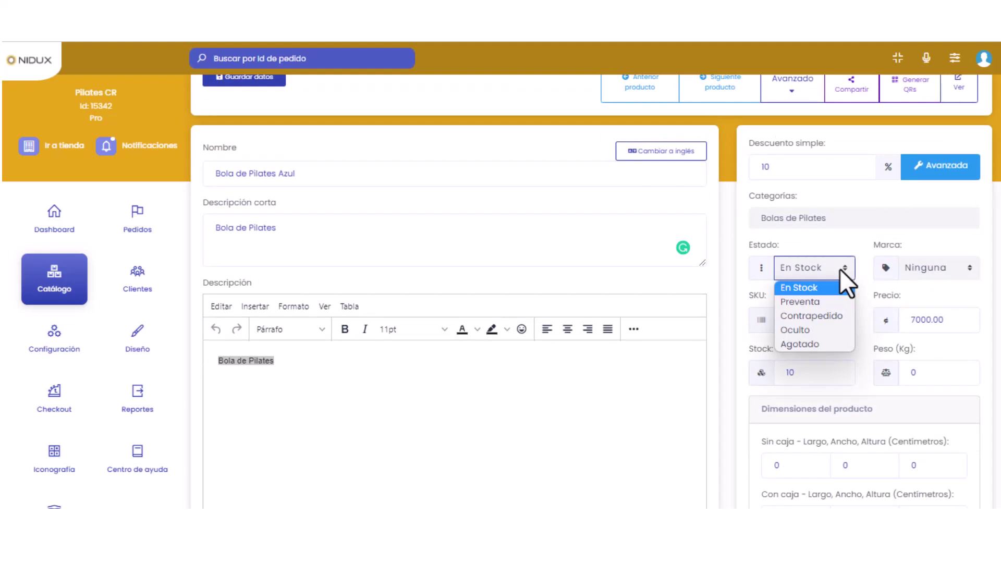
pyautogui.press('Down')
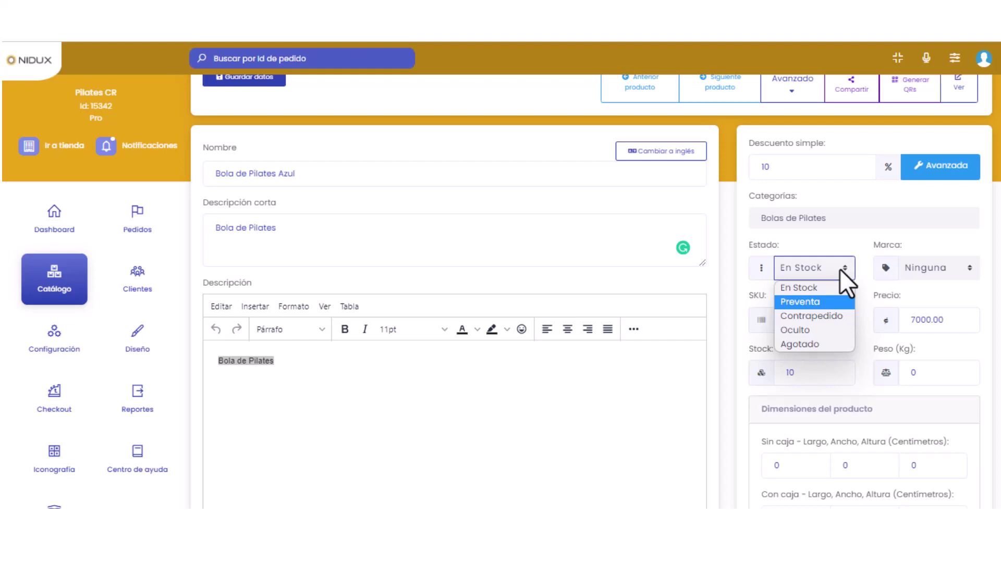
pyautogui.press('Down')
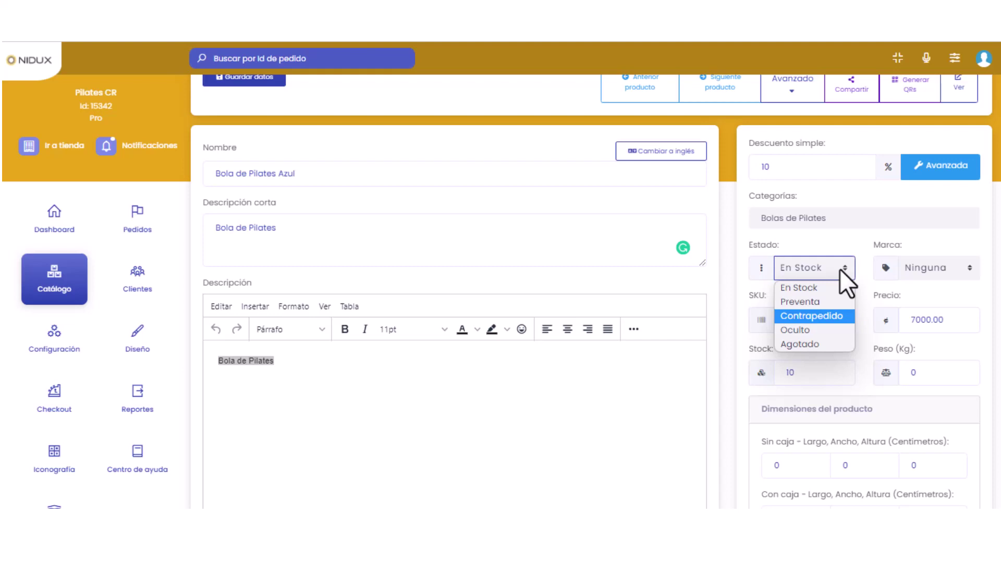
pyautogui.press('Down')
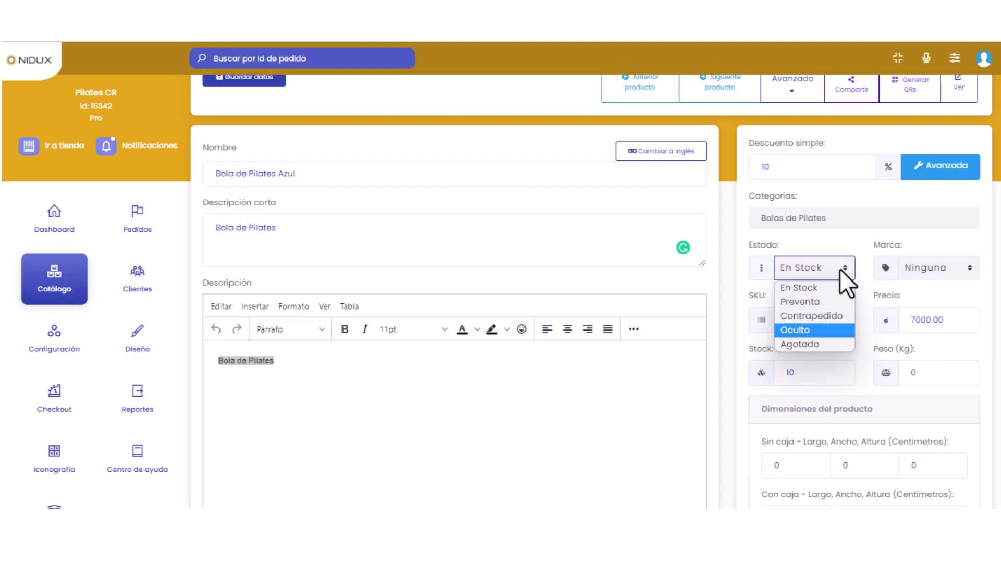
pyautogui.press('Down')
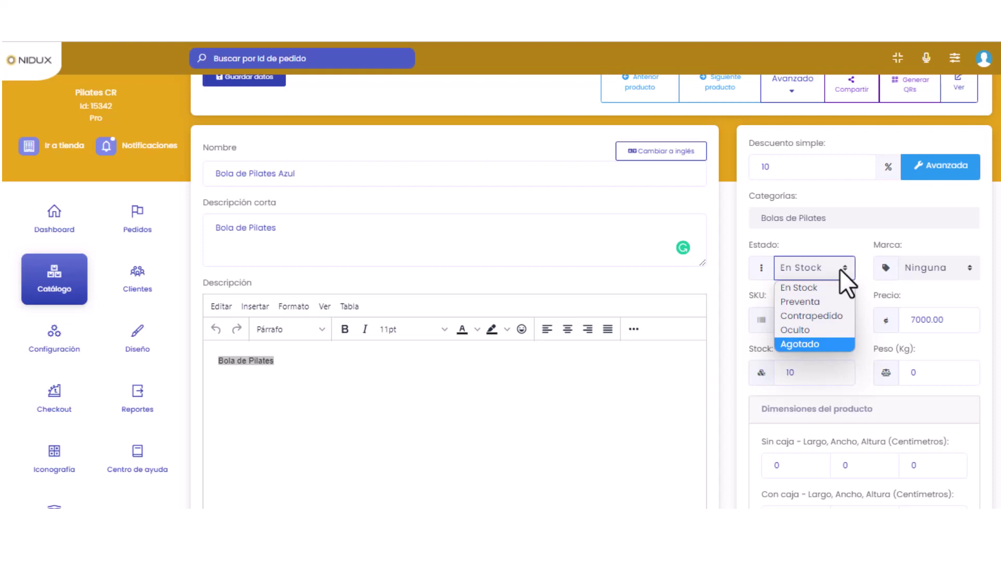
pyautogui.press('Up')
pyautogui.press('Up')
# Step: Check the brand options available for the product and inspect its full SKU
pyautogui.click(921, 267)
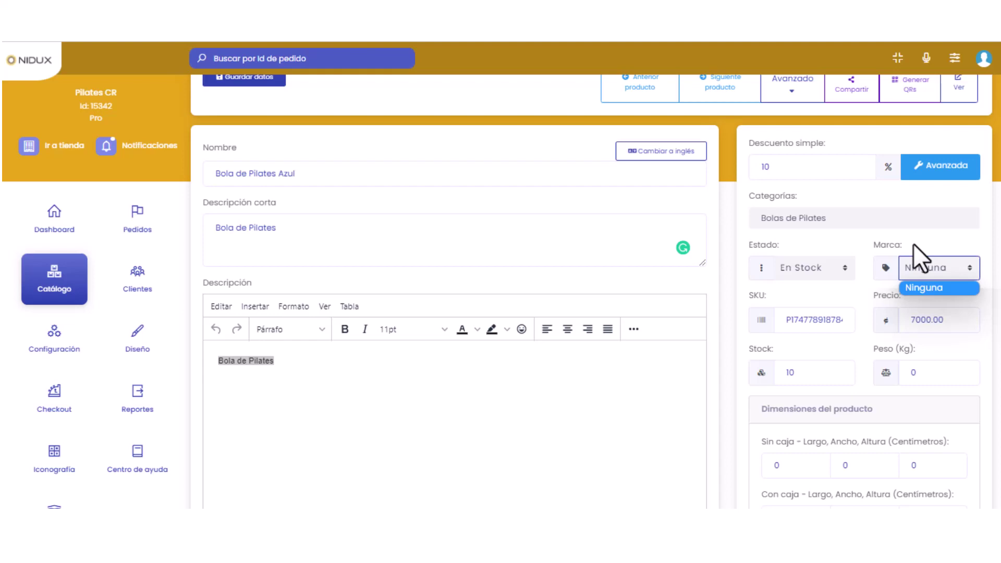
pyautogui.click(781, 321)
pyautogui.moveTo(781, 322); pyautogui.dragTo(850, 325)
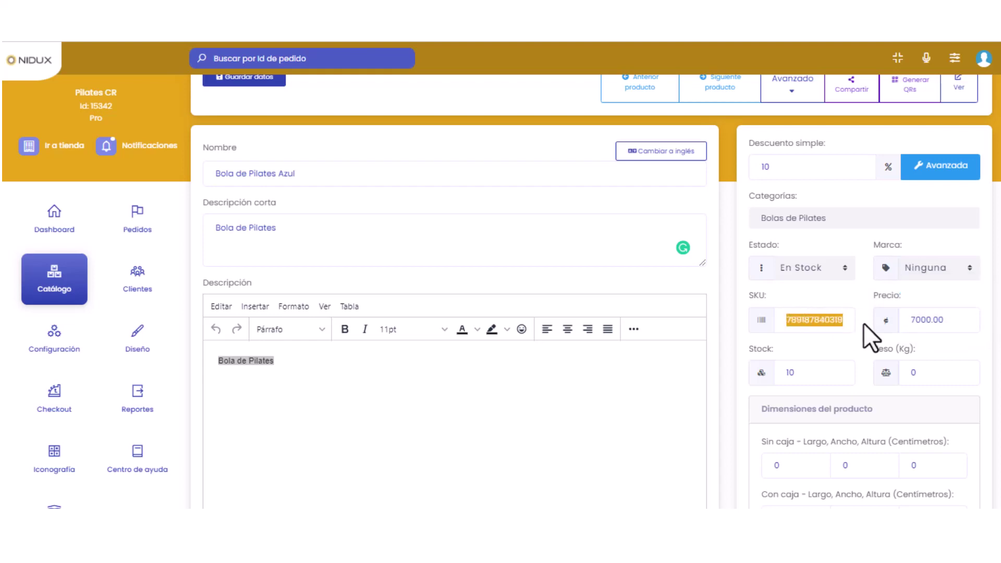
pyautogui.click(837, 321)
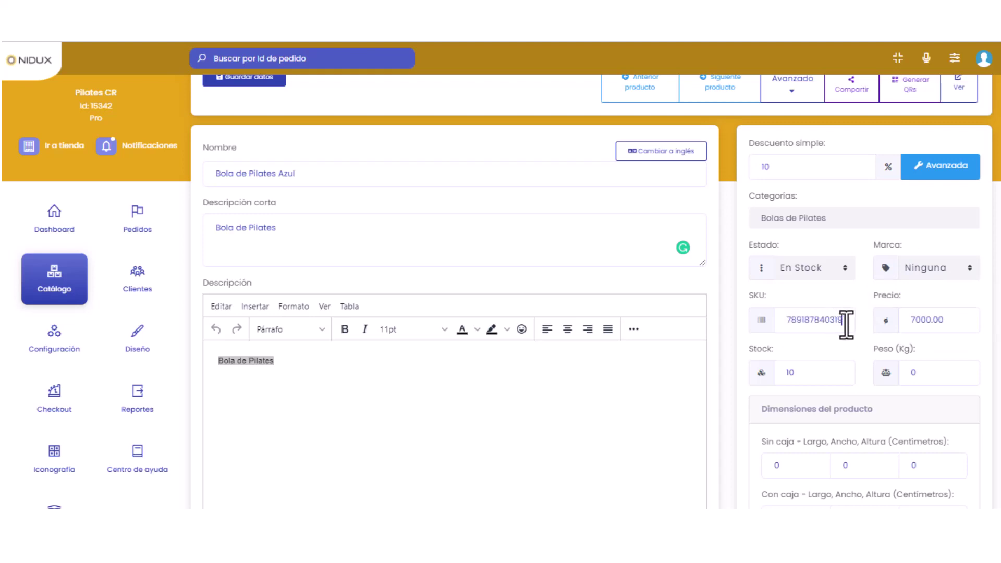
pyautogui.moveTo(843, 321); pyautogui.dragTo(761, 325)
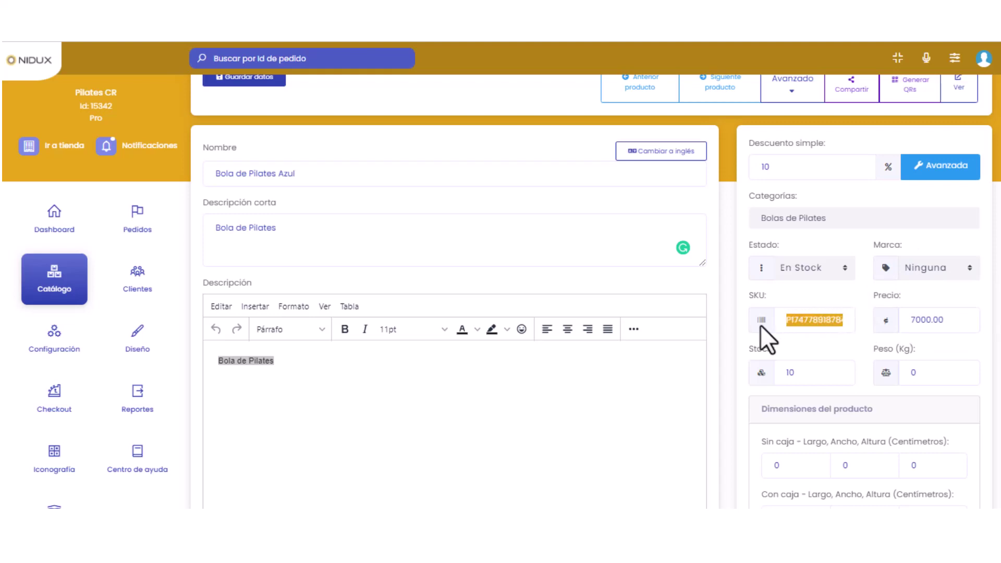
# Step: Examine the product's SKU, price, stock and weight fields and its dimensions with and without the box
pyautogui.click(793, 319)
pyautogui.moveTo(794, 319); pyautogui.dragTo(859, 329)
pyautogui.moveTo(874, 295); pyautogui.dragTo(884, 293)
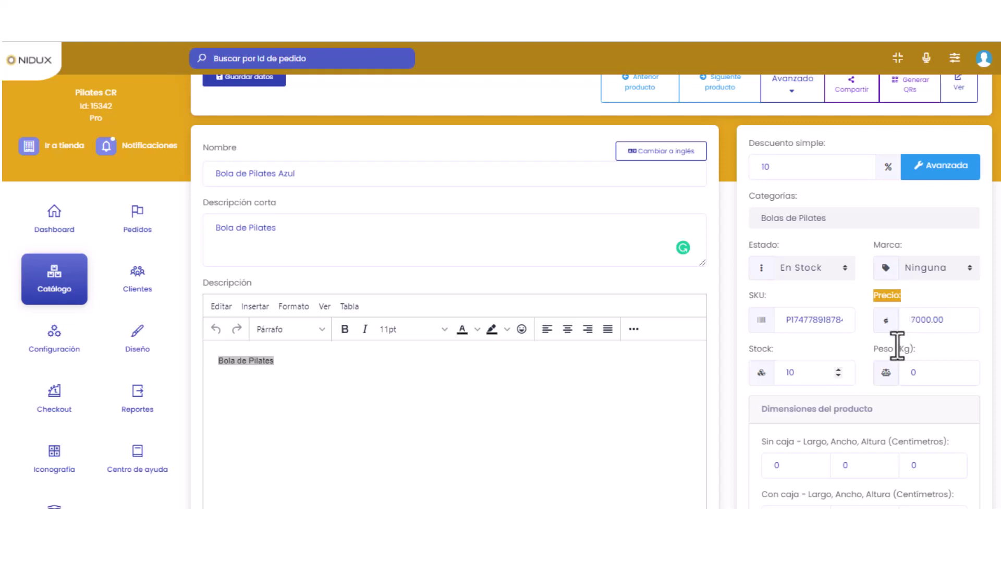
pyautogui.scroll(-3, 891, 368)
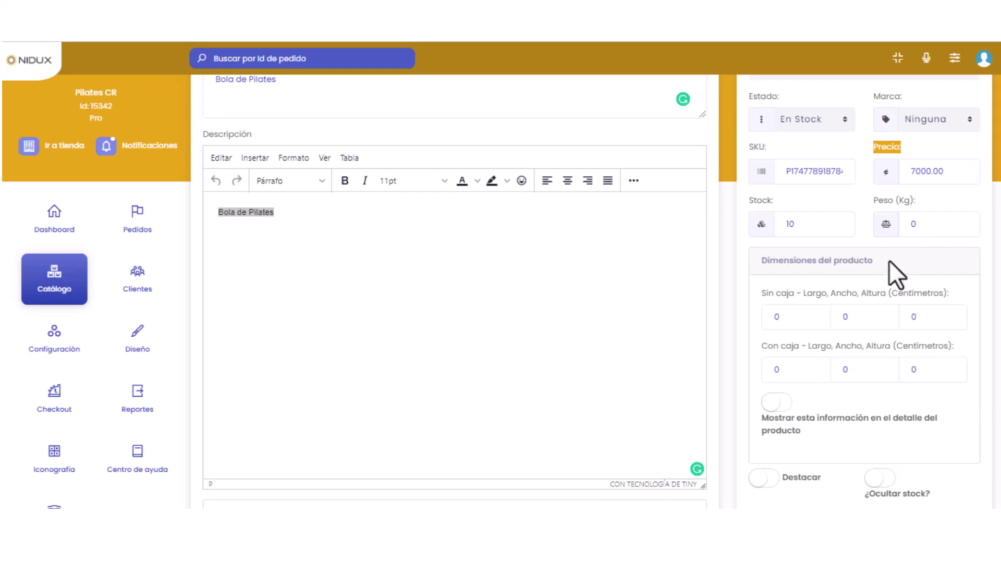
pyautogui.scroll(-1, 829, 311)
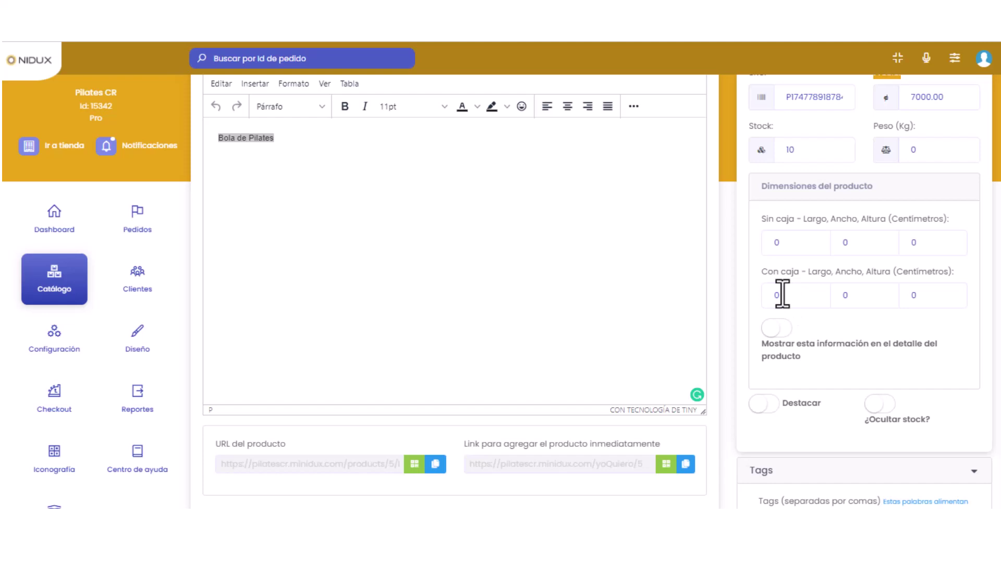
pyautogui.scroll(-1, 779, 339)
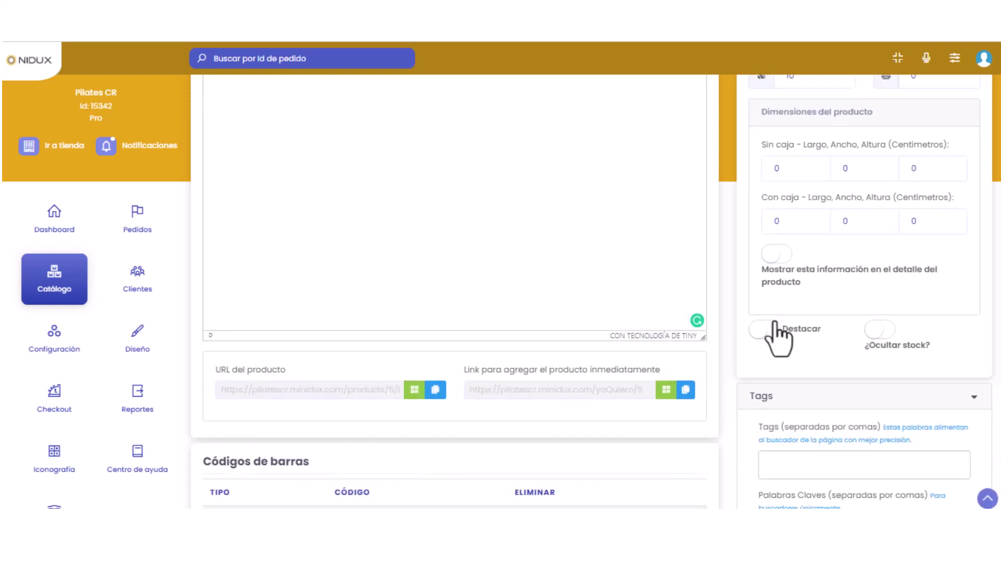
# Step: Try the Destacar option for the product, turn it off again, and recheck the stock field
pyautogui.click(767, 324)
pyautogui.click(769, 332)
pyautogui.scroll(5, 885, 344)
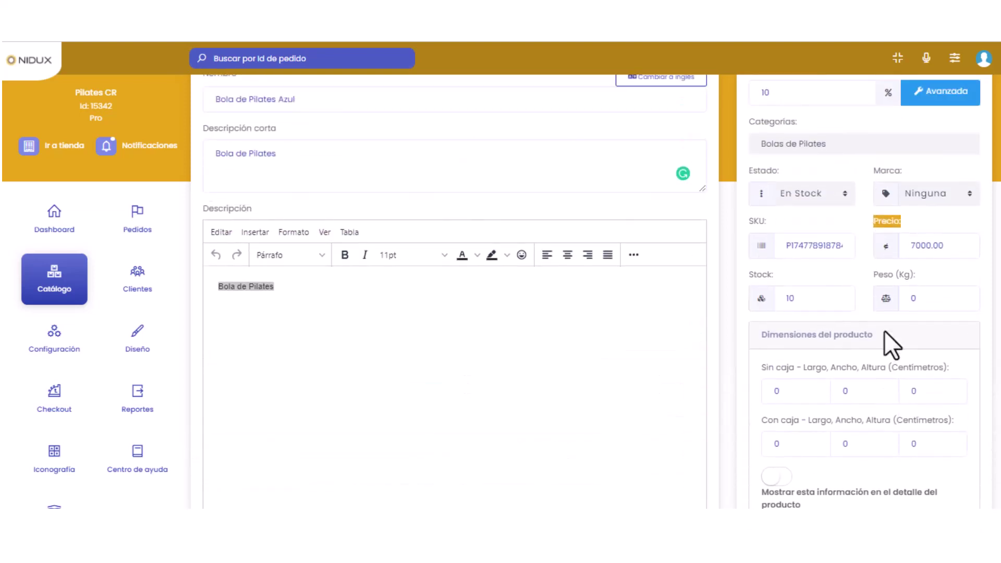
pyautogui.doubleClick(789, 298)
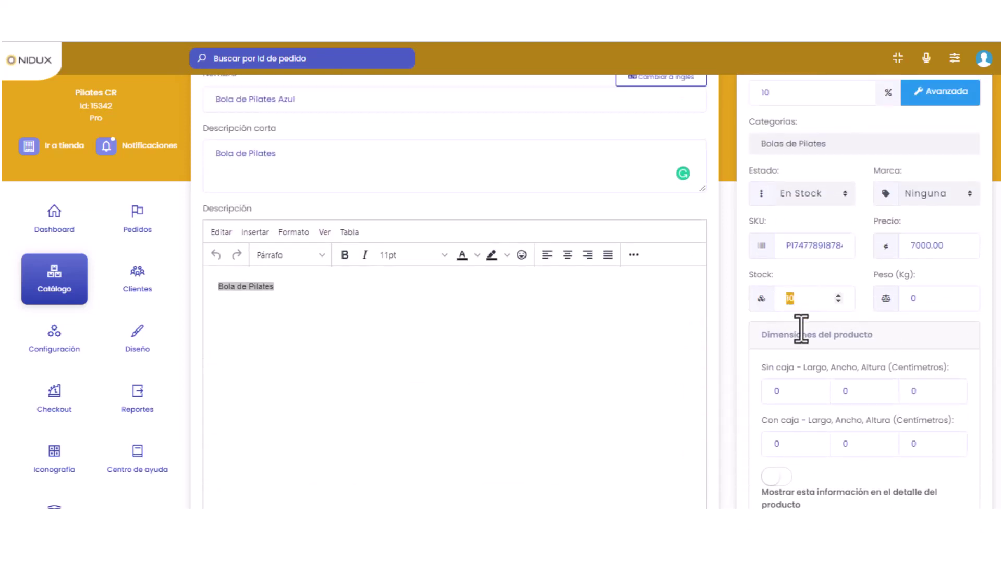
pyautogui.scroll(-4, 799, 328)
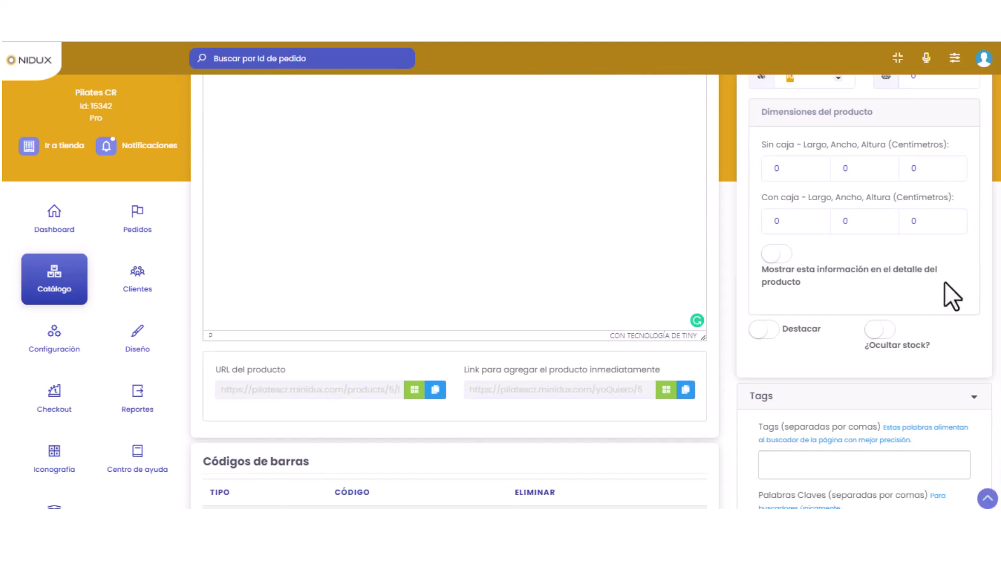
# Step: Add the tags "bola de pilates azul", "bola de pilates" and "bola azul" to the product
pyautogui.scroll(-4, 944, 281)
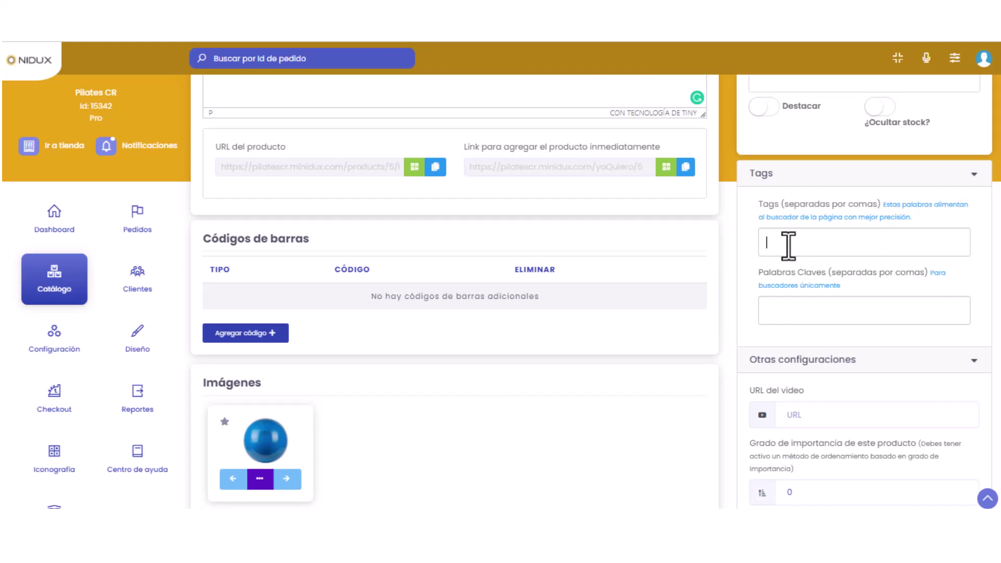
pyautogui.write('bola de pilates azul, bola de pilates, bola azul')
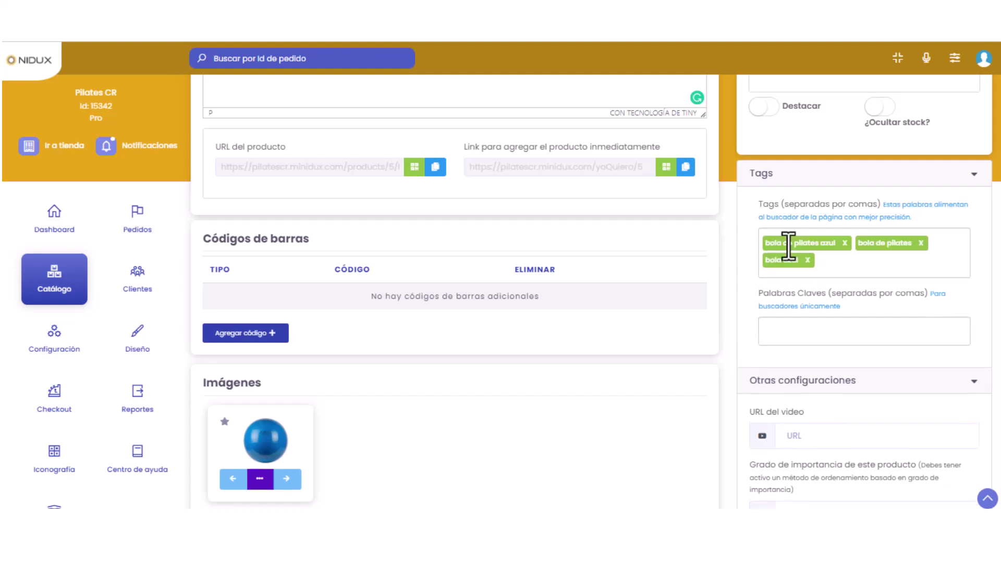
# Step: Add the keywords "donde comprar una bola azul de pilates", "tienda virtual de bolas de pilates" and "bola azul de pilates costa rica"
pyautogui.click(837, 335)
pyautogui.write('donde comprar una bola azu')
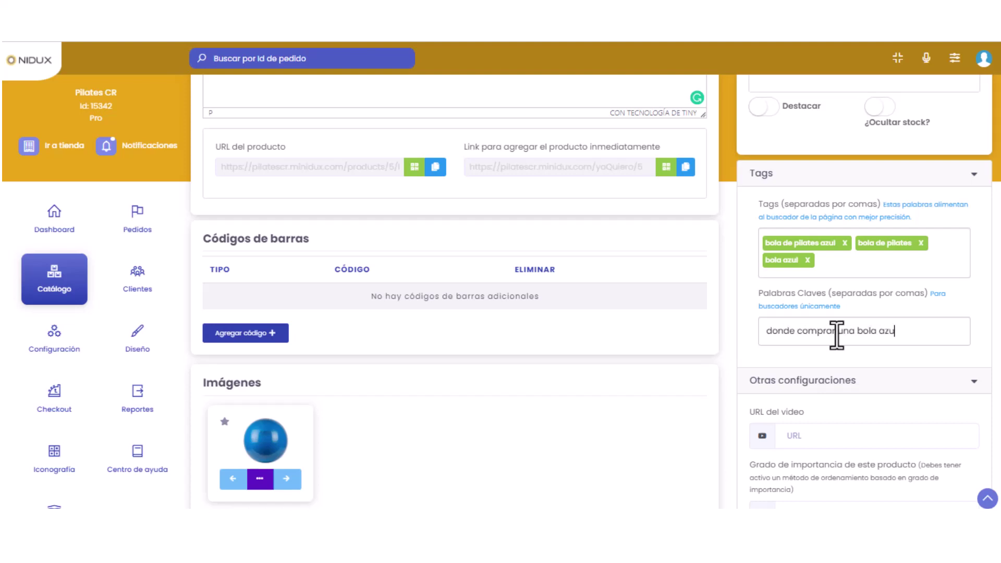
pyautogui.write('l de pilates,')
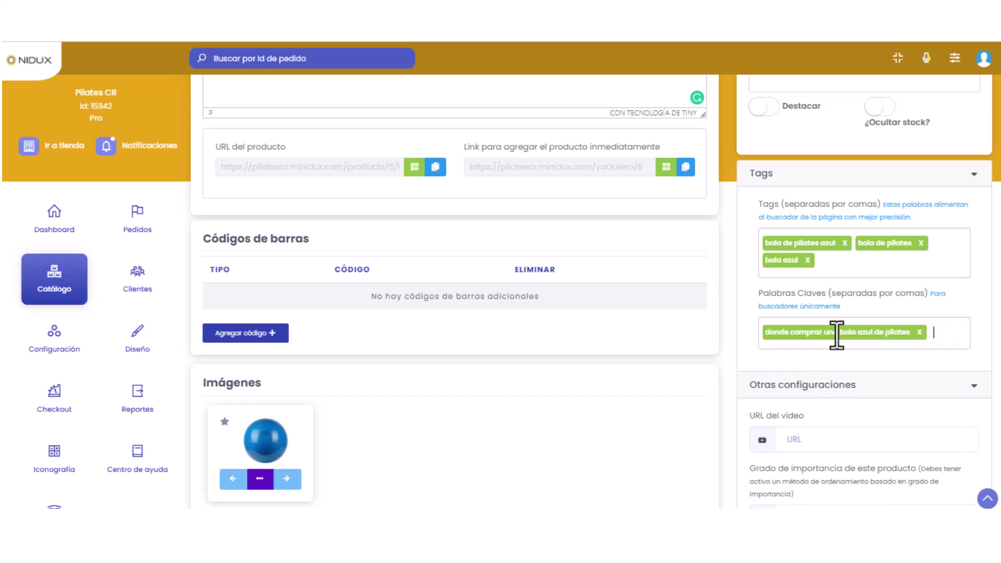
pyautogui.write('tienda virtual de bolas de pilates, bola azul de pilates costa rica')
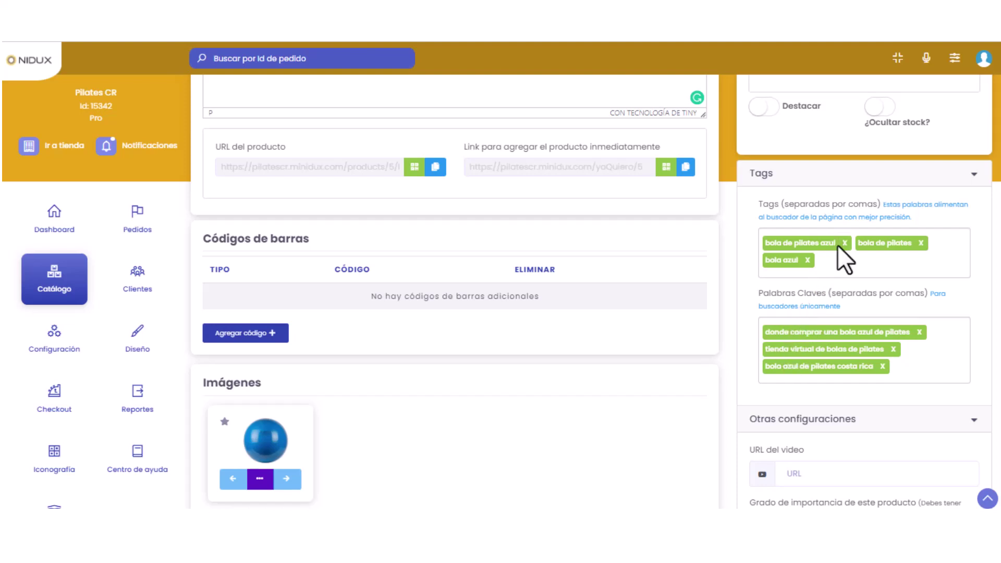
# Step: Check the video URL field, try an importance grade of 100 for the product, and clear it again
pyautogui.scroll(-4, 837, 245)
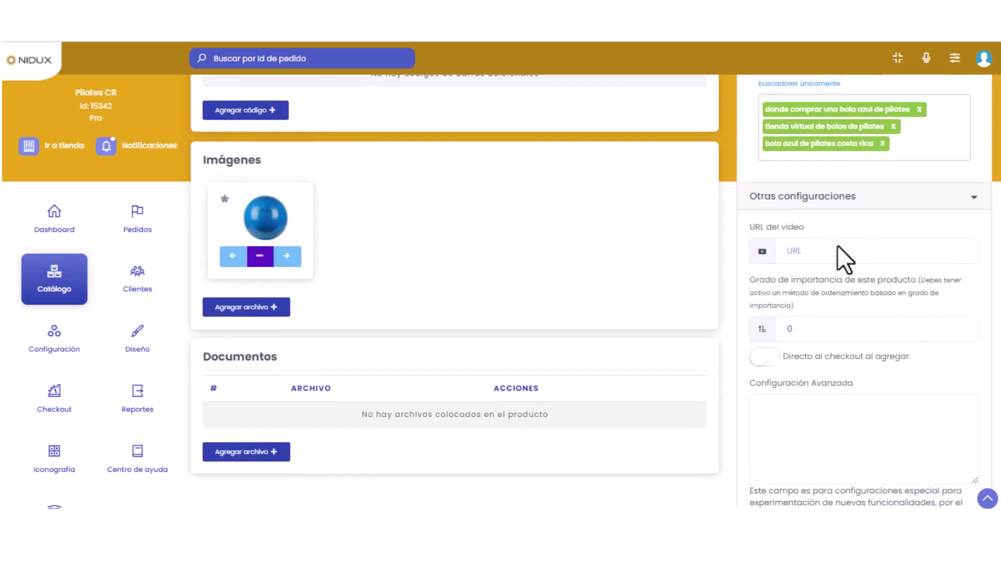
pyautogui.click(779, 252)
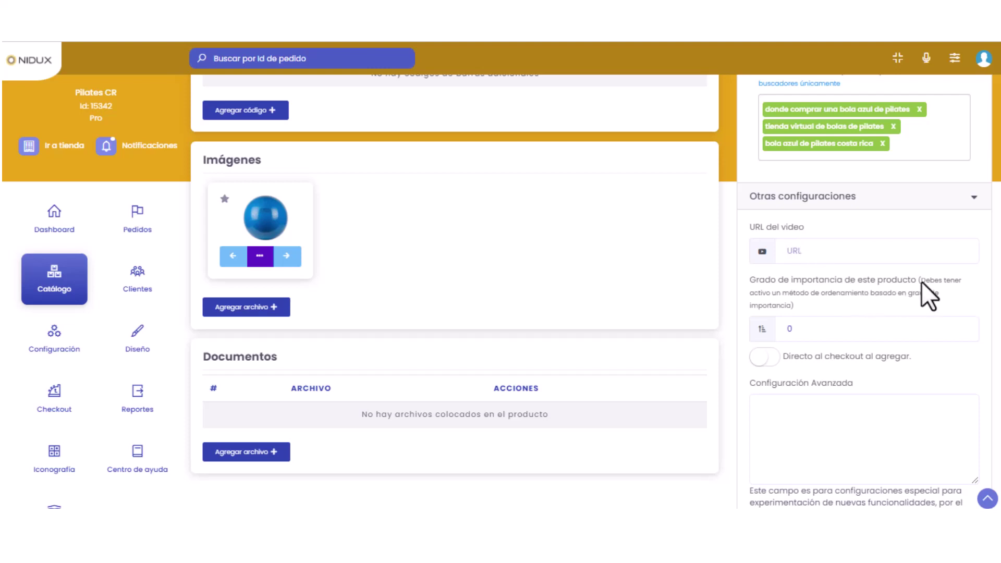
pyautogui.moveTo(796, 329); pyautogui.dragTo(774, 333)
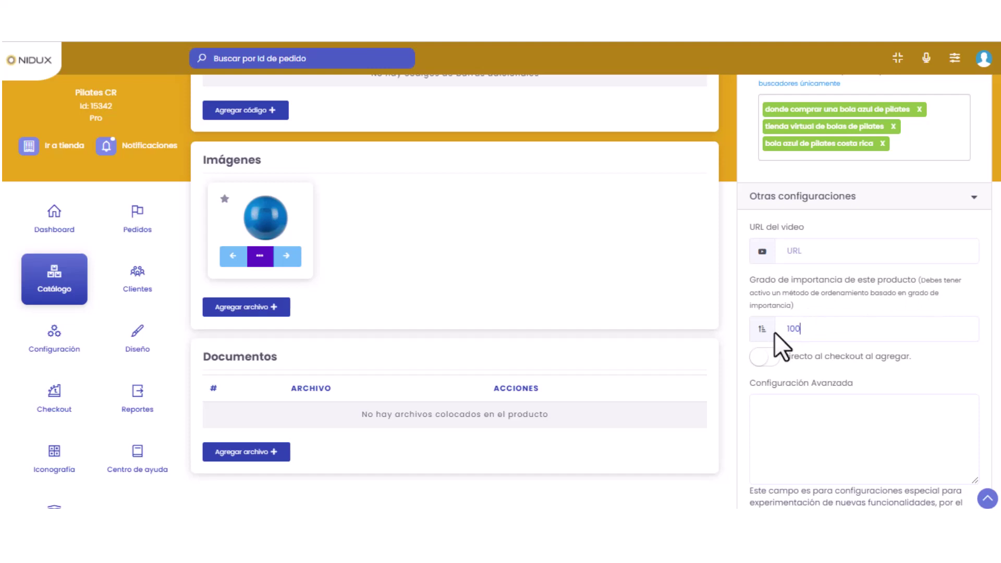
pyautogui.doubleClick(784, 332)
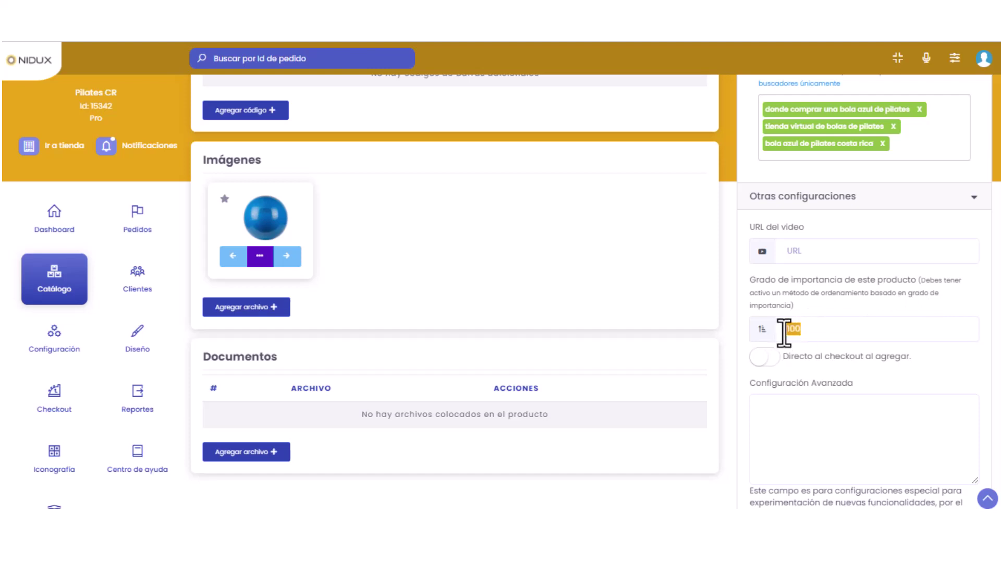
pyautogui.press('BackSpace')
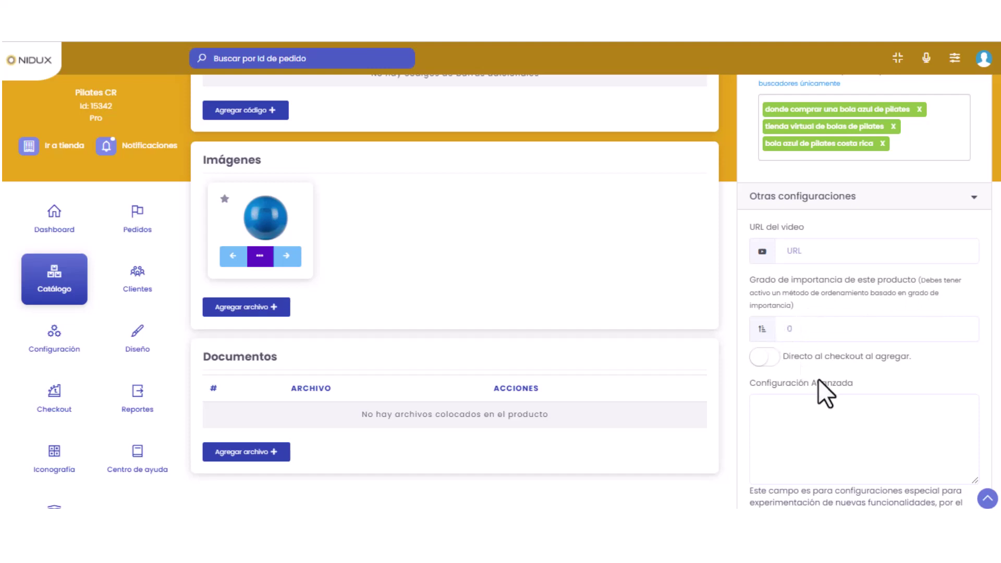
pyautogui.scroll(-1, 818, 380)
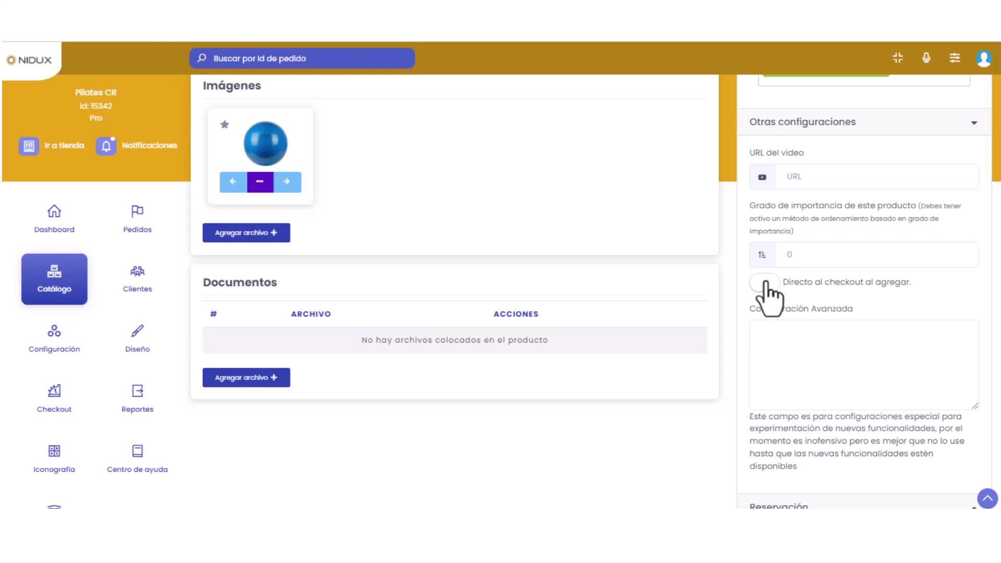
# Step: Try allowing percentage-based reservation of the product, disable it again, and inspect the per-cart limit and reservation percentage
pyautogui.scroll(-3, 766, 282)
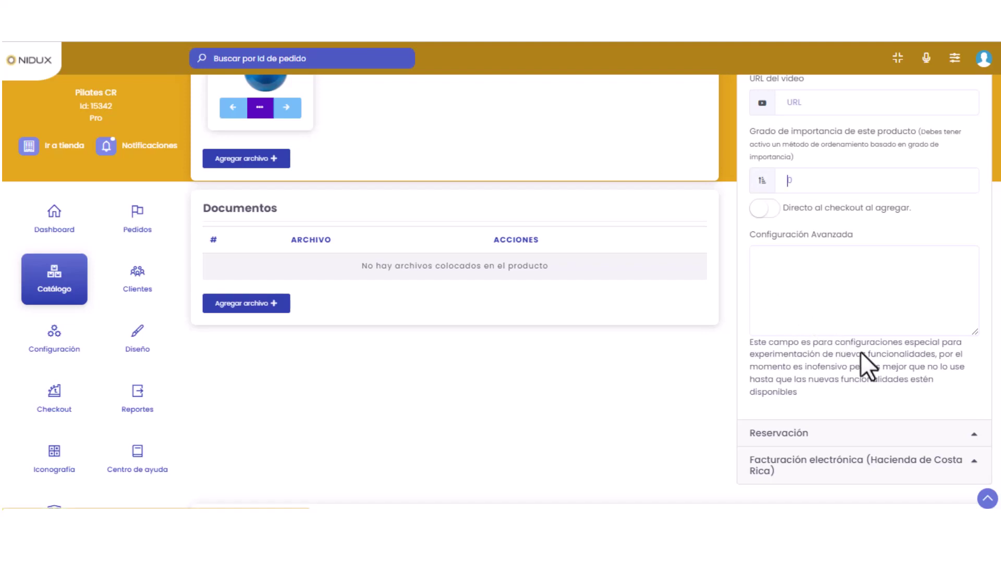
pyautogui.click(973, 434)
pyautogui.scroll(2, 972, 434)
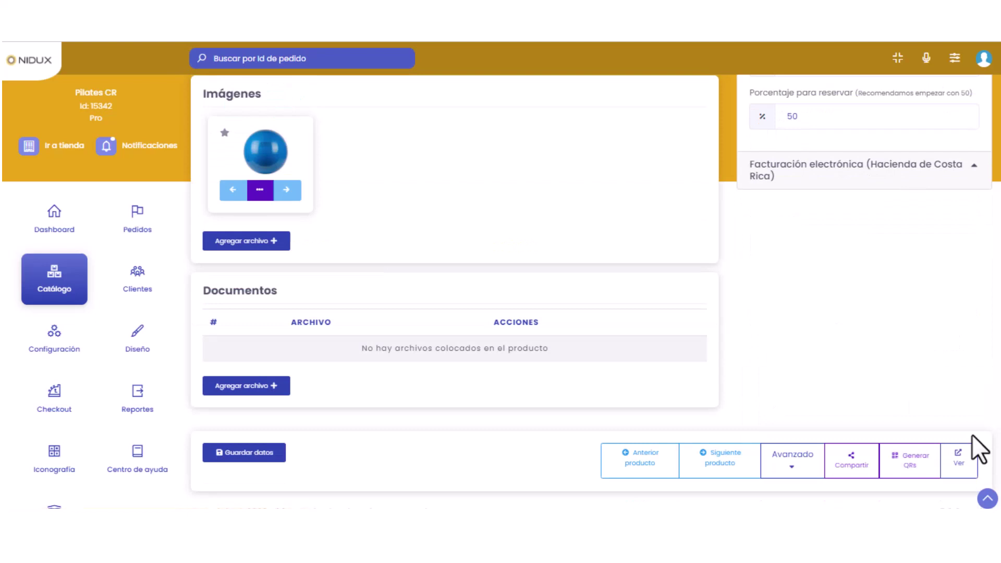
pyautogui.scroll(3, 973, 434)
pyautogui.scroll(2, 975, 436)
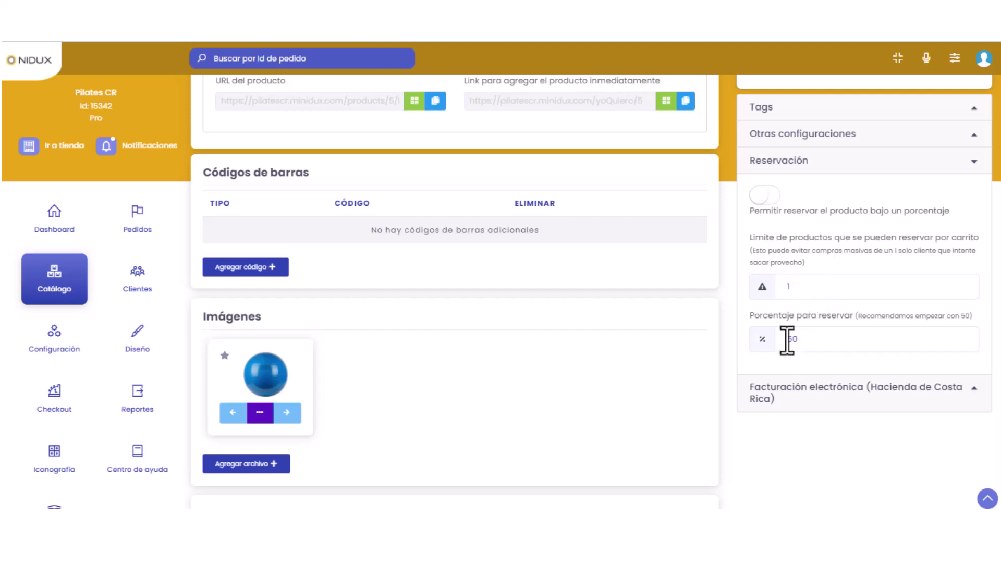
pyautogui.click(761, 195)
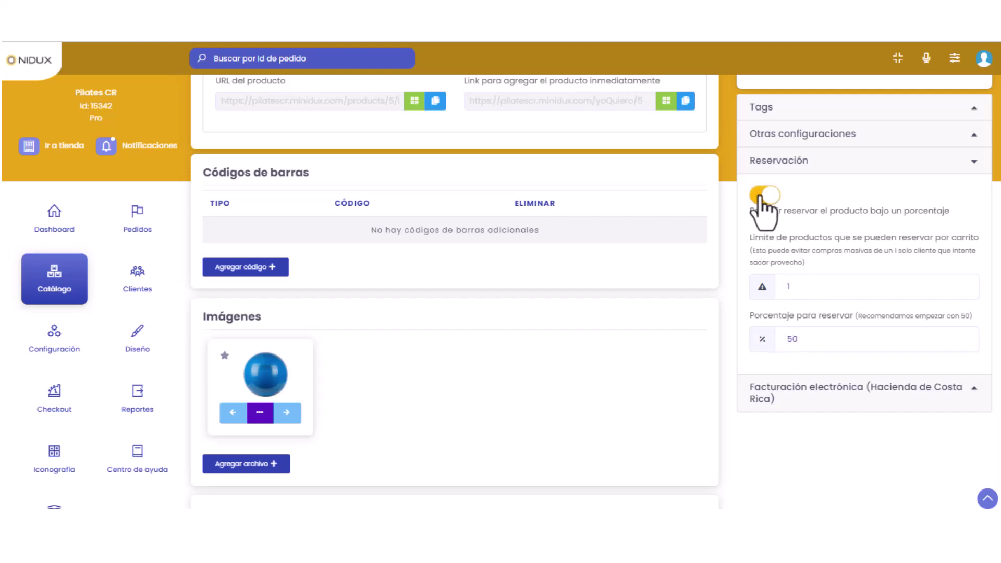
pyautogui.doubleClick(885, 284)
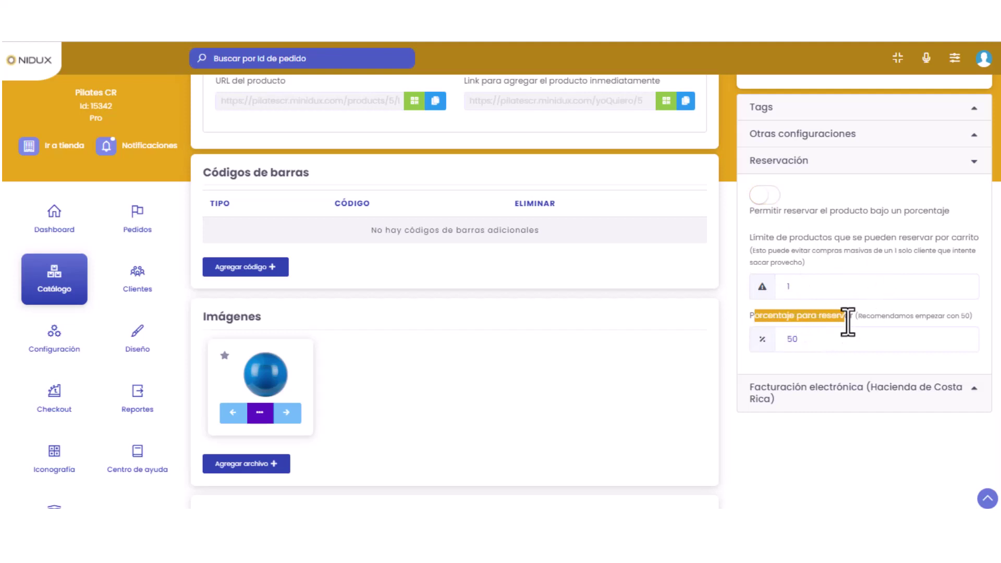
pyautogui.moveTo(823, 340); pyautogui.dragTo(777, 338)
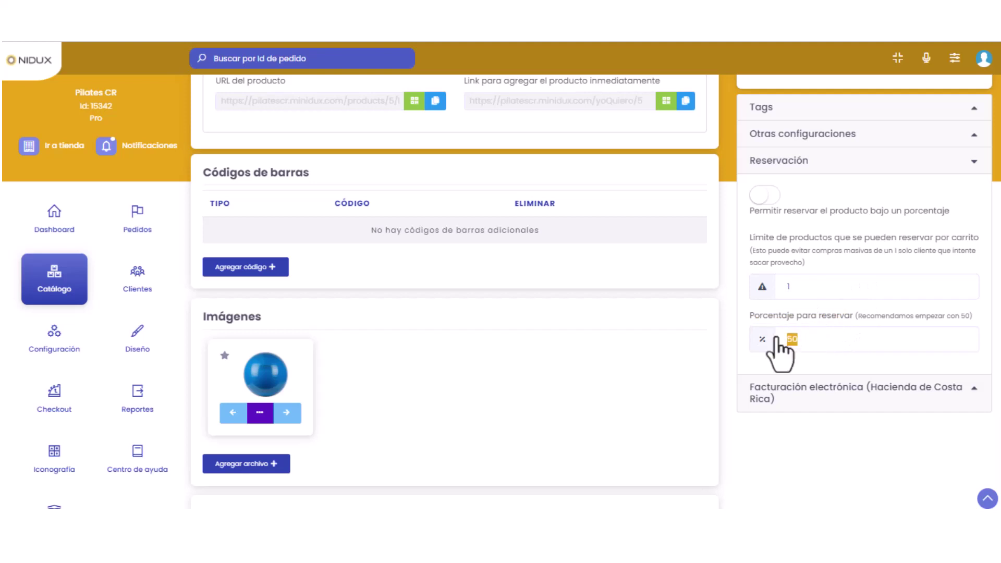
pyautogui.click(828, 344)
pyautogui.click(974, 166)
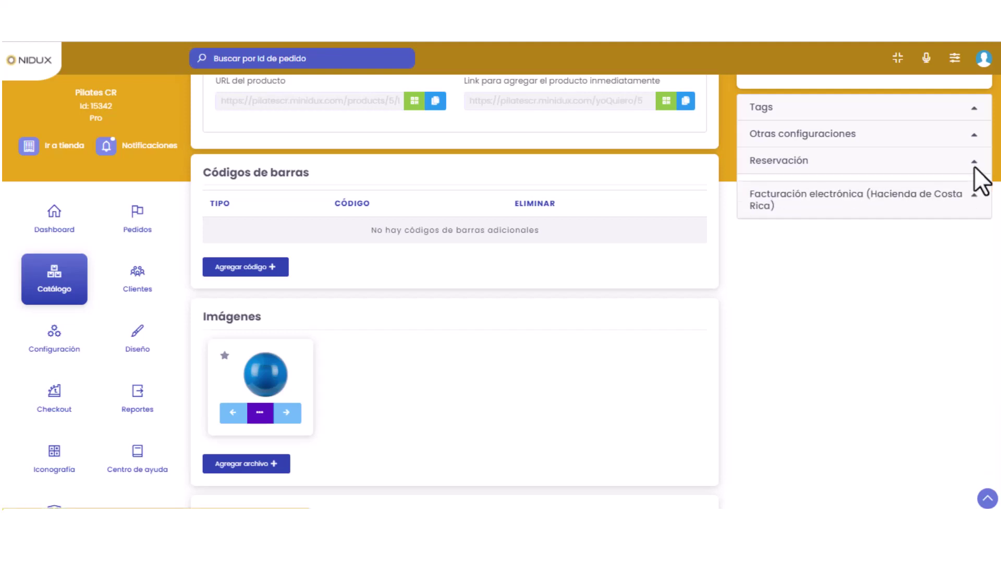
# Step: Inspect the Cabys field in the product's electronic invoicing settings for Hacienda de Costa Rica
pyautogui.click(974, 189)
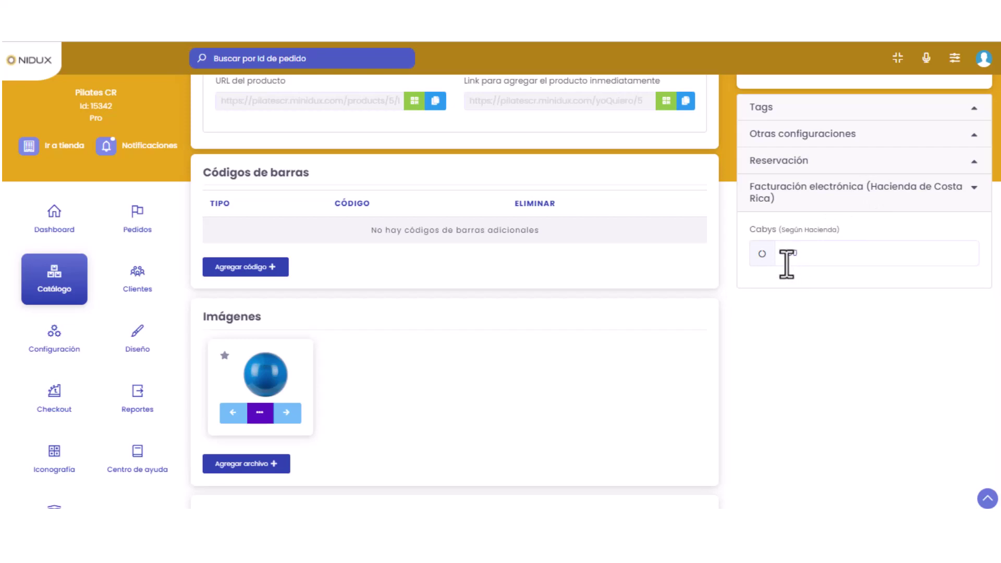
pyautogui.scroll(-4, 528, 341)
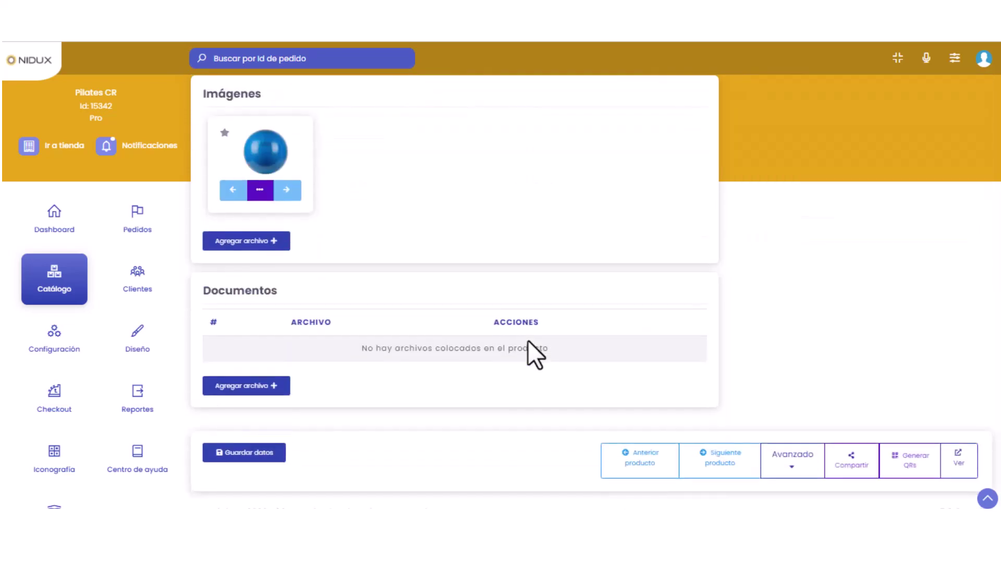
# Step: Check the product's English name and description fields, return to the Spanish version, and look over the whole form
pyautogui.scroll(15, 719, 367)
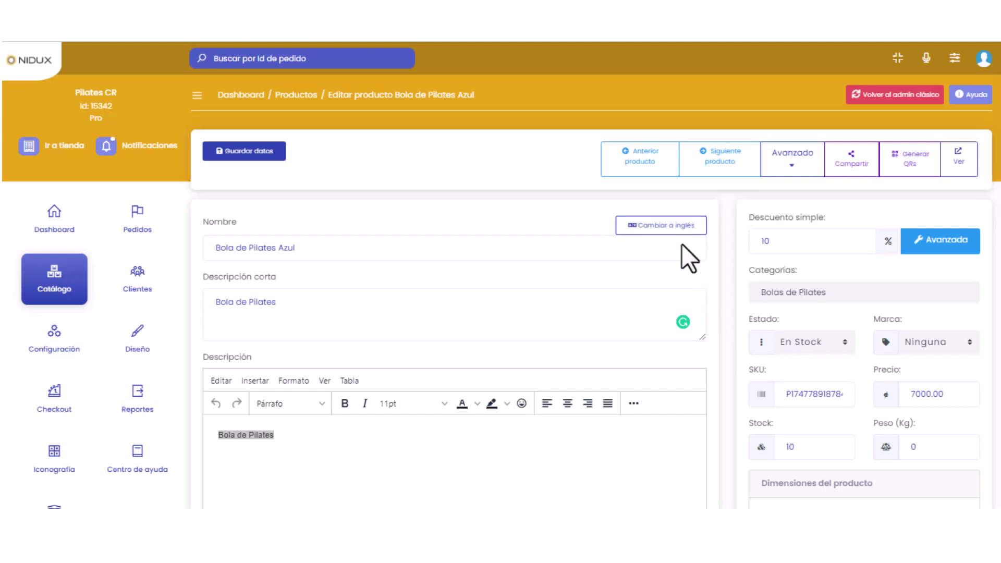
pyautogui.click(674, 233)
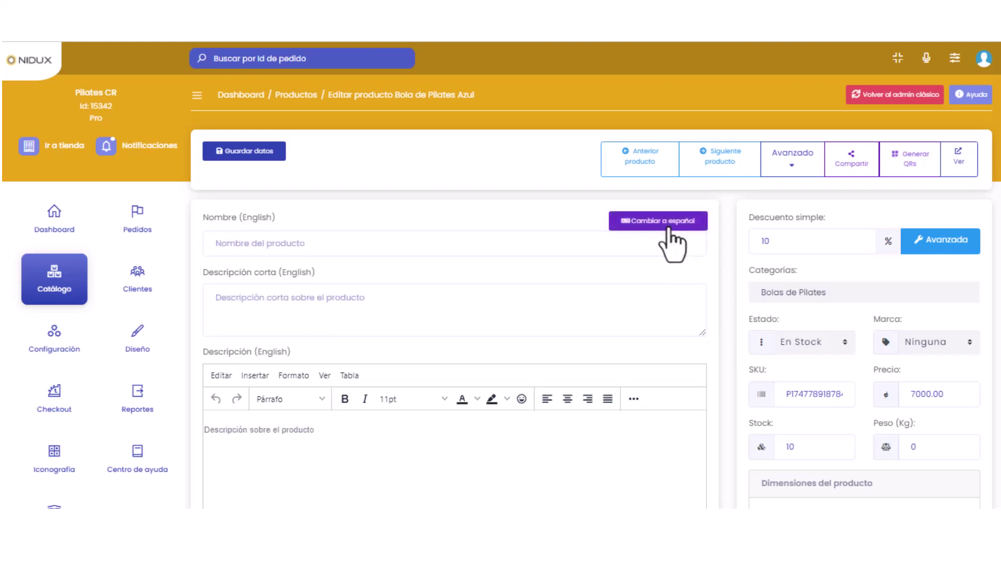
pyautogui.click(671, 233)
pyautogui.scroll(-5, 633, 429)
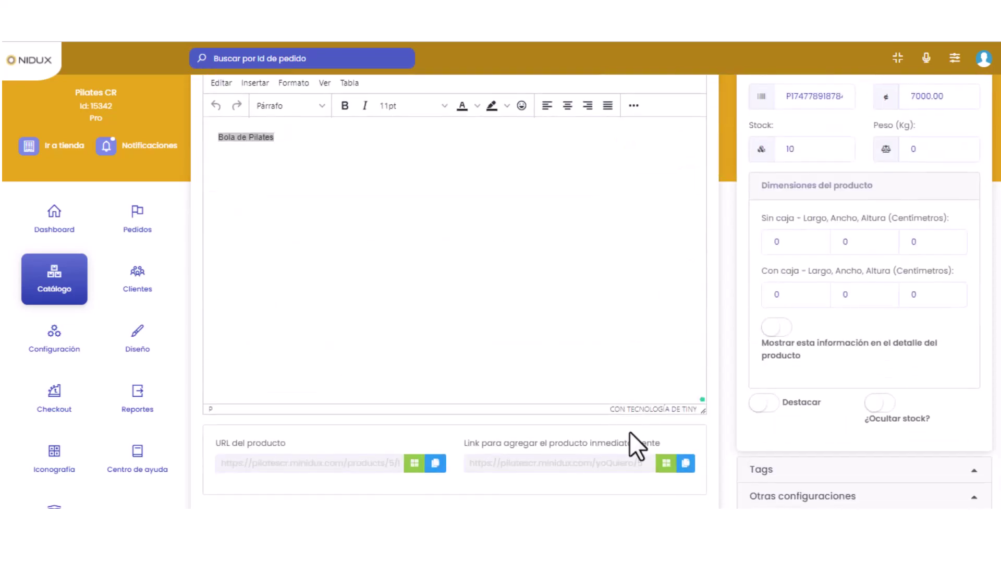
pyautogui.scroll(-5, 630, 432)
pyautogui.scroll(10, 630, 432)
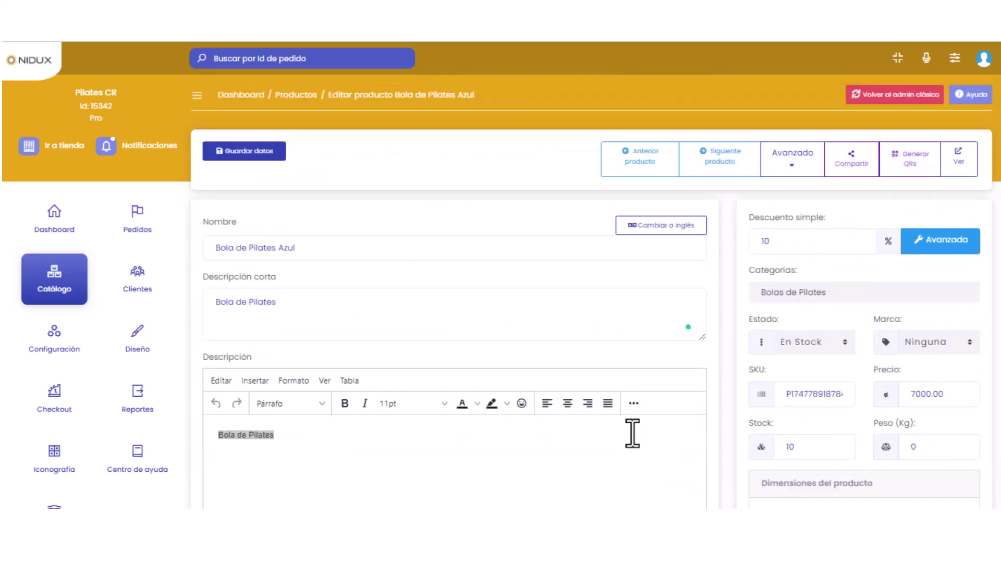
pyautogui.click(649, 330)
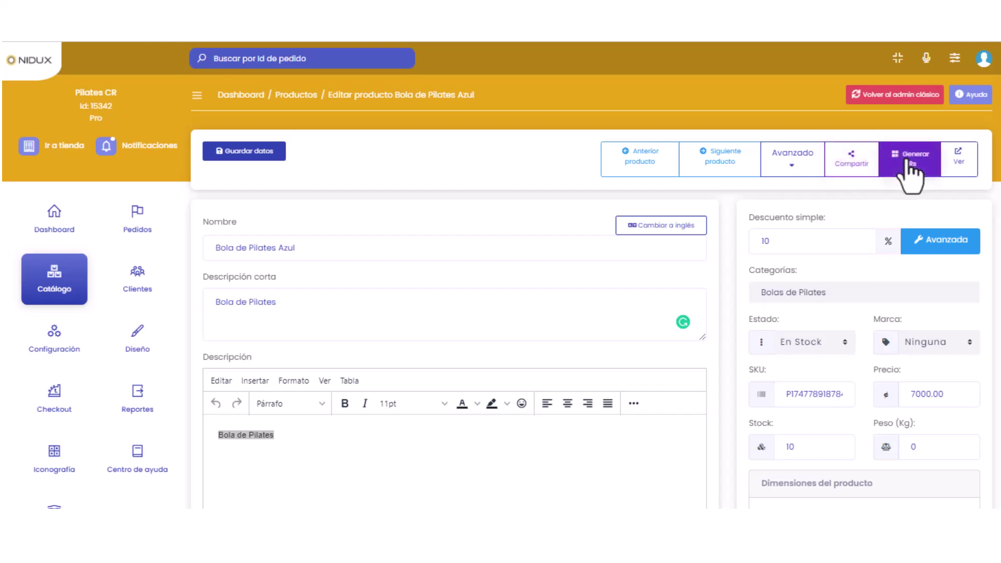
# Step: Check the product's advanced options and view its public page in the Pilates CR store
pyautogui.click(950, 166)
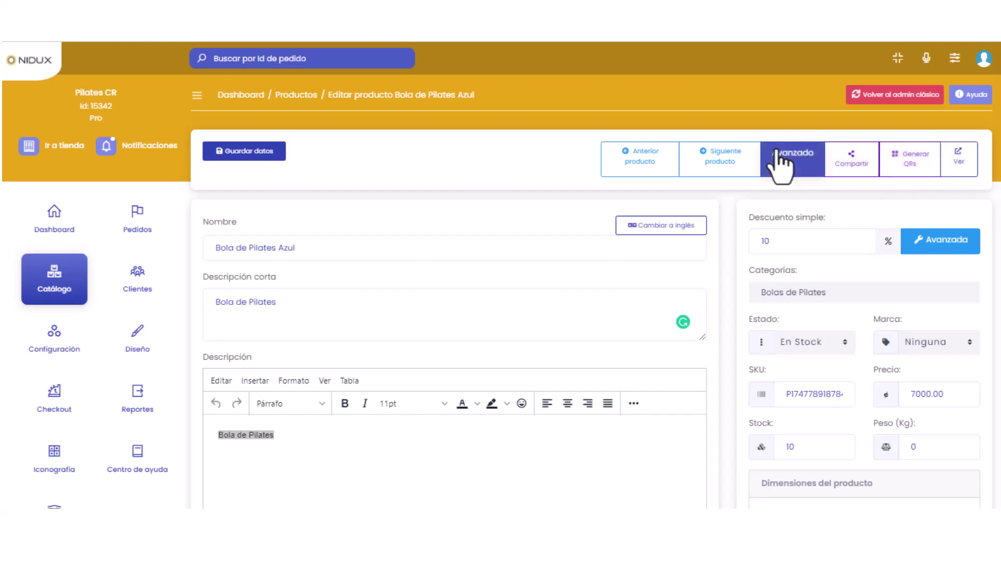
pyautogui.click(793, 168)
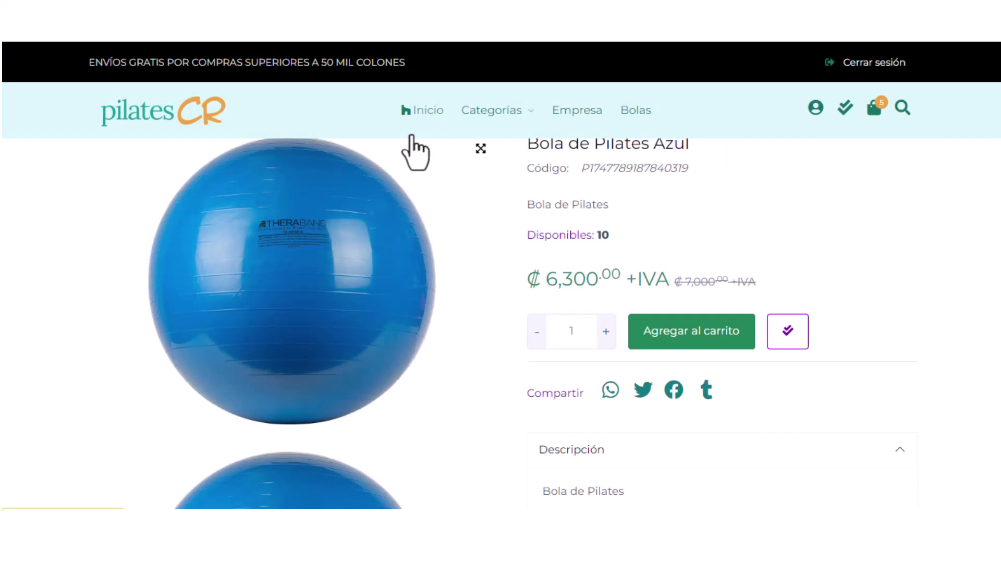
pyautogui.scroll(2, 408, 152)
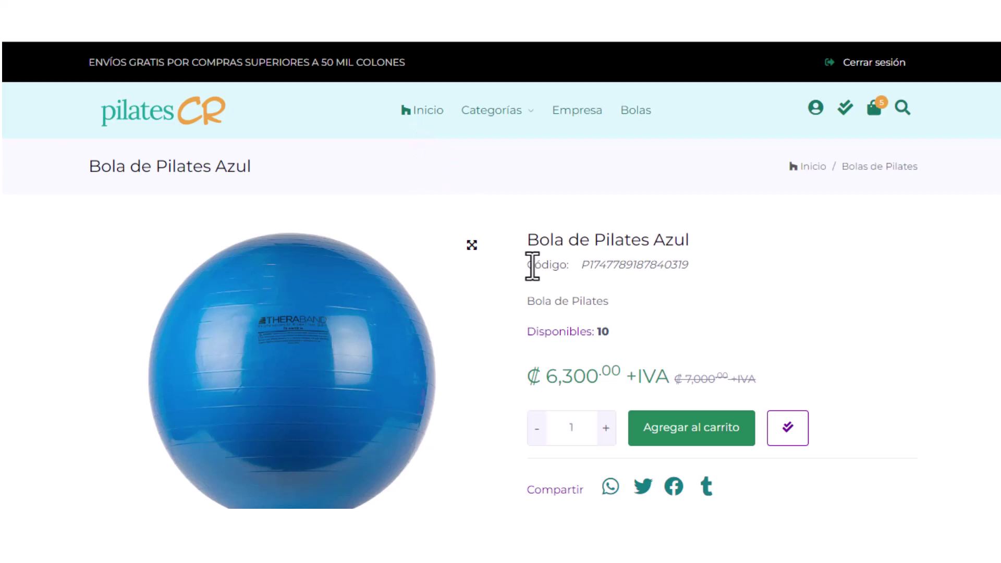
# Step: Review the product's code, short description, availability and discounted price on the store page
pyautogui.moveTo(530, 265); pyautogui.dragTo(696, 275)
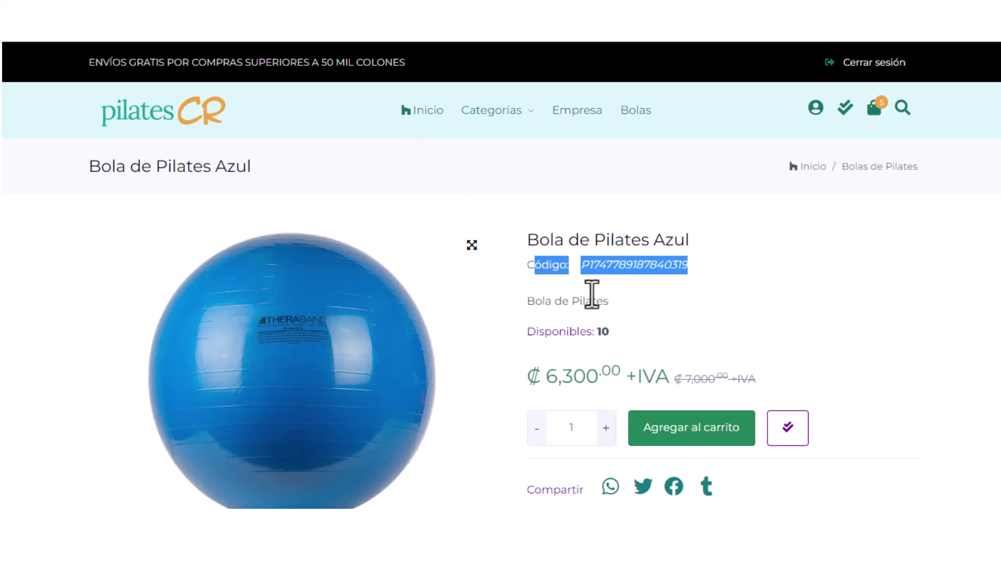
pyautogui.moveTo(526, 303); pyautogui.dragTo(609, 303)
pyautogui.scroll(-2, 610, 336)
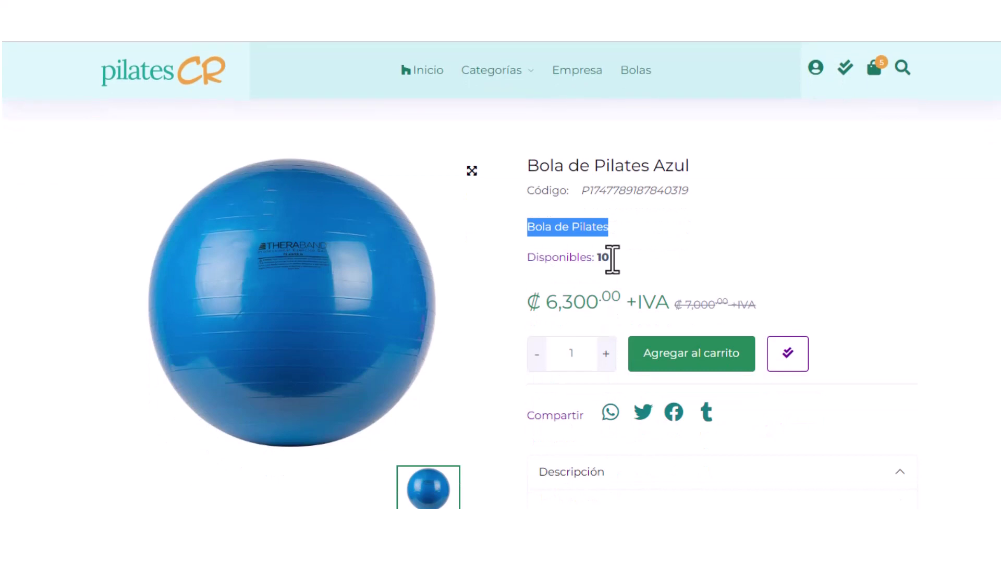
pyautogui.moveTo(611, 258); pyautogui.dragTo(565, 258)
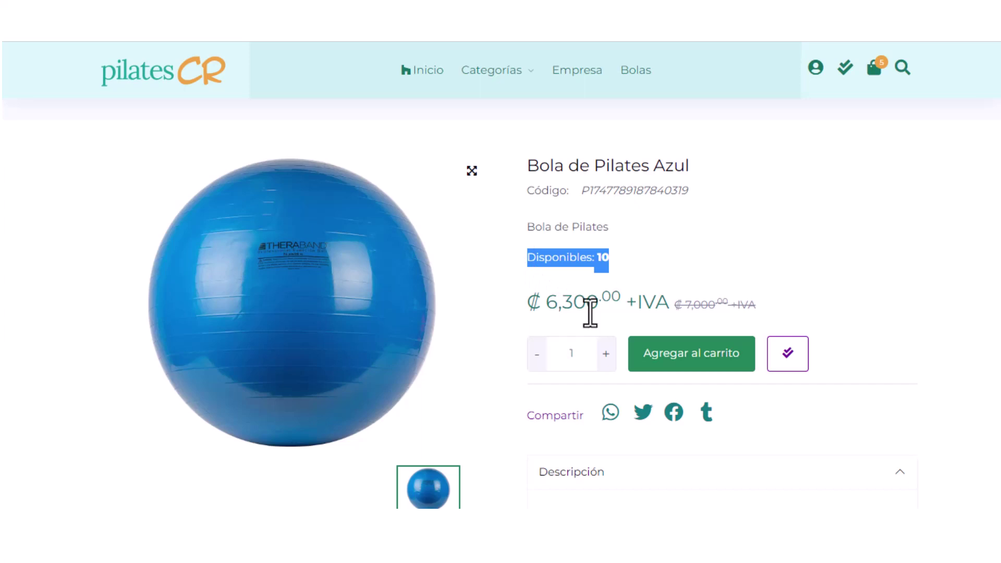
pyautogui.scroll(-3, 587, 311)
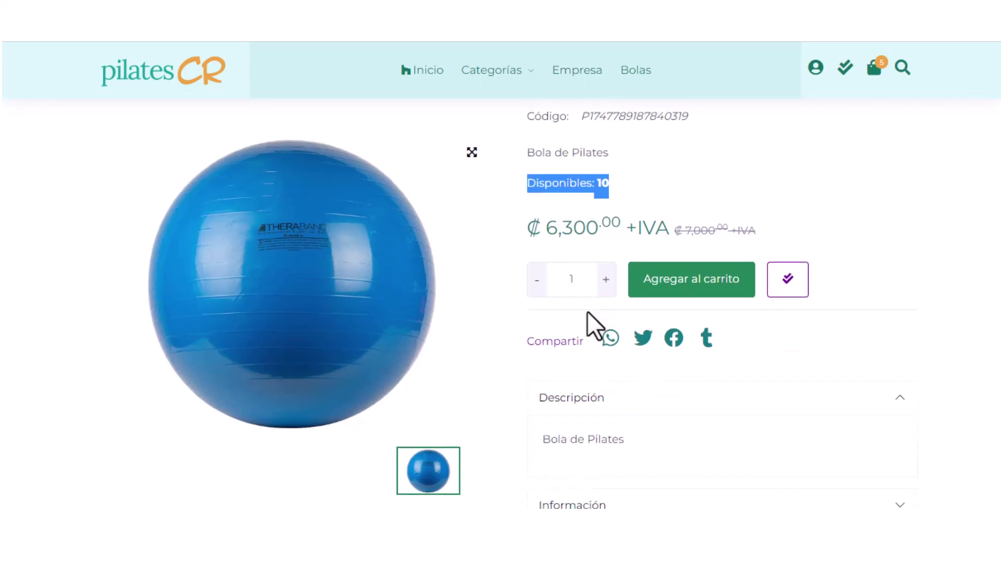
# Step: Try raising the product quantity to 2, return it to 1, and check the add-to-cart and wishlist options
pyautogui.click(606, 206)
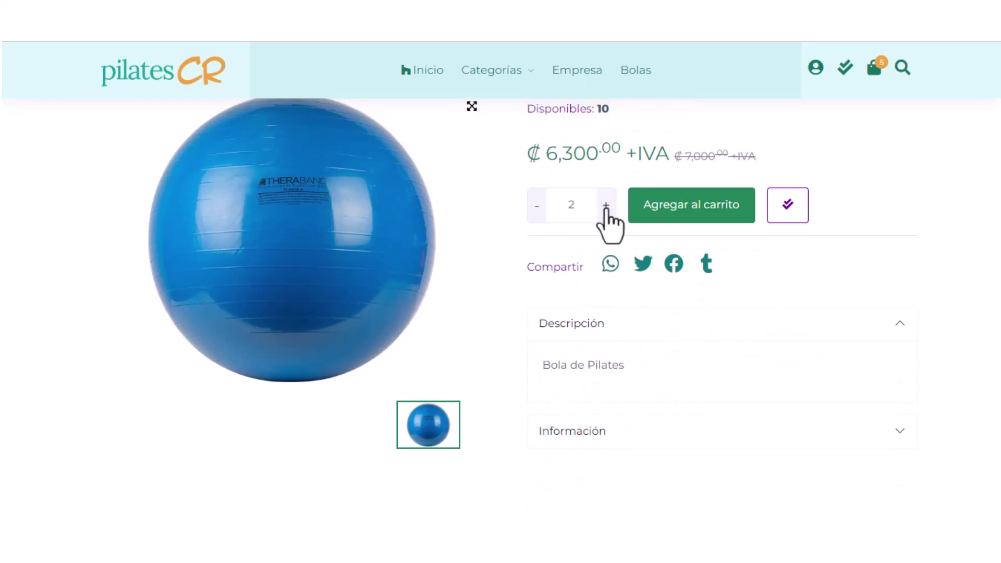
pyautogui.click(538, 206)
pyautogui.click(688, 209)
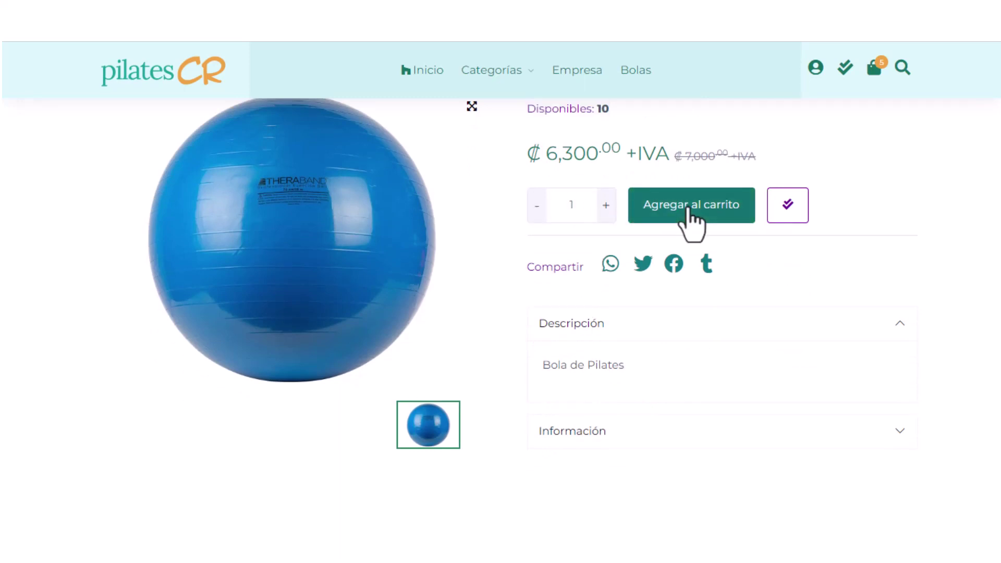
pyautogui.click(780, 207)
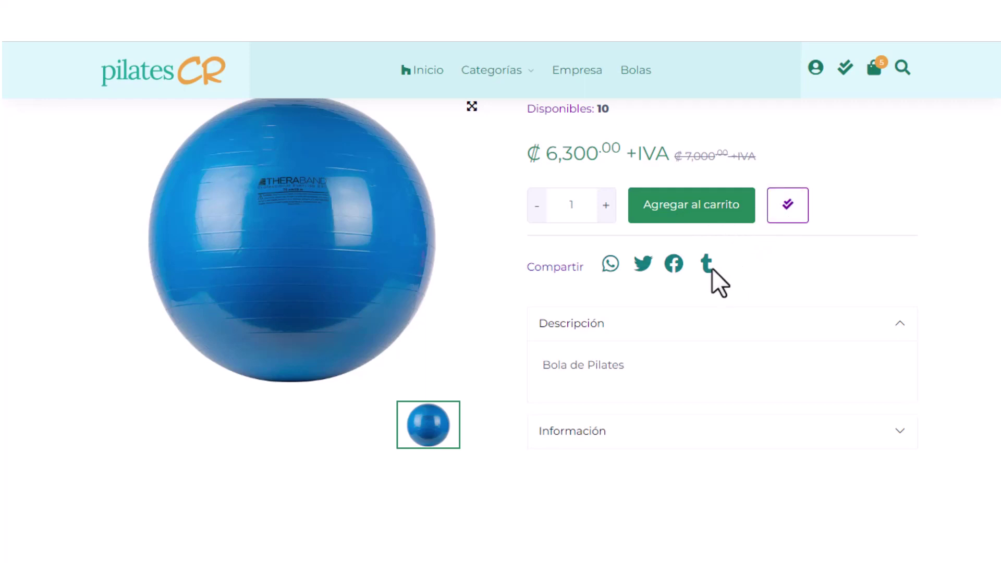
# Step: Collapse and reopen the Descripción section on the product page, and examine its text against the short description
pyautogui.scroll(-3, 712, 270)
pyautogui.click(898, 176)
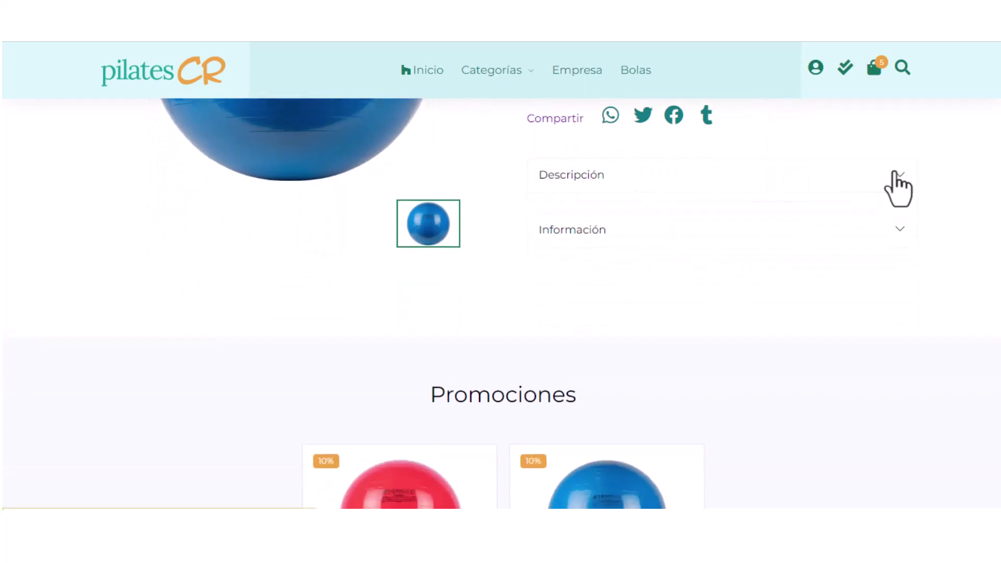
pyautogui.click(901, 180)
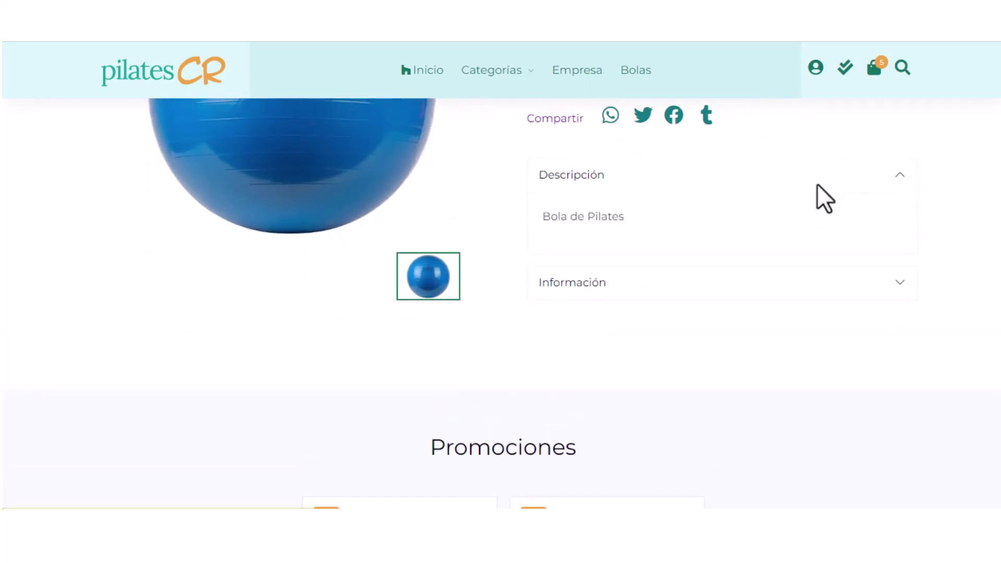
pyautogui.moveTo(545, 219); pyautogui.dragTo(660, 232)
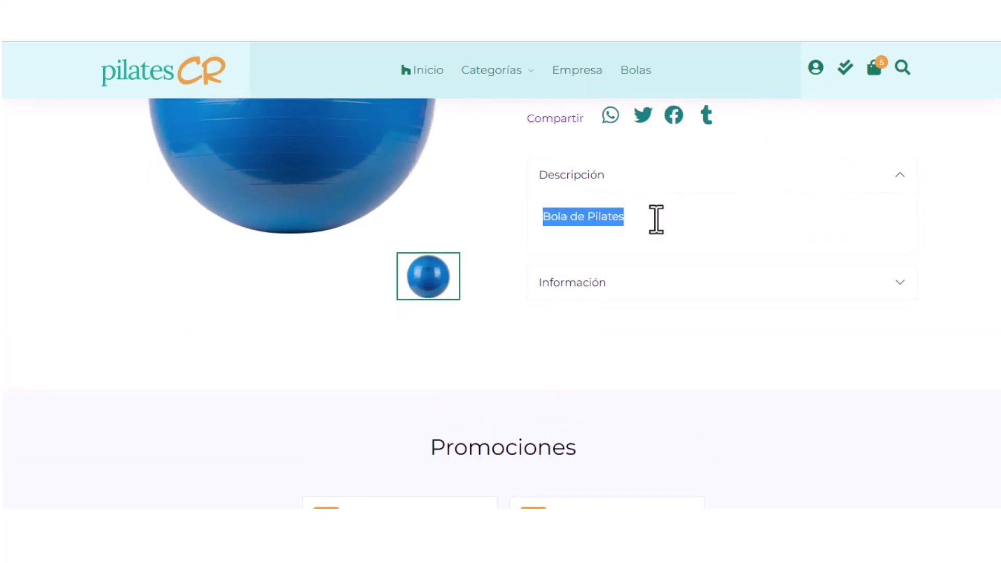
pyautogui.scroll(3, 657, 219)
pyautogui.click(624, 368)
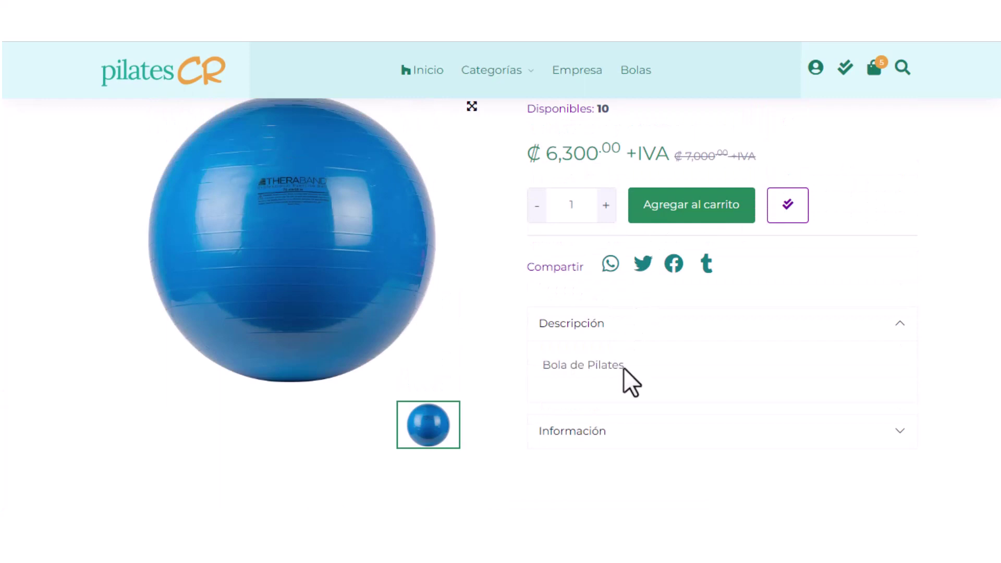
pyautogui.moveTo(638, 367); pyautogui.dragTo(537, 367)
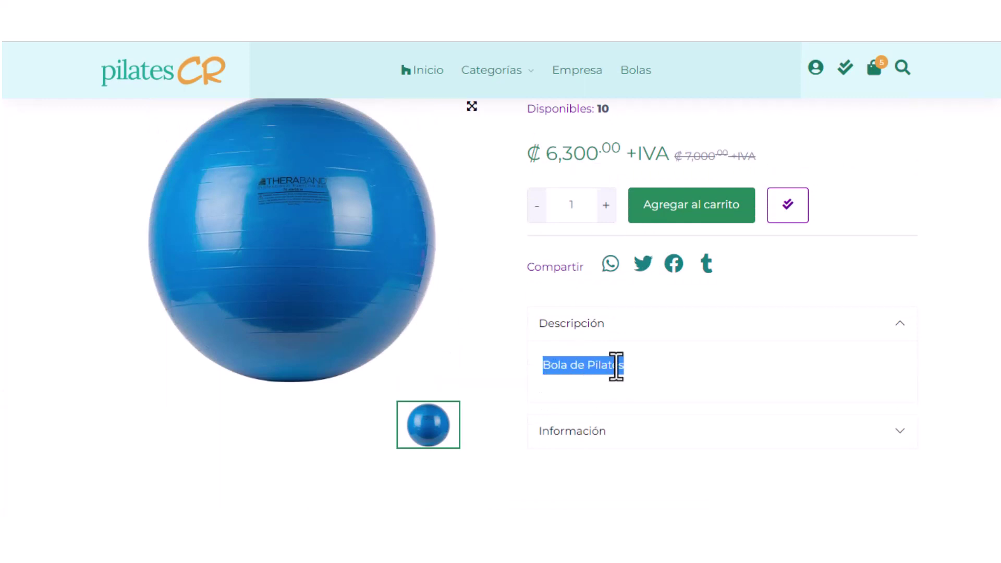
pyautogui.scroll(2, 616, 367)
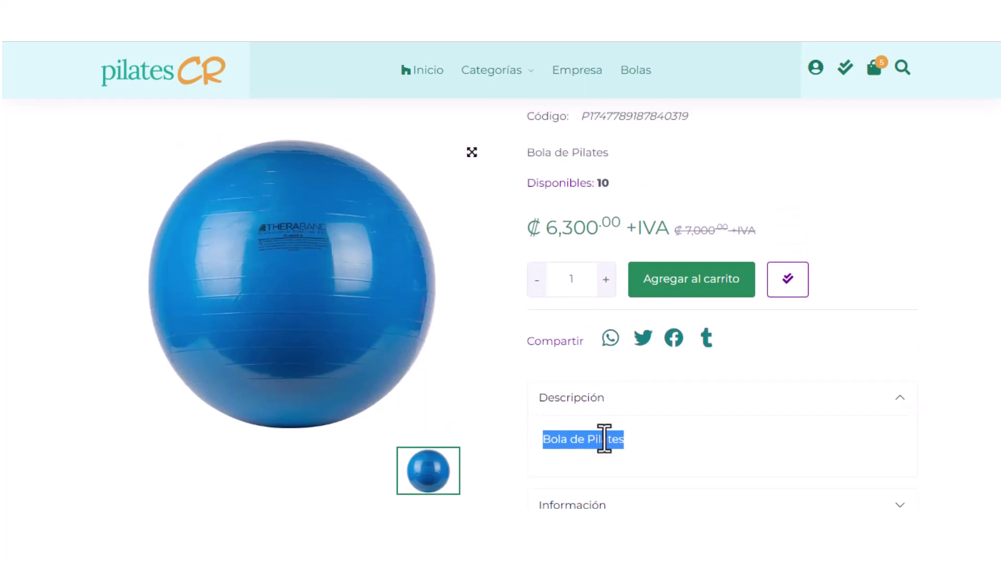
pyautogui.click(624, 440)
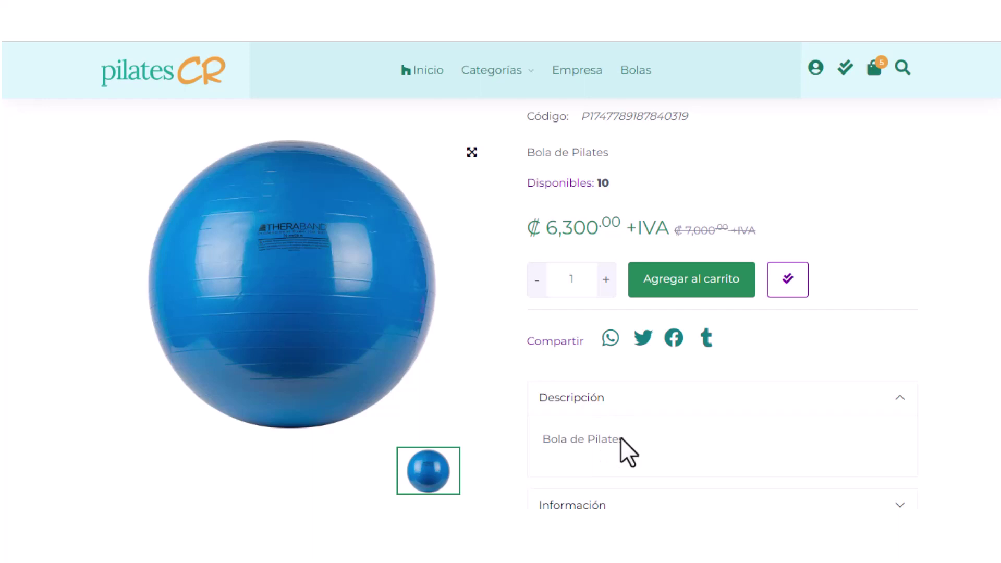
pyautogui.scroll(-2, 620, 437)
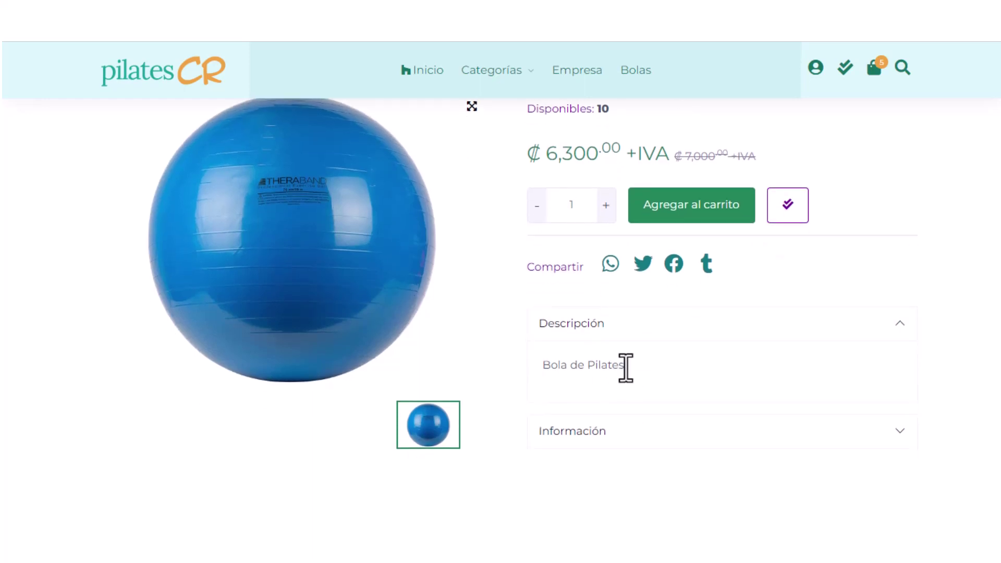
pyautogui.moveTo(624, 367); pyautogui.dragTo(542, 371)
pyautogui.scroll(-2, 542, 371)
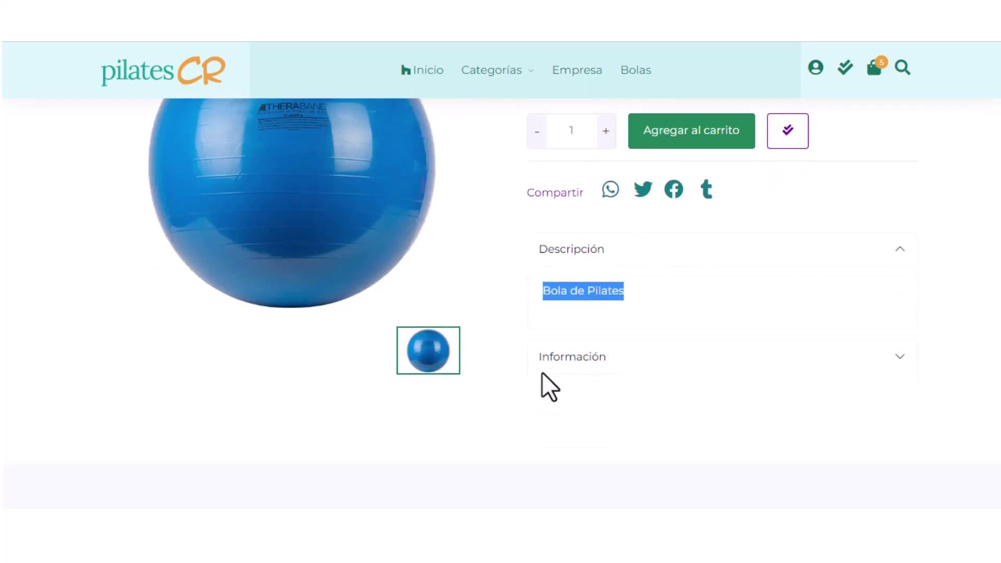
# Step: Expand the Información section to check the code and brand, and look over the Promociones below the product
pyautogui.click(584, 361)
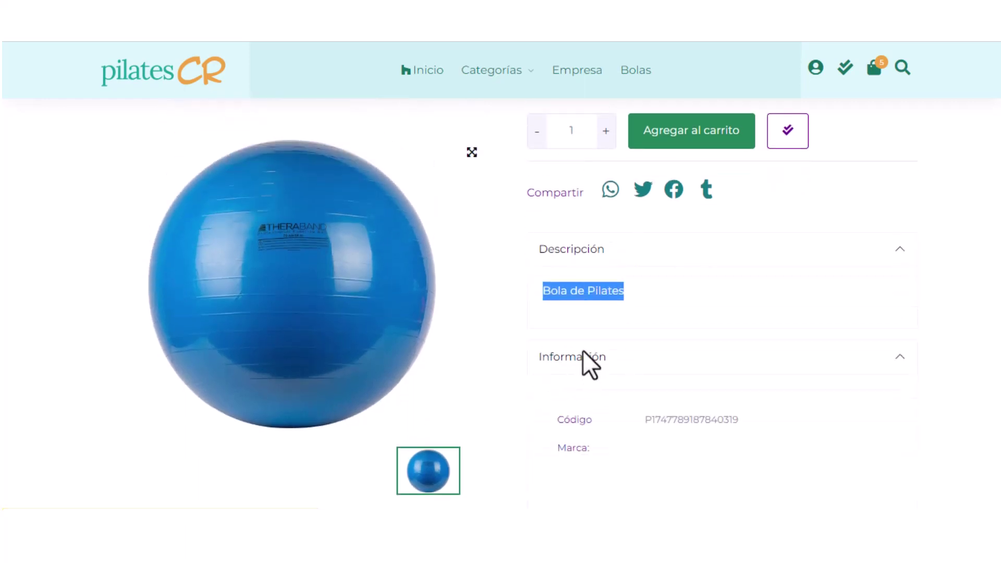
pyautogui.scroll(-3, 570, 296)
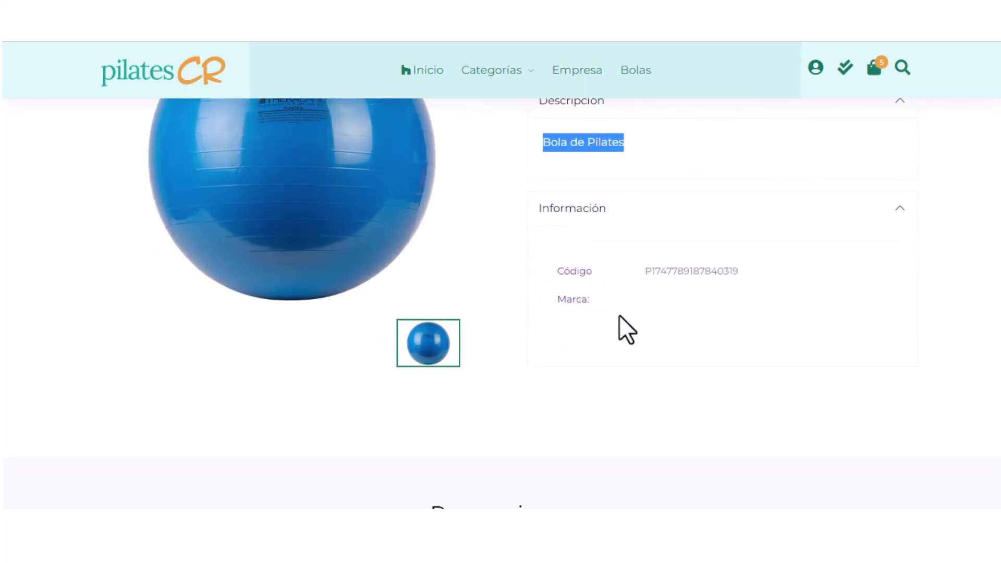
pyautogui.scroll(-1, 619, 316)
pyautogui.scroll(-7, 581, 277)
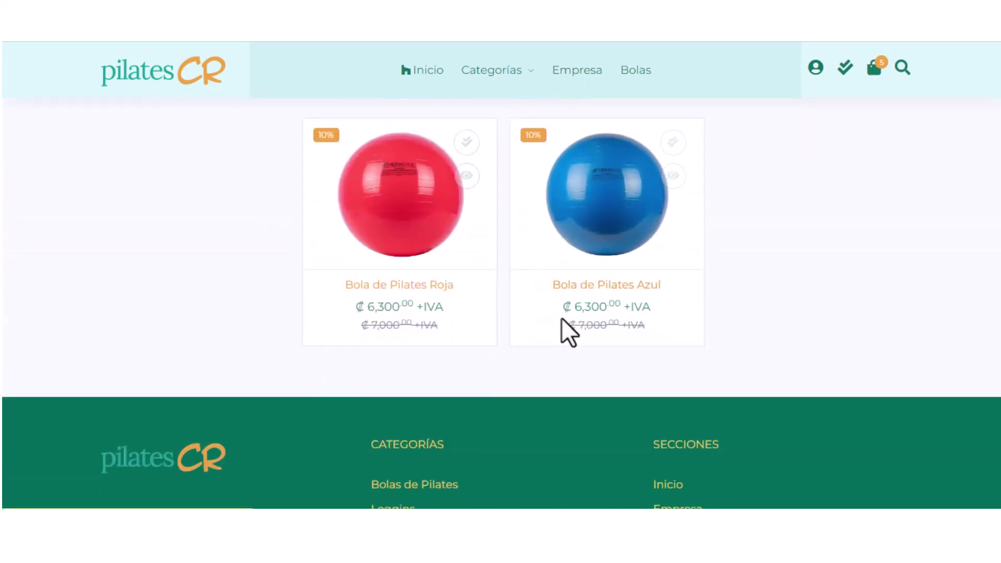
pyautogui.scroll(9, 556, 342)
pyautogui.scroll(3, 600, 407)
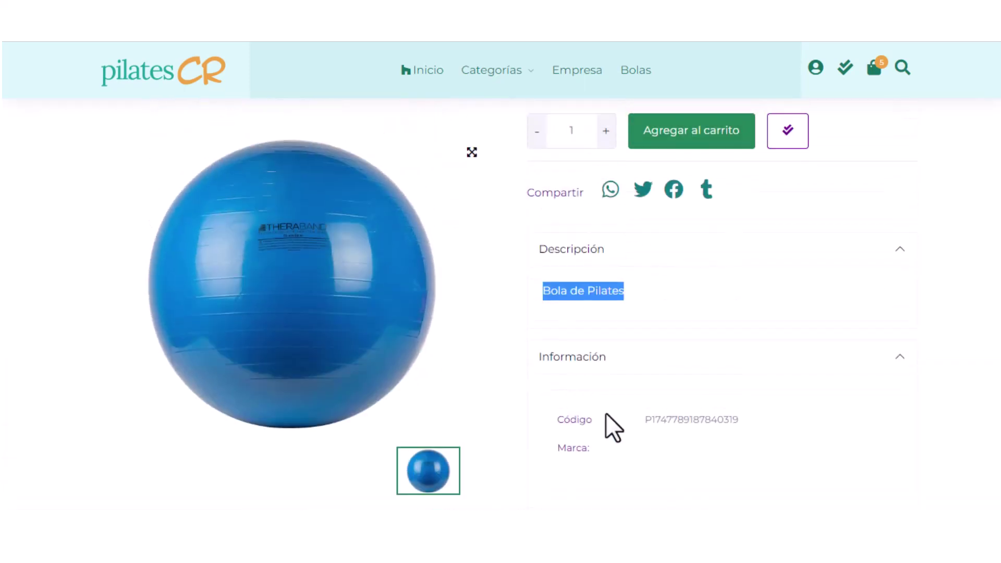
pyautogui.scroll(6, 606, 414)
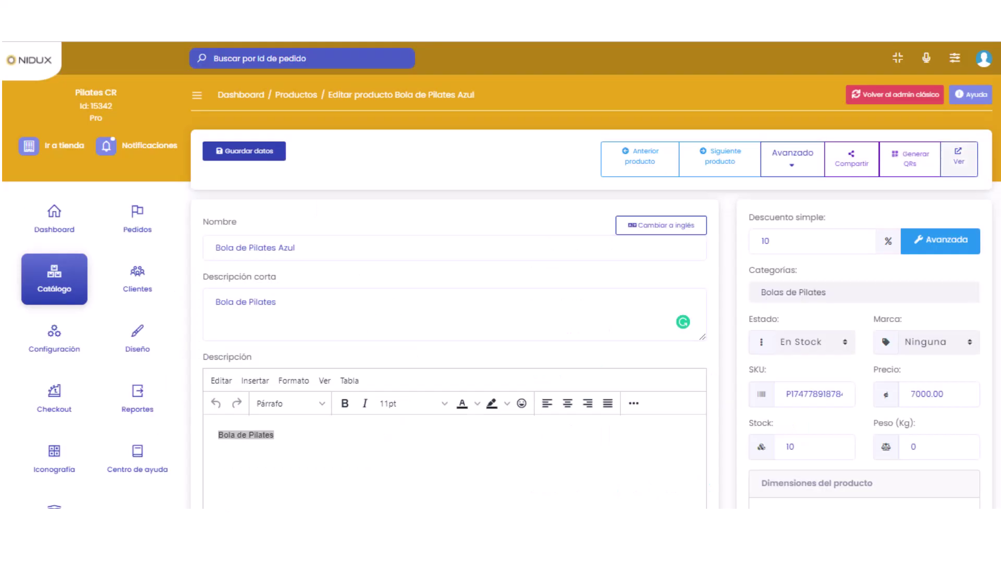
# Step: Add the images BOLA01, BOLA03 and BOLA04 to the product in the Nidux admin
pyautogui.scroll(-15, 389, 436)
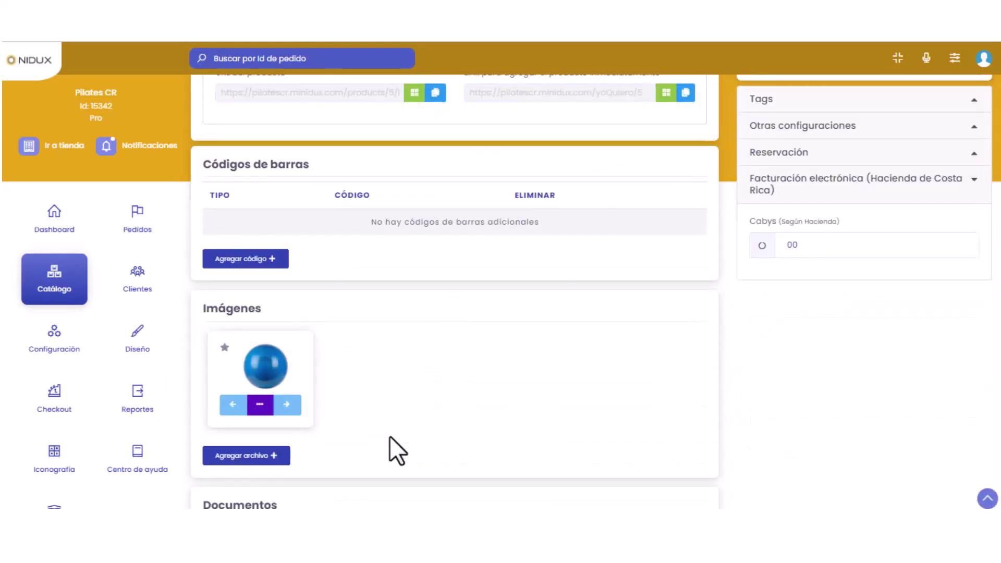
pyautogui.click(258, 457)
pyautogui.click(399, 289)
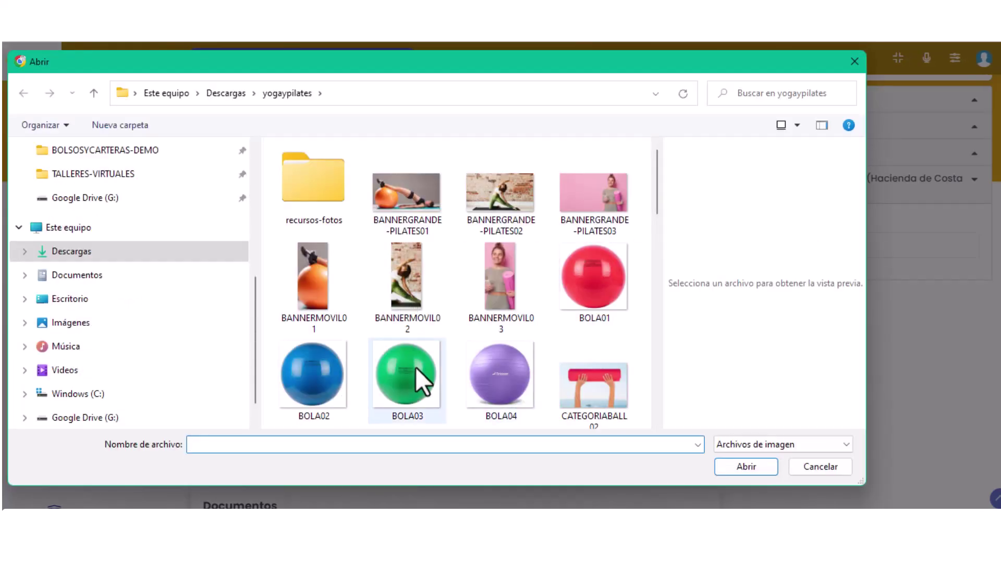
pyautogui.click(416, 371)
pyautogui.keyDown('ctrl'); pyautogui.click(517, 362); pyautogui.keyUp('ctrl')
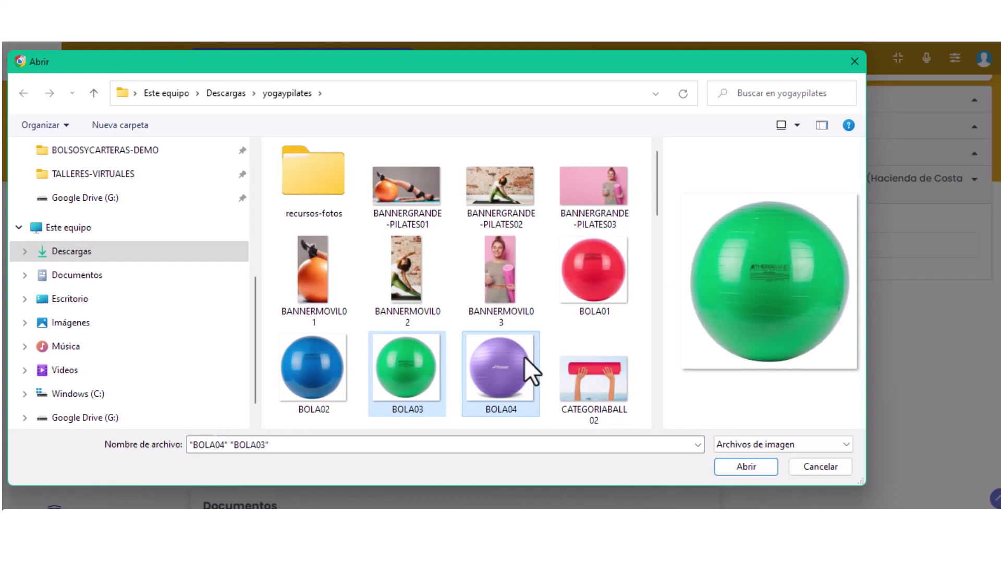
pyautogui.keyDown('ctrl'); pyautogui.click(603, 278); pyautogui.keyUp('ctrl')
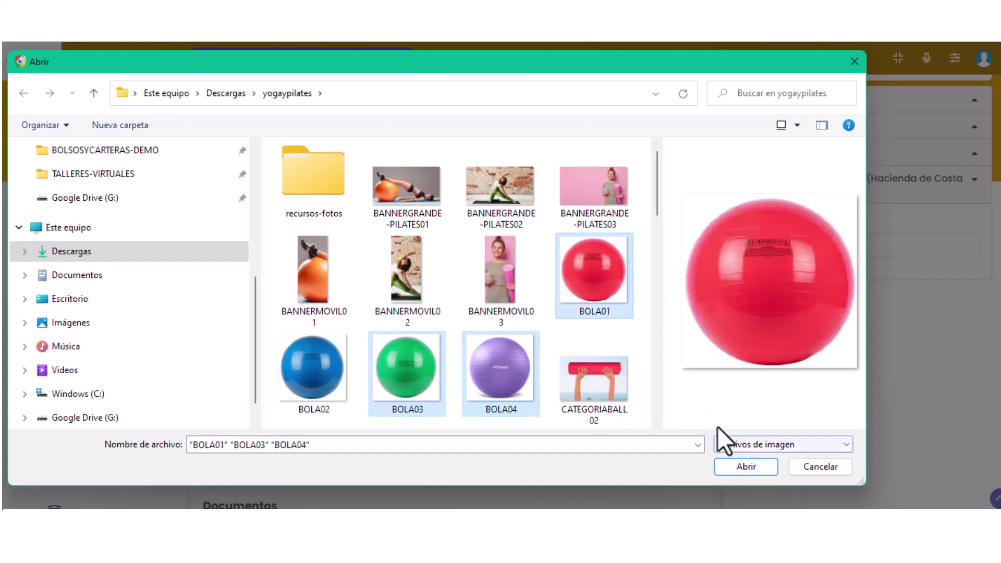
pyautogui.click(759, 465)
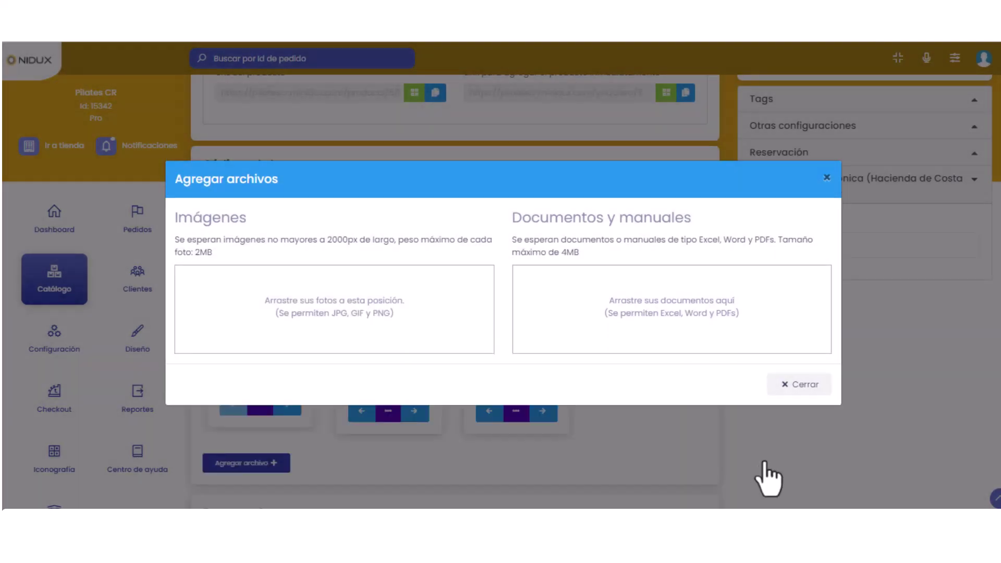
pyautogui.click(808, 385)
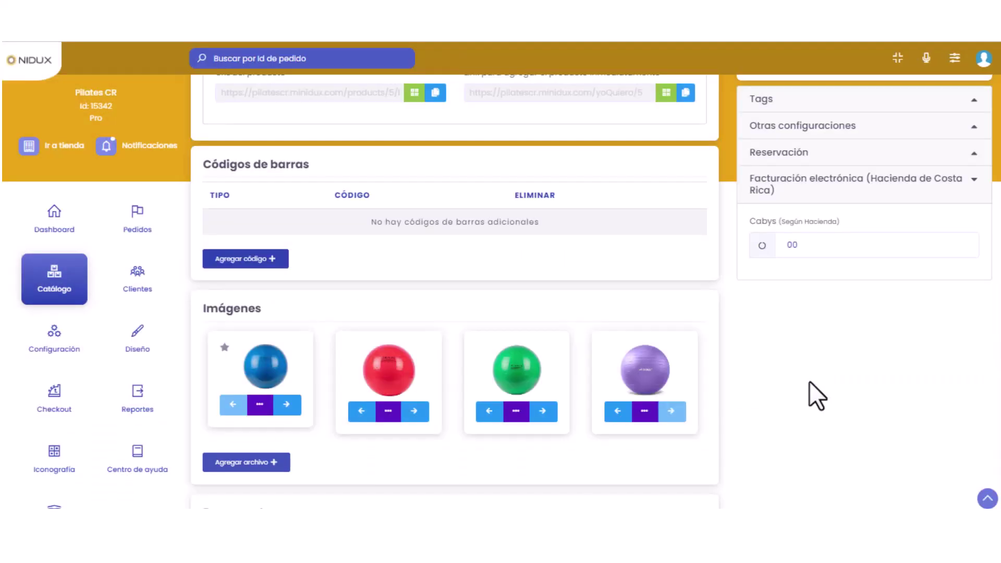
# Step: Reorder the product images so the blue ball comes first, followed by the green, red and purple balls
pyautogui.scroll(-3, 810, 382)
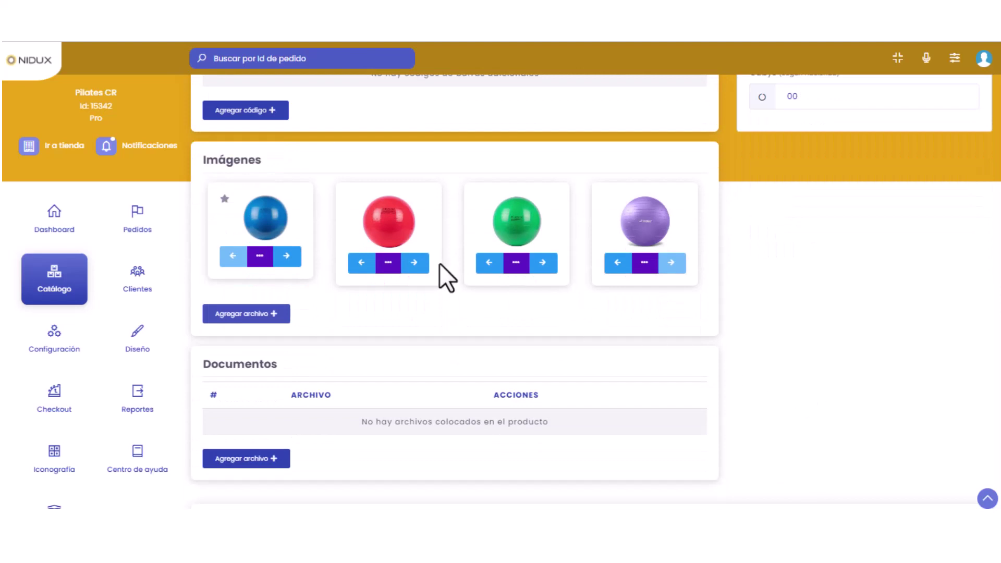
pyautogui.click(362, 263)
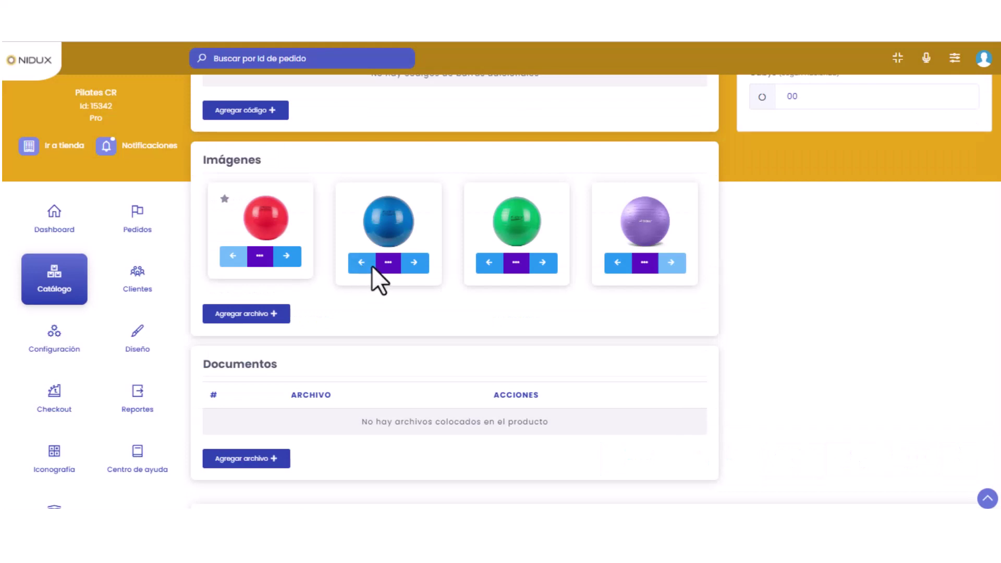
pyautogui.click(488, 263)
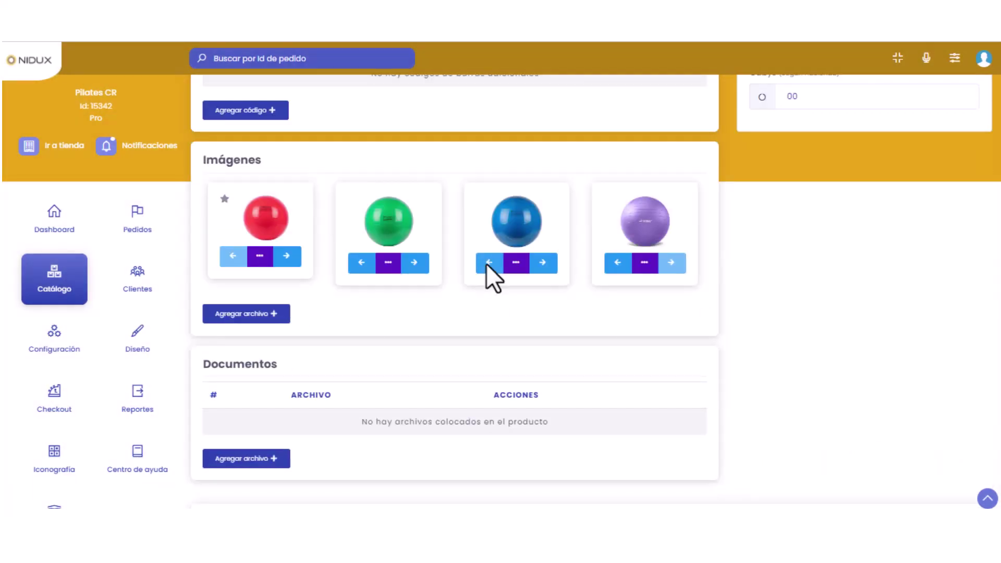
pyautogui.click(292, 255)
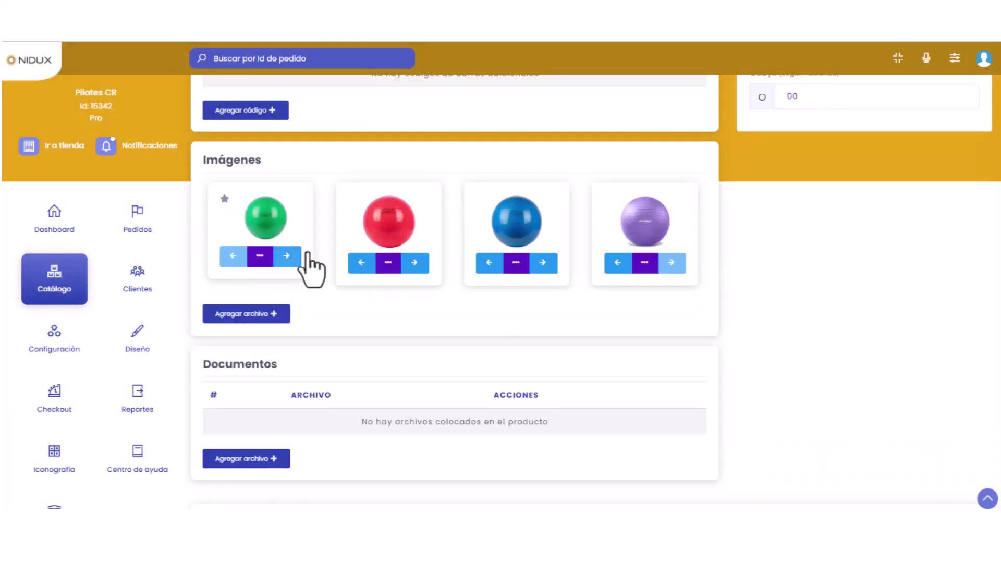
pyautogui.click(487, 263)
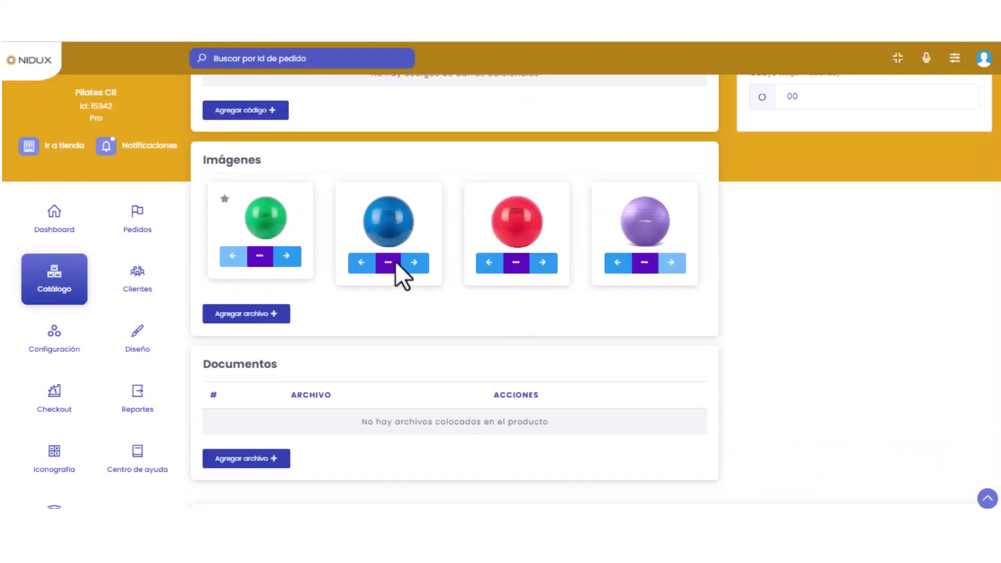
pyautogui.click(359, 262)
# Step: Shorten the product name to Bola de Pilates and save the product data
pyautogui.scroll(20, 428, 315)
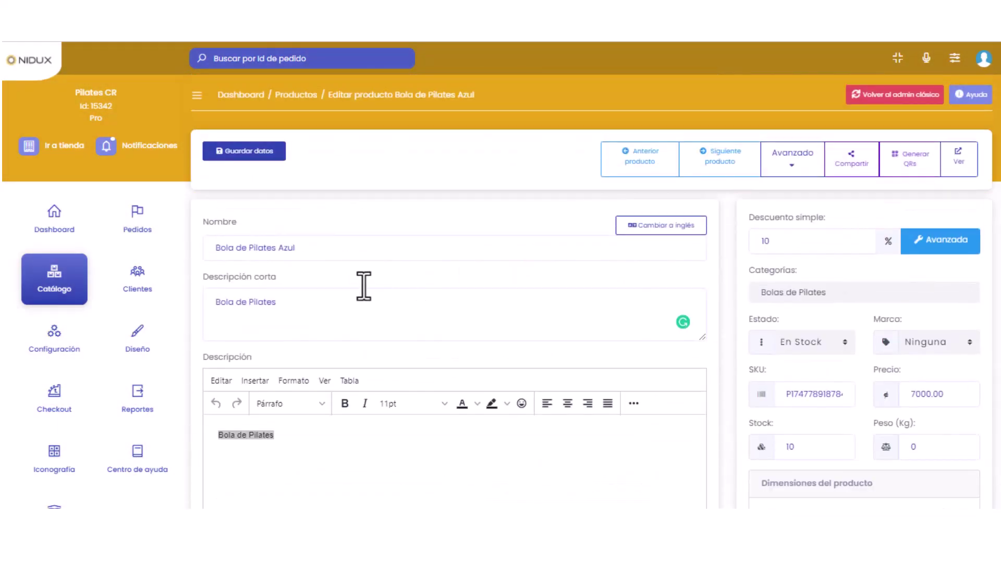
pyautogui.moveTo(276, 248); pyautogui.dragTo(336, 249)
pyautogui.press('BackSpace')
pyautogui.click(300, 422)
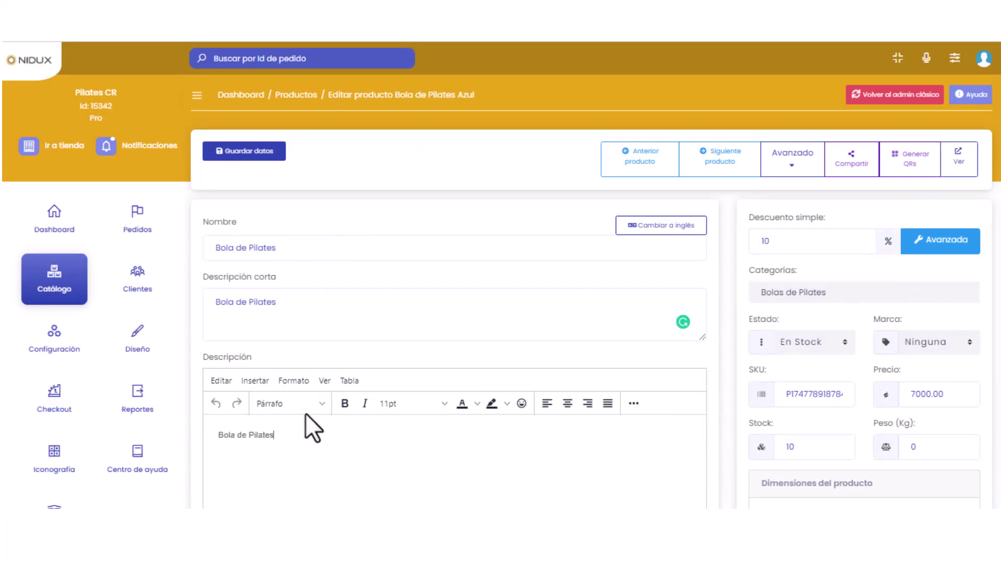
pyautogui.scroll(-9, 311, 405)
pyautogui.scroll(-8, 312, 406)
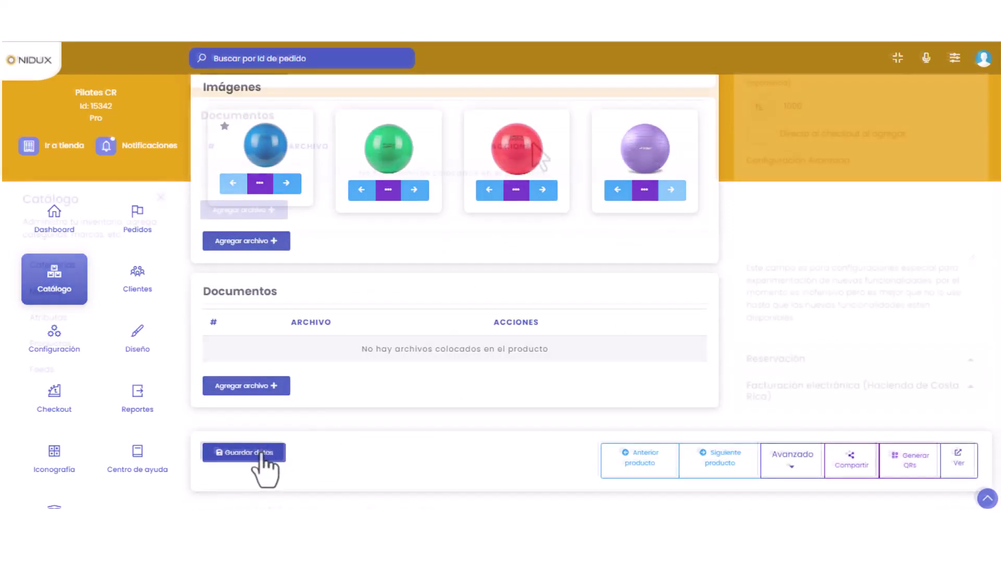
pyautogui.click(262, 454)
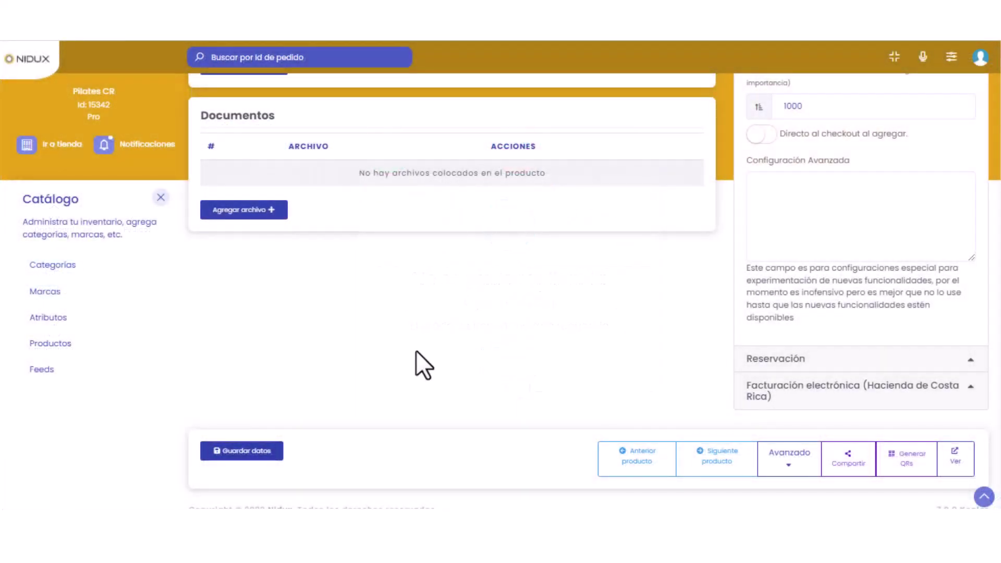
pyautogui.scroll(10, 416, 350)
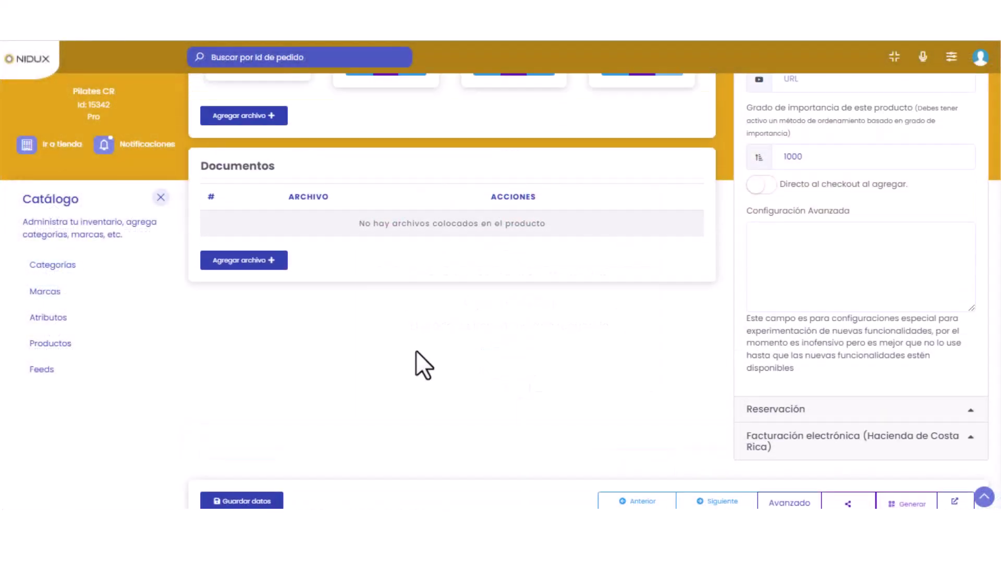
pyautogui.scroll(10, 416, 351)
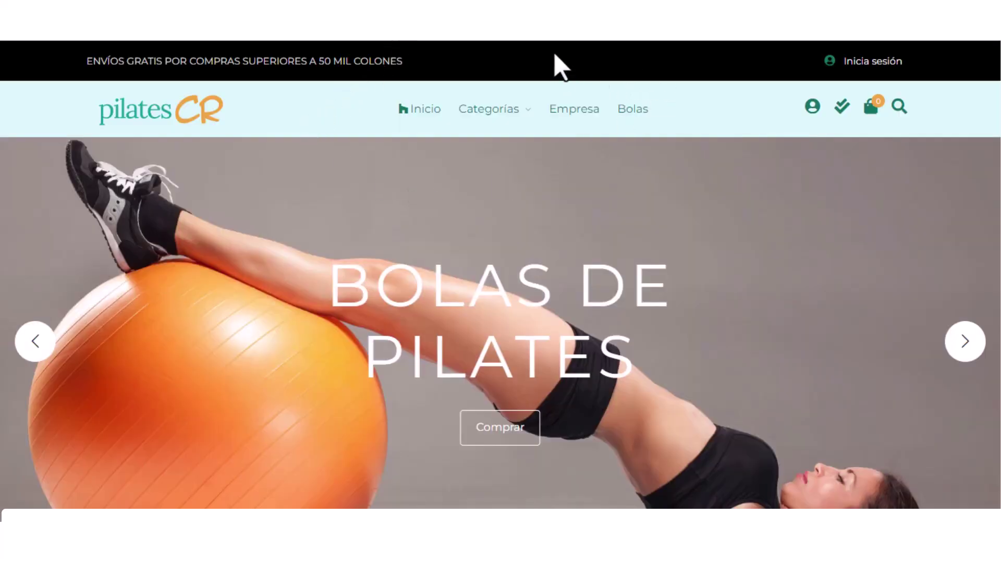
# Step: Switch to the Pilates CR store and open the Bola de Pilates product from the Bolas de Pilates category
pyautogui.moveTo(467, 114)
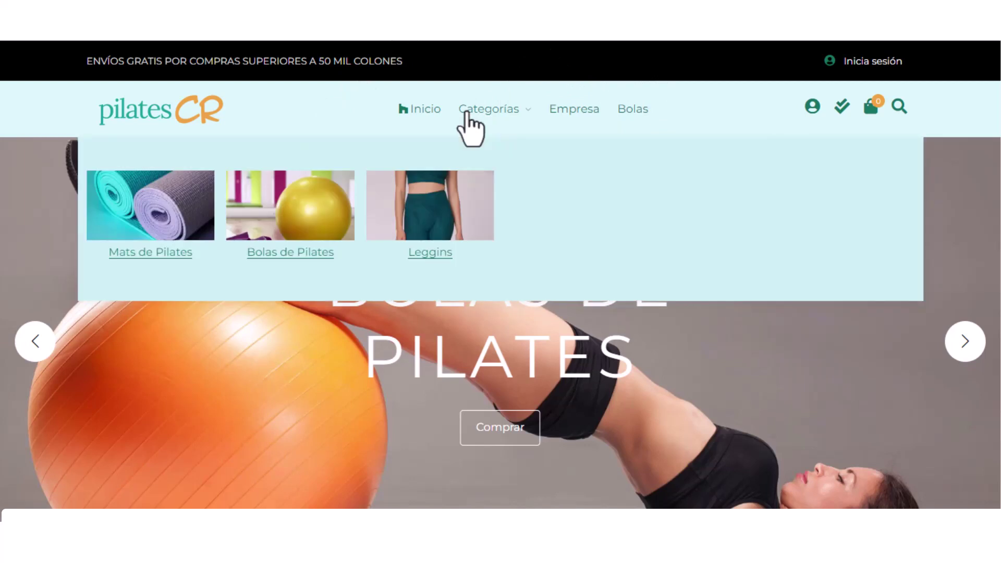
pyautogui.click(313, 224)
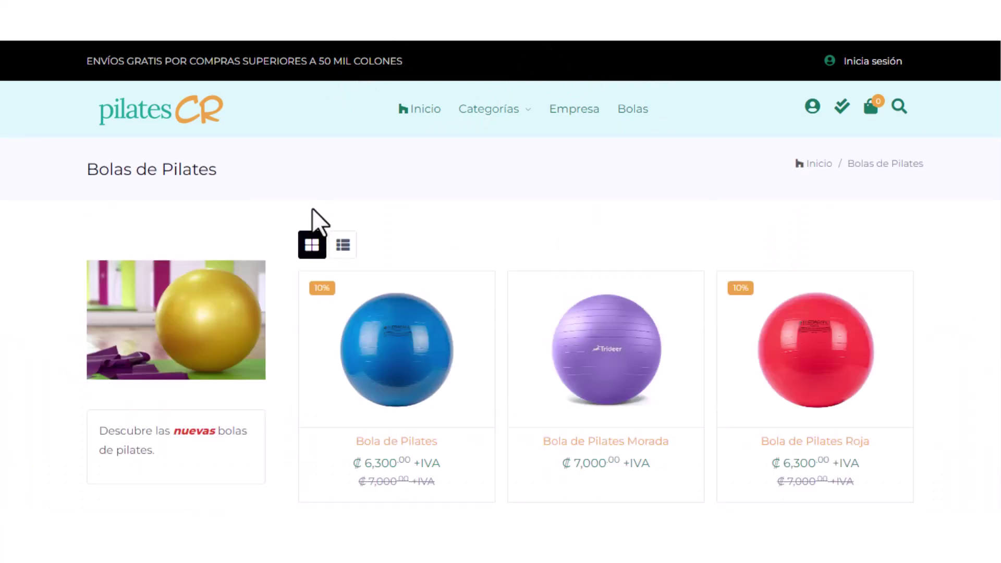
pyautogui.scroll(-1, 329, 233)
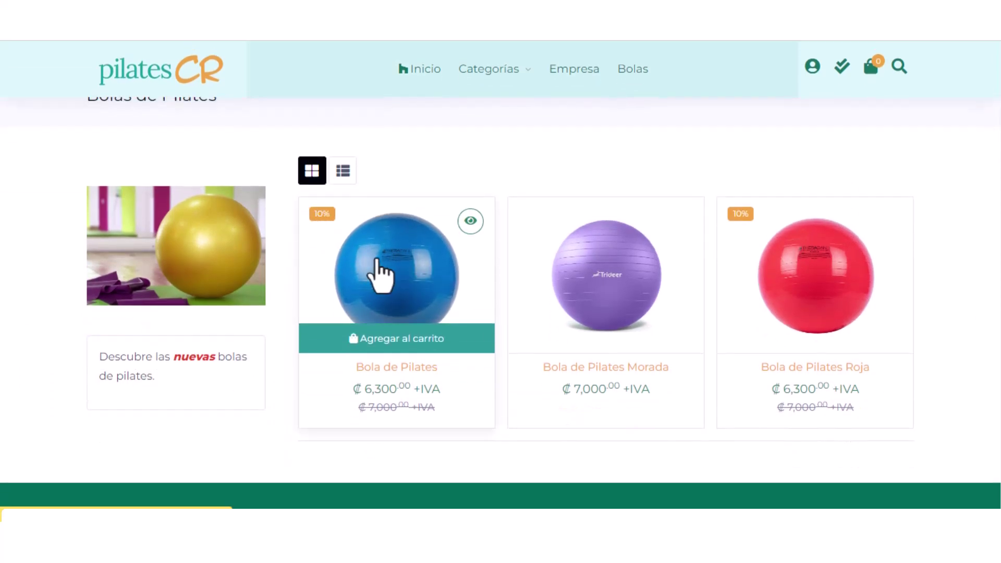
pyautogui.click(493, 265)
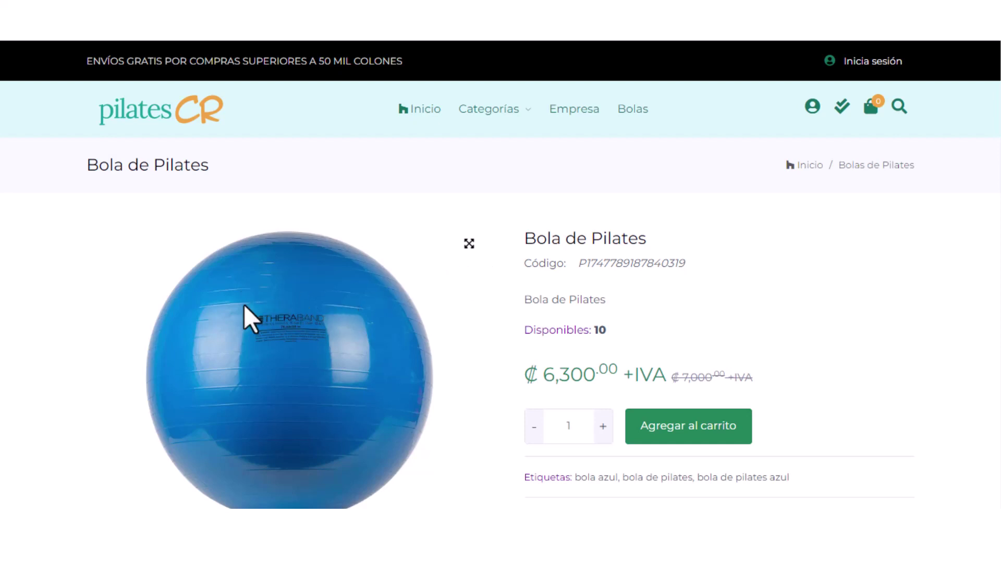
# Step: Browse the product's gallery through the green, red and purple balls, and return to the blue ball
pyautogui.scroll(-3, 245, 305)
pyautogui.click(286, 470)
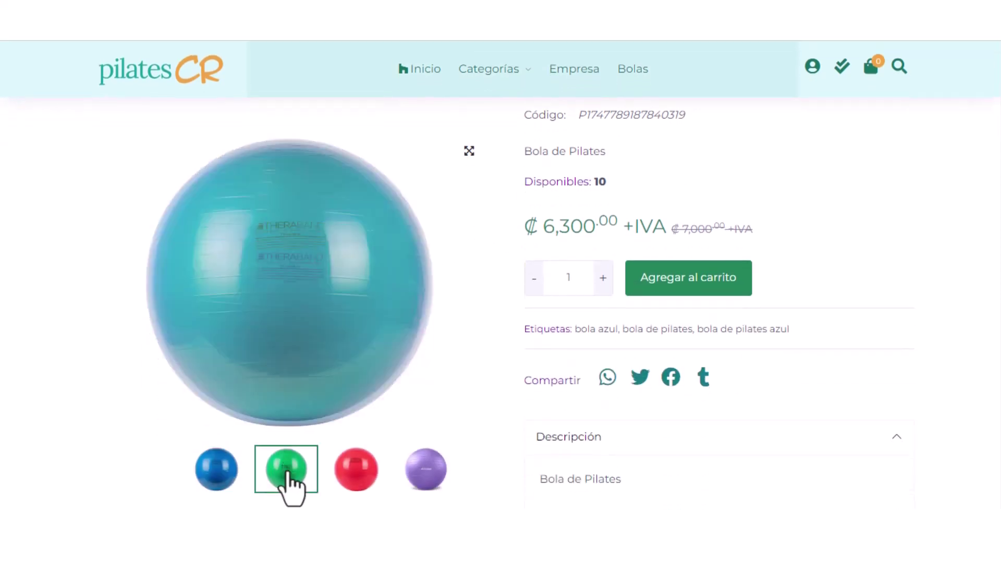
pyautogui.click(350, 472)
pyautogui.click(402, 474)
pyautogui.click(349, 480)
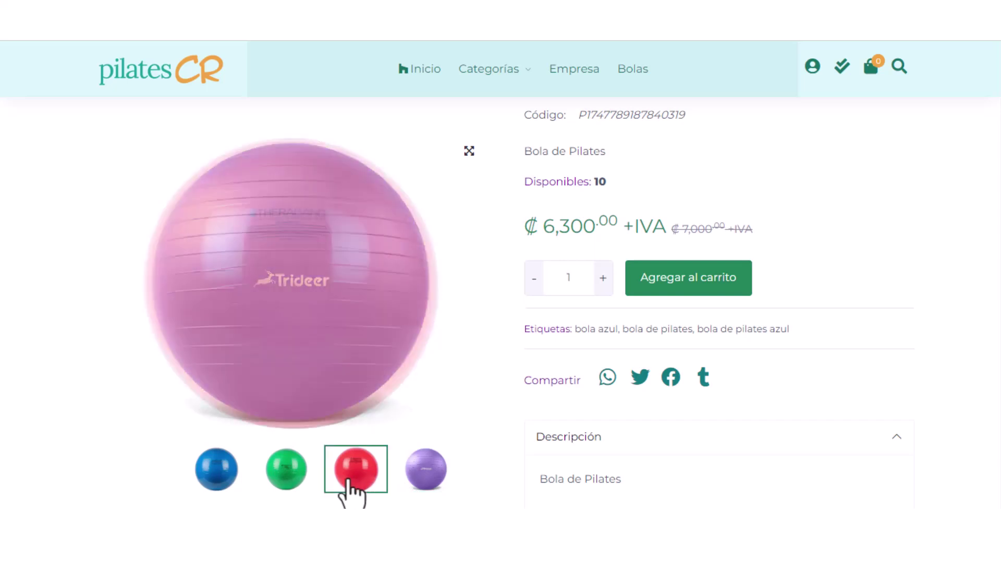
pyautogui.click(287, 472)
pyautogui.click(218, 479)
# Step: Review the product's price, tags, sharing options and Descripción section on the store page
pyautogui.scroll(-2, 264, 315)
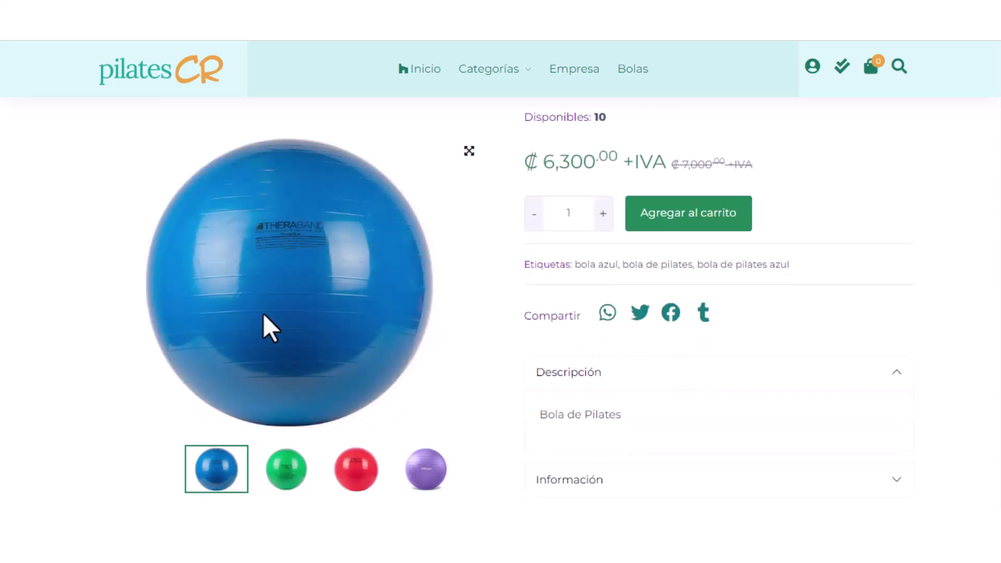
pyautogui.scroll(3, 264, 314)
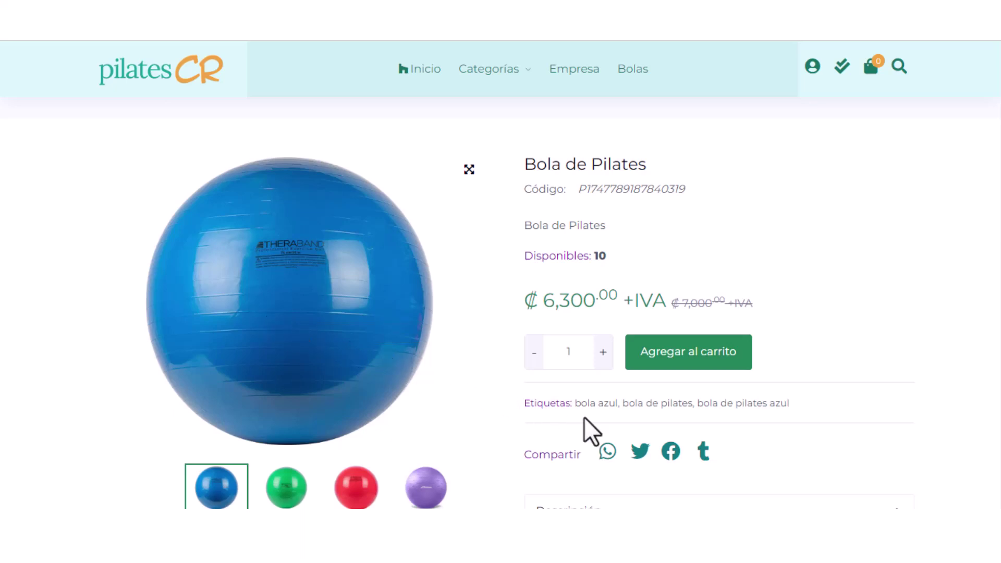
pyautogui.scroll(-2, 633, 433)
pyautogui.click(556, 441)
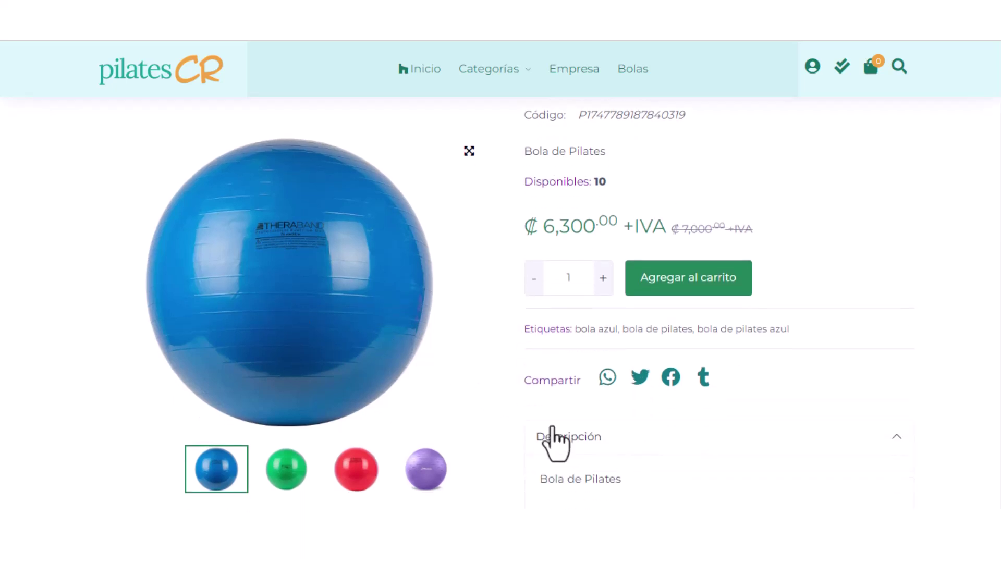
pyautogui.scroll(2, 522, 423)
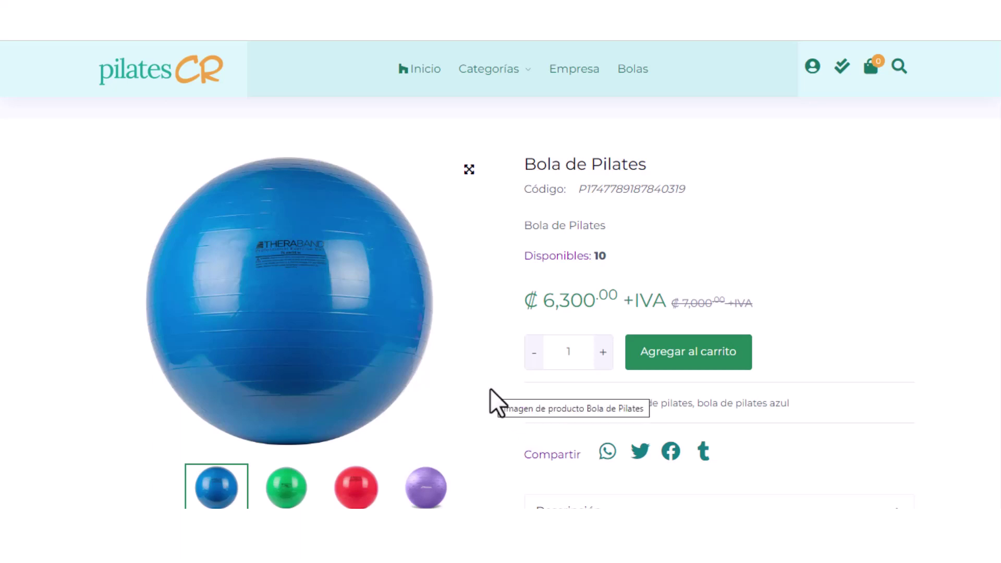
# Step: Switch back to the Nidux admin and open the catalog's product attributes
pyautogui.hotkey('ctrl', 'Tab')
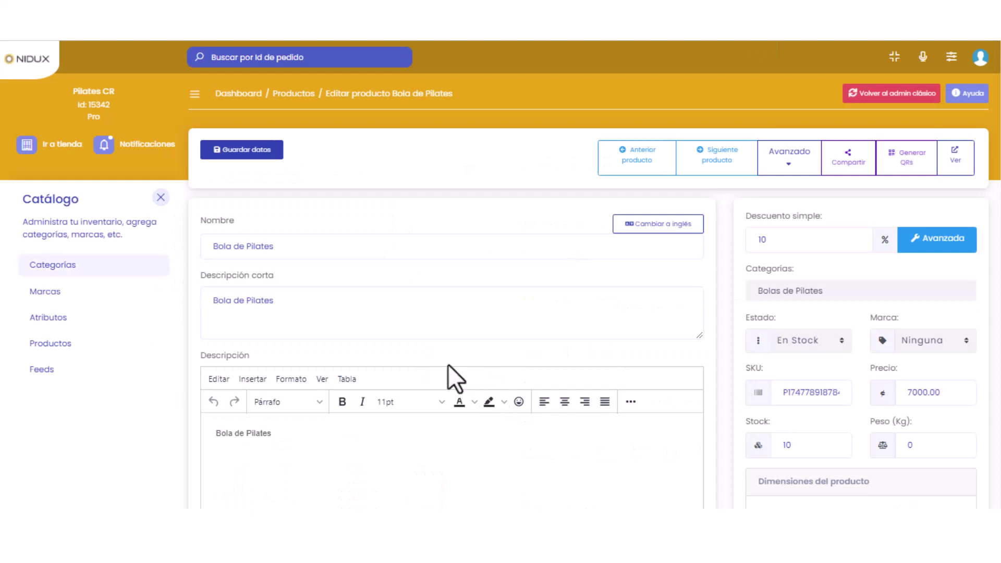
pyautogui.click(161, 197)
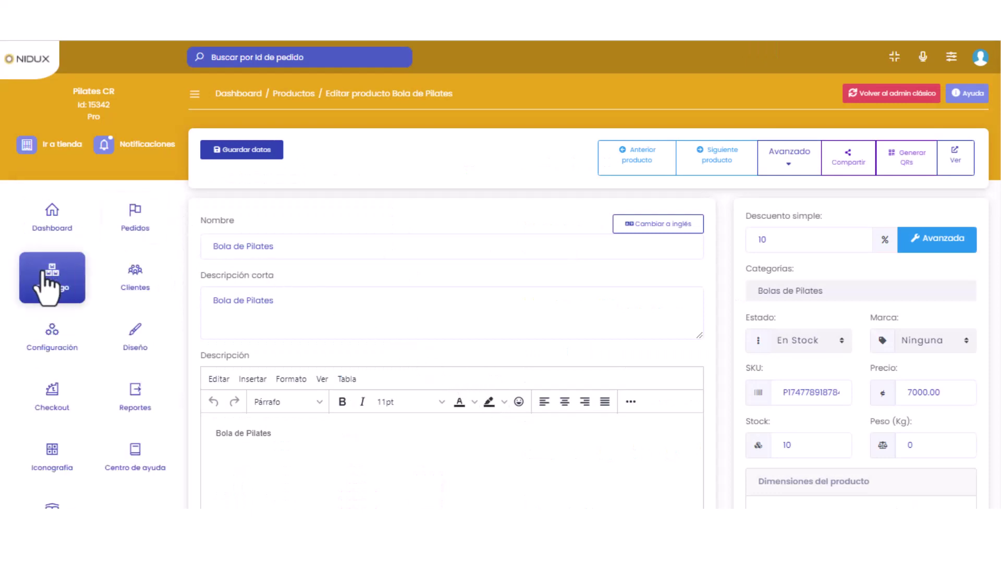
pyautogui.click(46, 277)
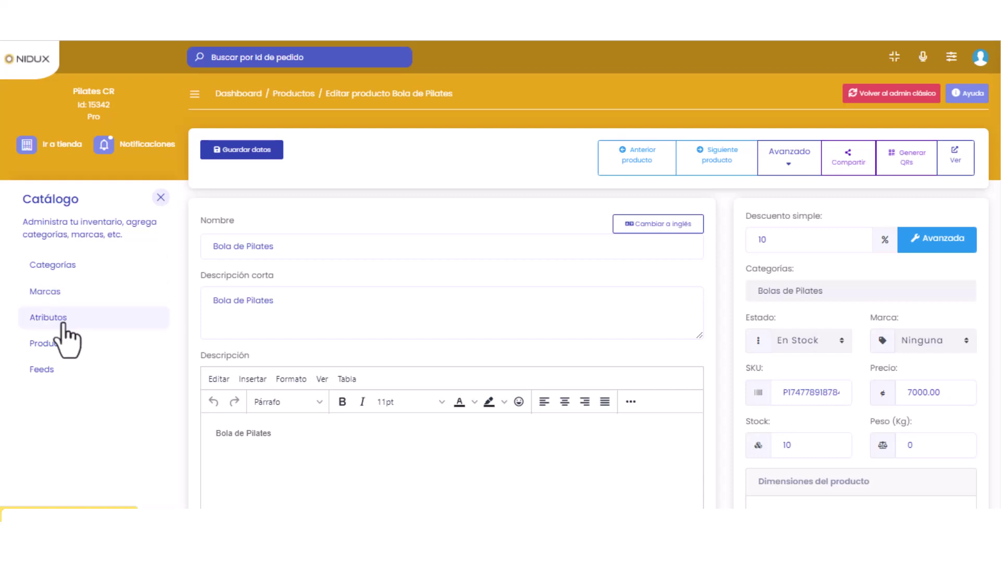
pyautogui.click(48, 317)
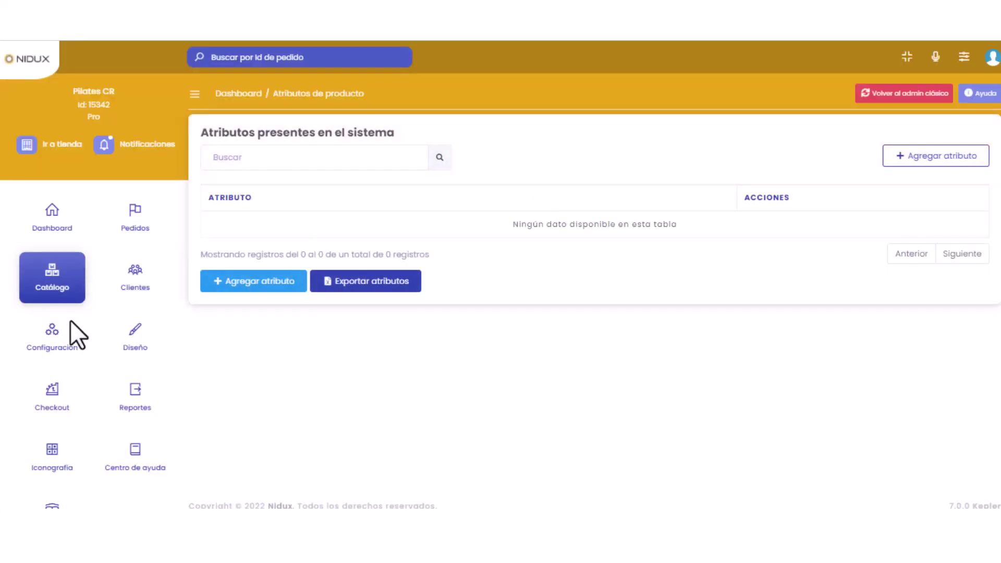
# Step: Create a product attribute named "Escoge el color de la Bola" with the Color style
pyautogui.click(256, 287)
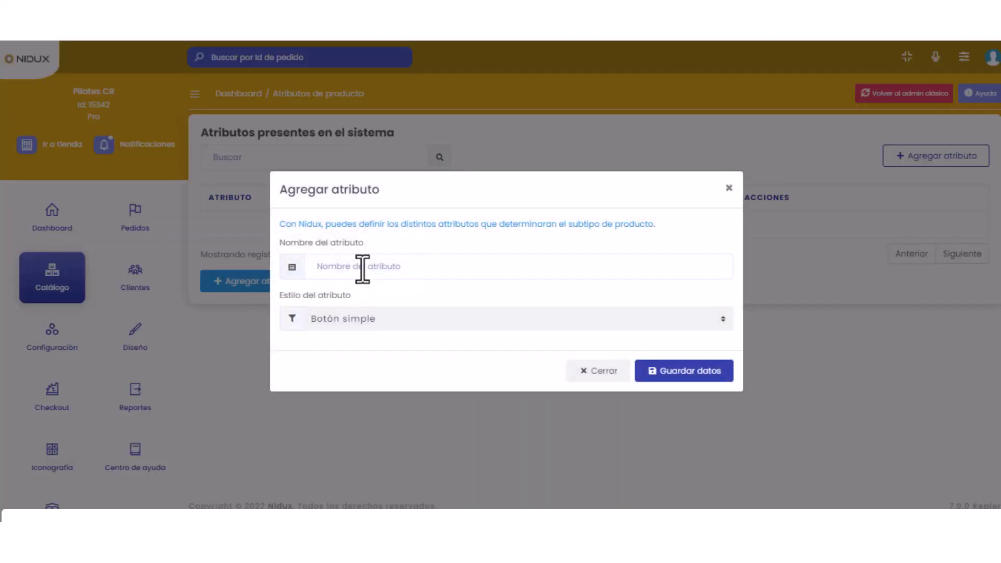
pyautogui.click(362, 268)
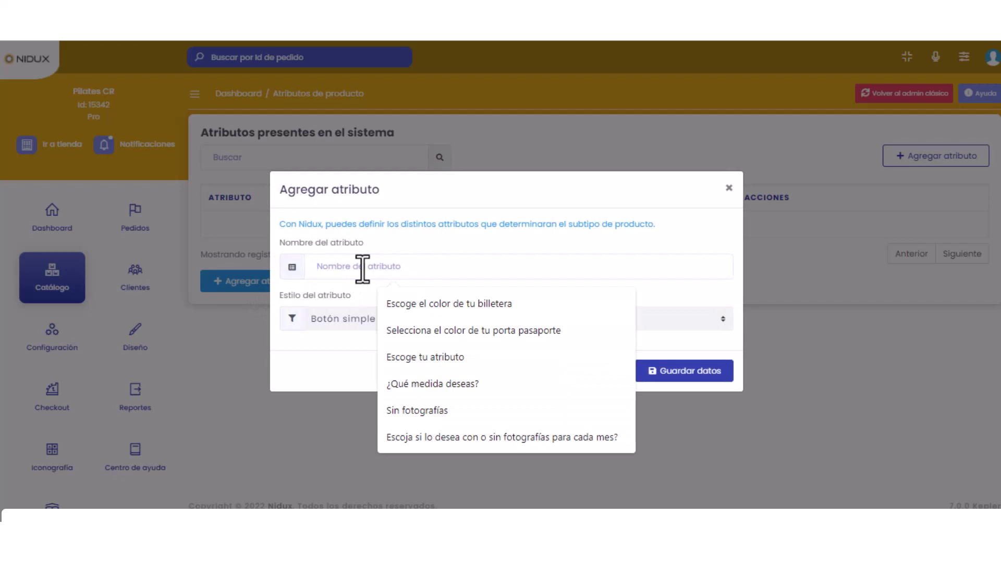
pyautogui.write('Escoge el color de la Bola')
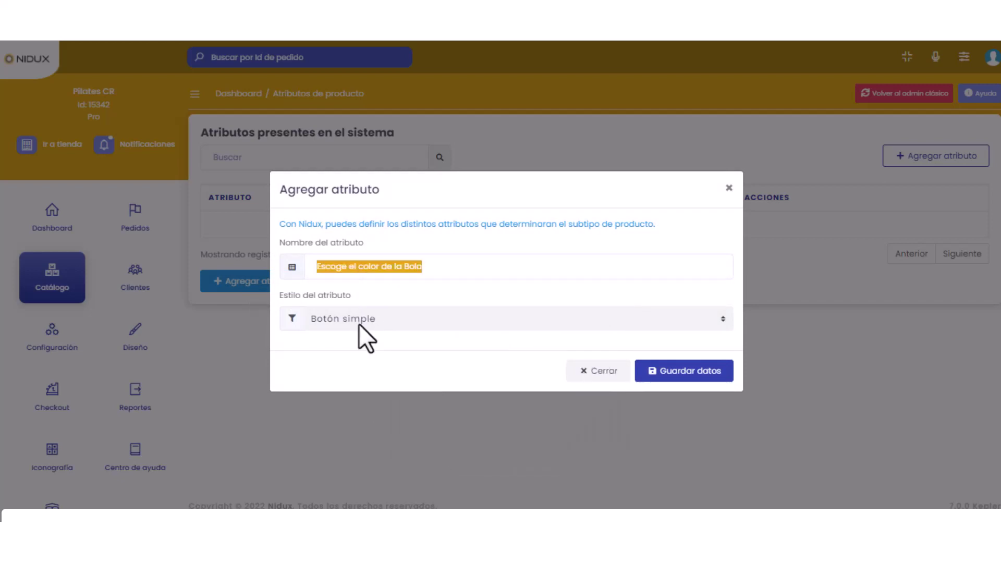
pyautogui.click(359, 324)
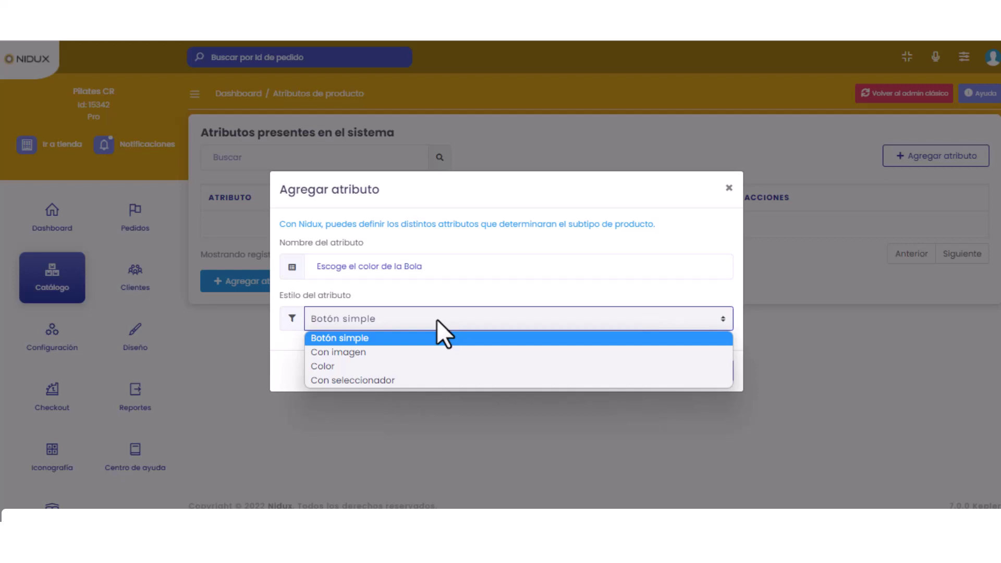
pyautogui.click(328, 367)
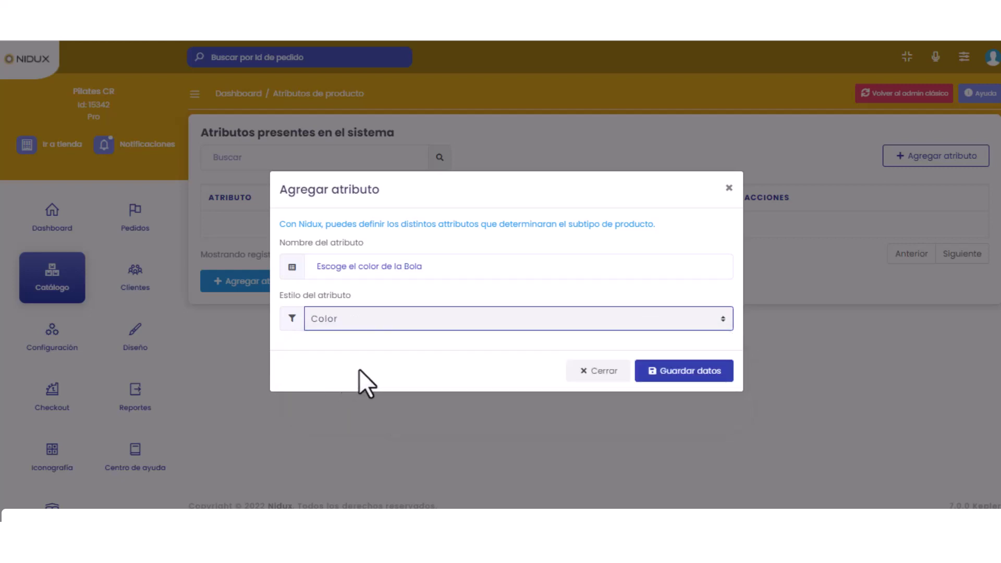
pyautogui.click(676, 371)
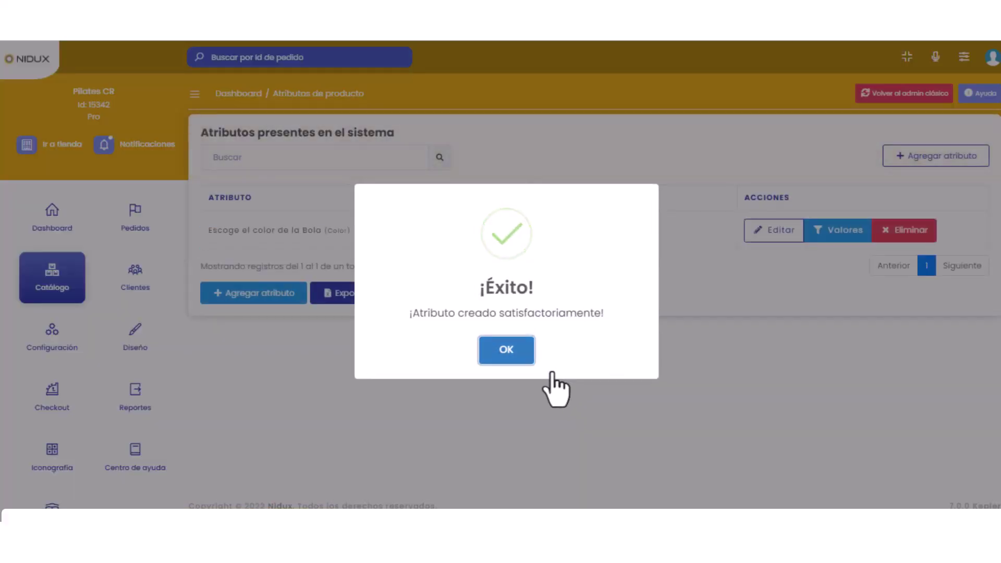
pyautogui.click(523, 358)
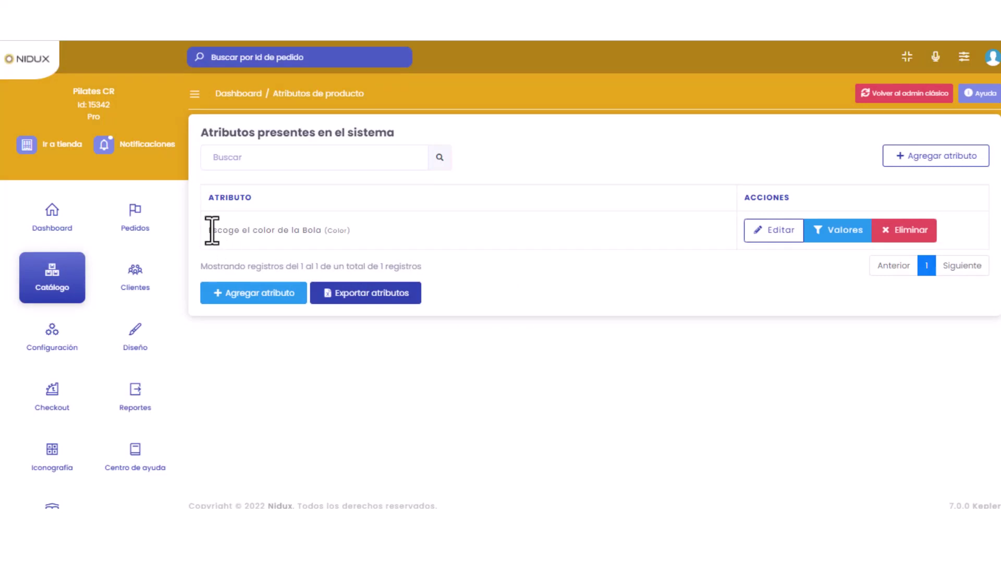
# Step: Open the values of the ball color attribute and check the ball colors on the store's product page
pyautogui.moveTo(212, 230); pyautogui.dragTo(359, 232)
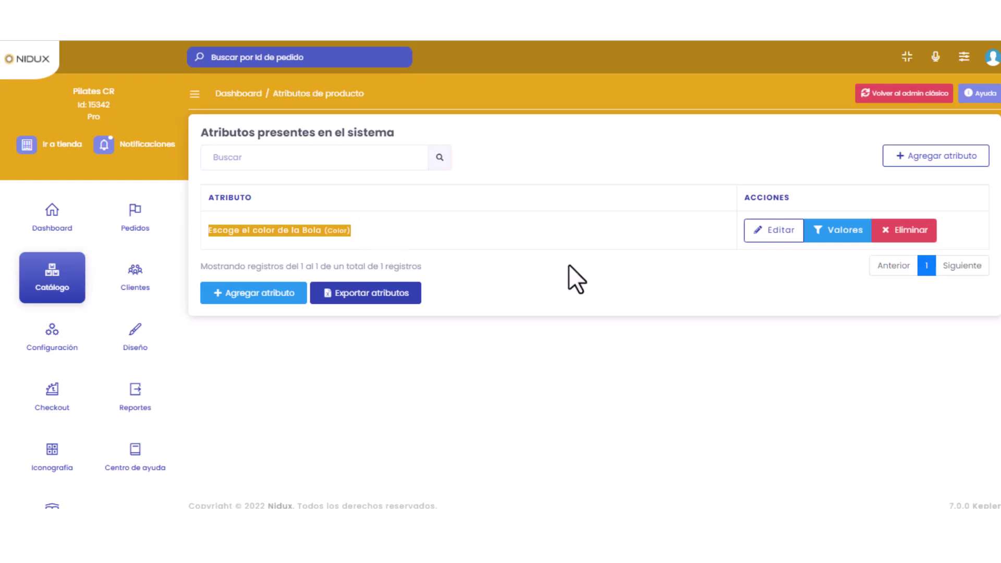
pyautogui.click(846, 231)
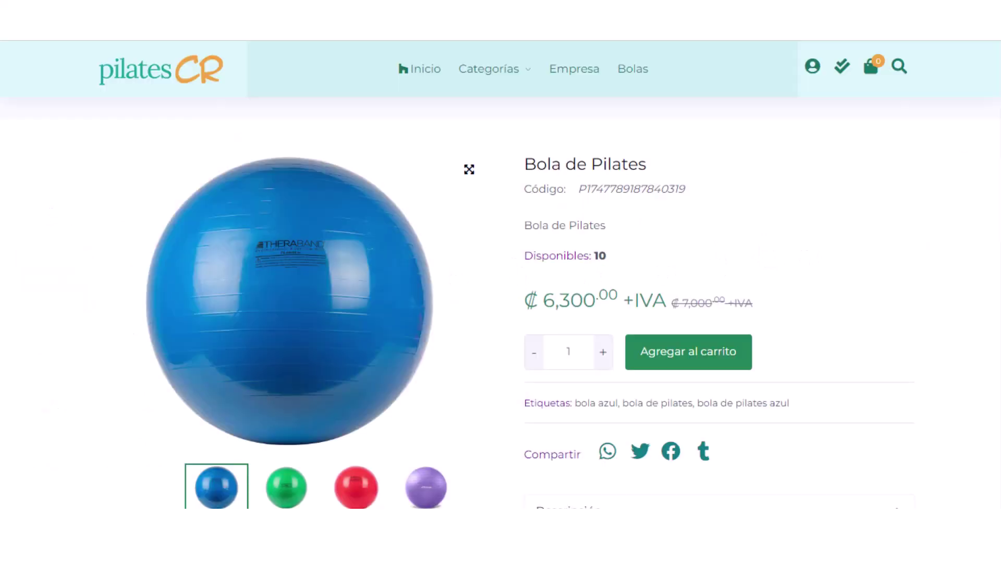
pyautogui.scroll(-2, 524, 304)
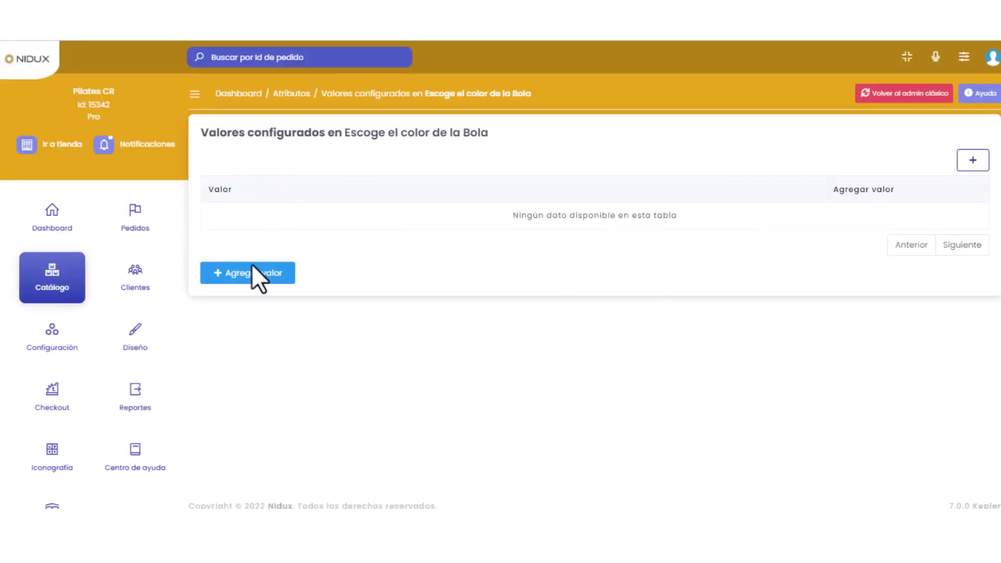
# Step: Add the value Azul to the attribute with the blue color RGB 25, 59, 194
pyautogui.click(252, 265)
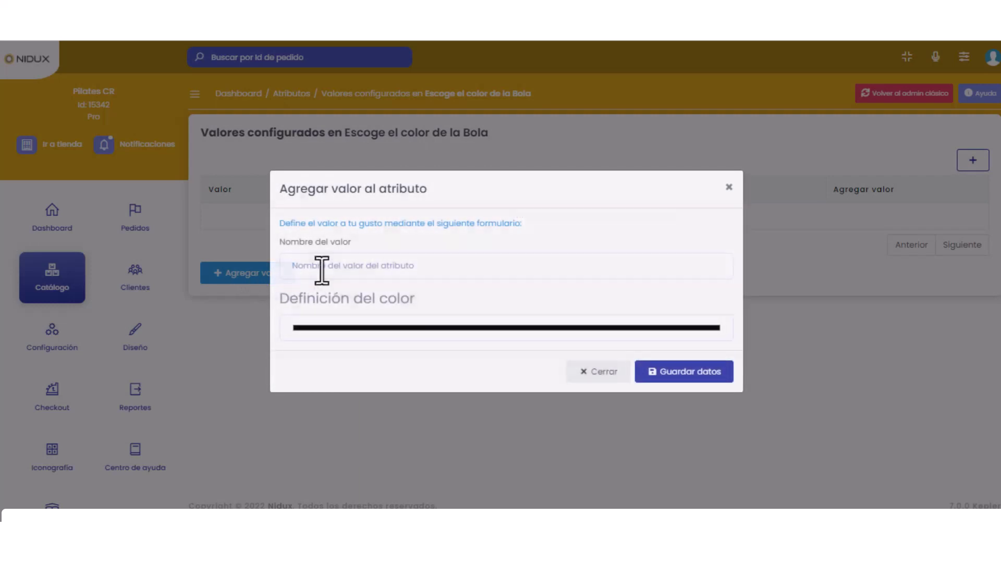
pyautogui.click(350, 268)
pyautogui.write('Azul')
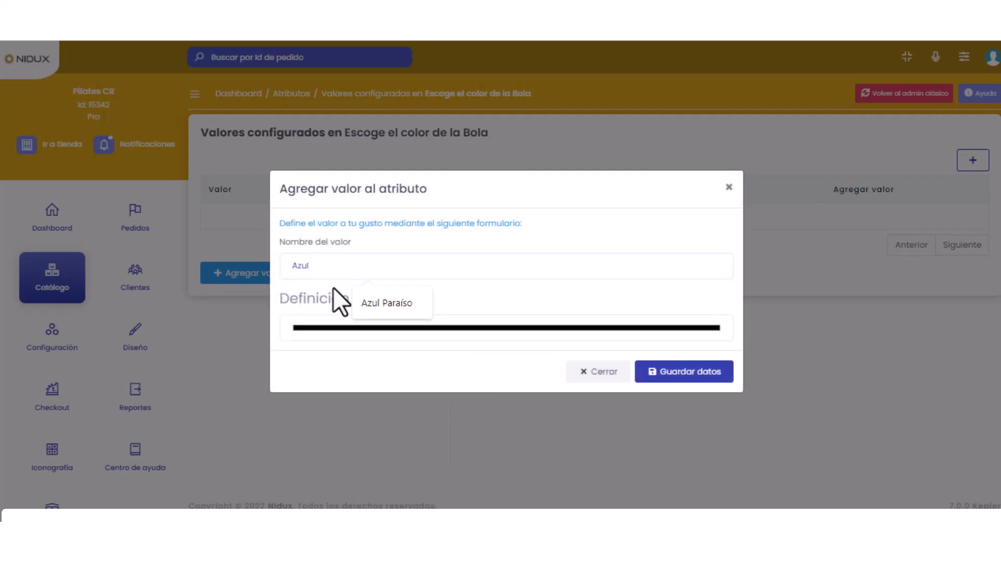
pyautogui.click(300, 334)
pyautogui.click(378, 436)
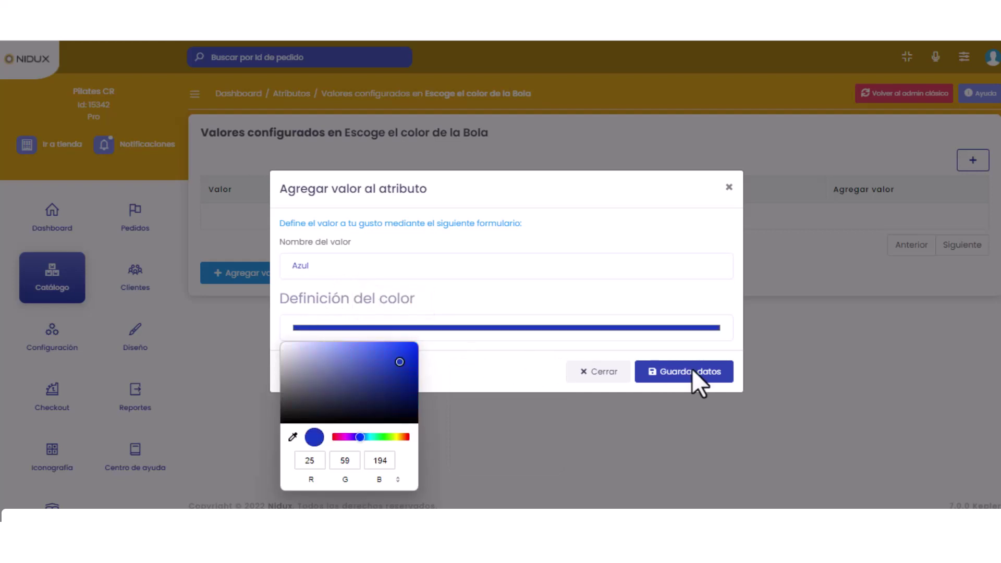
pyautogui.click(693, 372)
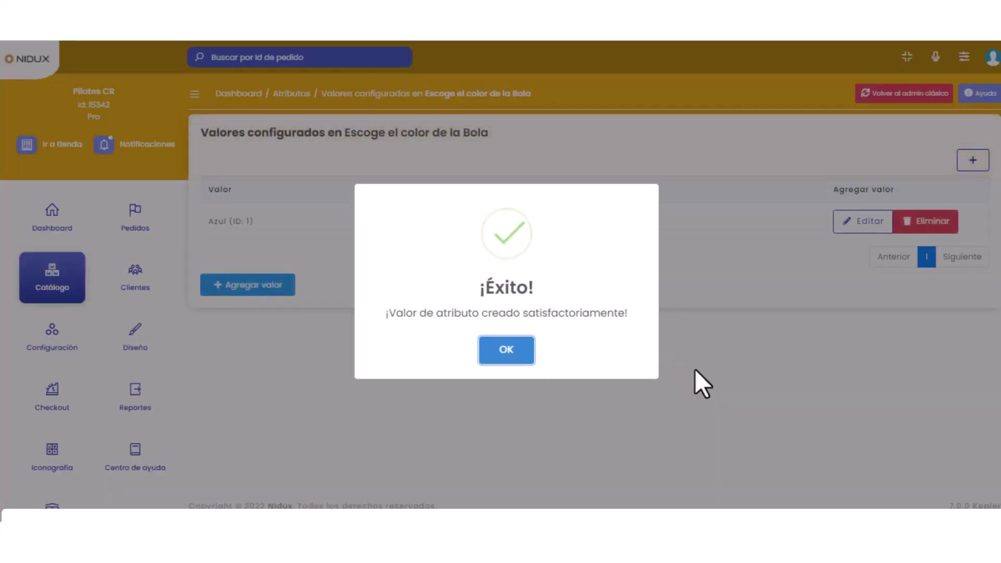
pyautogui.click(509, 349)
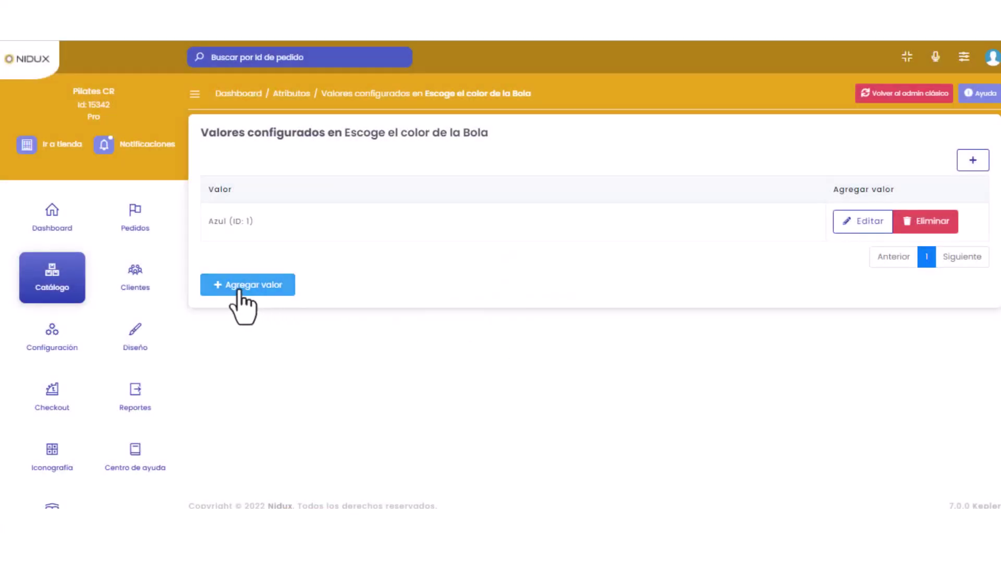
# Step: Add the value Verde to the ball color attribute and save it
pyautogui.click(269, 294)
pyautogui.click(358, 266)
pyautogui.write('Verde')
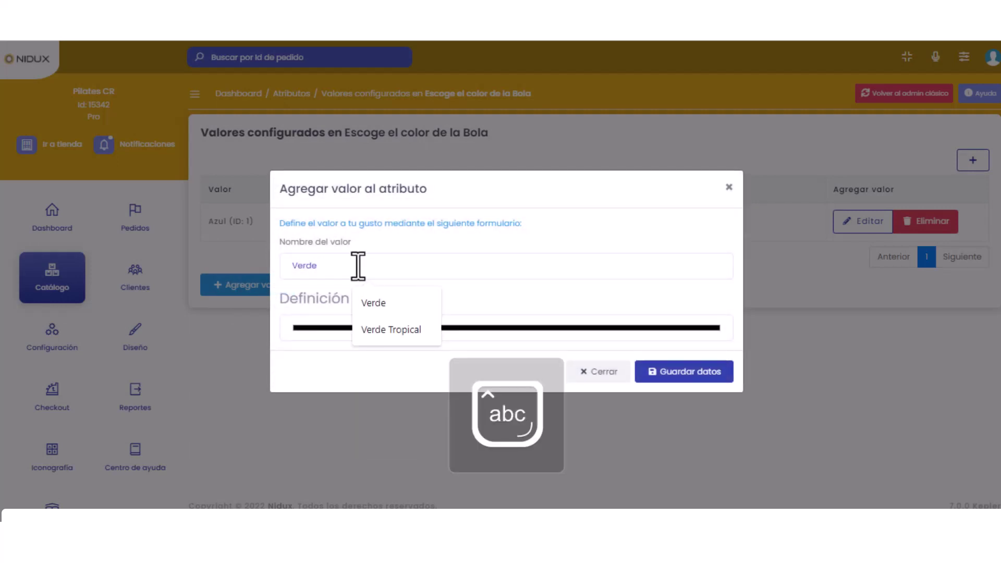
pyautogui.press('Return')
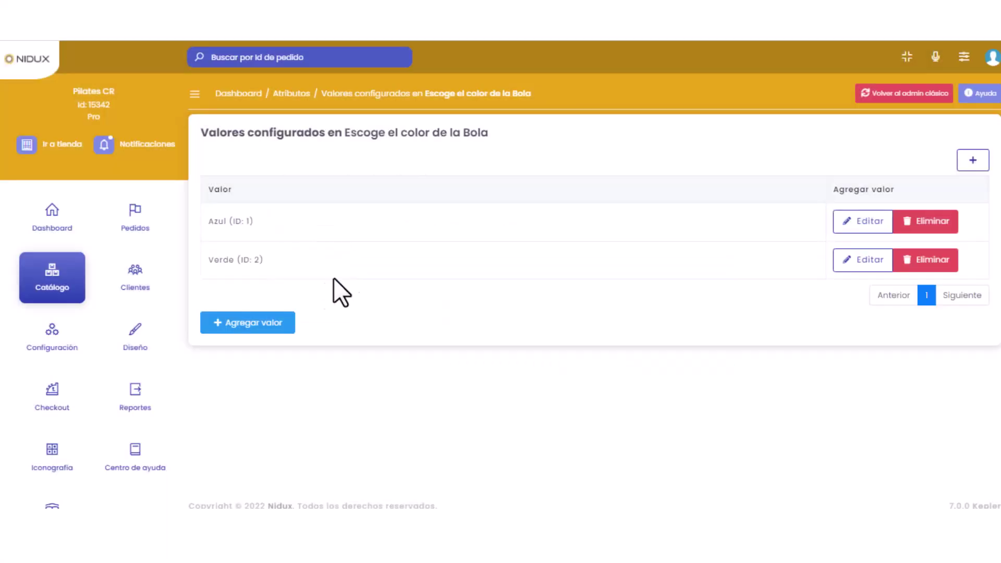
# Step: Add the value Rojo to the attribute with the red color RGB 209, 0, 0
pyautogui.click(261, 324)
pyautogui.click(405, 266)
pyautogui.write('Rojo')
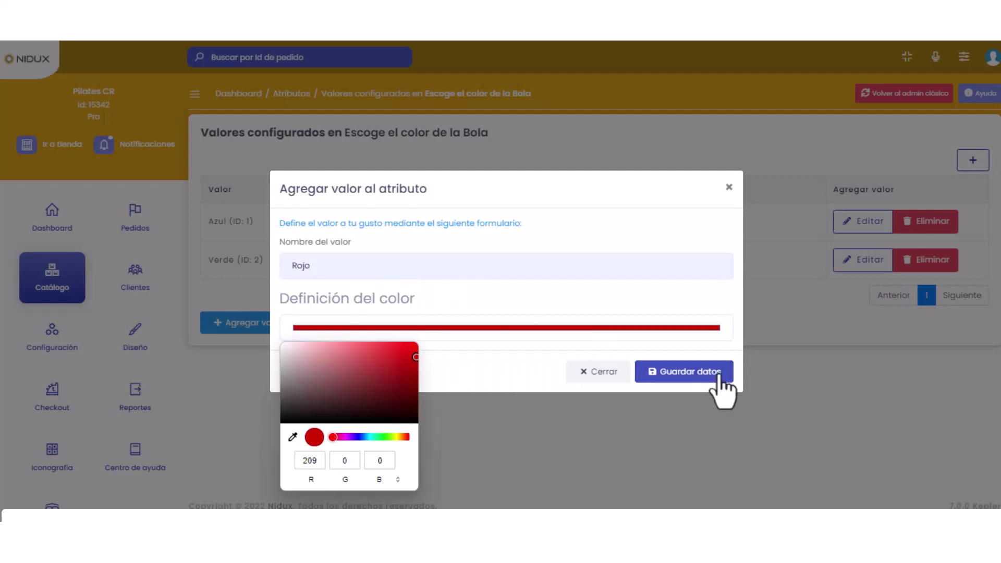
pyautogui.click(719, 374)
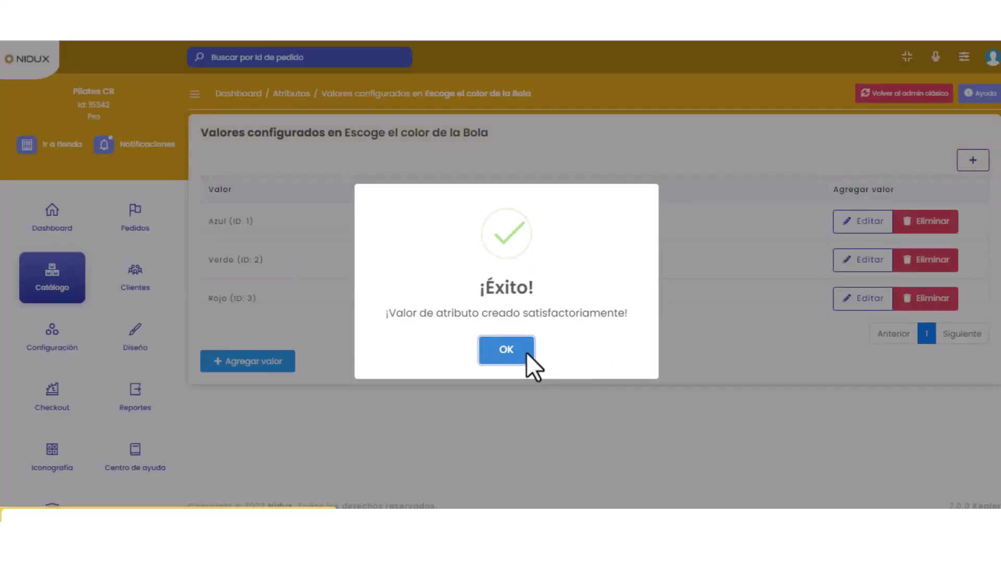
pyautogui.click(517, 353)
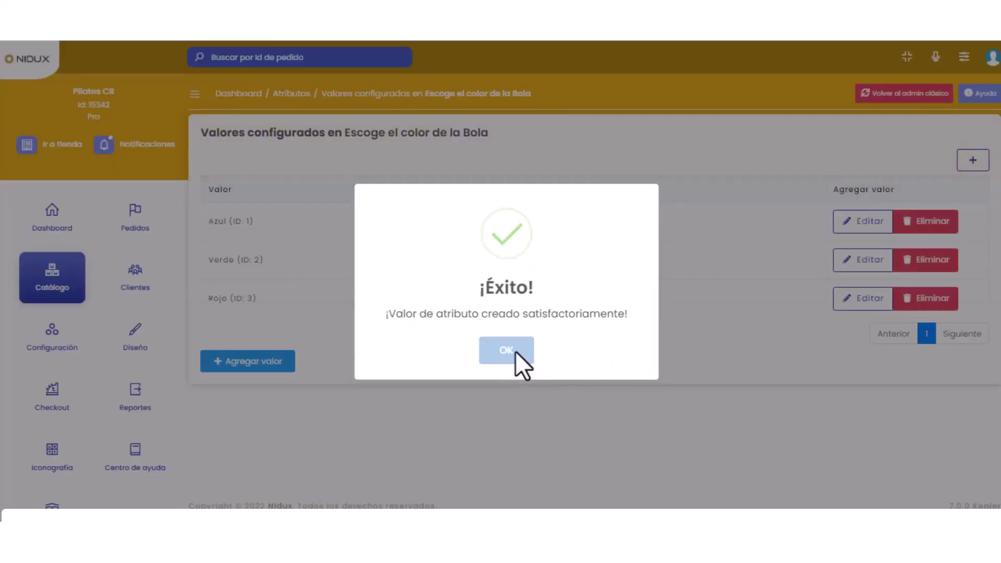
# Step: Add the value Morado to the attribute with a purple color
pyautogui.click(281, 361)
pyautogui.click(365, 268)
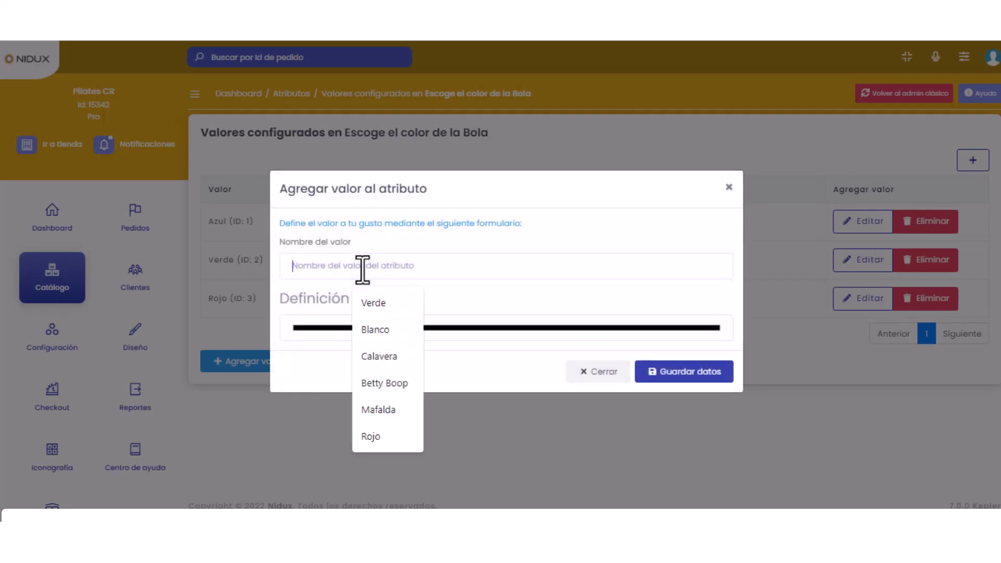
pyautogui.write('Morado')
pyautogui.click(386, 329)
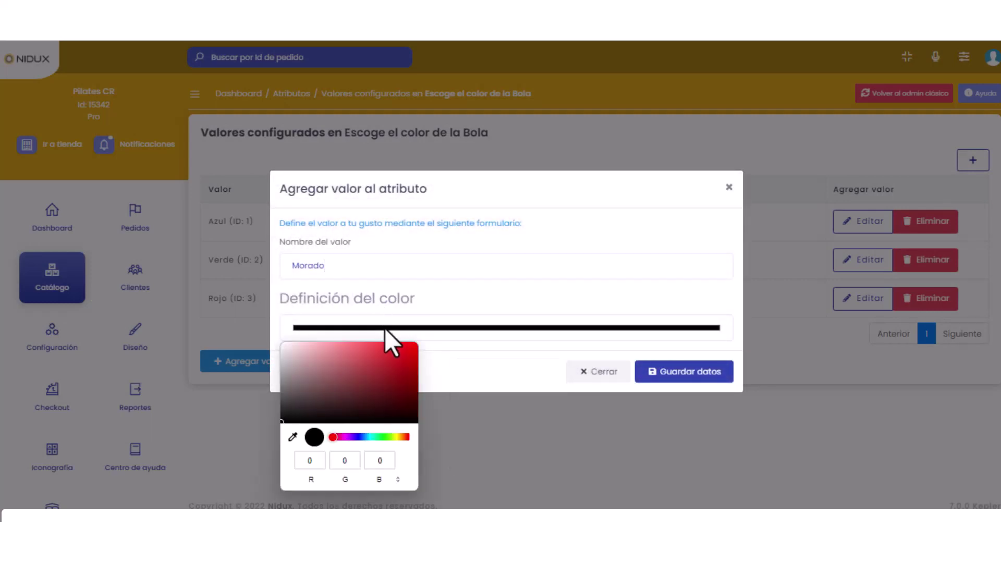
pyautogui.click(349, 436)
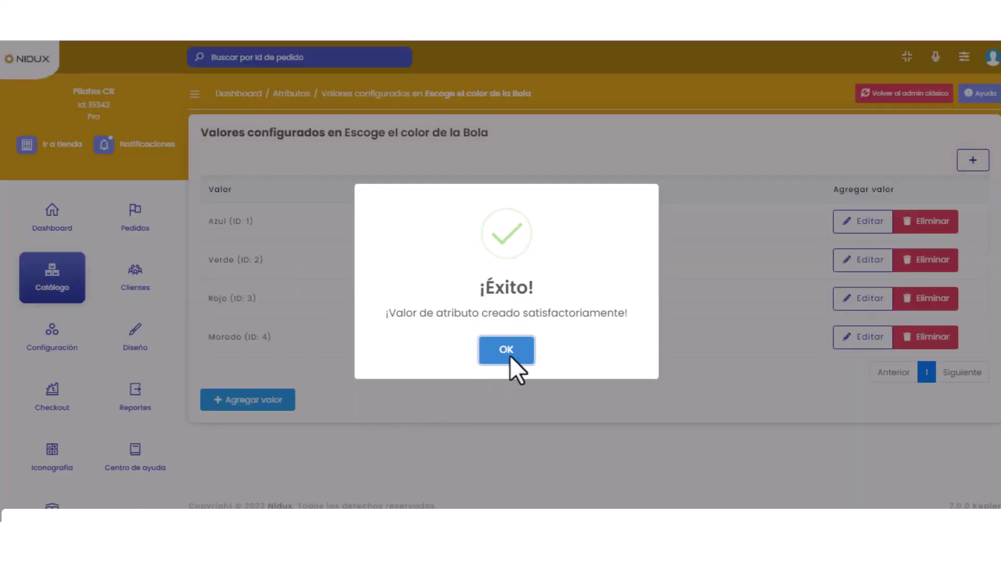
pyautogui.click(510, 355)
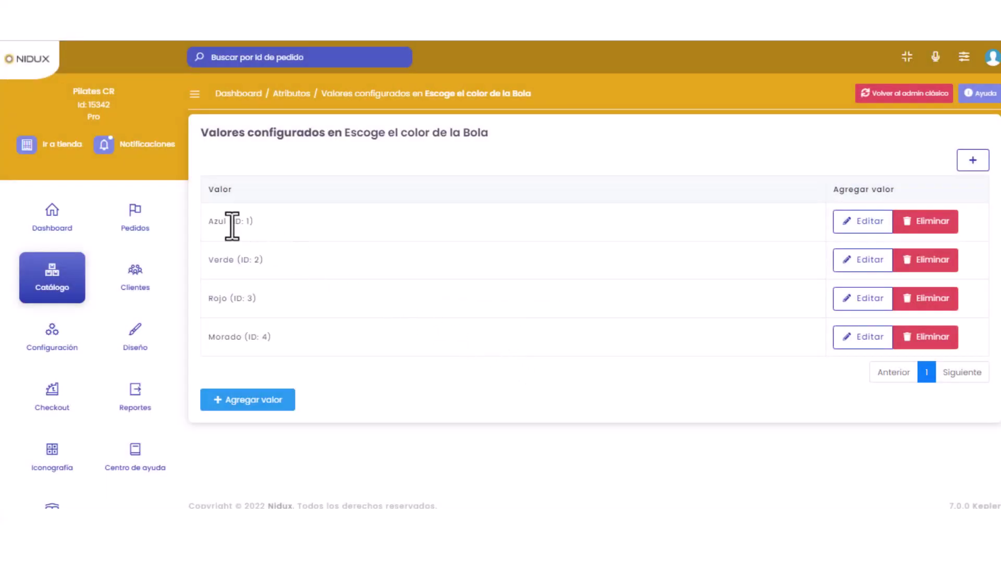
# Step: Review the IDs of the color values, the attribute's entry in the attributes list, and its configured values once more
pyautogui.moveTo(229, 221); pyautogui.dragTo(259, 218)
pyautogui.moveTo(241, 260); pyautogui.dragTo(260, 262)
pyautogui.click(241, 301)
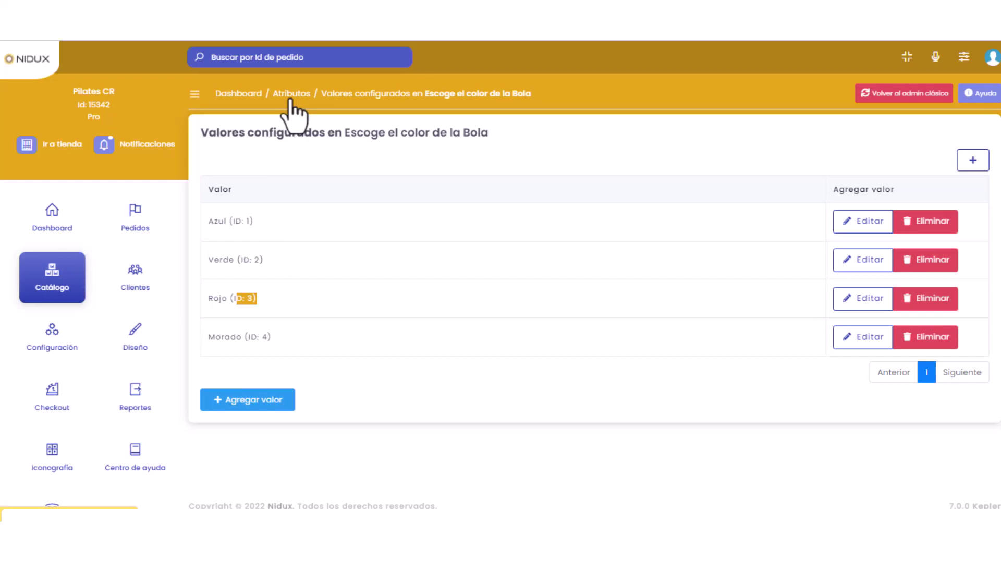
pyautogui.click(58, 288)
pyautogui.click(55, 319)
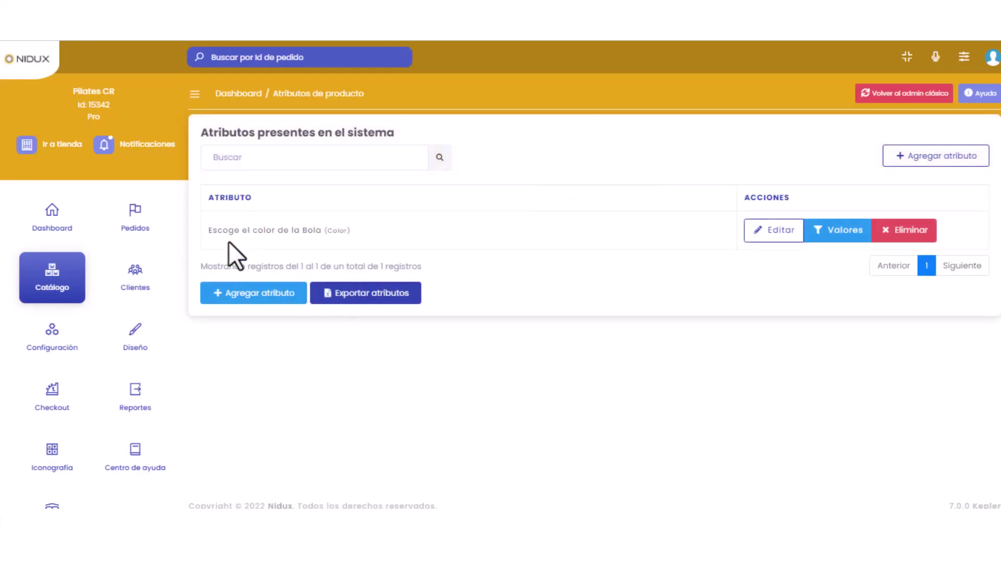
pyautogui.moveTo(212, 232); pyautogui.dragTo(349, 228)
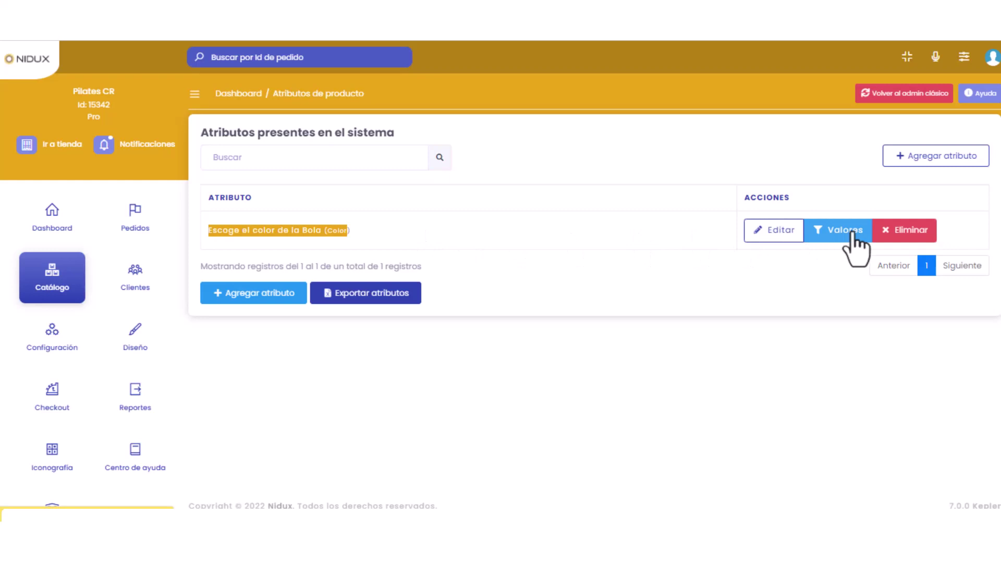
pyautogui.click(840, 234)
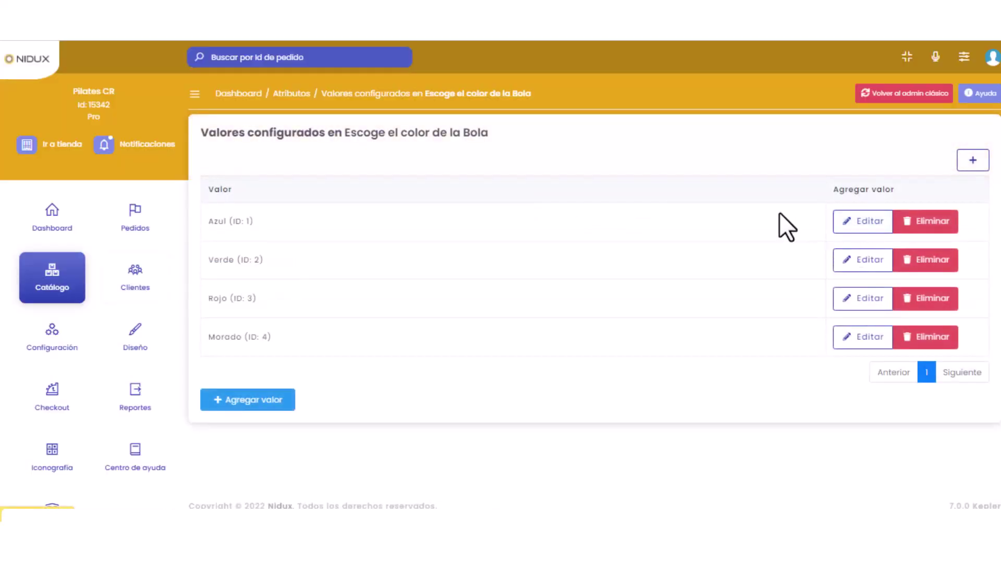
pyautogui.click(290, 94)
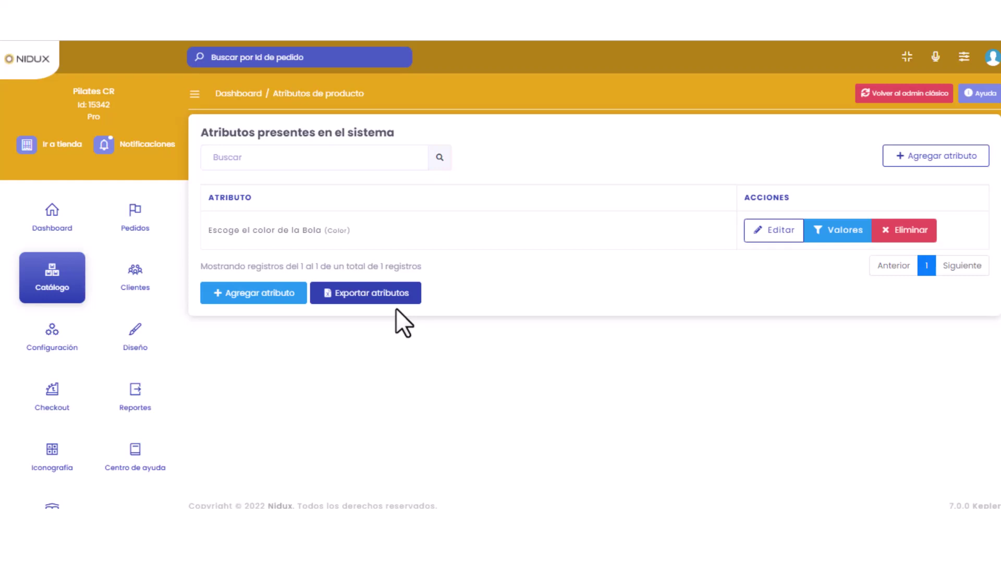
# Step: Open the product Bola de Pilates from the catalog's products and go to its attribute definition
pyautogui.click(51, 275)
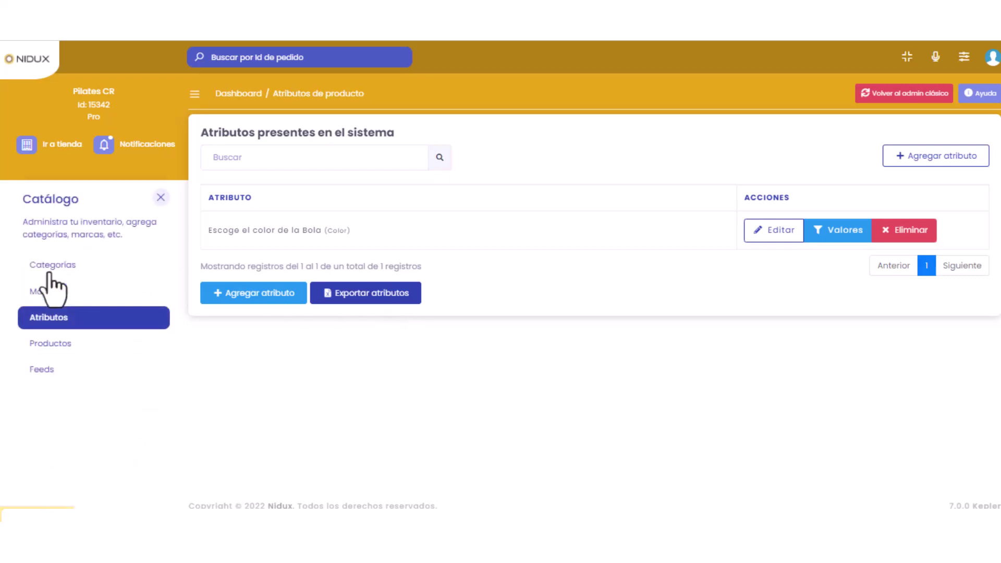
pyautogui.click(58, 344)
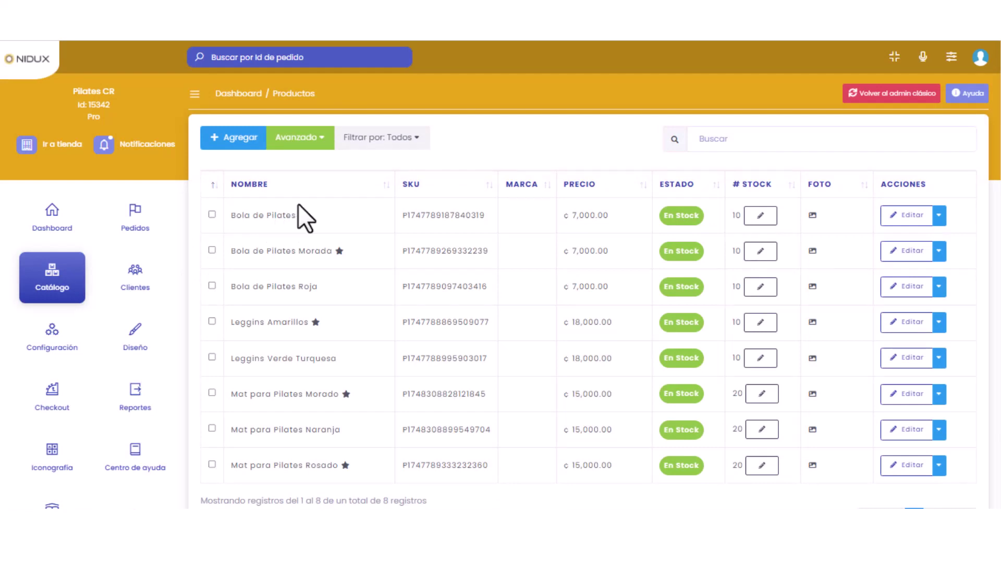
pyautogui.click(271, 221)
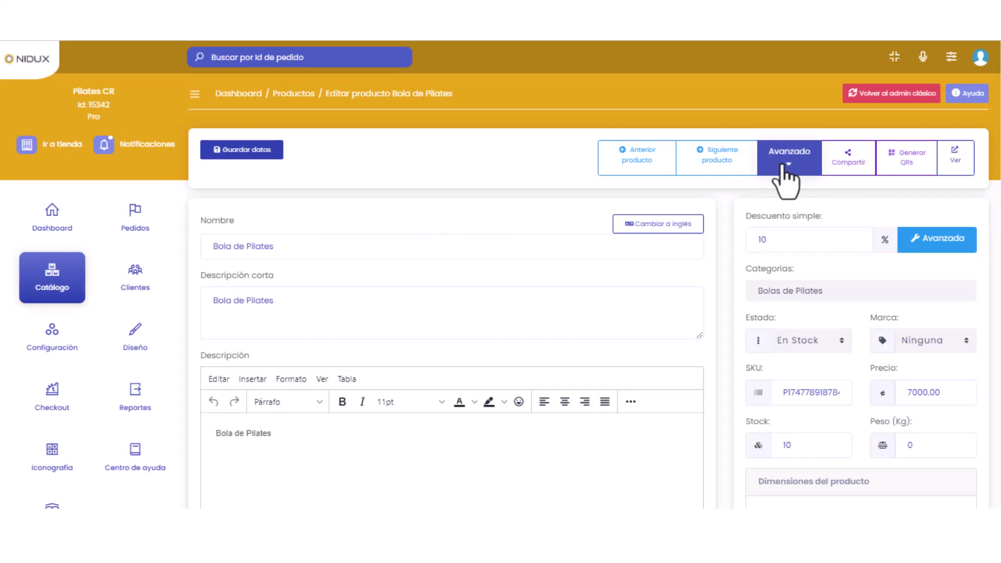
pyautogui.click(791, 163)
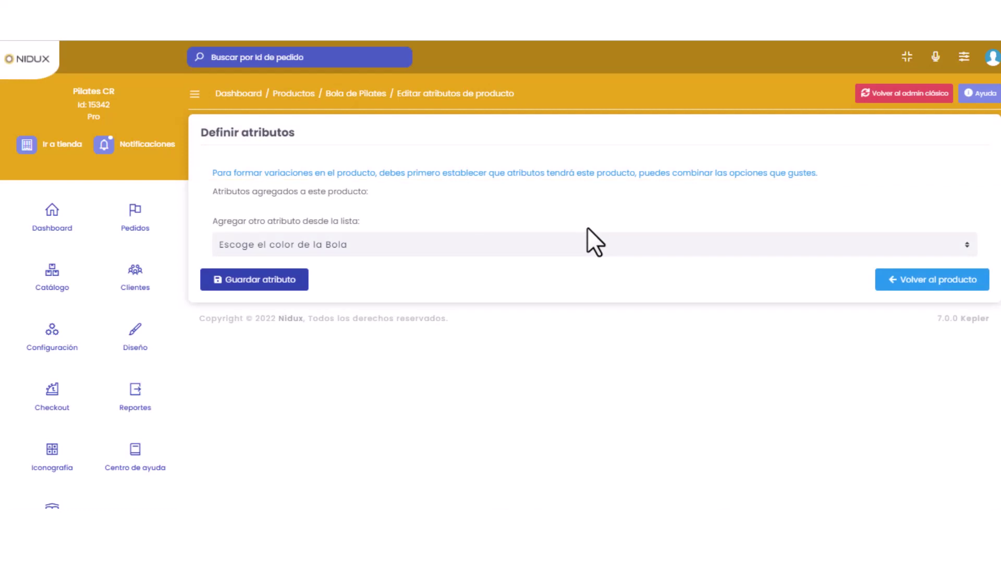
# Step: Add the attribute "Escoge el color de la Bola" to the product and save it
pyautogui.click(292, 248)
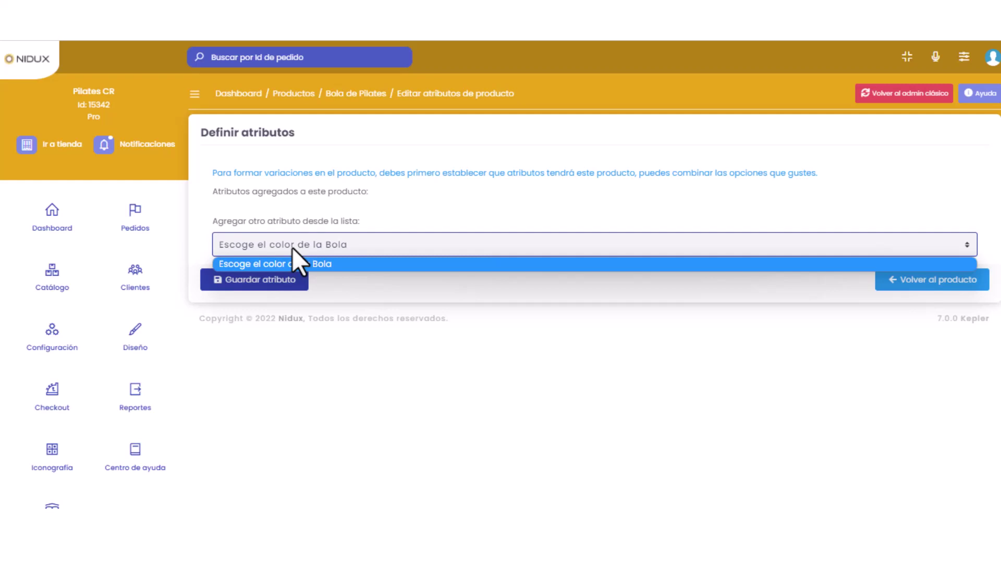
pyautogui.click(324, 263)
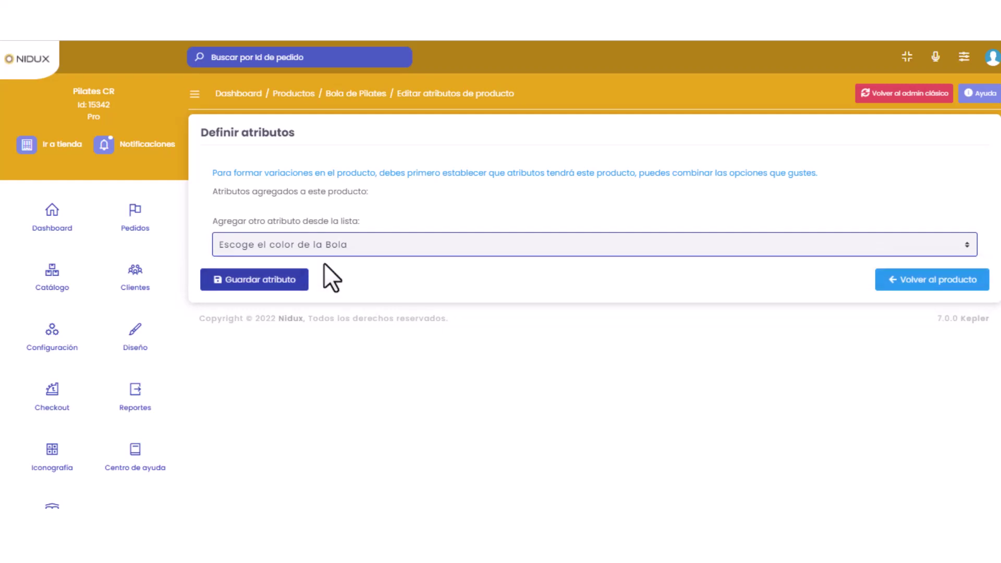
pyautogui.click(250, 291)
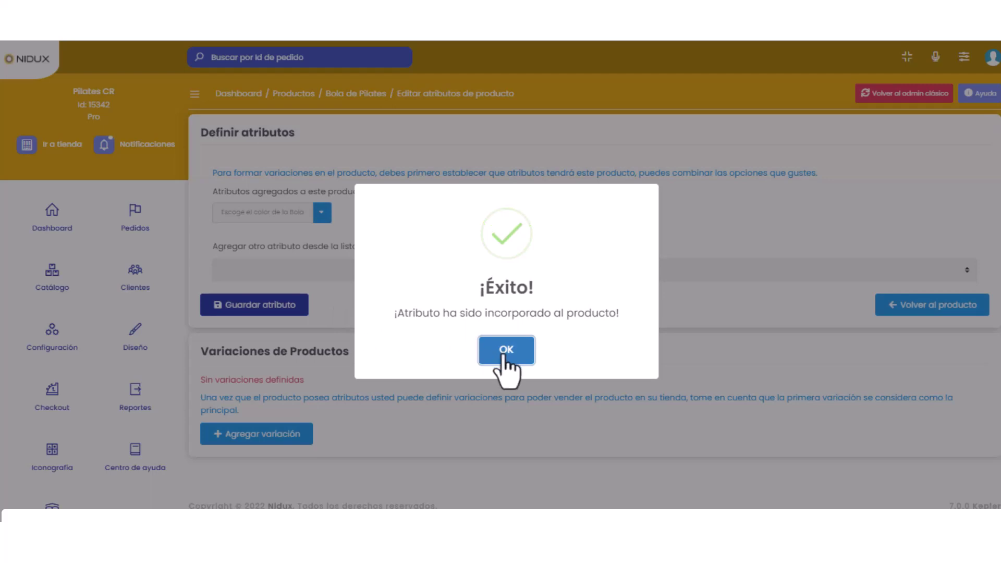
pyautogui.click(509, 355)
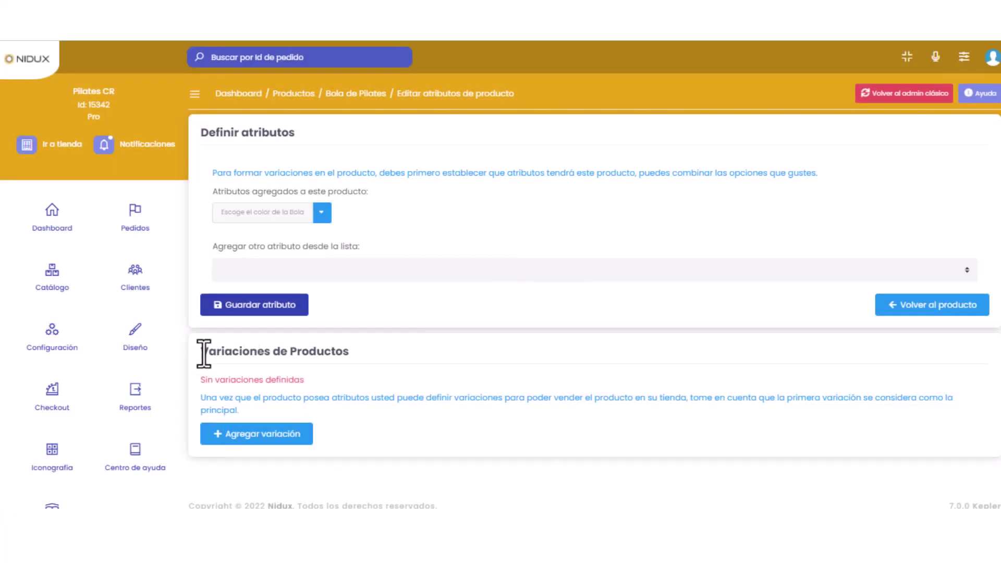
# Step: Start a new product variation with the ball color Azul and review its weight and SKU fields
pyautogui.moveTo(199, 352); pyautogui.dragTo(361, 371)
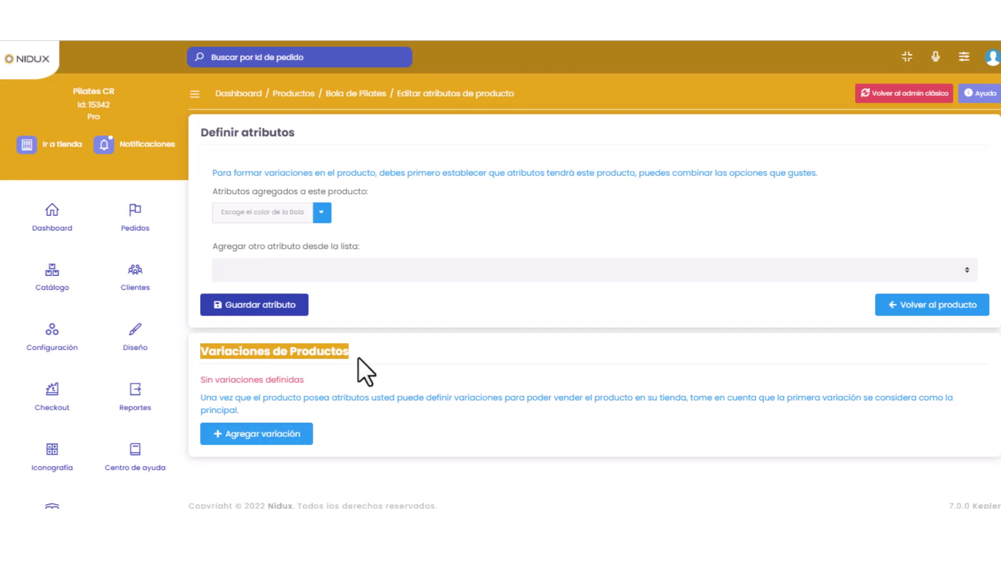
pyautogui.click(259, 441)
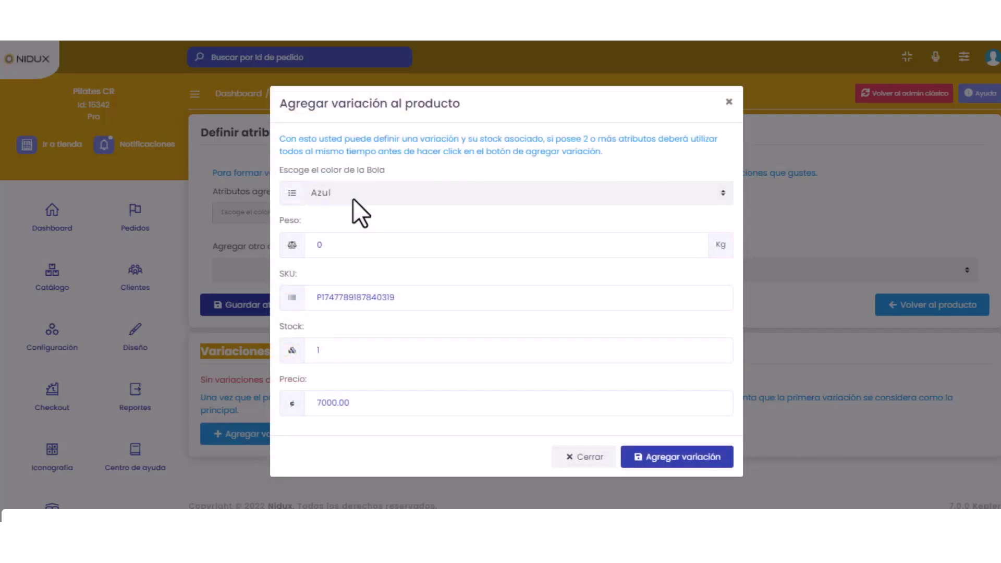
pyautogui.click(352, 198)
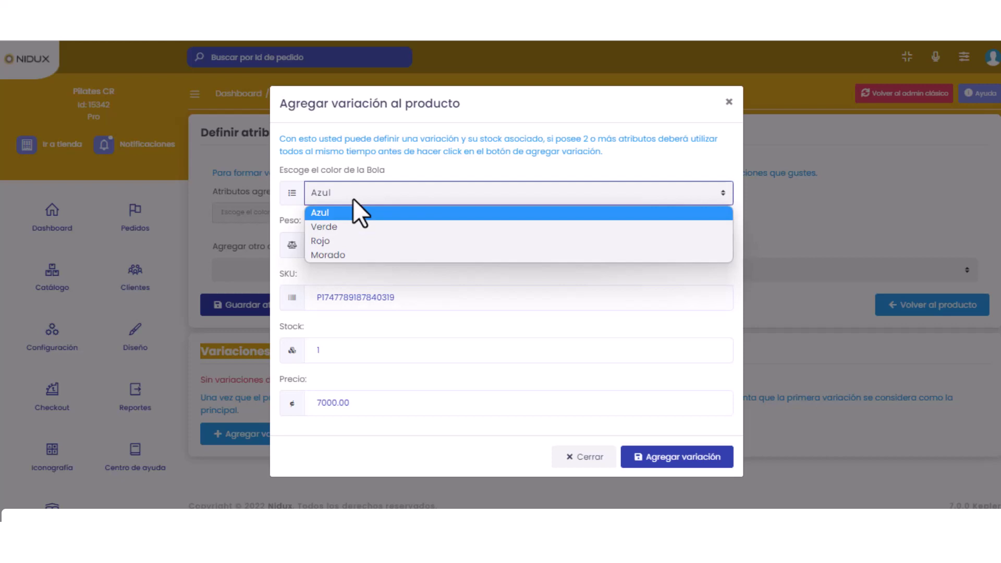
pyautogui.press('Down')
pyautogui.press('Down')
pyautogui.press('Down')
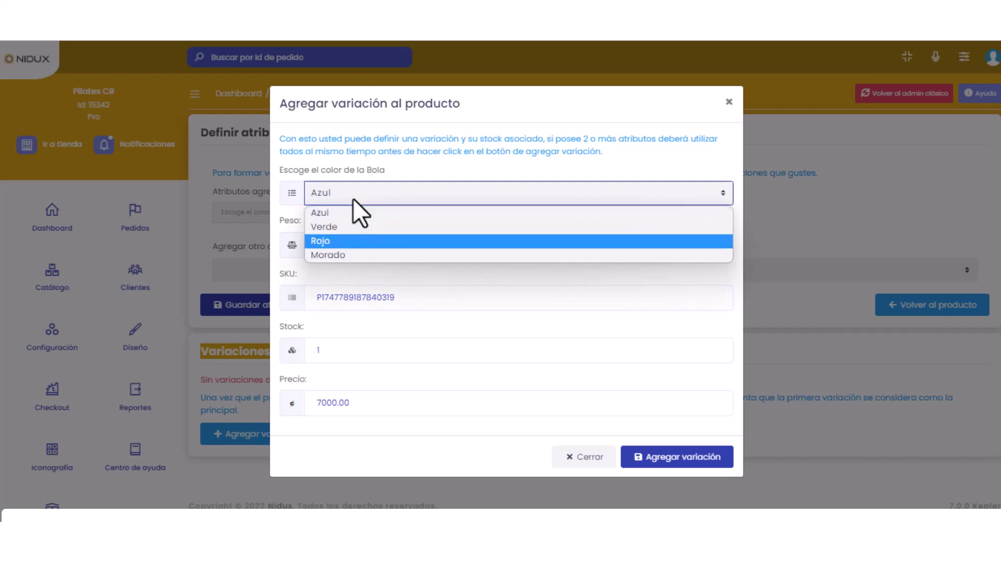
pyautogui.click(313, 212)
pyautogui.click(319, 245)
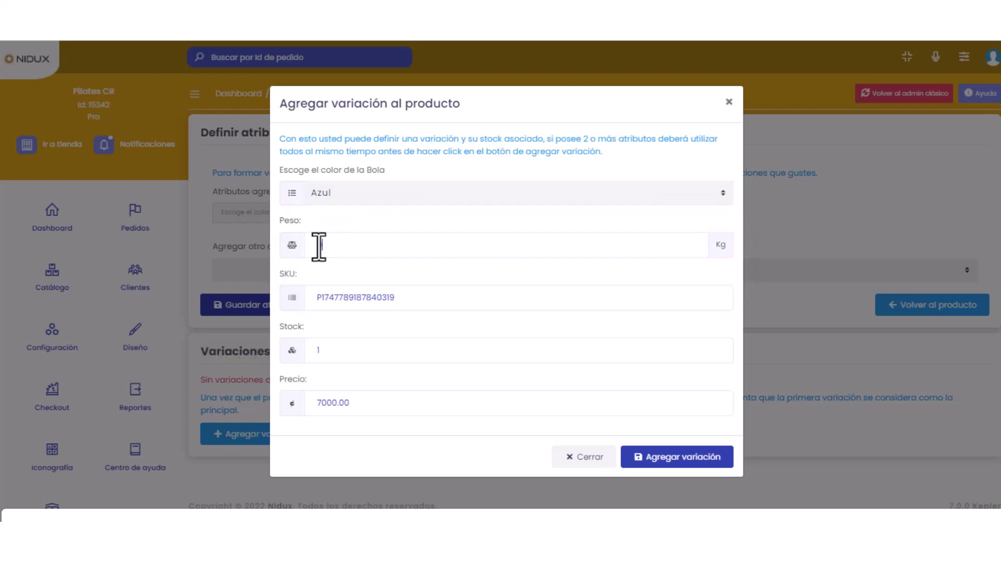
pyautogui.moveTo(441, 295); pyautogui.dragTo(315, 298)
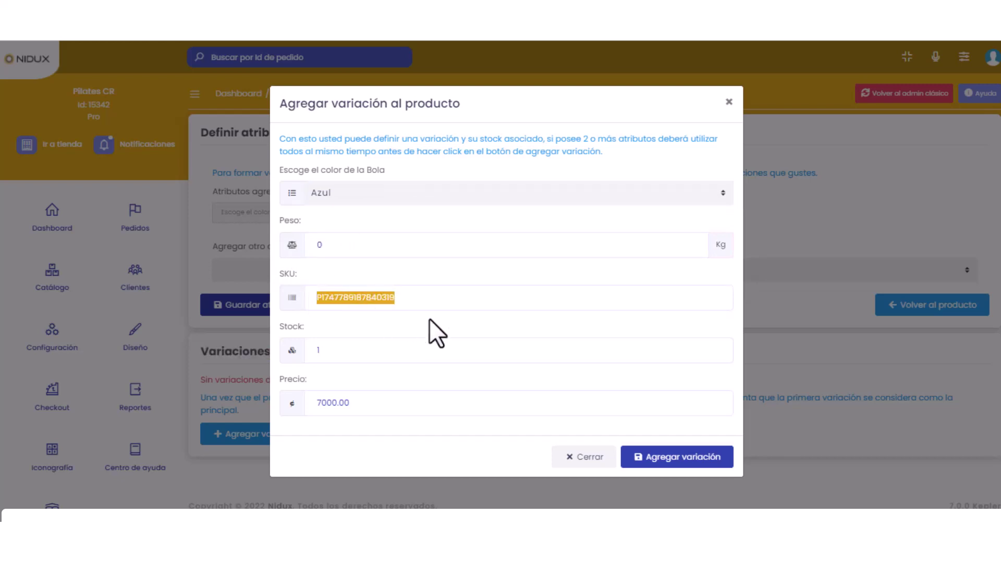
# Step: Set the Azul variation's stock to 5 and add the variation to the product
pyautogui.doubleClick(351, 346)
pyautogui.click(324, 348)
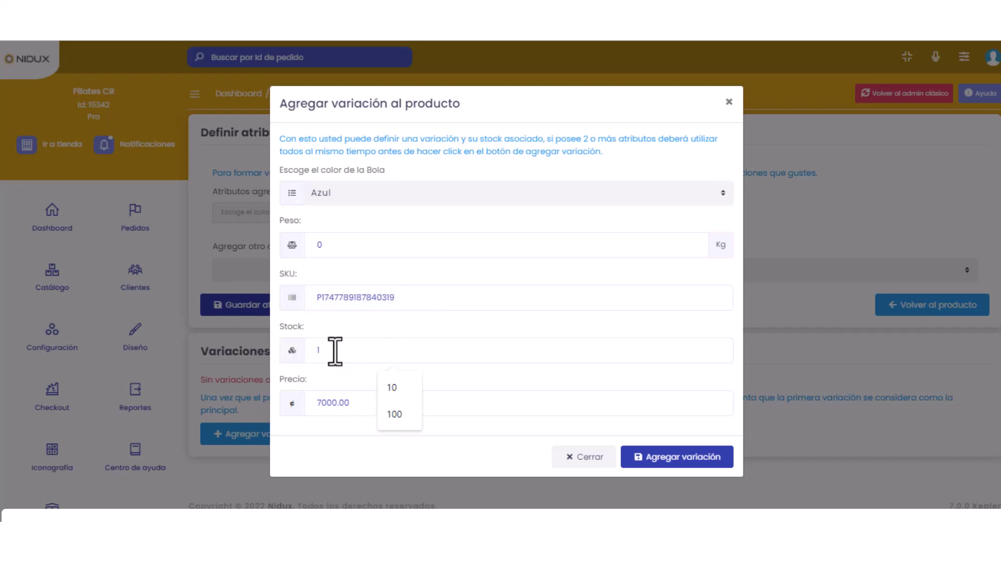
pyautogui.click(388, 298)
pyautogui.click(348, 348)
pyautogui.moveTo(329, 350); pyautogui.dragTo(302, 355)
pyautogui.click(334, 358)
pyautogui.moveTo(348, 353); pyautogui.dragTo(304, 355)
pyautogui.write('5')
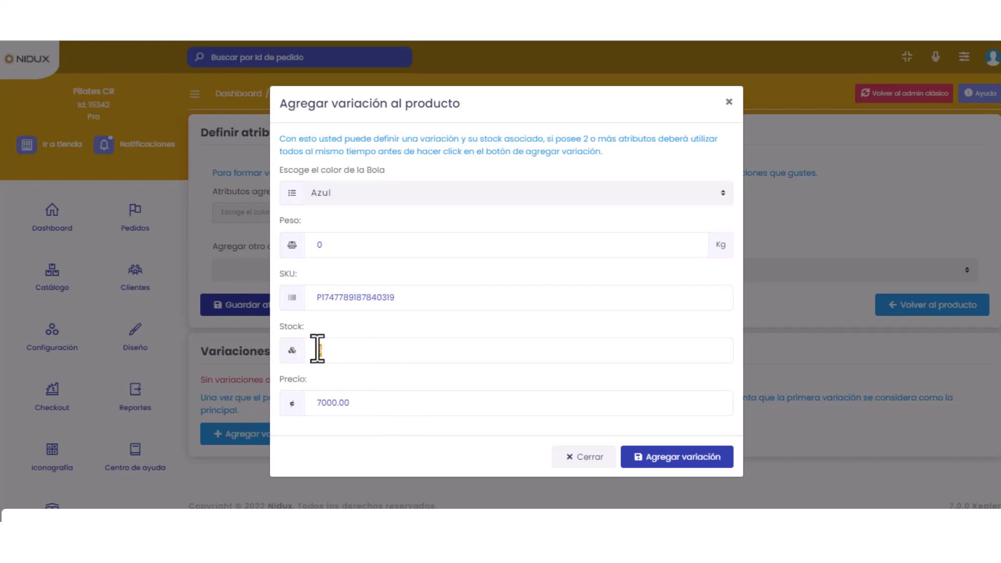
pyautogui.click(678, 466)
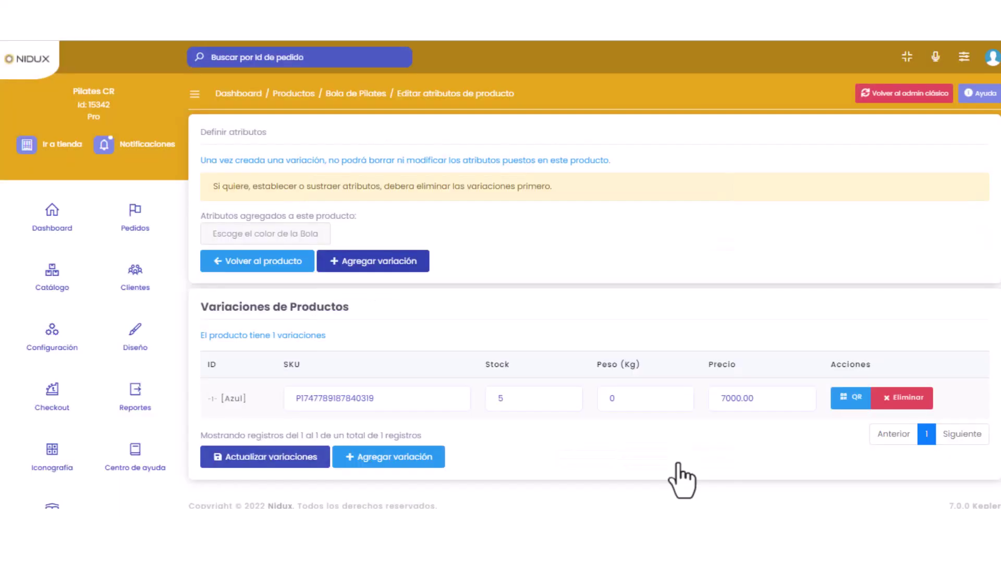
# Step: Add a Verde variation with a stock of 5 and update the product's variations
pyautogui.click(388, 457)
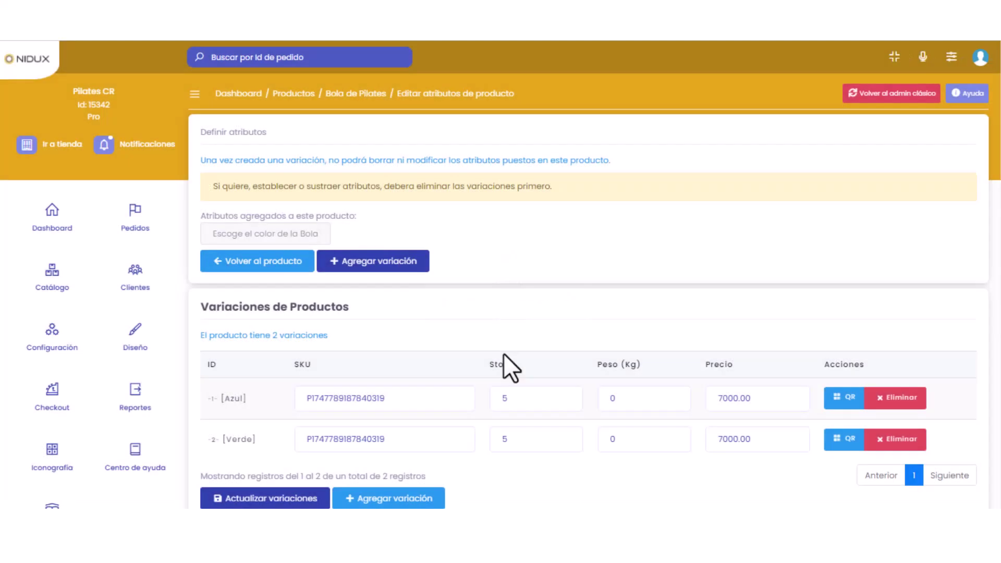
pyautogui.scroll(-1, 504, 355)
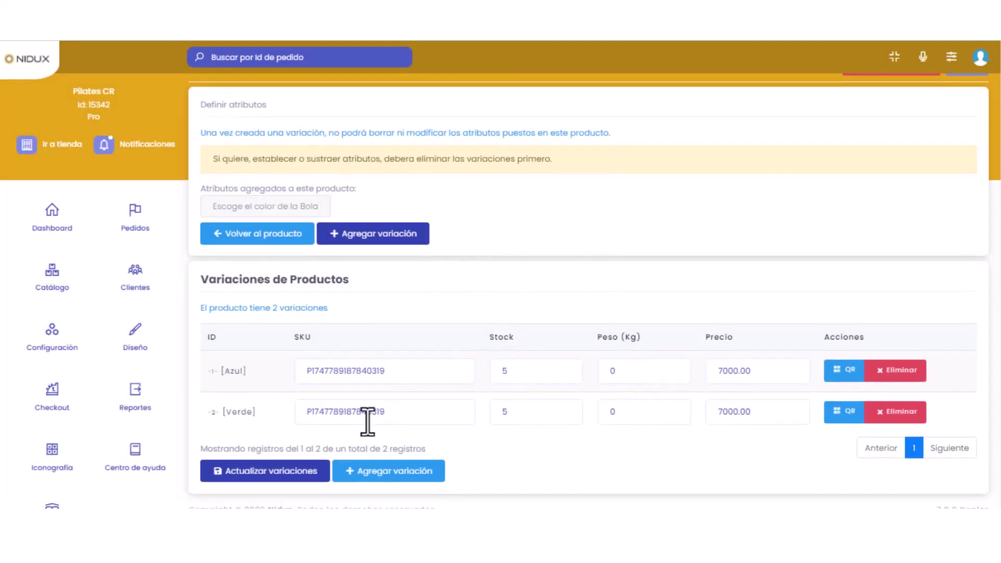
pyautogui.click(253, 474)
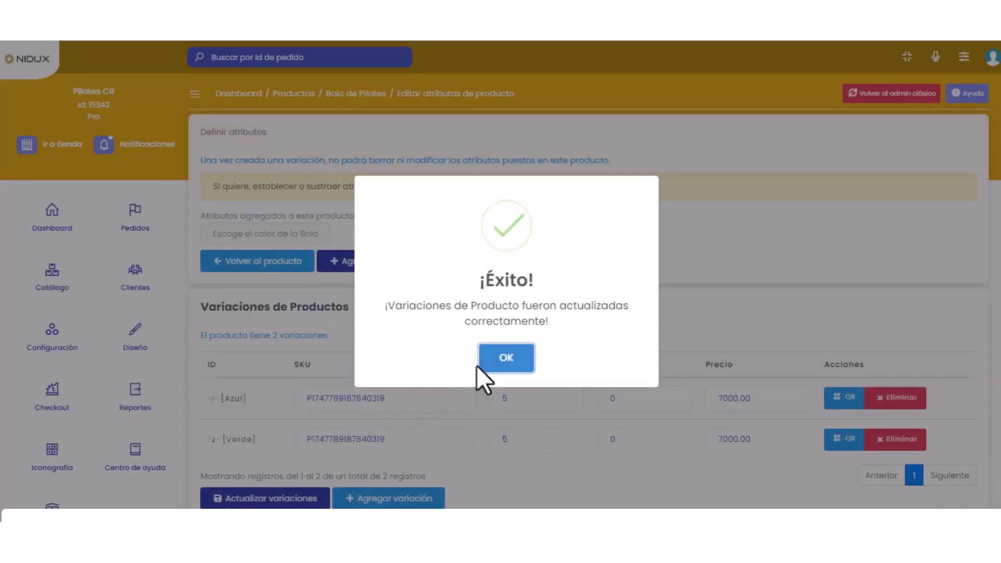
pyautogui.click(504, 356)
# Step: Add a Rojo variation with a stock of 5 to the product
pyautogui.scroll(-1, 489, 369)
pyautogui.click(399, 472)
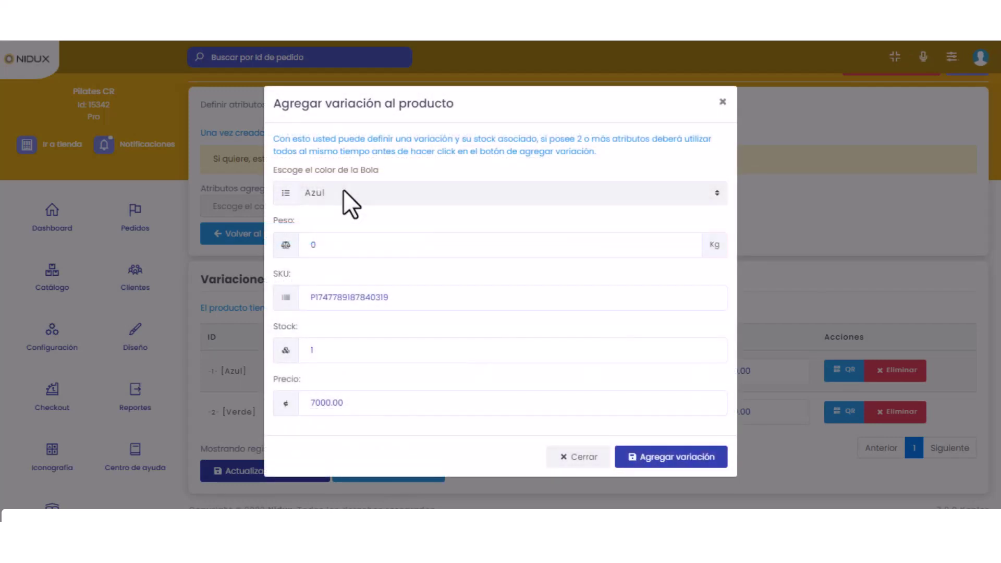
pyautogui.click(344, 190)
pyautogui.click(342, 239)
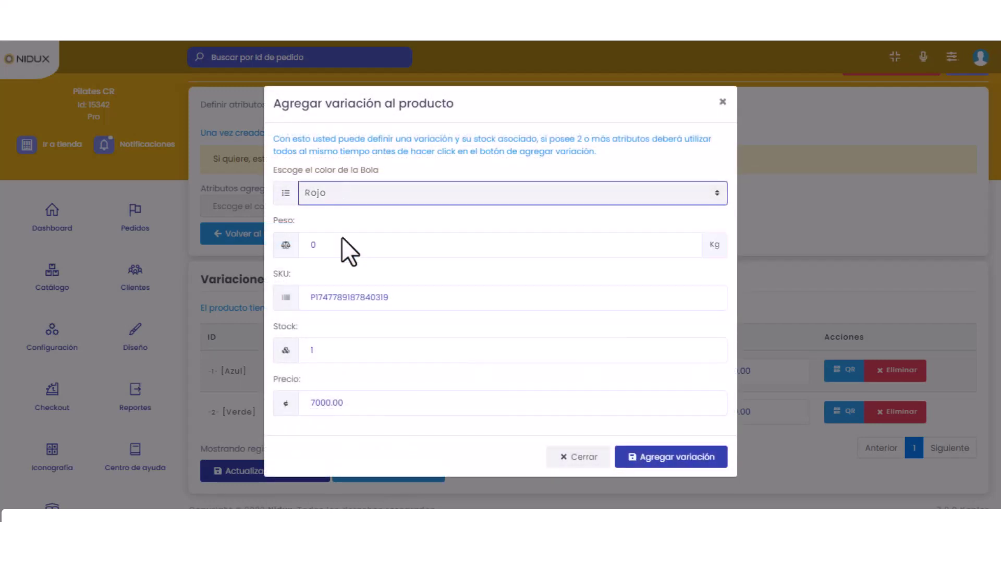
pyautogui.click(310, 348)
pyautogui.press('BackSpace')
pyautogui.press('Return')
# Step: Add a Morado variation with a stock of 5 to the product
pyautogui.click(346, 187)
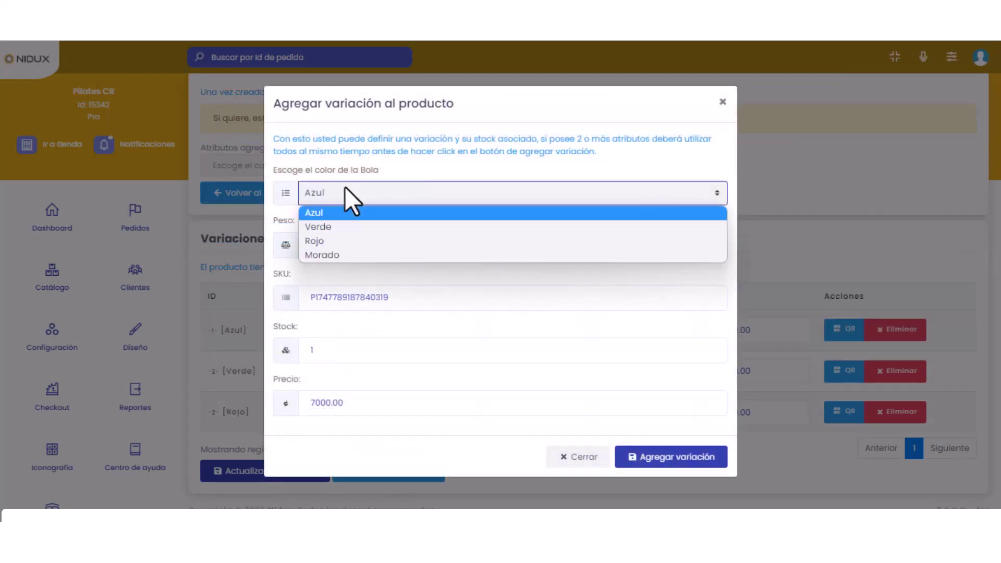
pyautogui.click(349, 253)
pyautogui.press('Return')
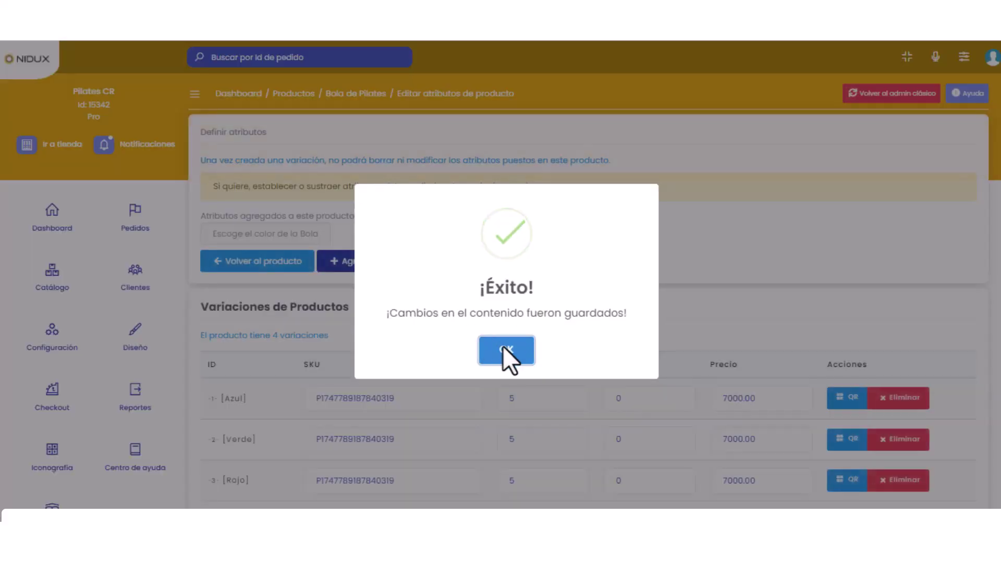
pyautogui.click(505, 349)
# Step: Review the stock of the product's color variations and save the variations table
pyautogui.scroll(-2, 504, 346)
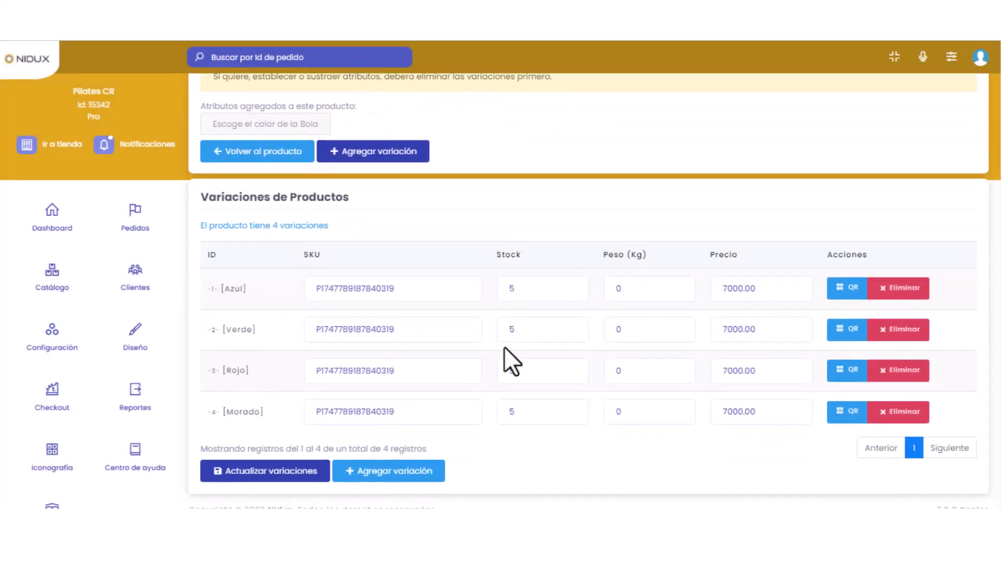
pyautogui.click(529, 412)
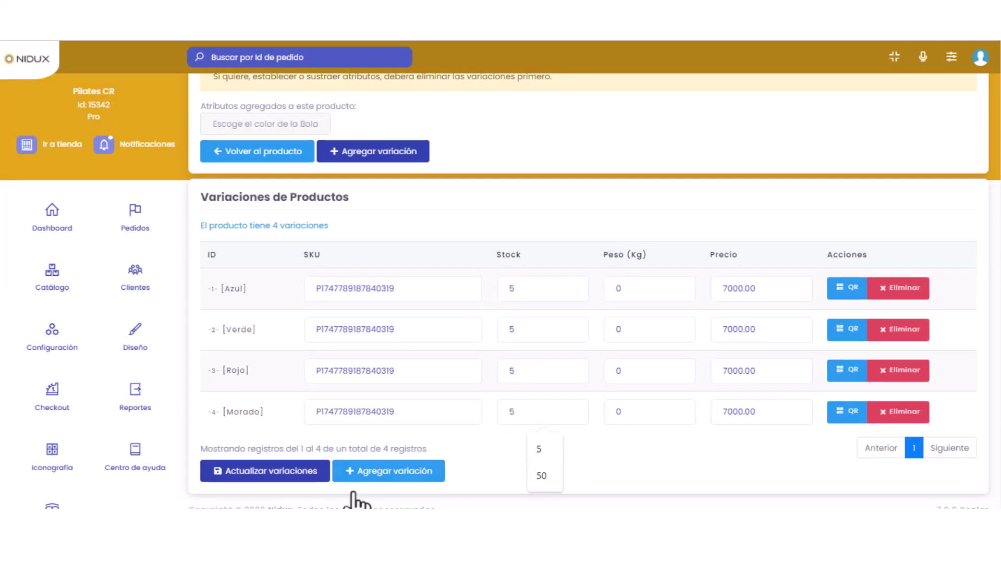
pyautogui.click(273, 472)
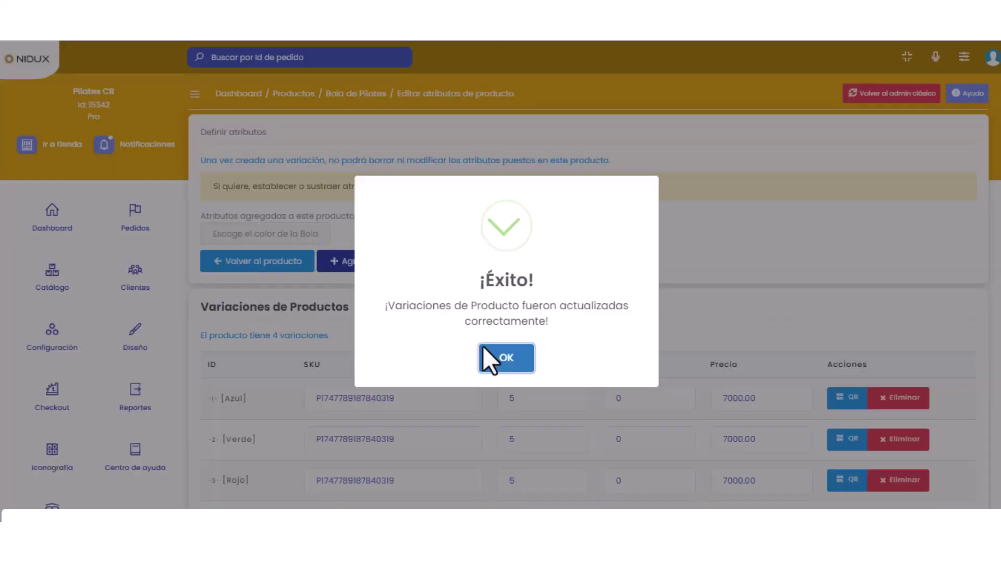
pyautogui.click(509, 362)
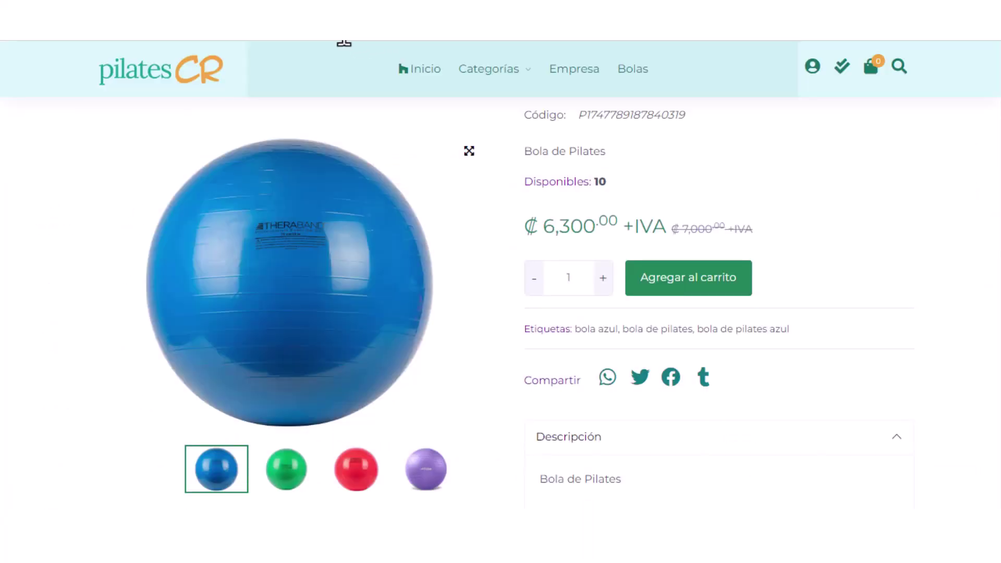
# Step: Switch to the Pilates CR storefront, refresh the Bola de Pilates page and examine its color options
pyautogui.press('F5')
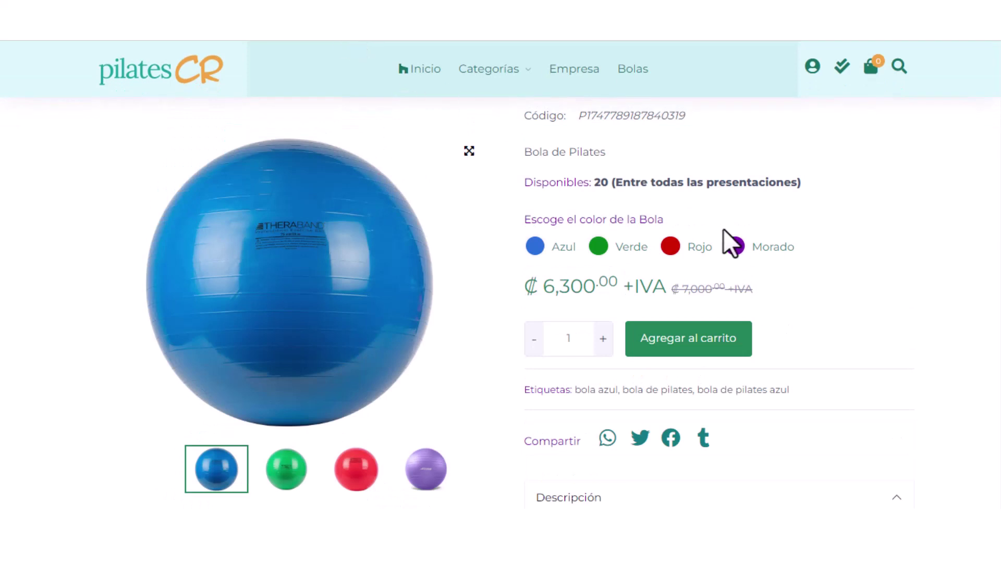
pyautogui.scroll(3, 847, 293)
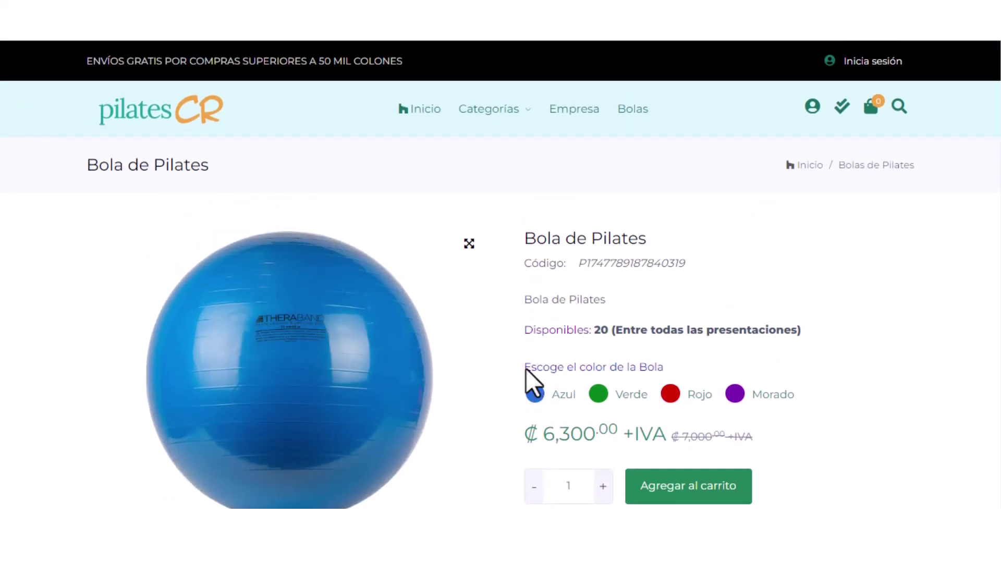
pyautogui.tripleClick(754, 391)
pyautogui.click(753, 385)
pyautogui.tripleClick(805, 391)
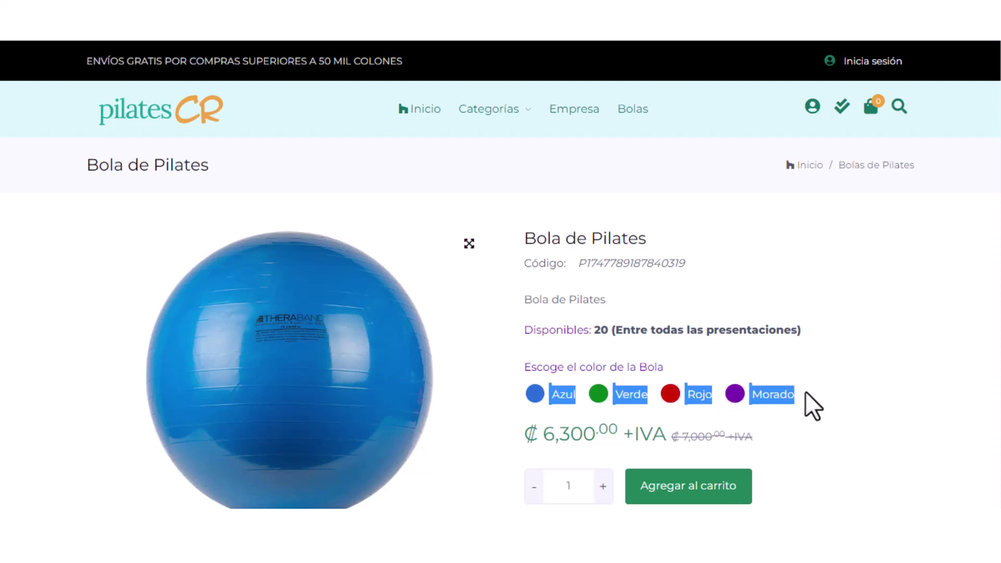
pyautogui.click(753, 372)
pyautogui.scroll(-3, 754, 376)
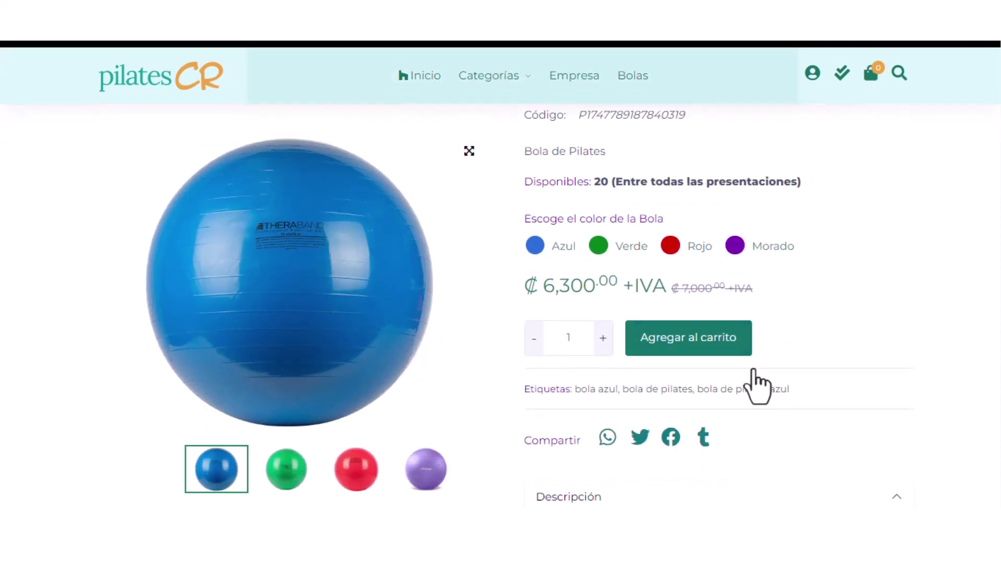
# Step: Examine the "Escoge el color de la Bola" label and the availability line on the product page
pyautogui.scroll(2, 879, 289)
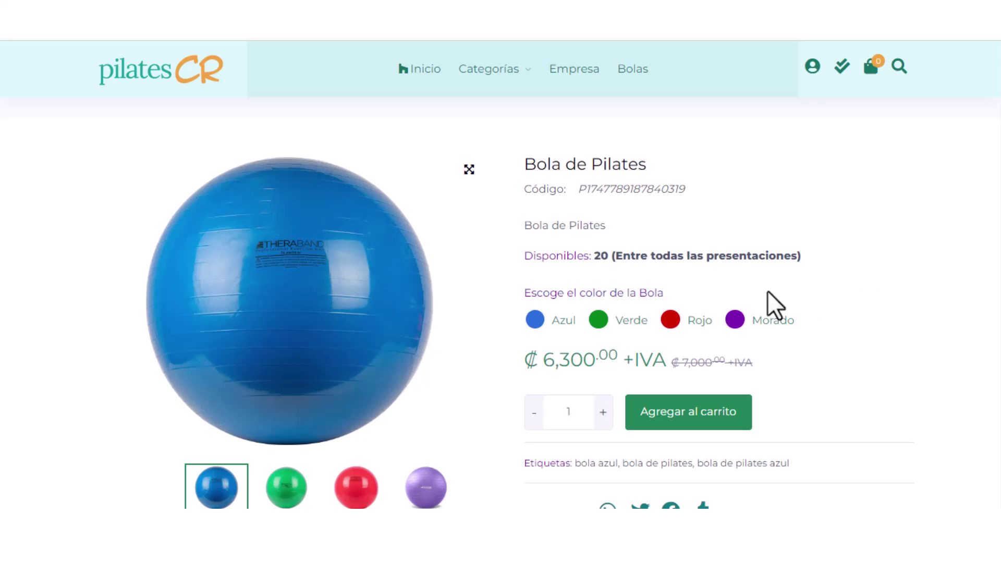
pyautogui.moveTo(524, 296); pyautogui.dragTo(614, 293)
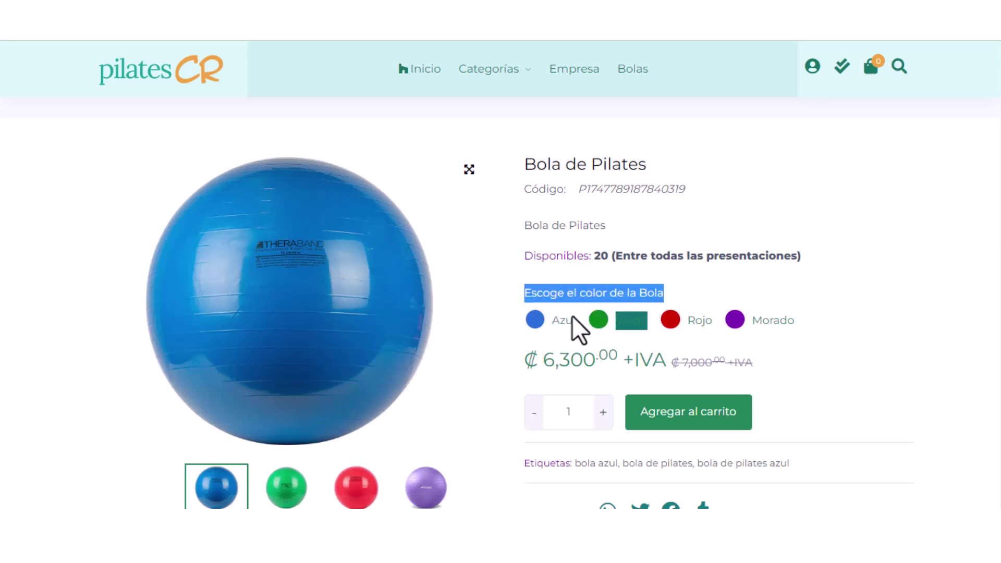
pyautogui.click(832, 303)
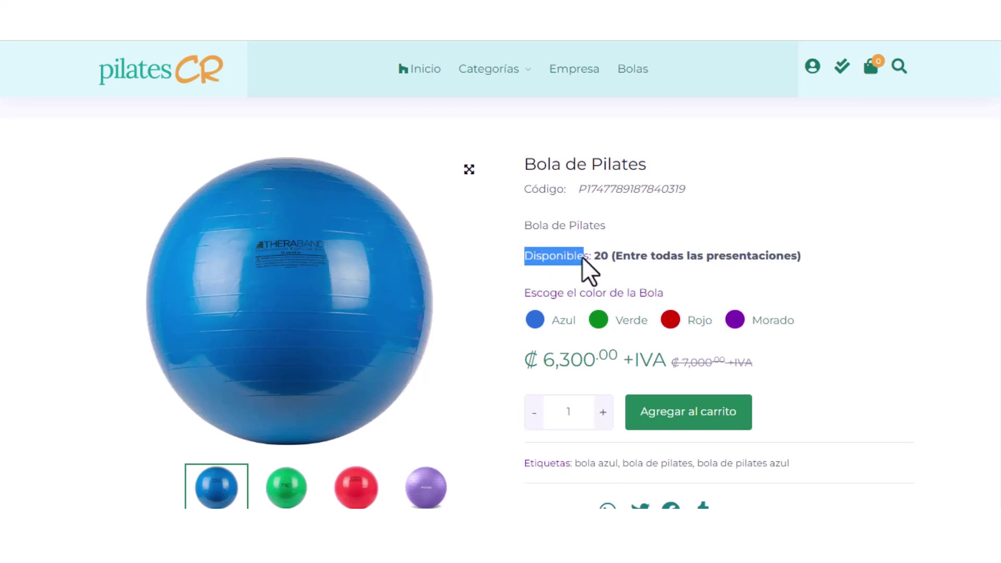
pyautogui.moveTo(582, 258); pyautogui.dragTo(805, 263)
pyautogui.click(849, 263)
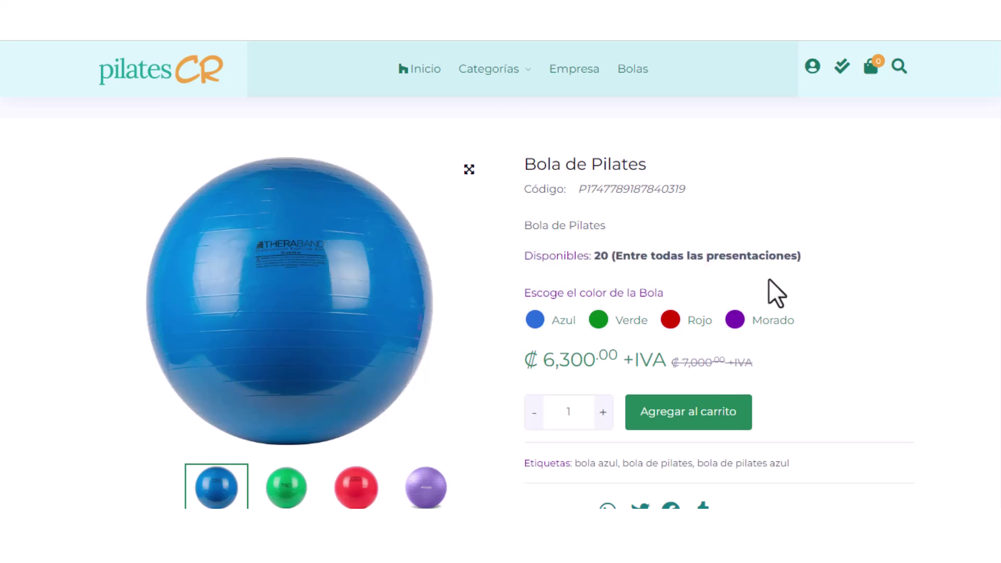
# Step: Check the availability of Azul, Verde, Rojo and Morado one by one, resetting the color selection after each
pyautogui.click(553, 321)
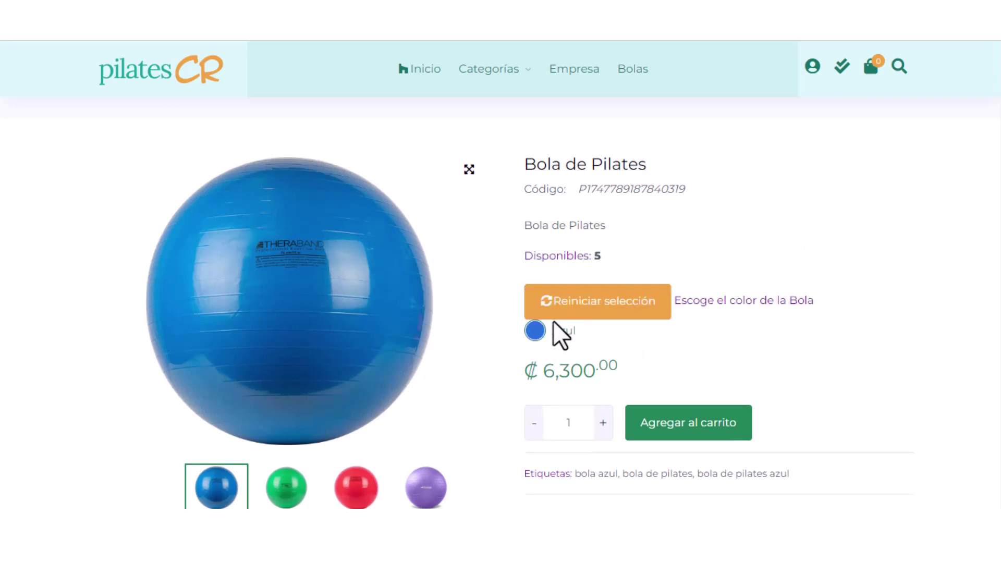
pyautogui.click(641, 306)
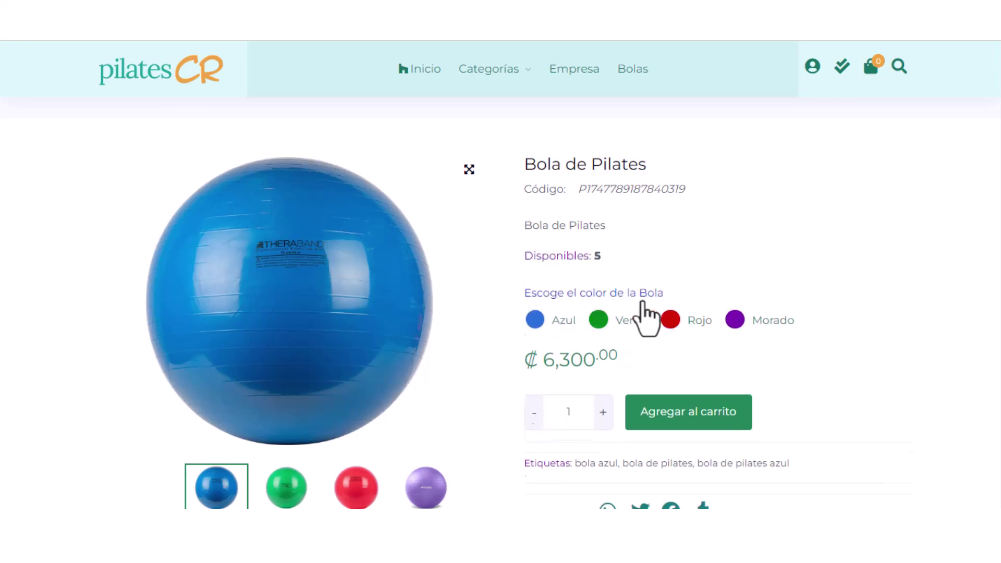
pyautogui.click(599, 321)
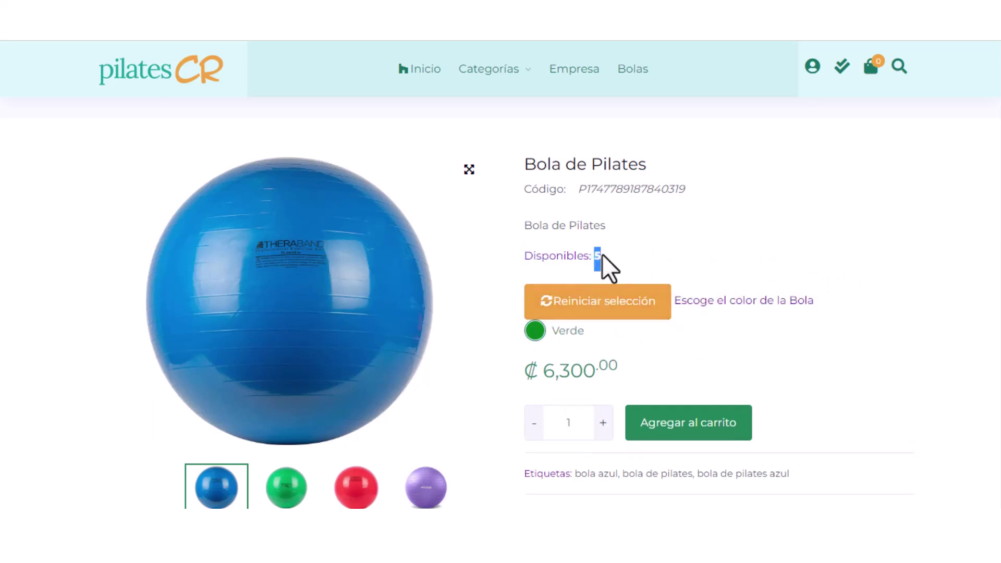
pyautogui.click(608, 299)
pyautogui.click(668, 320)
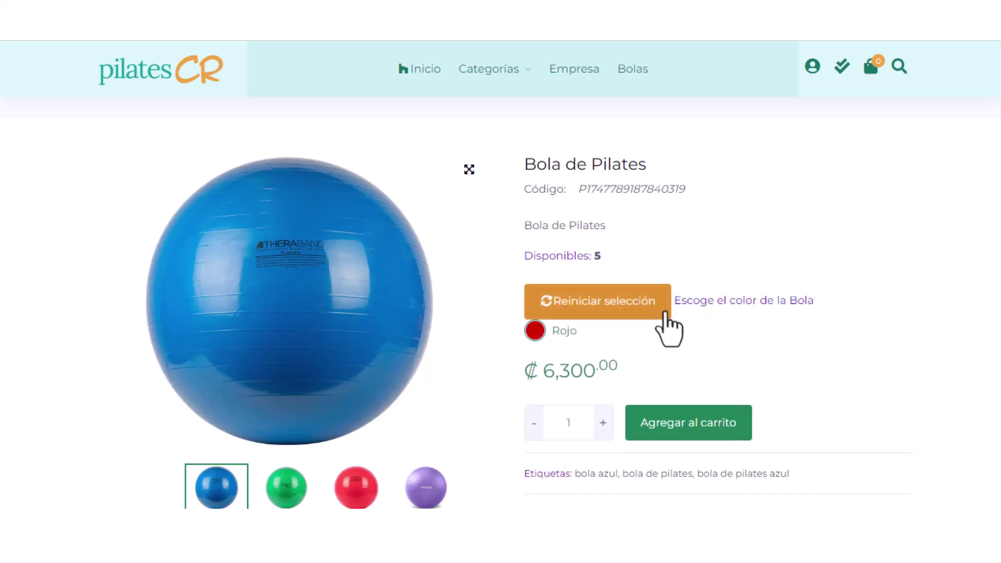
pyautogui.doubleClick(597, 256)
pyautogui.click(633, 307)
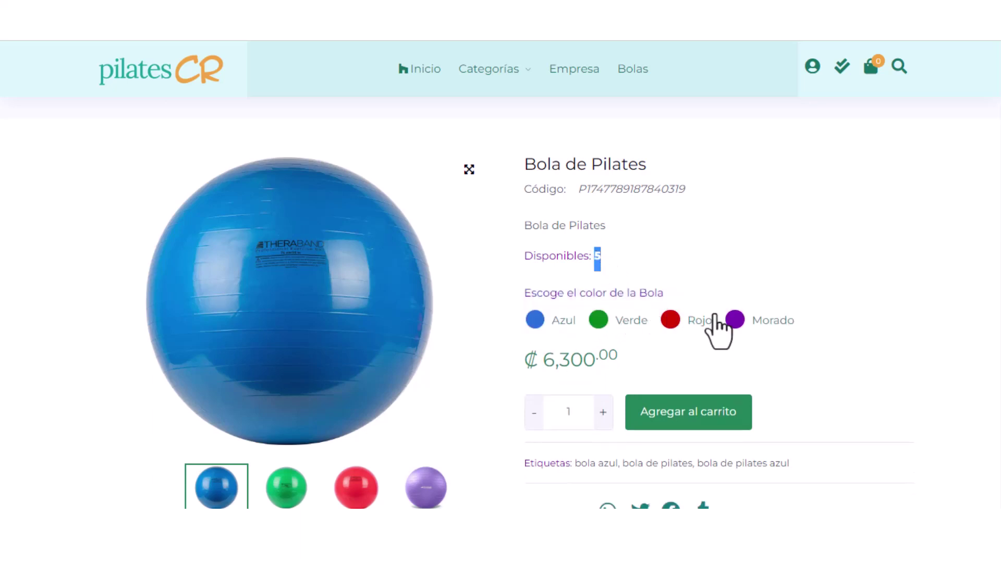
pyautogui.click(734, 319)
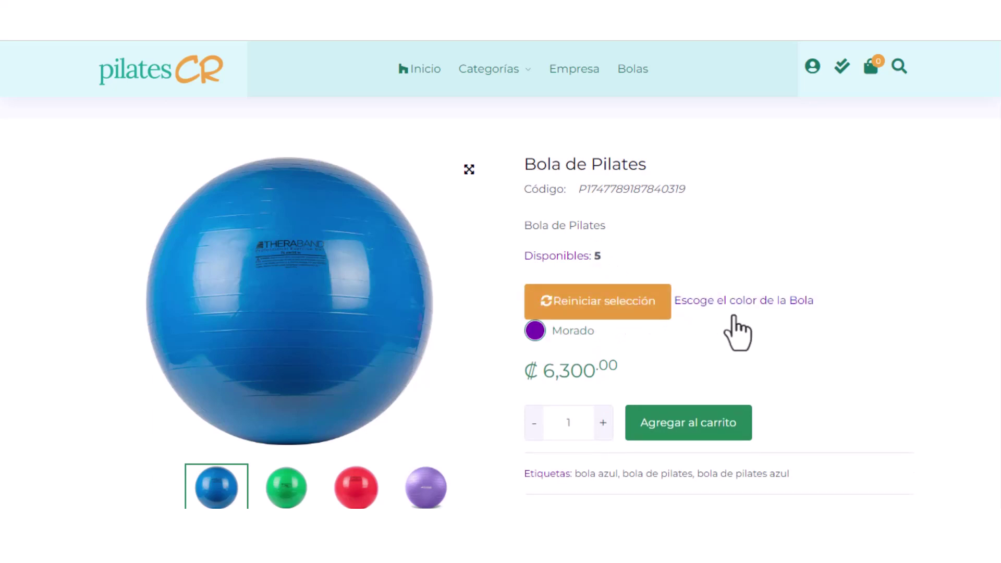
pyautogui.click(611, 304)
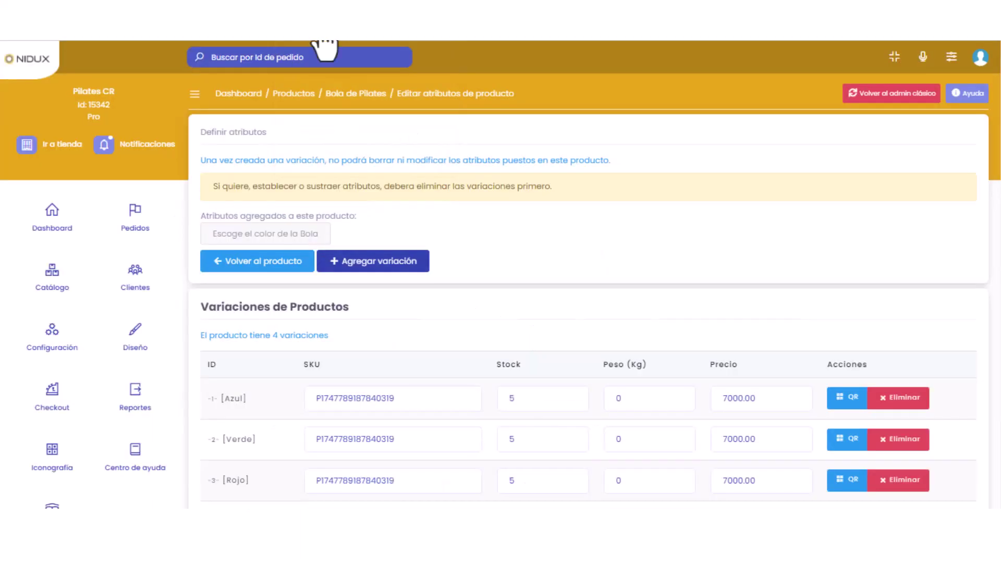
# Step: Return to the Nidux admin and open the catalog's product list
pyautogui.click(55, 276)
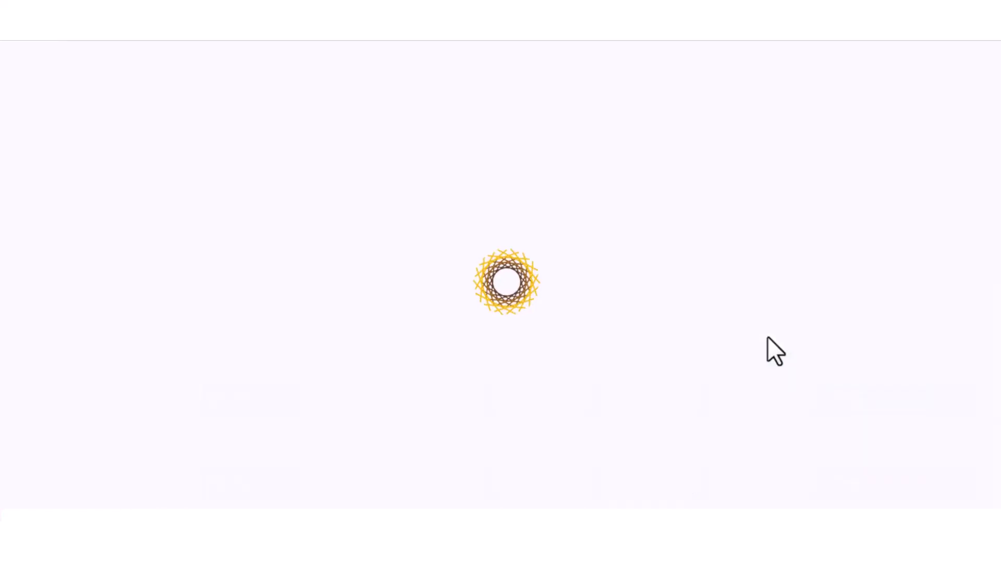
pyautogui.click(282, 224)
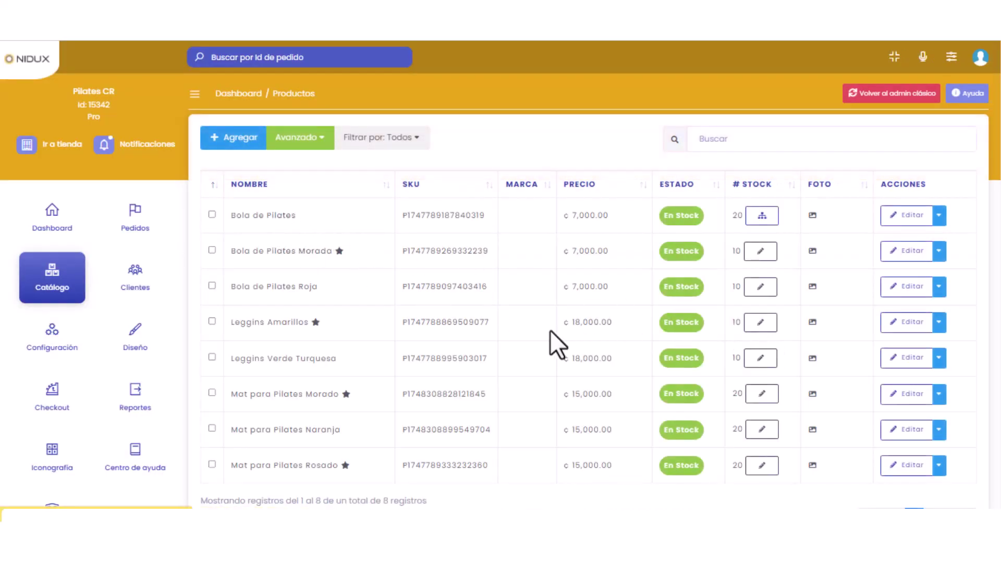
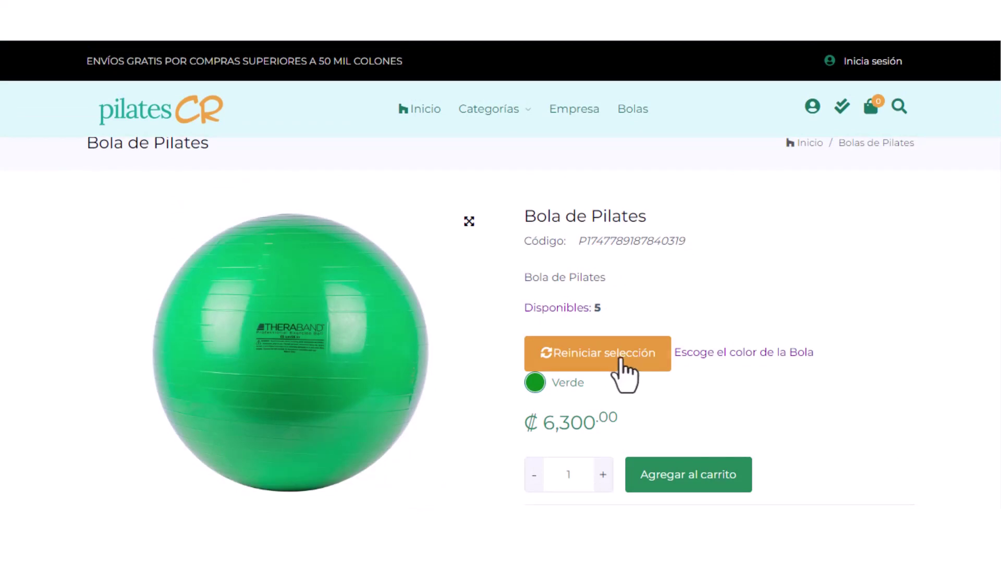
# Step: Reset the color selection on the storefront's Bola de Pilates page and choose Morado to check its image
pyautogui.click(628, 362)
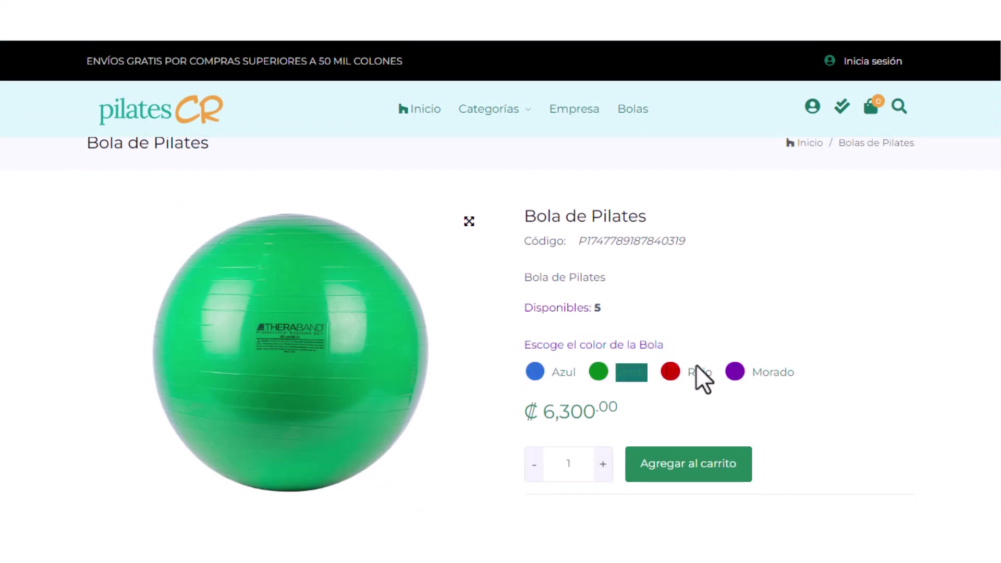
pyautogui.click(737, 372)
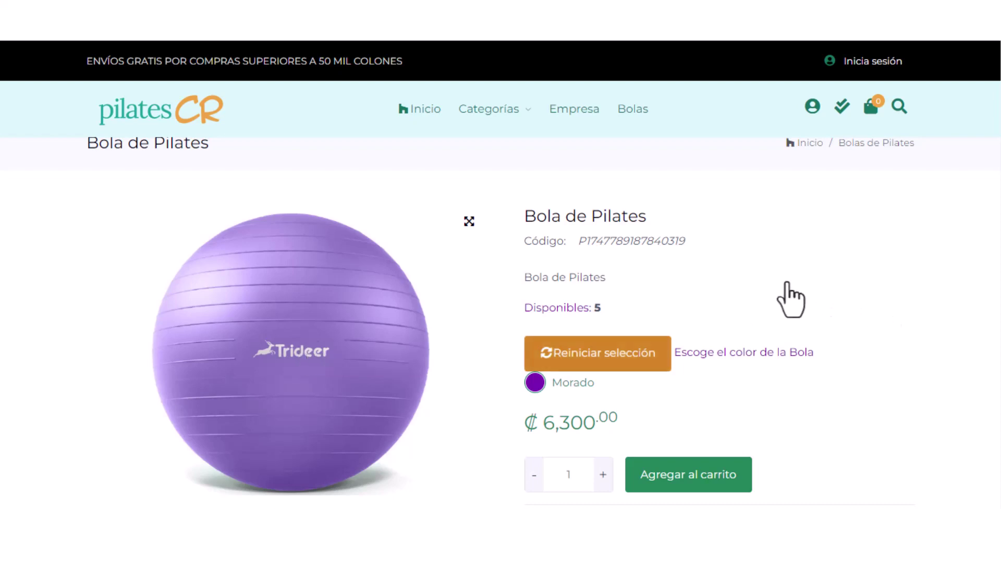
# Step: Go to the store's home page, open the Bolas de Pilates category and view the Bola de Pilates product page
pyautogui.click(162, 118)
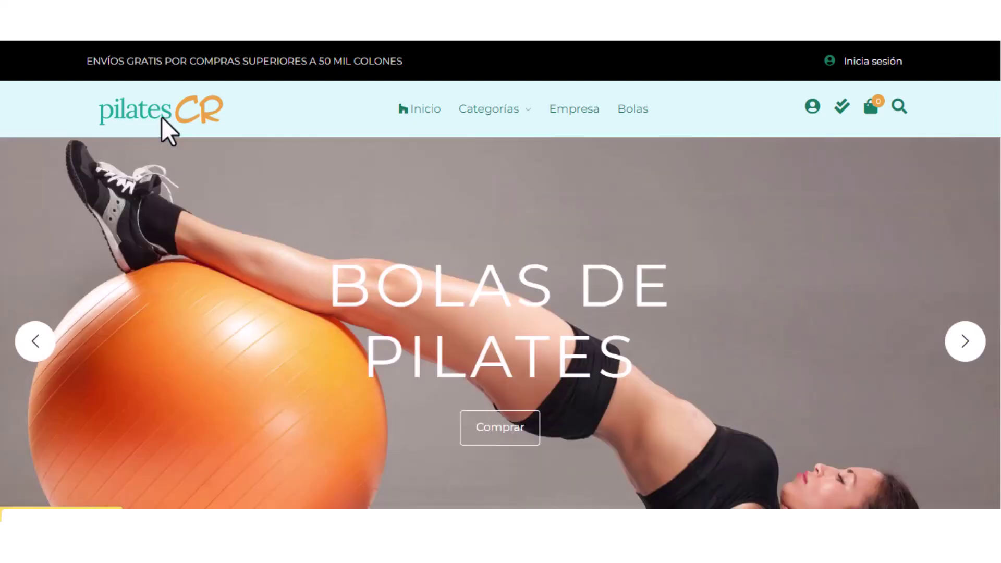
pyautogui.scroll(-2, 166, 118)
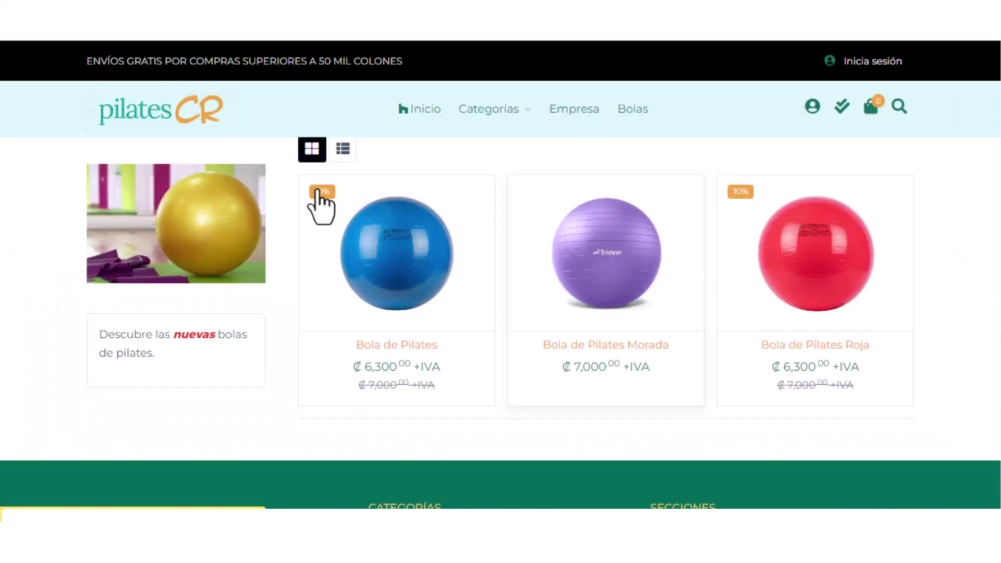
pyautogui.click(301, 168)
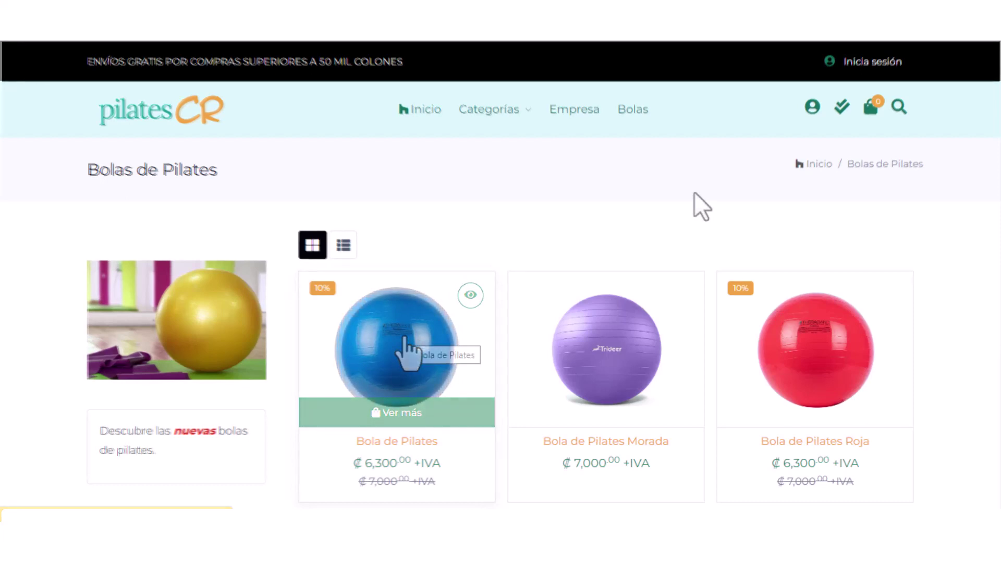
pyautogui.moveTo(442, 320)
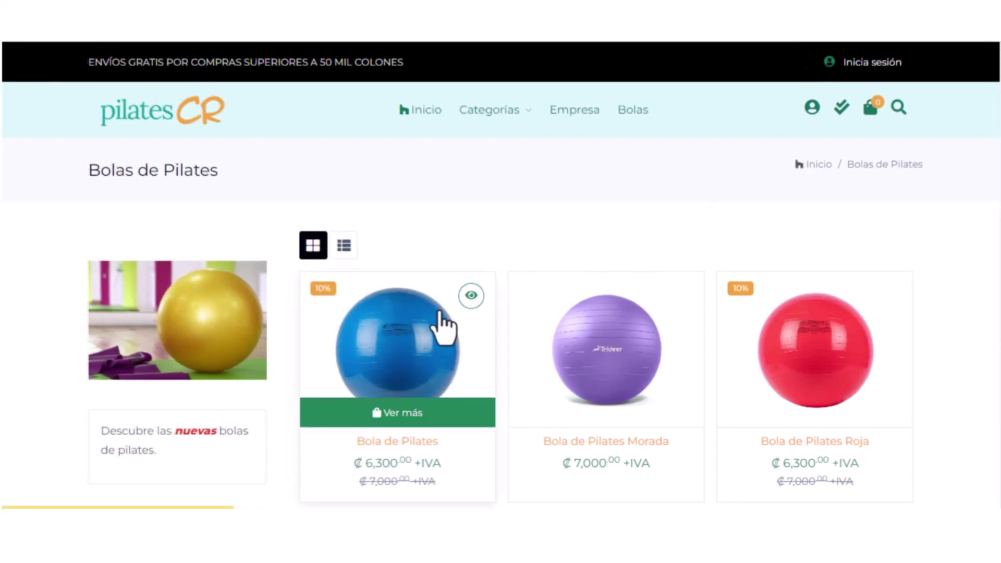
pyautogui.click(446, 322)
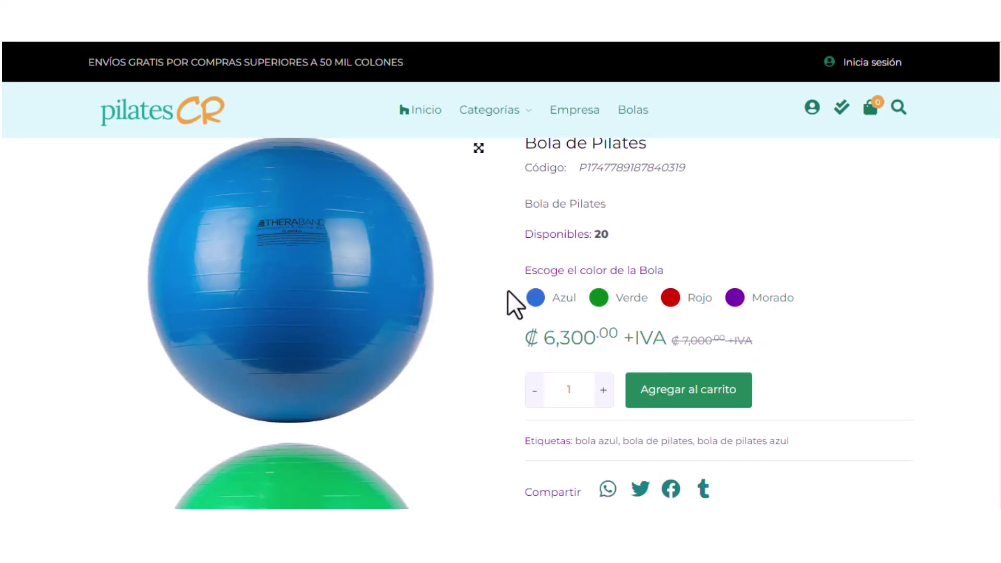
pyautogui.scroll(-4, 508, 290)
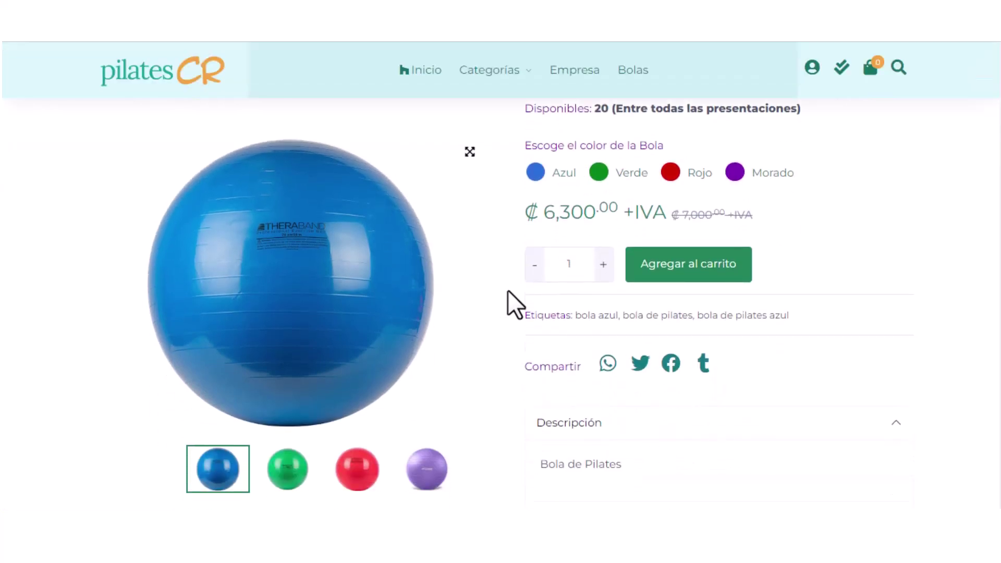
pyautogui.scroll(4, 508, 290)
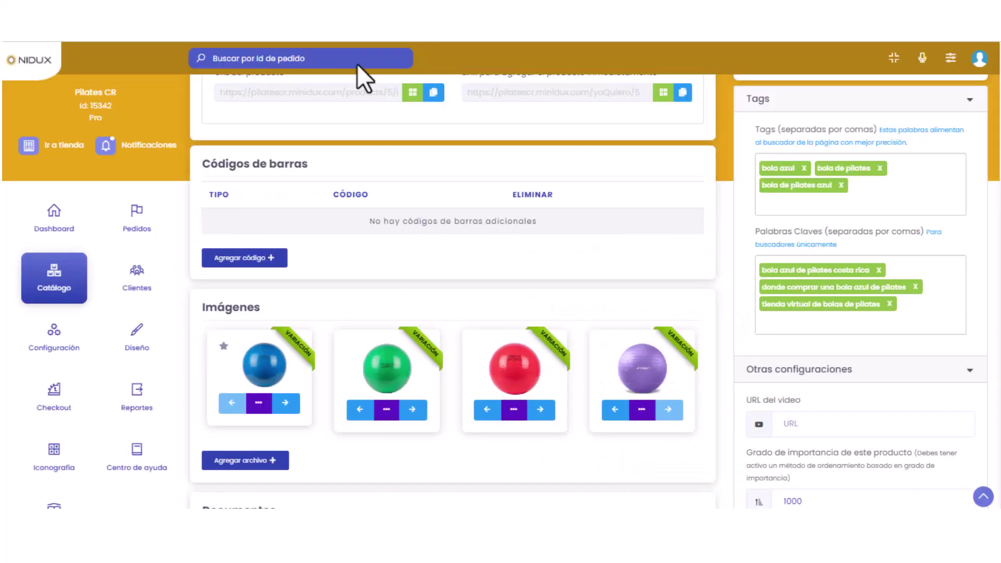
# Step: Review the simple discount and brand fields of the Bola de Pilates product
pyautogui.scroll(10, 605, 250)
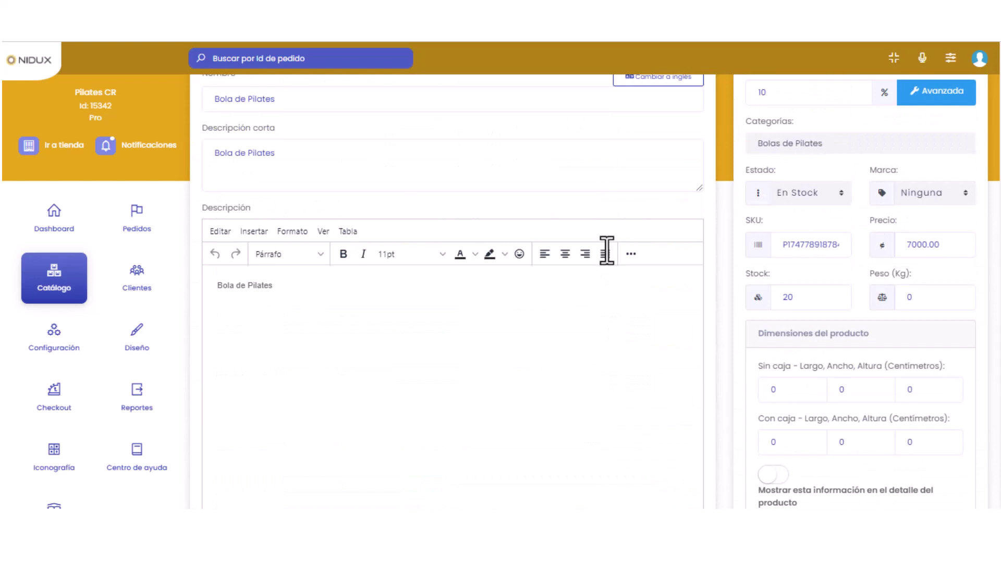
pyautogui.scroll(2, 621, 241)
pyautogui.doubleClick(758, 166)
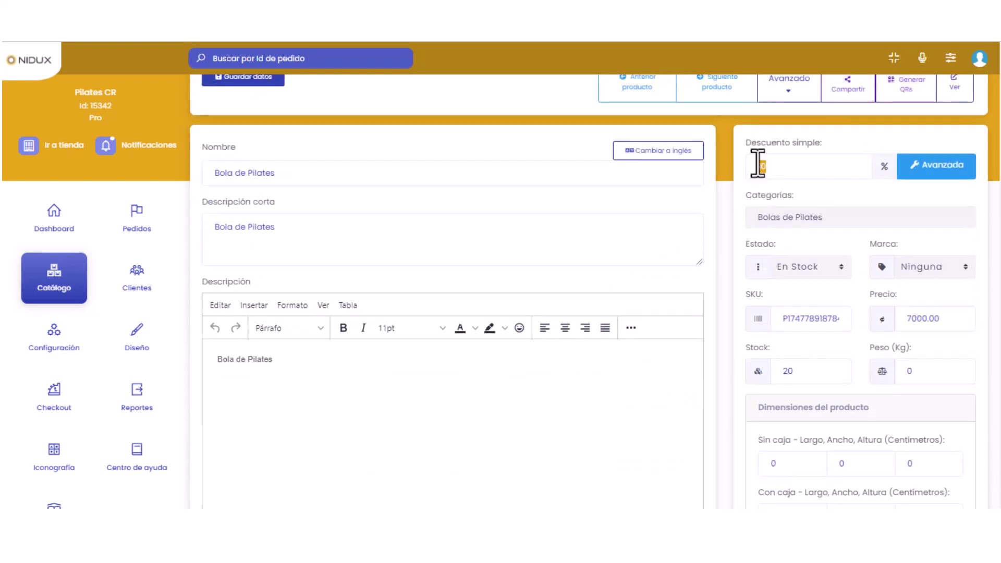
pyautogui.click(872, 243)
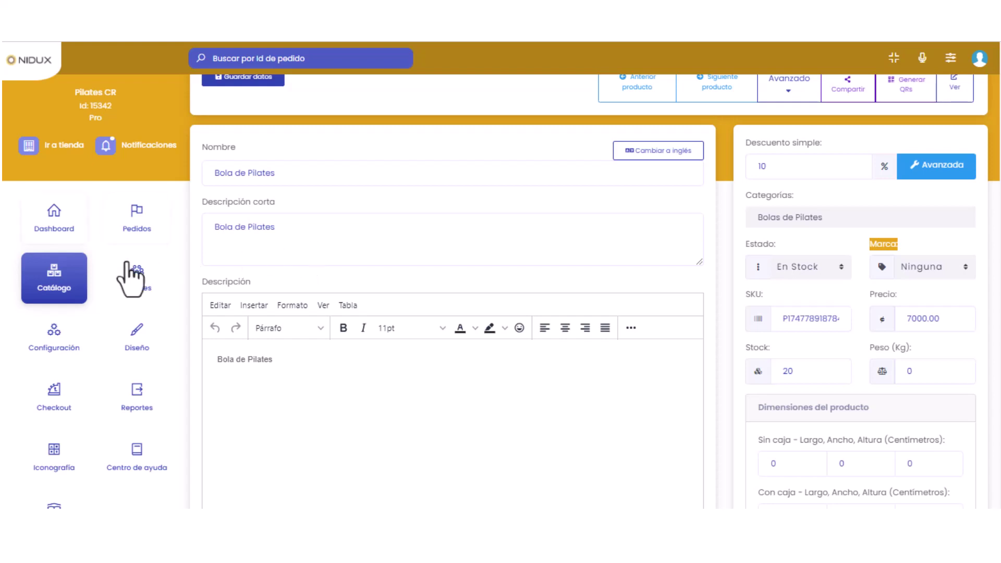
# Step: Open the catalog's brands and add a new brand named Pilatescr
pyautogui.click(58, 268)
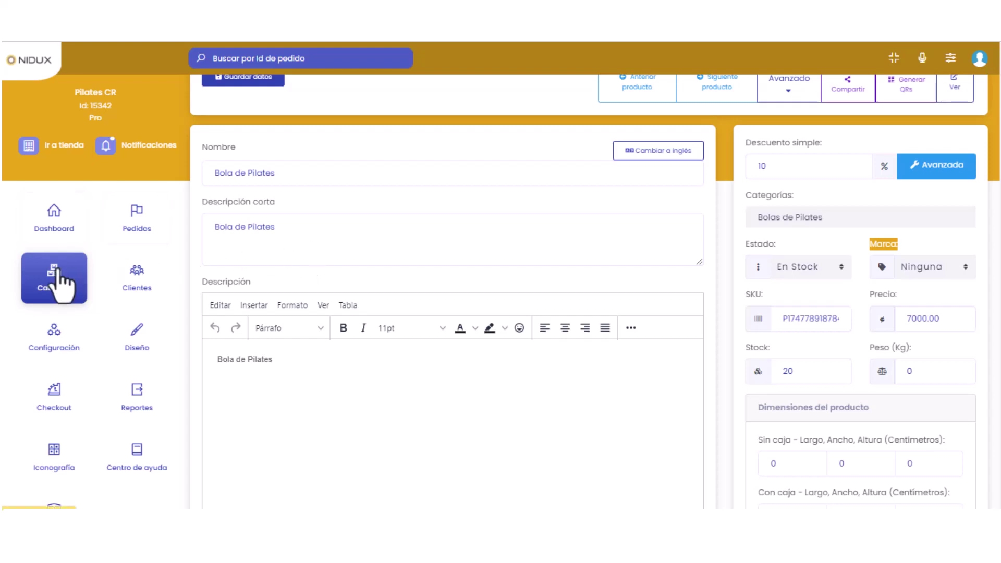
pyautogui.click(32, 292)
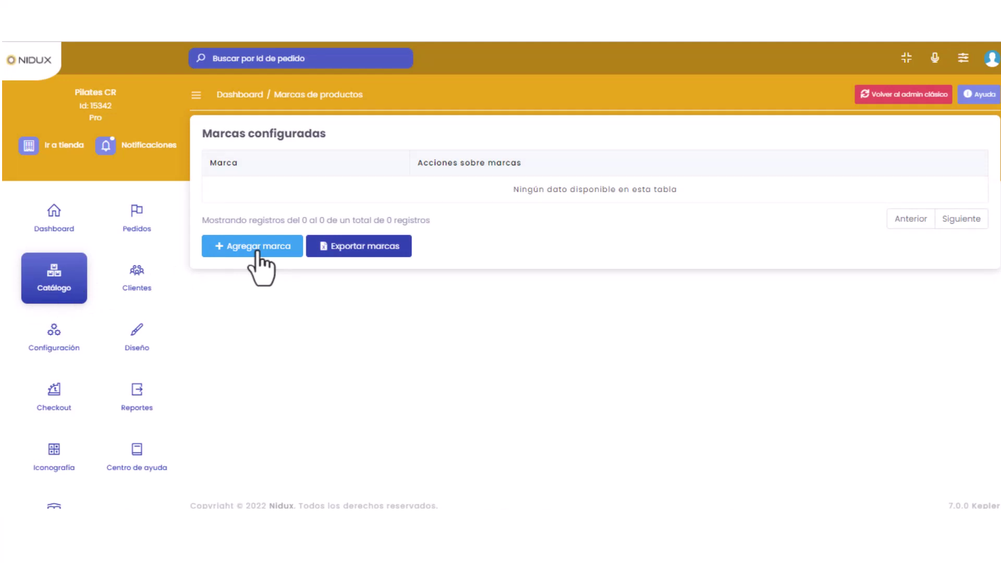
pyautogui.click(258, 252)
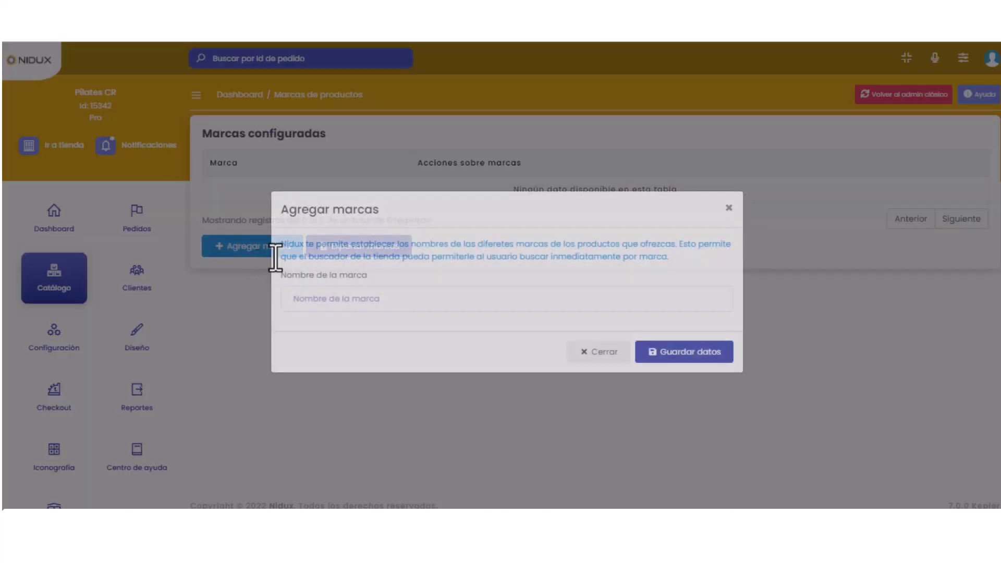
pyautogui.click(389, 300)
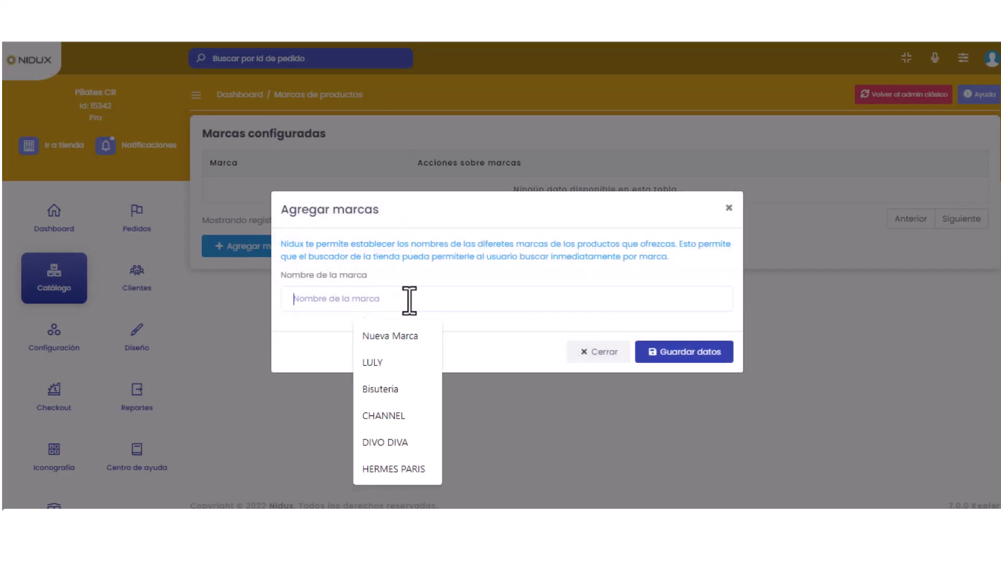
pyautogui.write('Pilatescr')
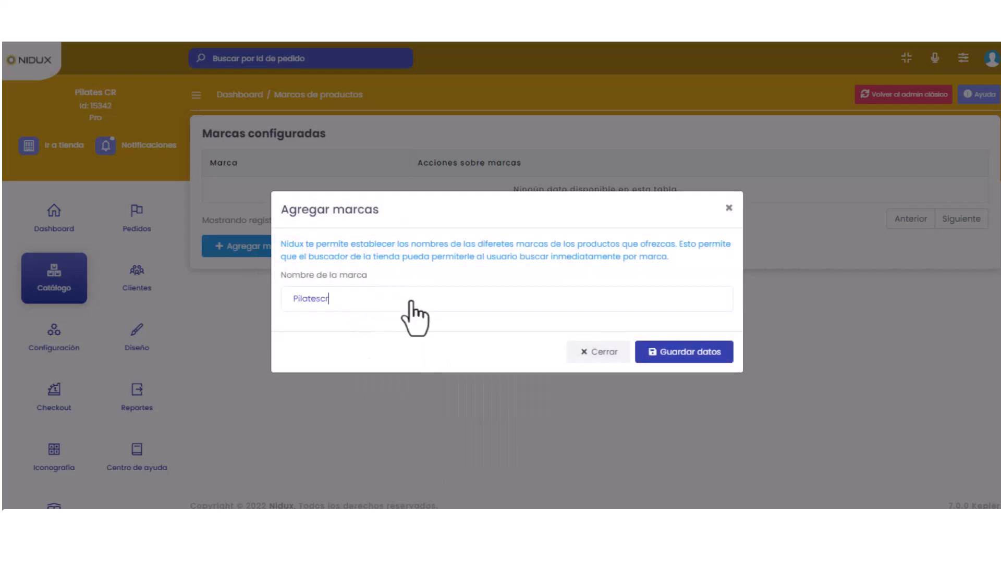
pyautogui.click(685, 352)
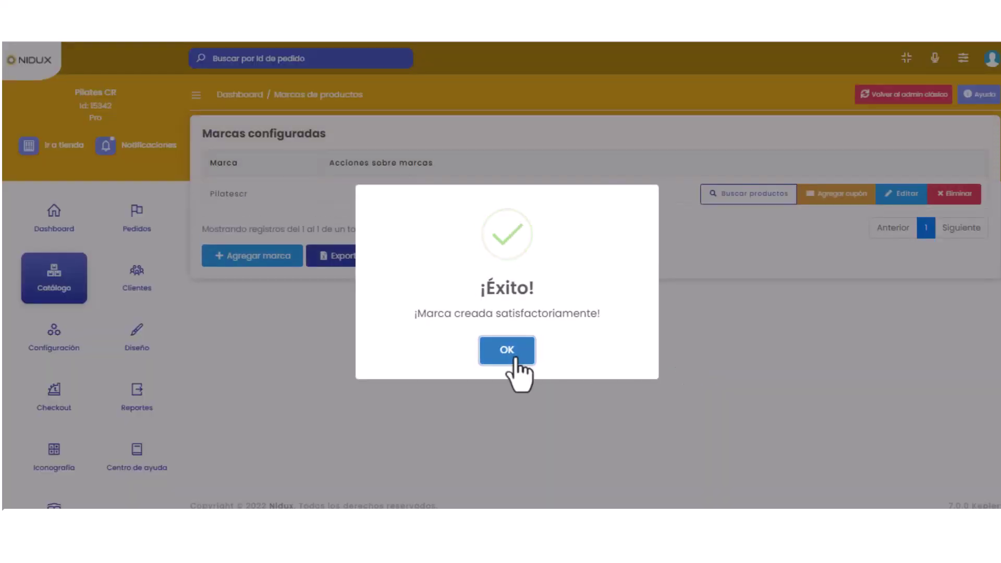
pyautogui.click(516, 359)
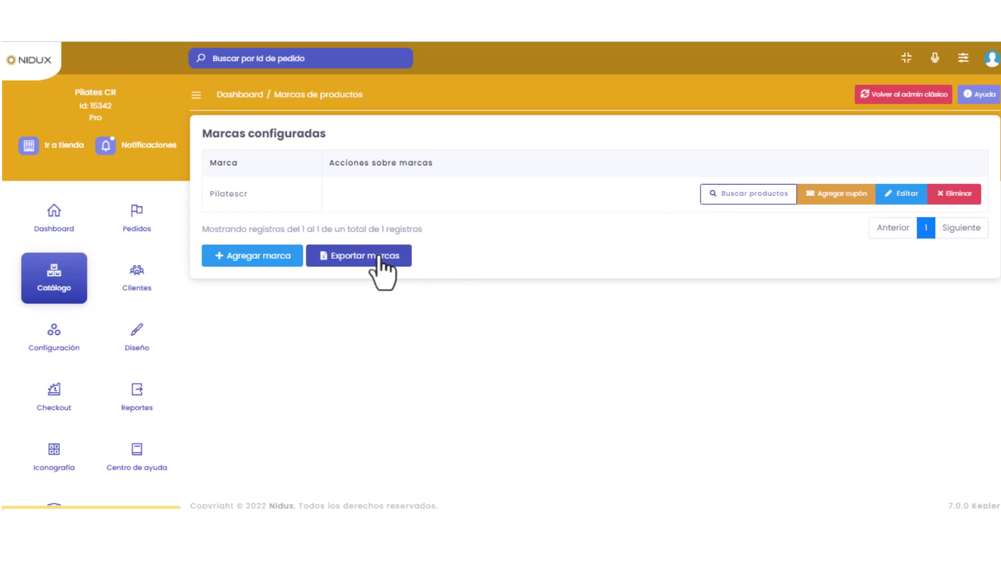
# Step: Reopen Bola de Pilates from the catalog's products and assign it the brand Pilatescr
pyautogui.click(60, 276)
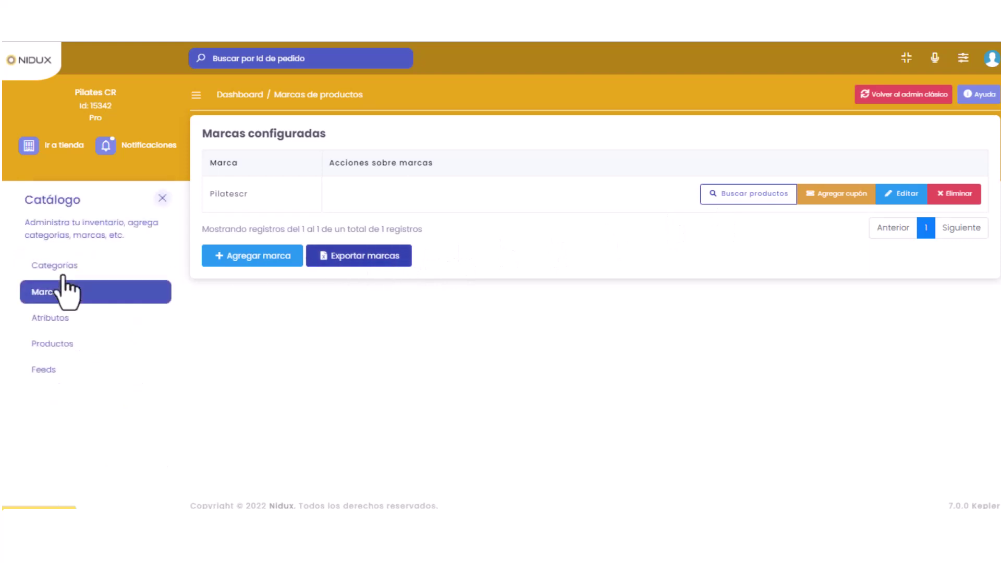
pyautogui.click(54, 344)
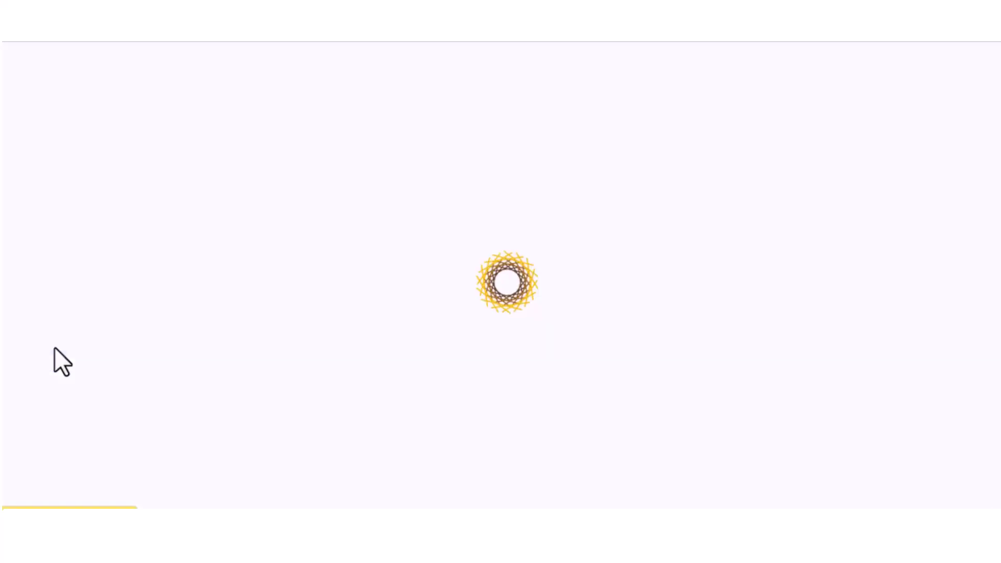
pyautogui.click(258, 216)
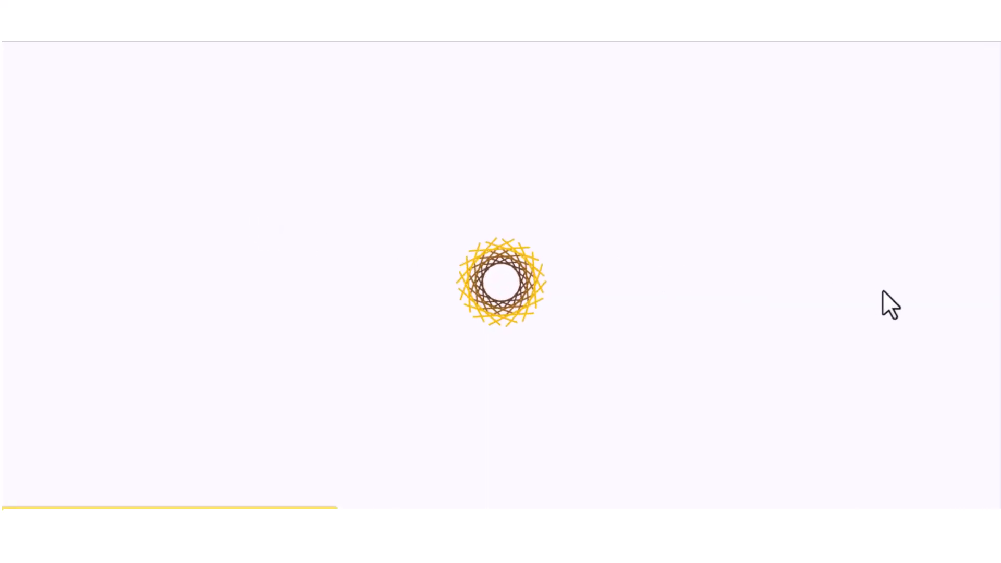
pyautogui.scroll(-2, 897, 292)
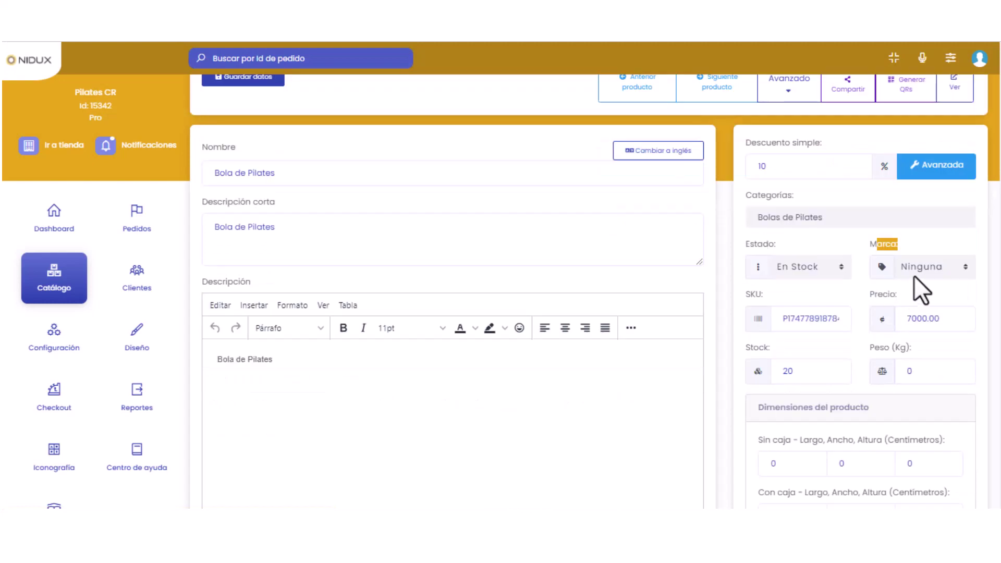
pyautogui.click(937, 265)
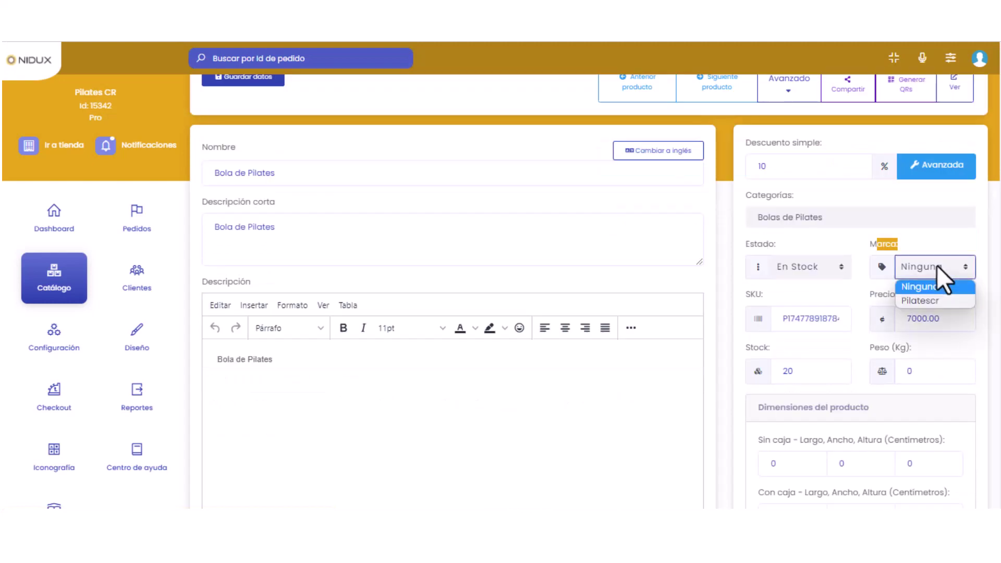
pyautogui.click(945, 302)
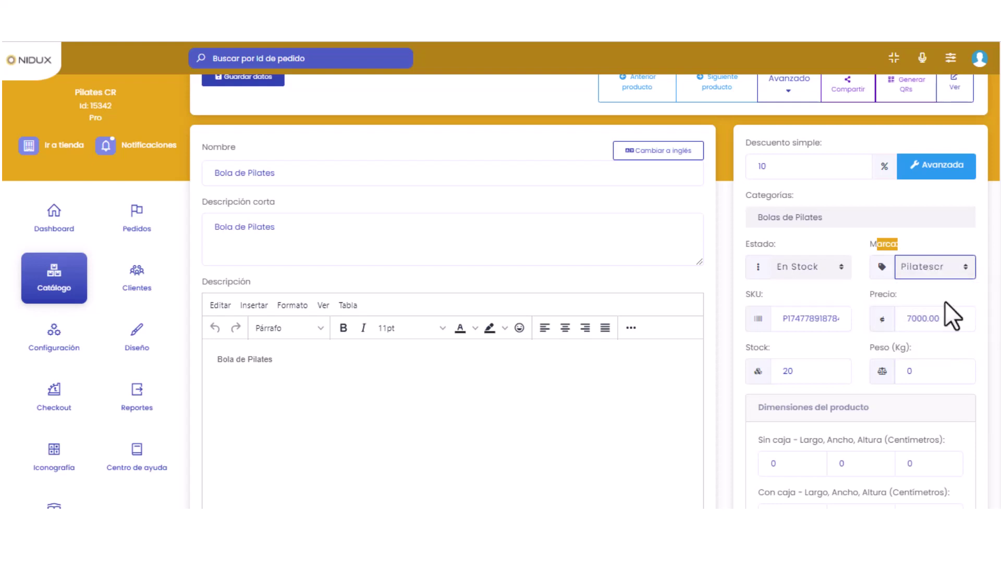
pyautogui.click(903, 245)
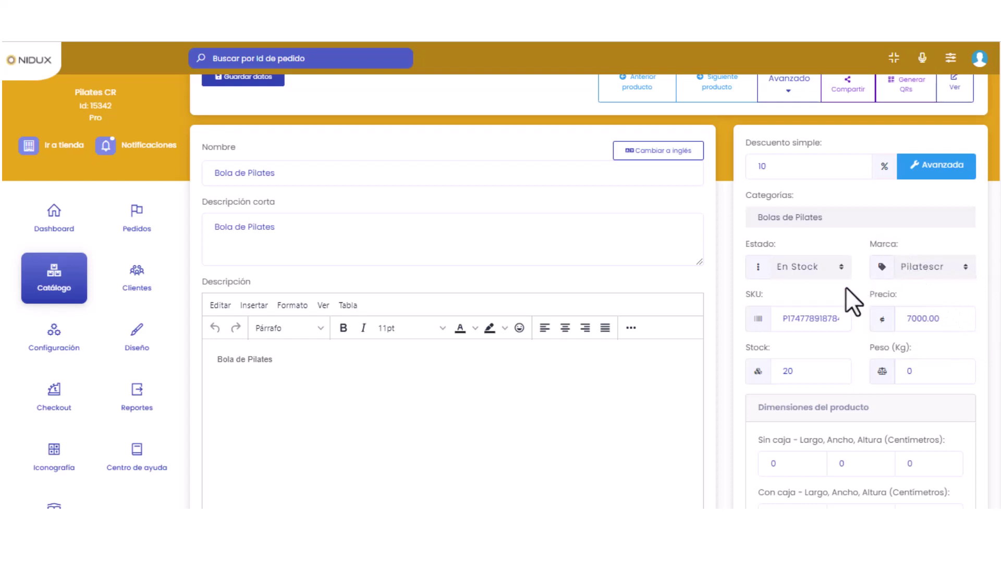
# Step: Set the product's length, width and height to 20 cm each without box and 25 cm each with box
pyautogui.scroll(-4, 846, 287)
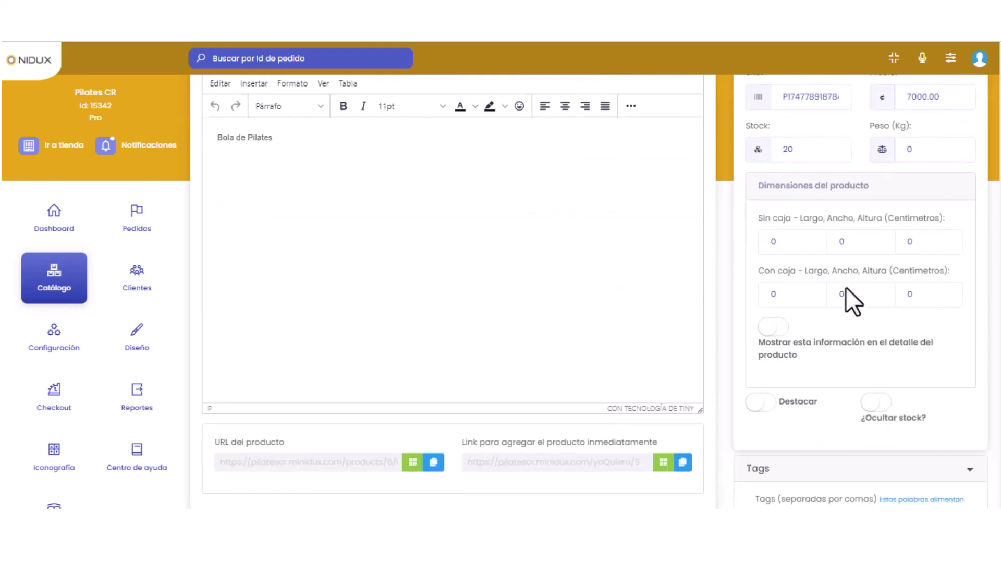
pyautogui.doubleClick(775, 241)
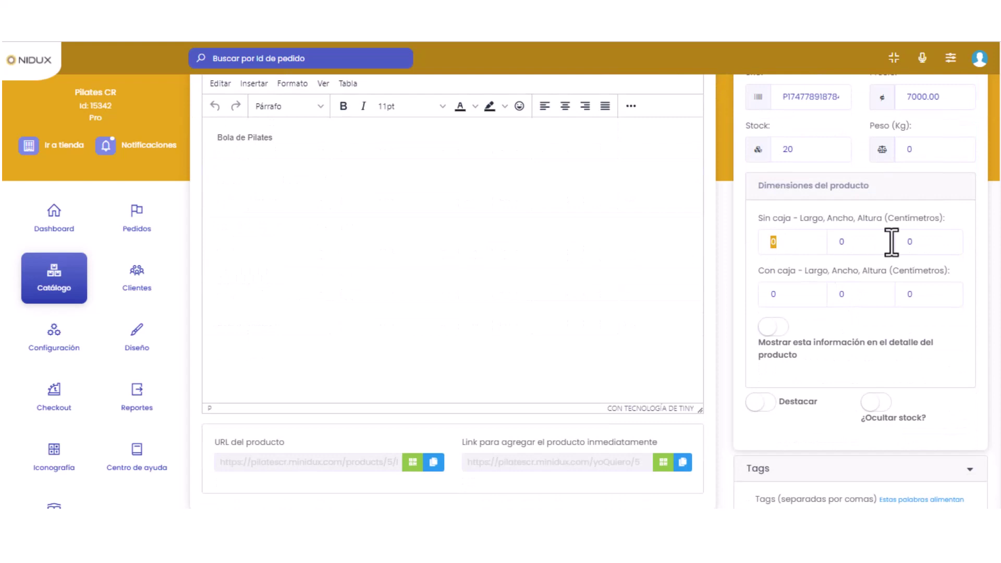
pyautogui.write('20')
pyautogui.doubleClick(828, 240)
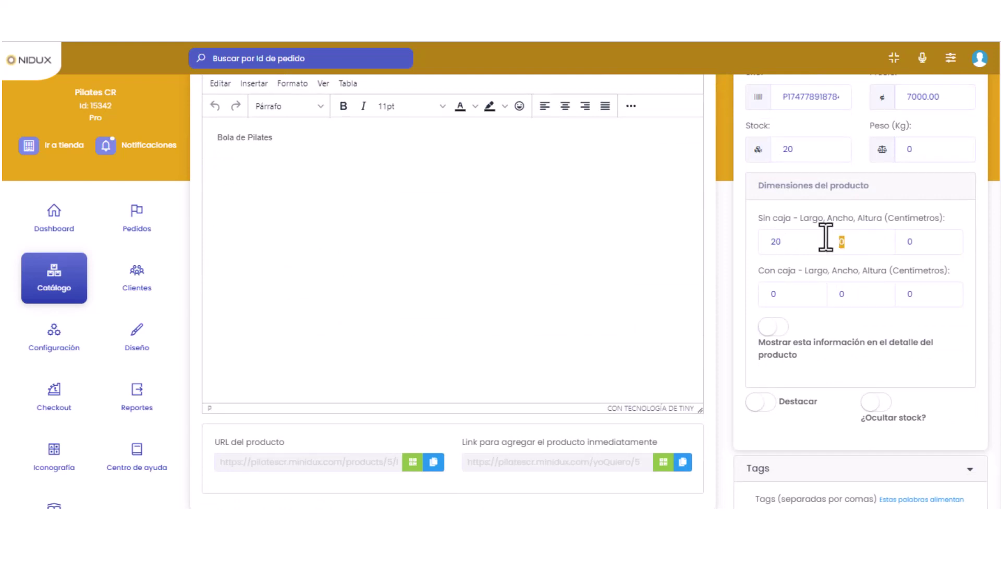
pyautogui.write('20')
pyautogui.doubleClick(918, 243)
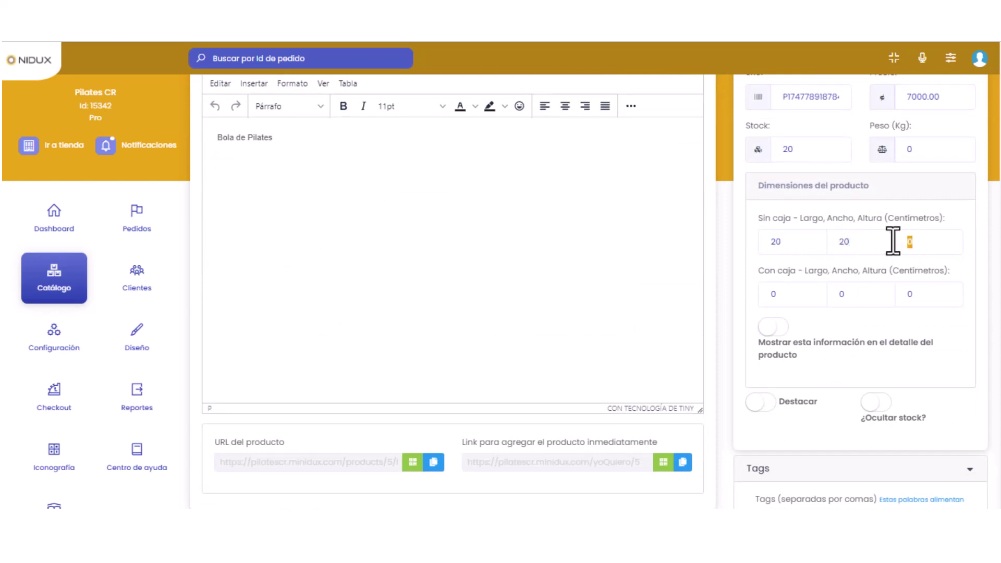
pyautogui.write('20')
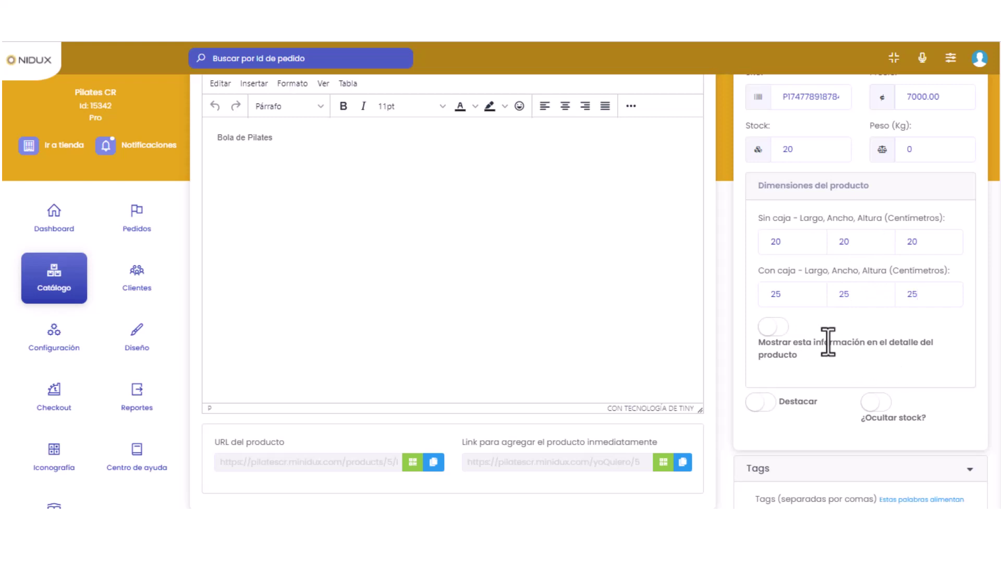
# Step: Enable showing the dimensions in the product detail and mark the product as featured (Destacar)
pyautogui.click(763, 354)
pyautogui.scroll(-2, 764, 361)
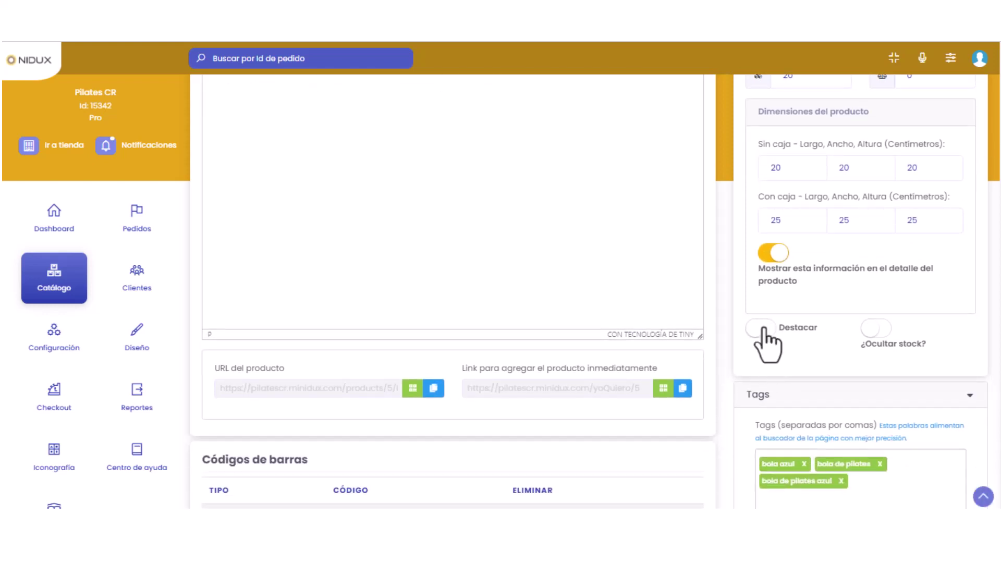
pyautogui.click(763, 328)
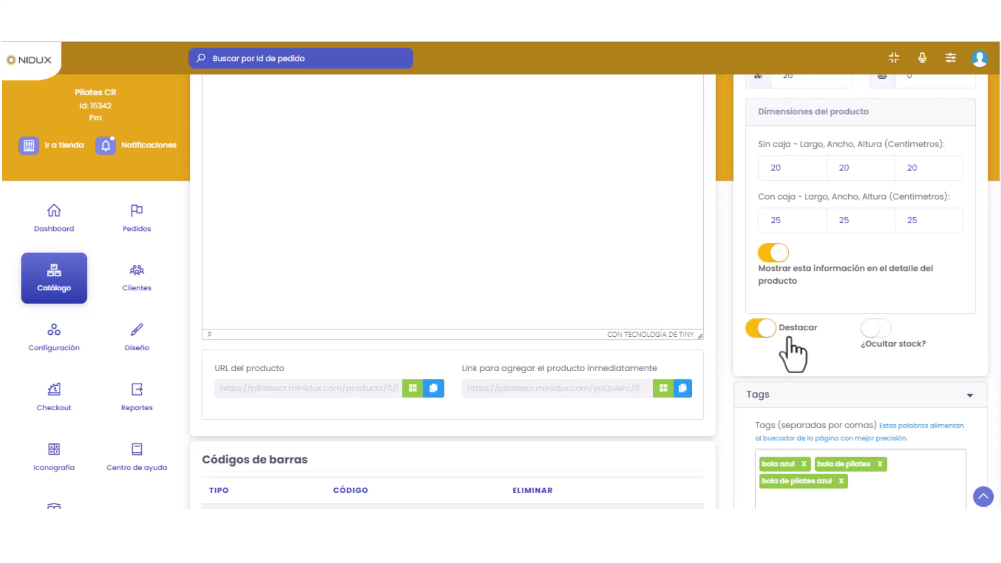
pyautogui.click(764, 330)
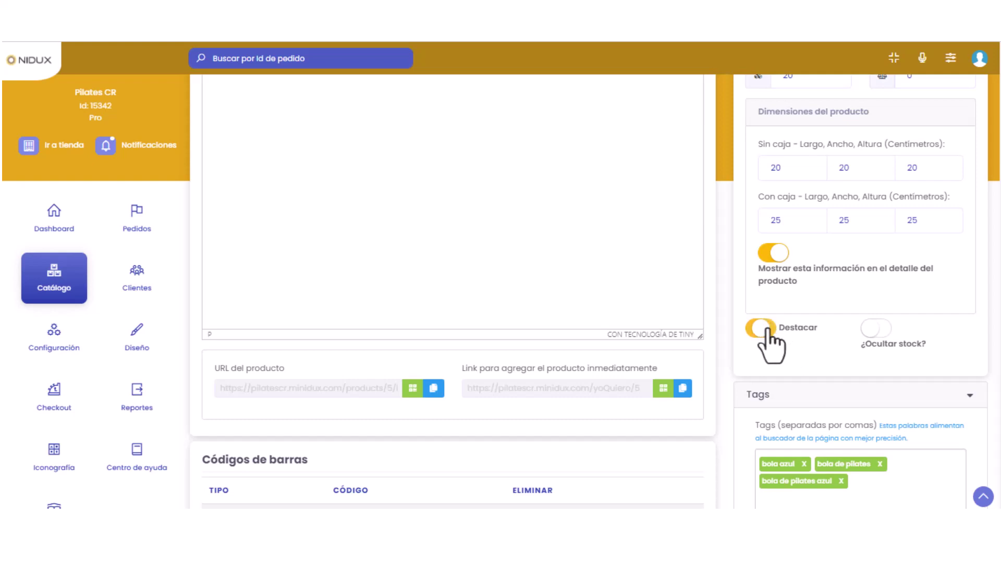
pyautogui.click(767, 332)
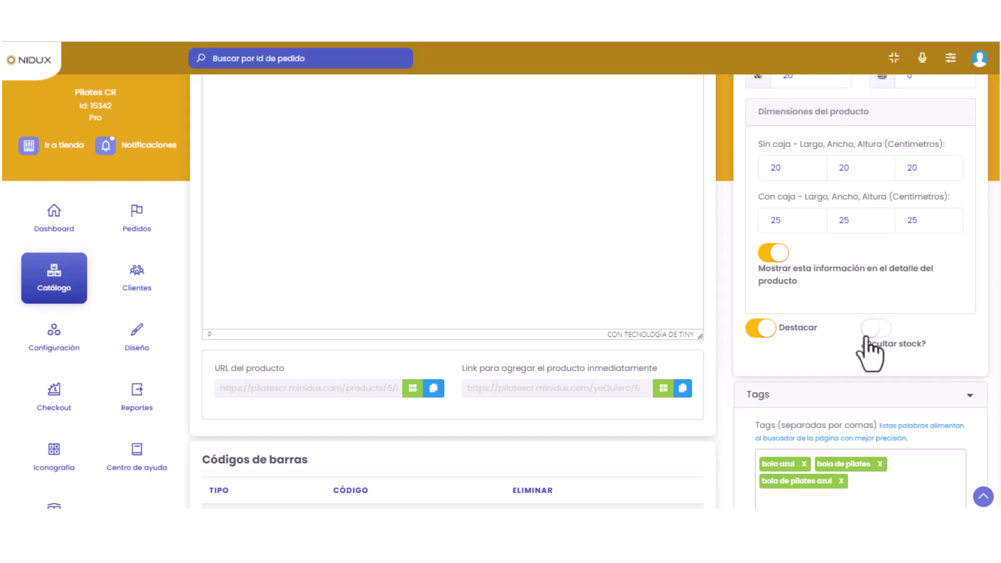
# Step: Check the product's stock field and turn on the option to hide its stock
pyautogui.scroll(3, 870, 354)
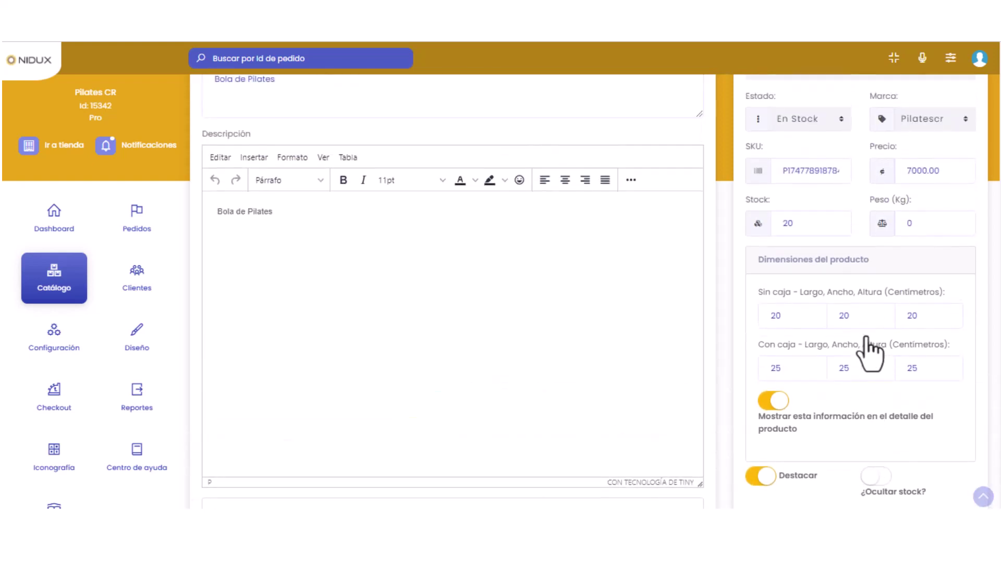
pyautogui.doubleClick(749, 199)
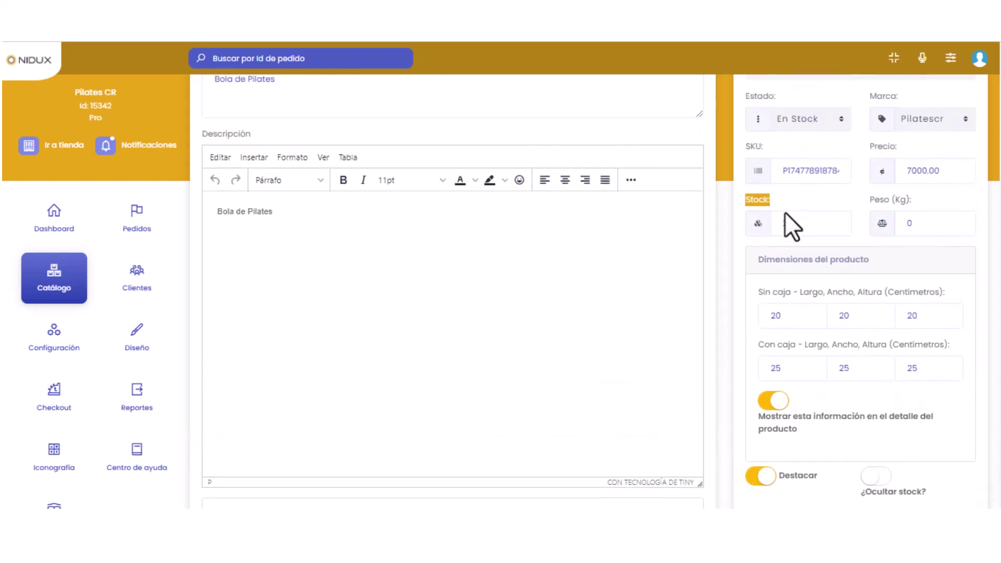
pyautogui.write('20')
pyautogui.scroll(-3, 818, 362)
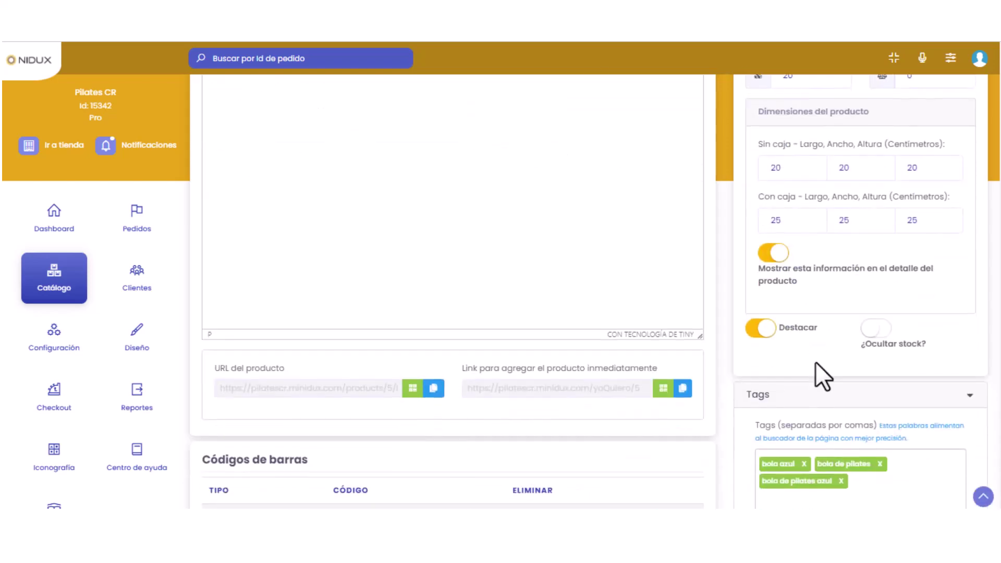
pyautogui.scroll(3, 816, 339)
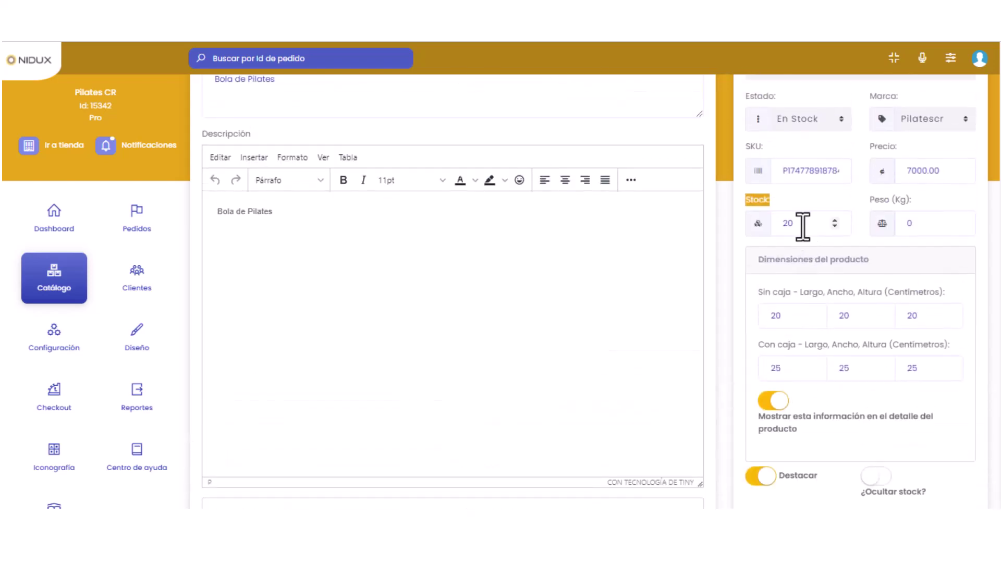
pyautogui.scroll(-4, 830, 338)
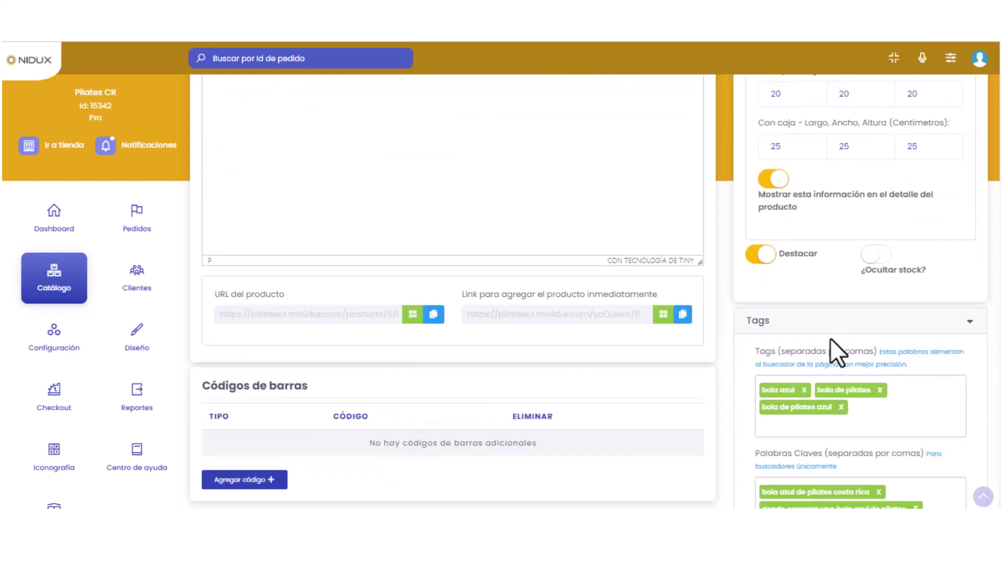
pyautogui.click(877, 255)
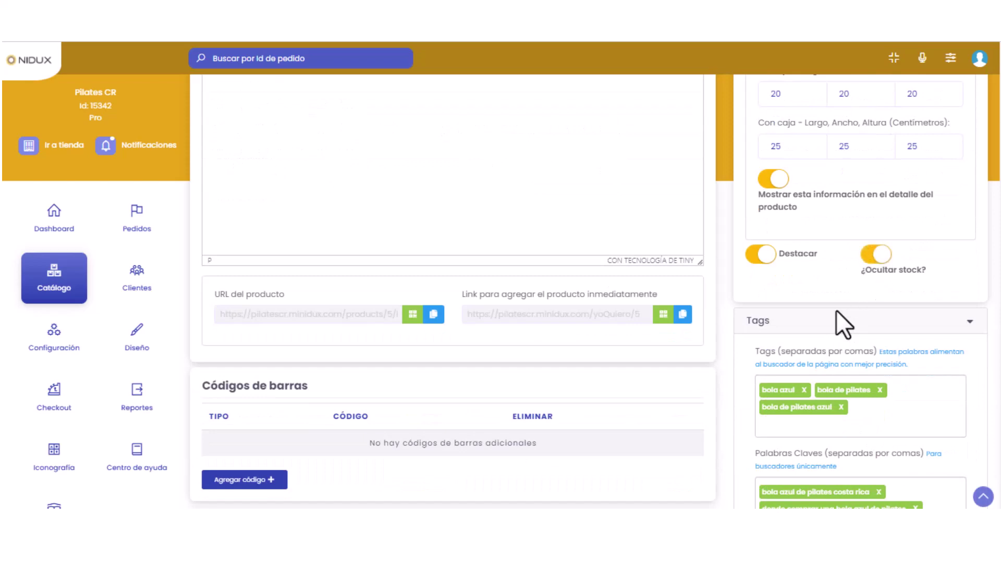
# Step: Switch to YouTube and copy the share link of the video "Pilates con Pelota. Clase completa."
pyautogui.scroll(-7, 836, 312)
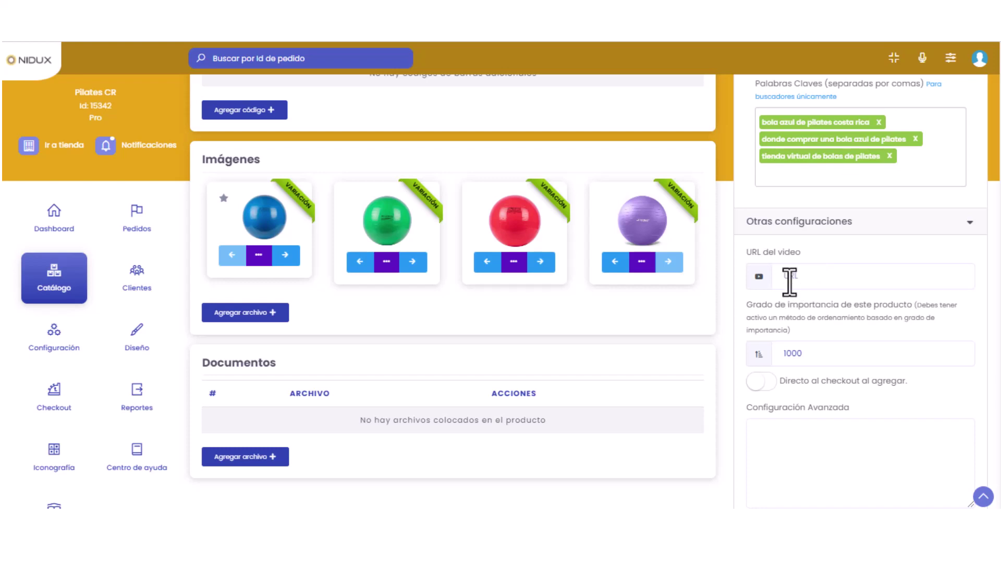
pyautogui.click(553, 31)
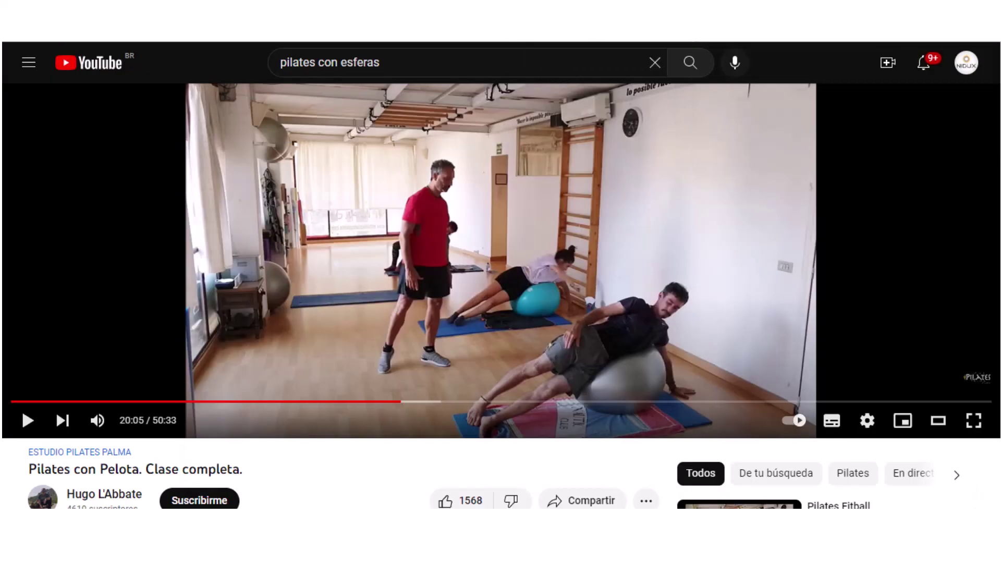
pyautogui.scroll(-3, 566, 167)
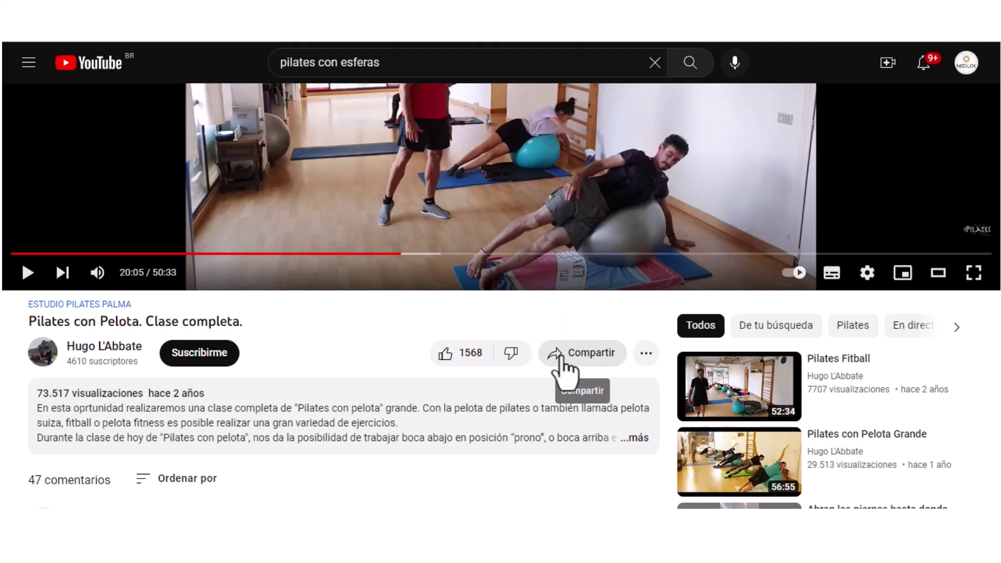
pyautogui.click(565, 372)
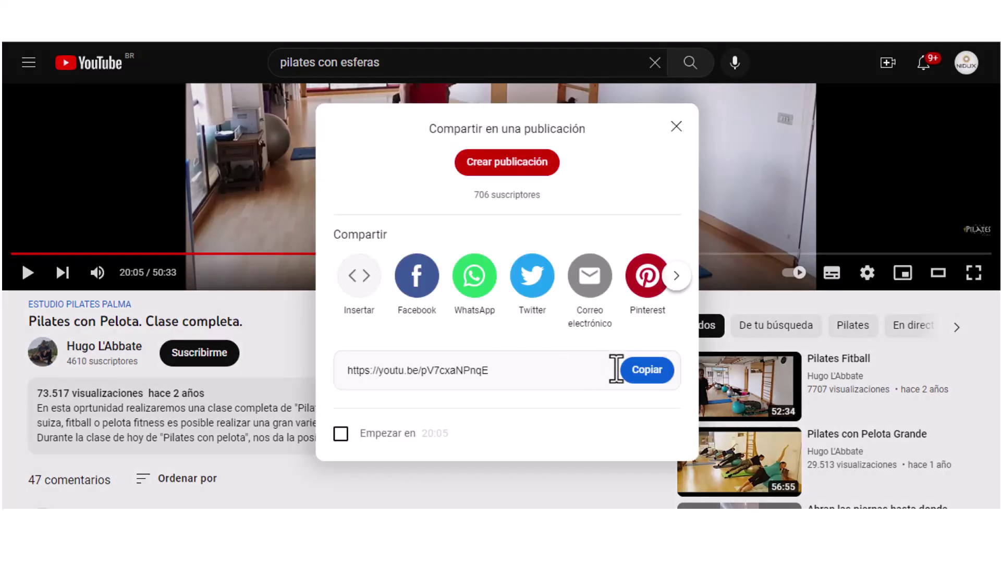
pyautogui.click(645, 371)
pyautogui.hotkey('ctrl', 'c')
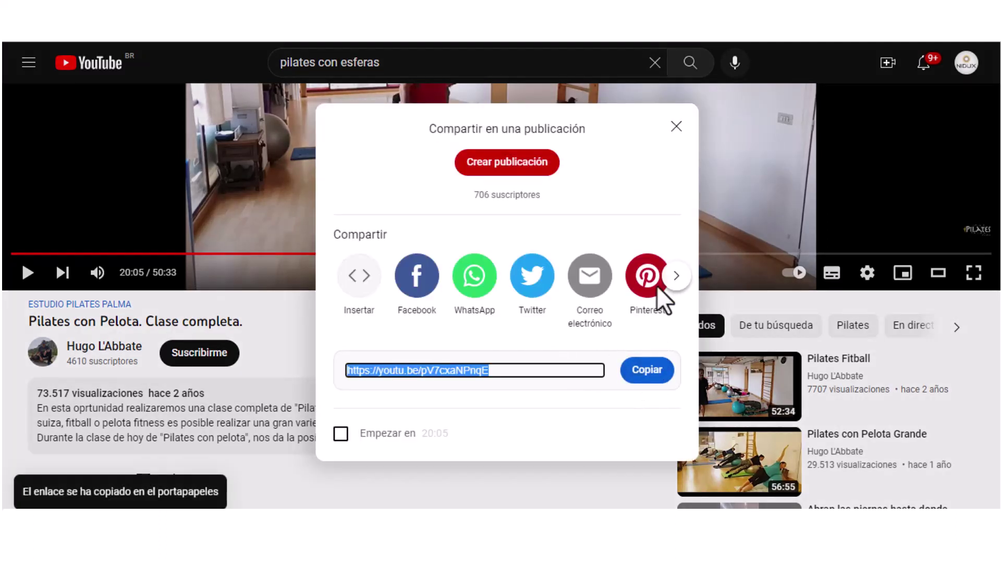
pyautogui.click(677, 127)
pyautogui.hotkey('ctrl', 'Tab')
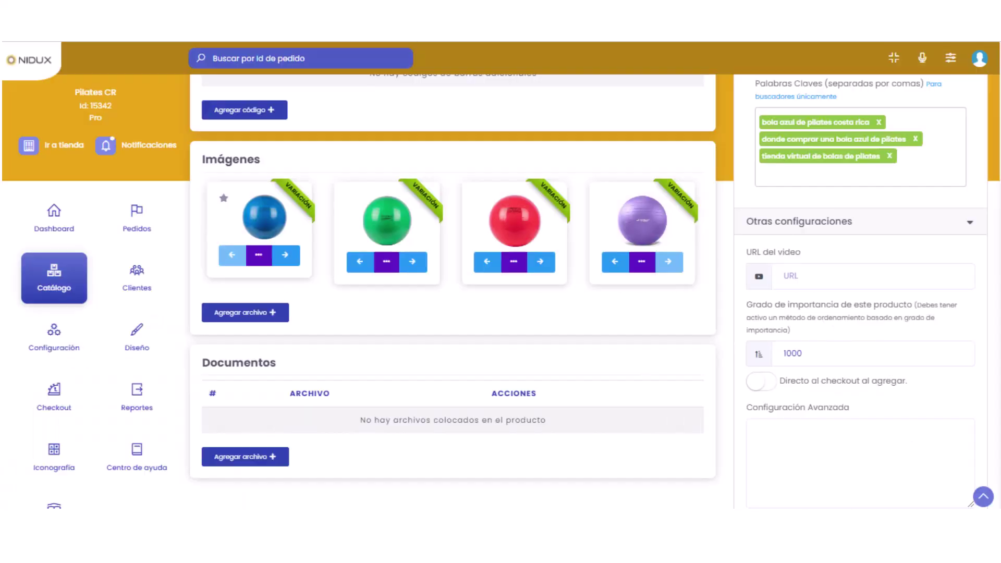
pyautogui.click(828, 280)
pyautogui.hotkey('ctrl', 'v')
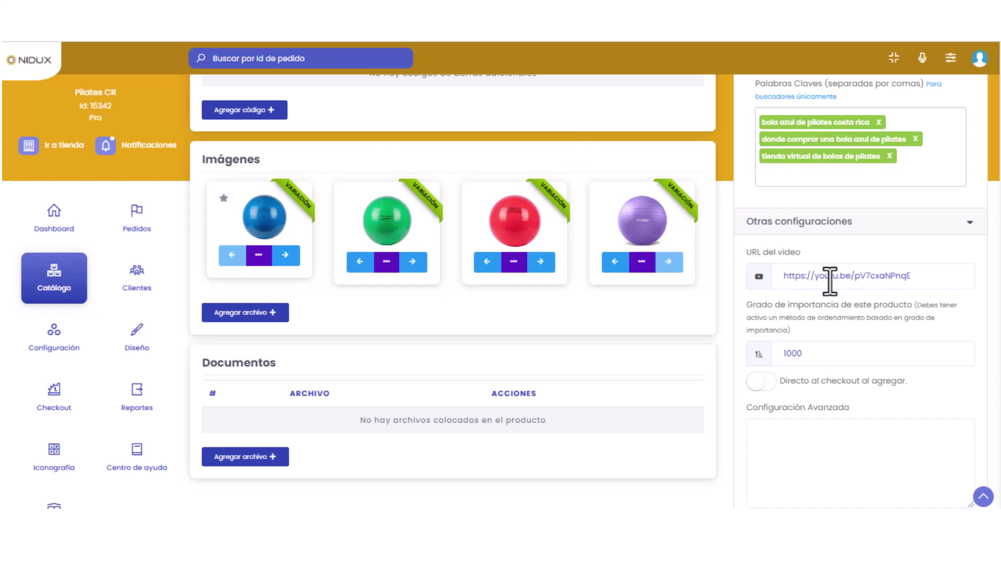
pyautogui.moveTo(917, 277); pyautogui.dragTo(779, 276)
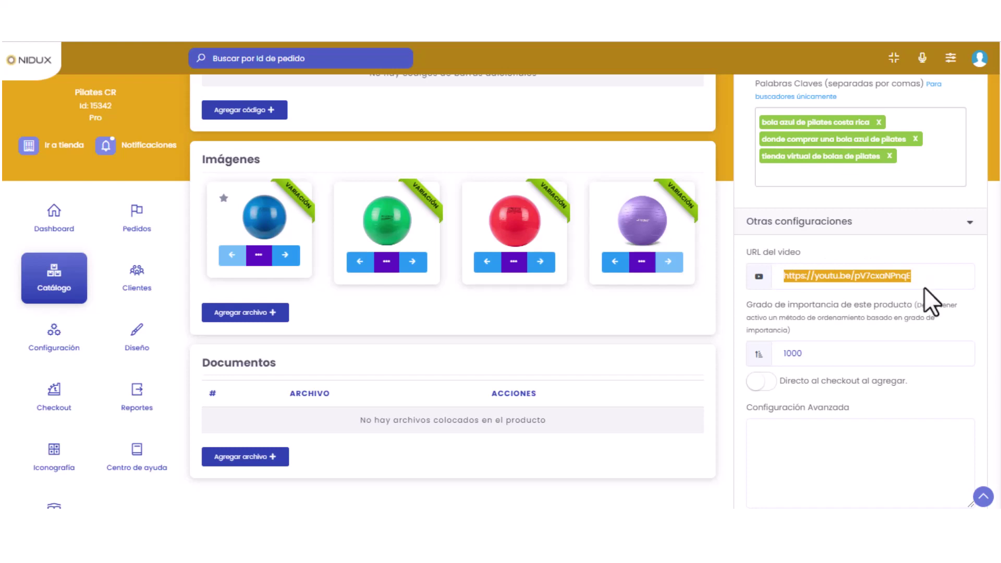
# Step: Examine the product's importance grade (Grado de importancia) and view the Bolas de Pilates category in the storefront
pyautogui.scroll(-2, 924, 288)
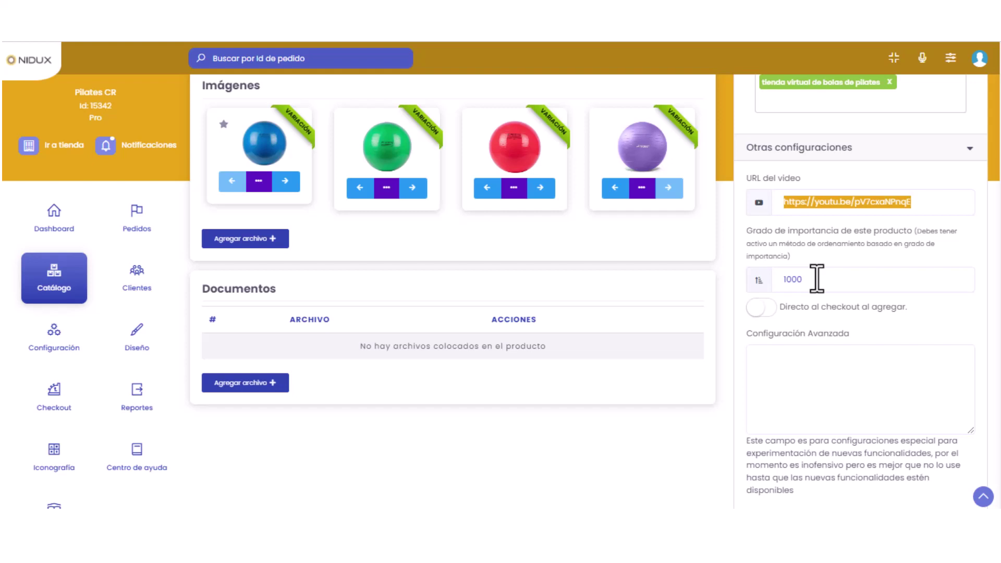
pyautogui.moveTo(817, 279); pyautogui.dragTo(769, 271)
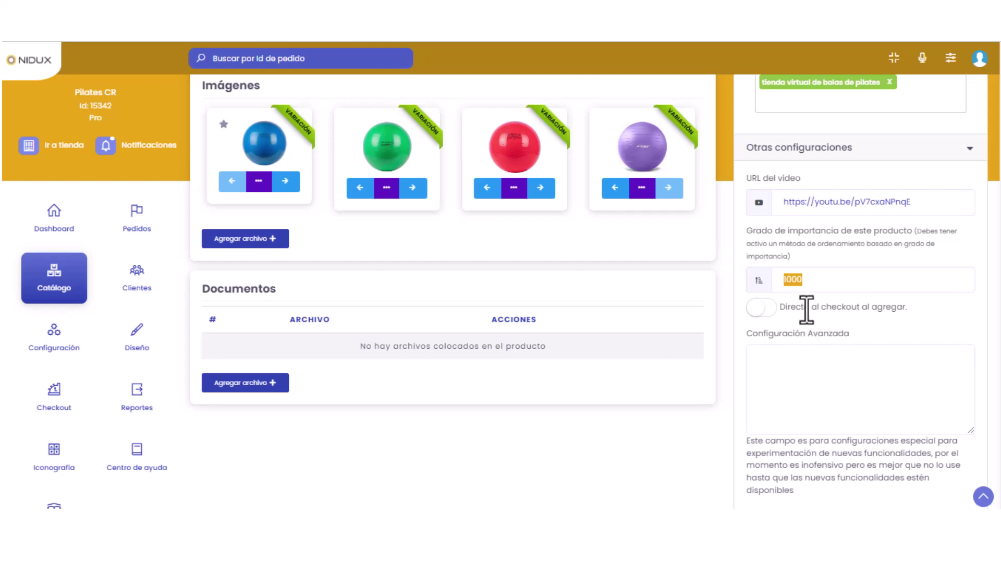
pyautogui.click(811, 285)
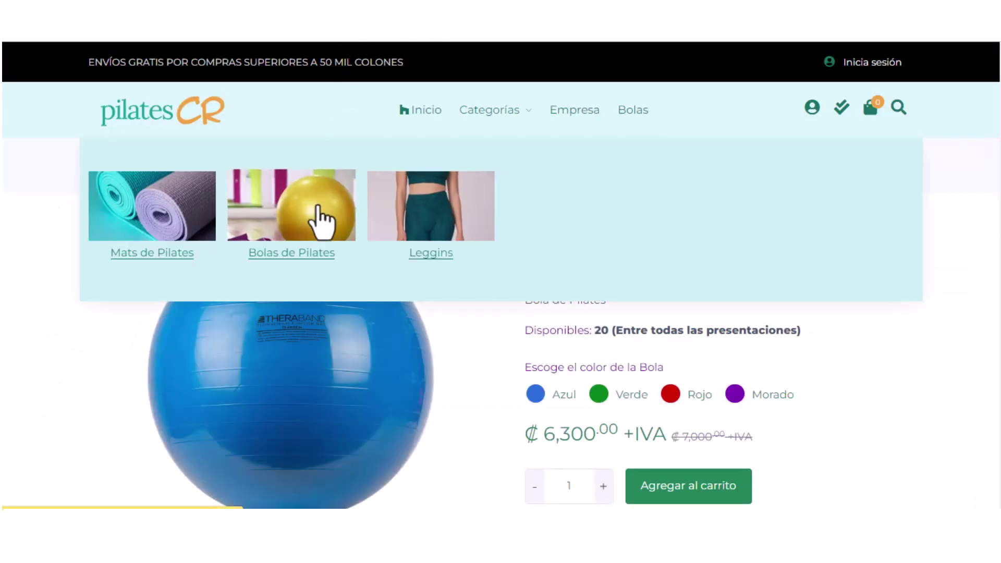
pyautogui.click(315, 230)
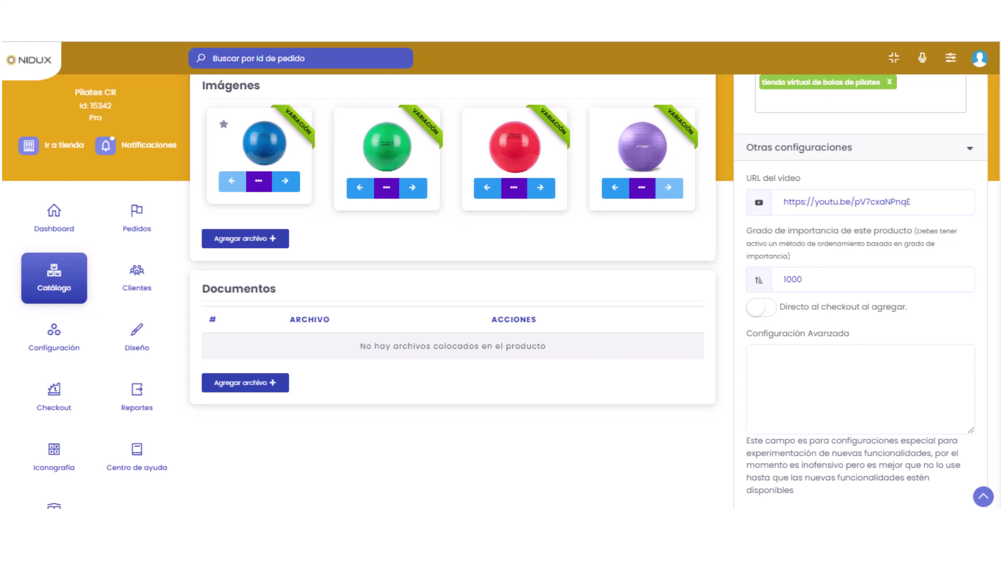
# Step: Save the product's data and return to its other configurations
pyautogui.scroll(-3, 268, 166)
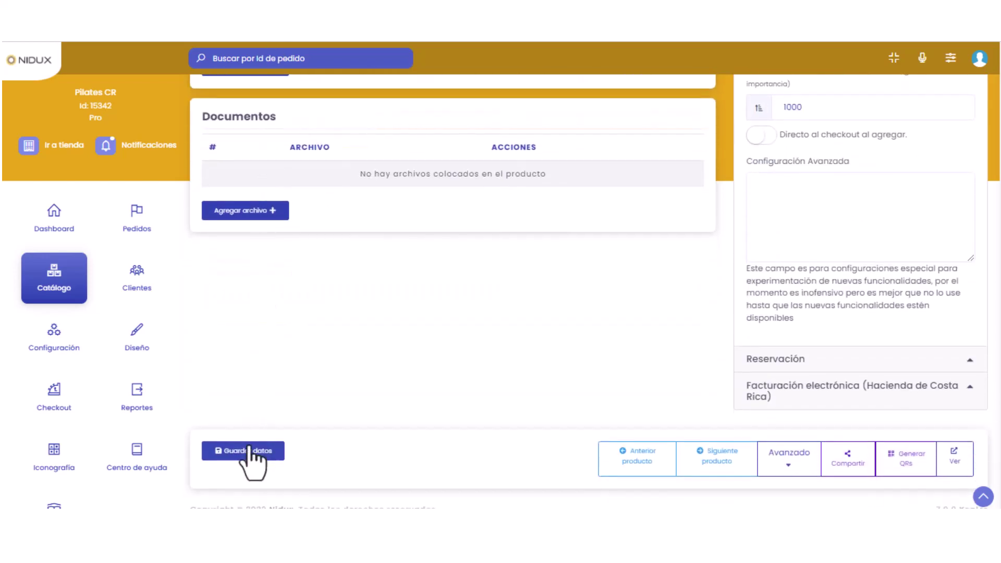
pyautogui.click(248, 452)
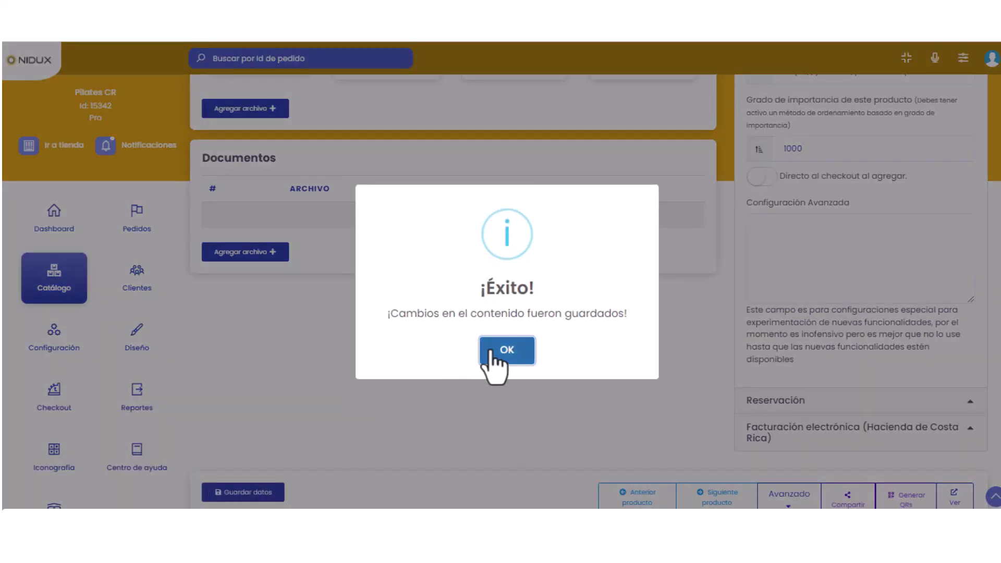
pyautogui.click(491, 351)
pyautogui.scroll(3, 495, 360)
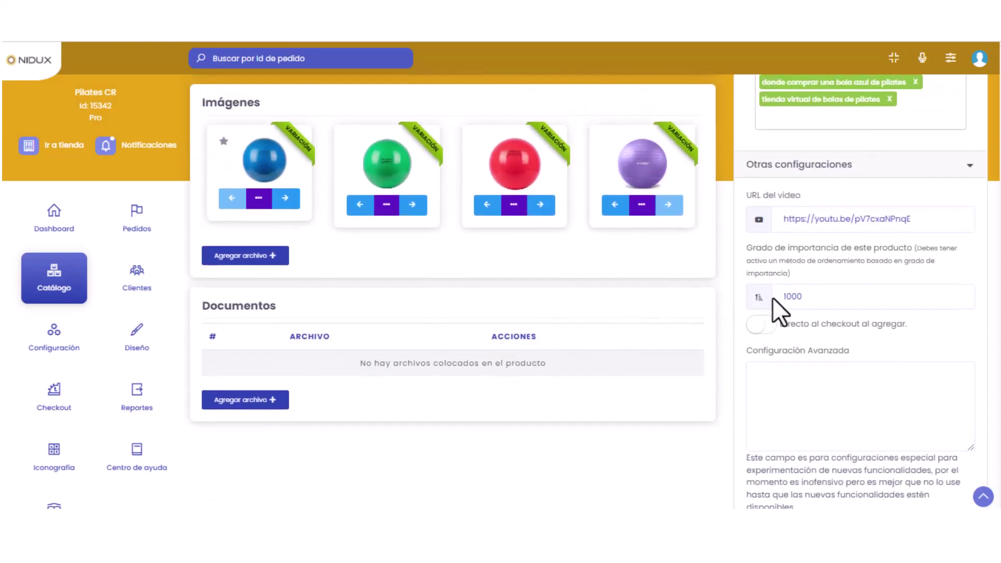
# Step: Review the category ordering modes in the store's general configuration and choose "Grado de importancia primero, luego stock más lleno"
pyautogui.click(53, 347)
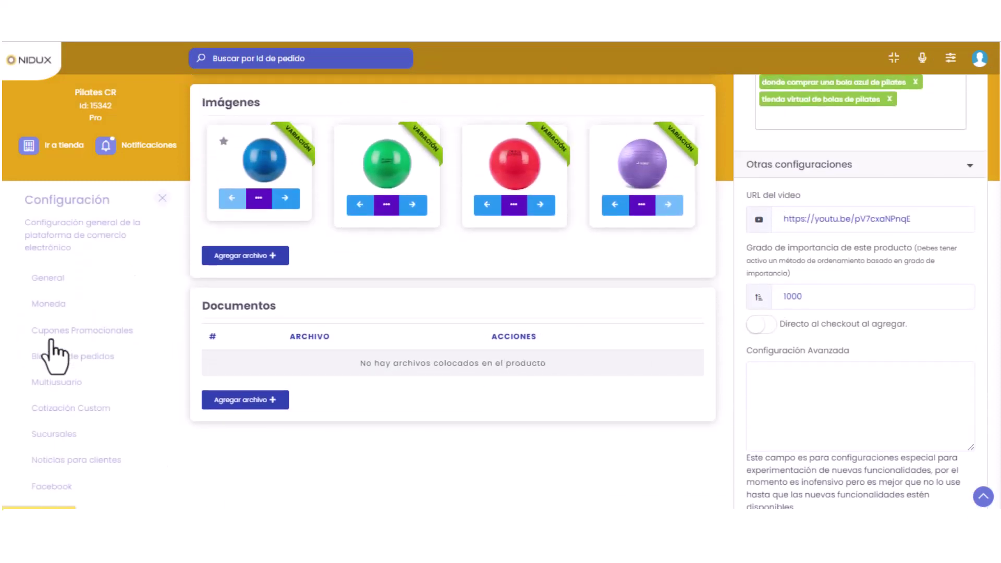
pyautogui.click(46, 278)
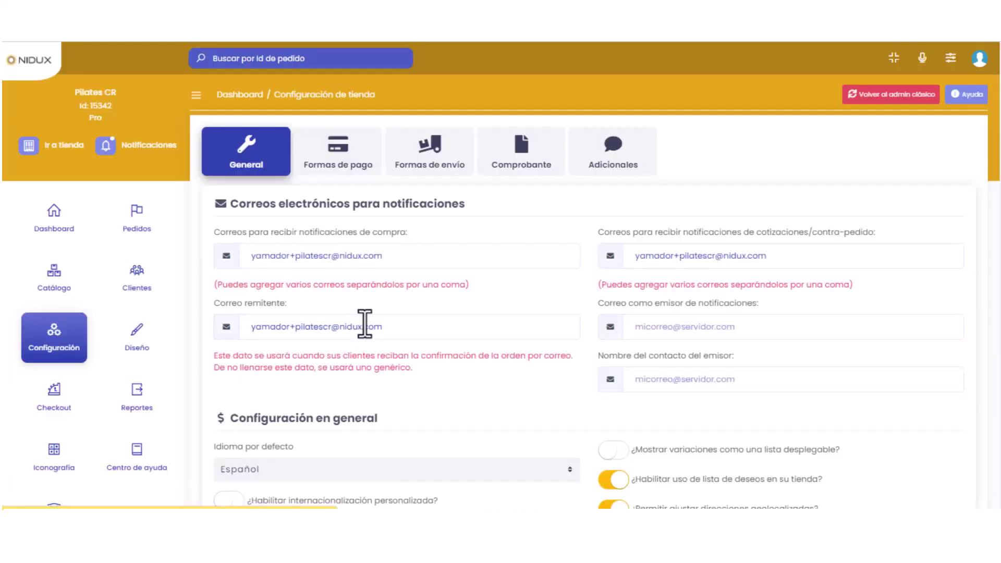
pyautogui.scroll(-7, 363, 322)
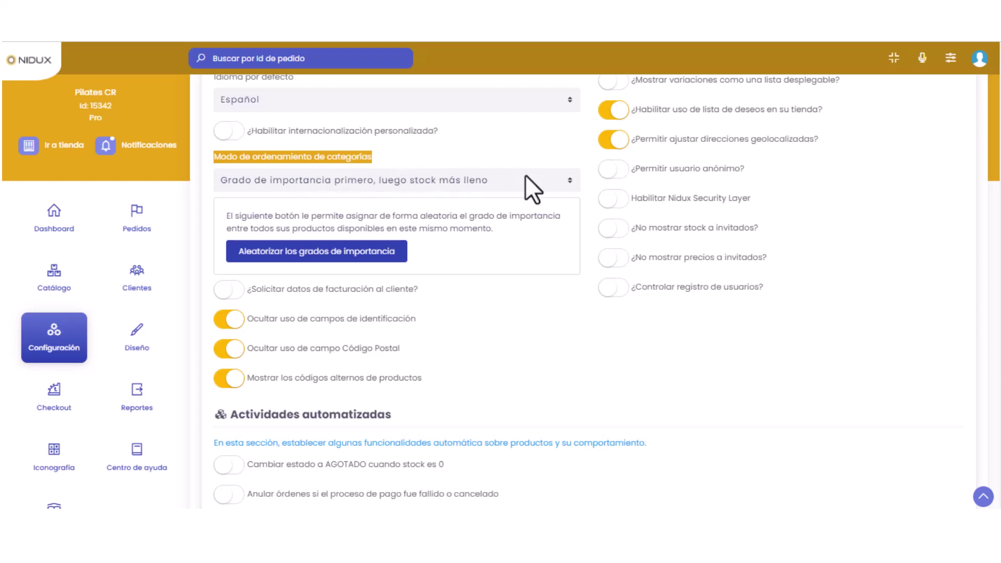
pyautogui.click(553, 180)
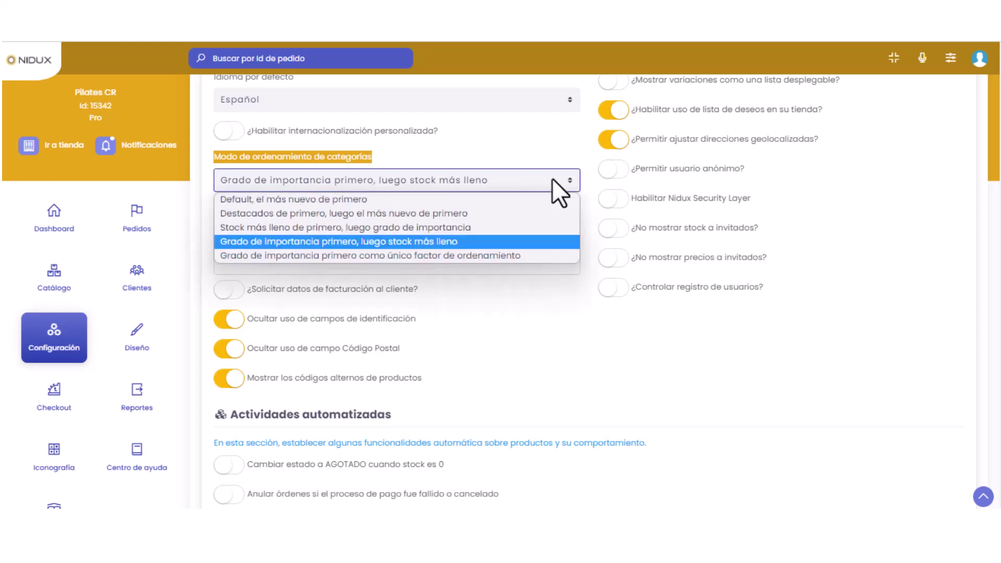
pyautogui.click(423, 242)
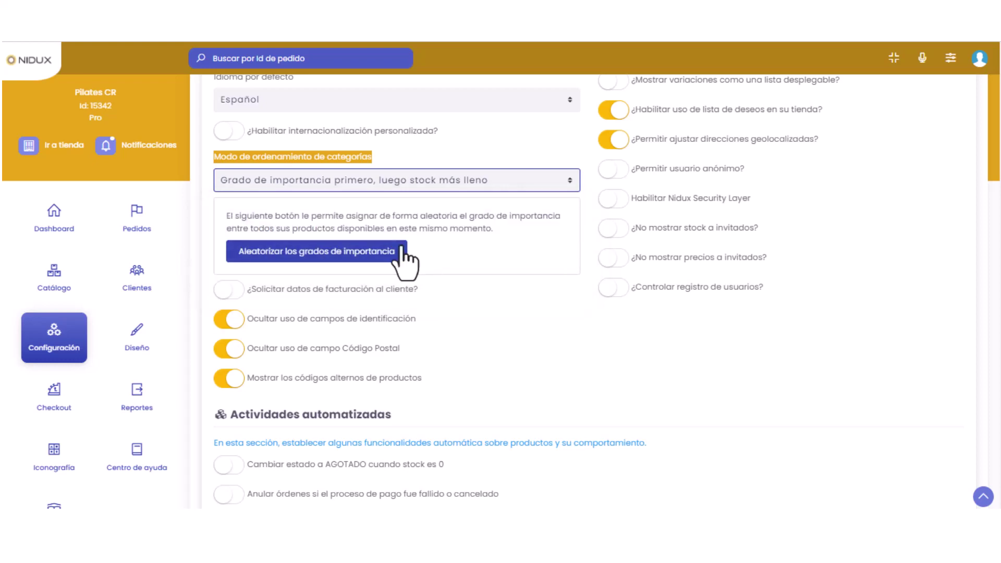
# Step: Reopen Bola de Pilates from the catalog's products and go to its other configurations (Otras configuraciones)
pyautogui.click(57, 279)
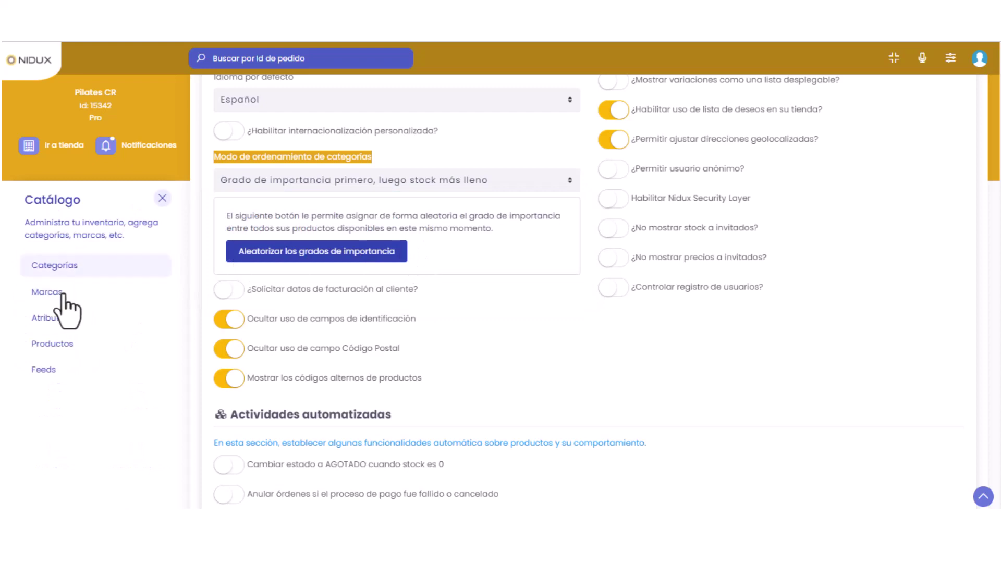
pyautogui.click(62, 343)
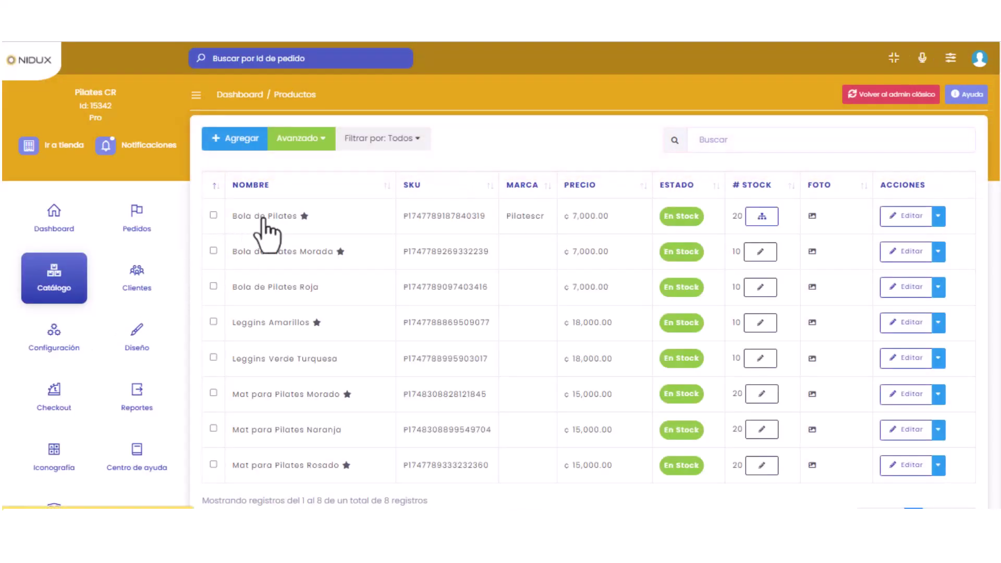
pyautogui.click(263, 216)
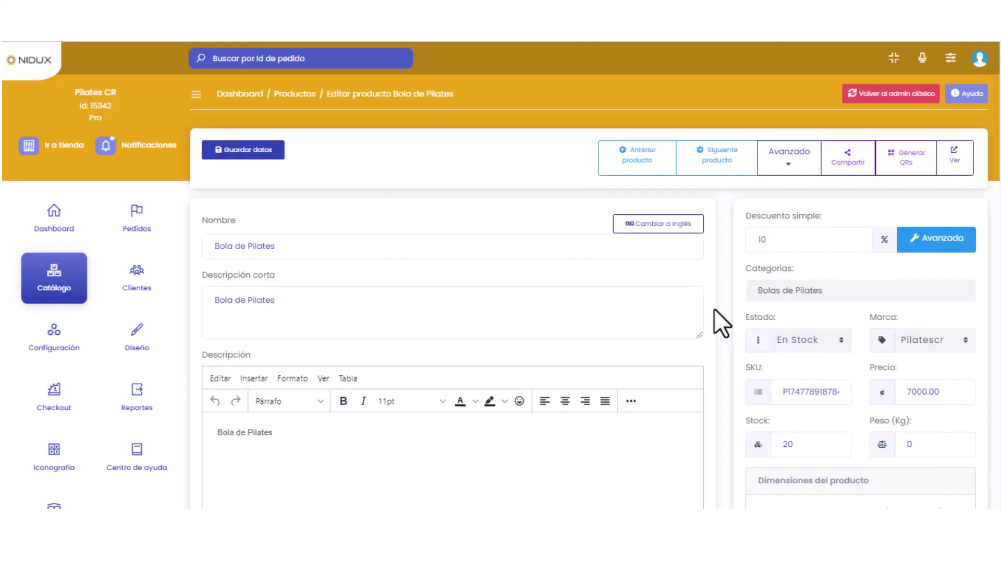
pyautogui.scroll(-6, 715, 309)
pyautogui.scroll(-3, 715, 309)
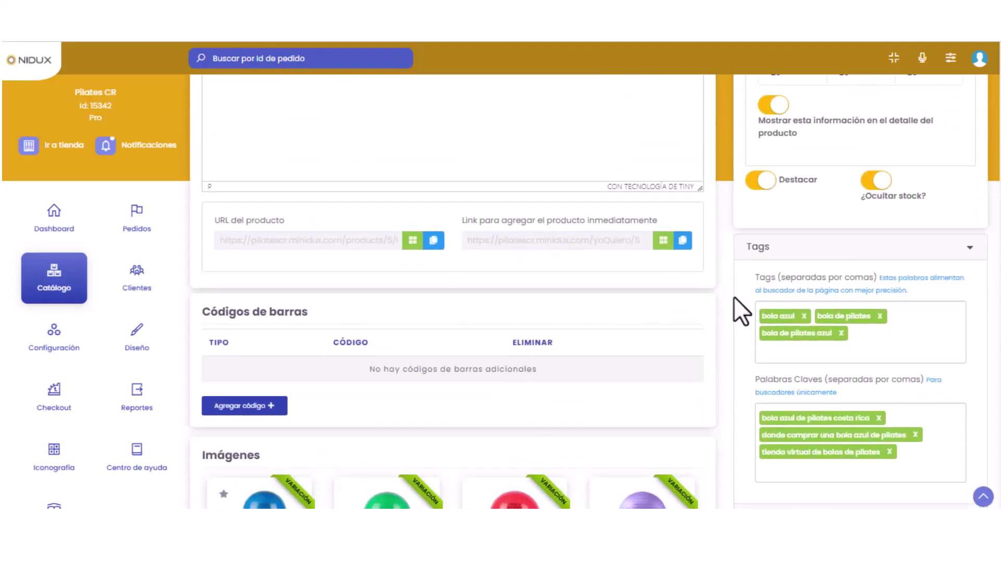
pyautogui.scroll(-10, 866, 216)
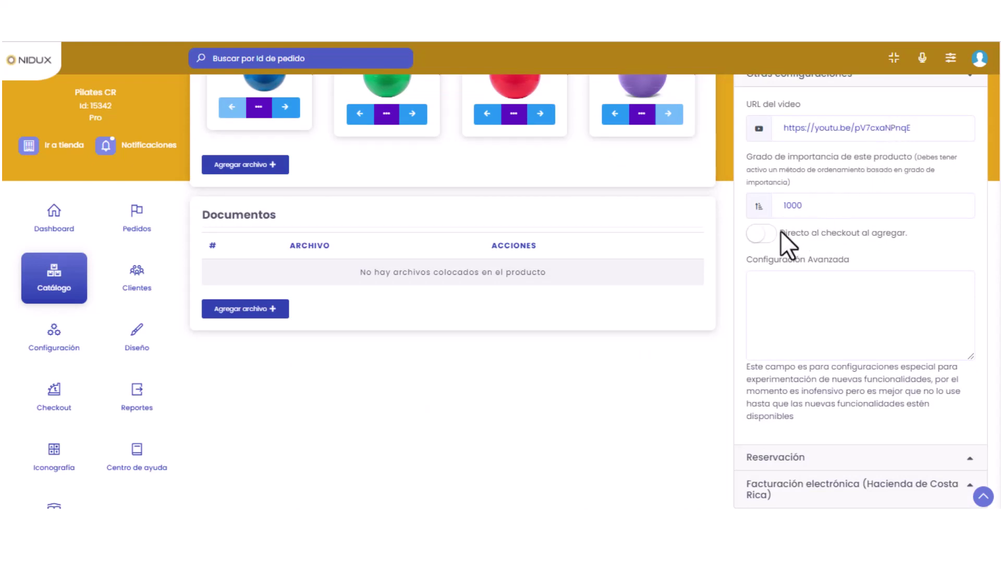
# Step: Check the Bola de Pilates page in the storefront and enable "Directo al checkout al agregar" for the product
pyautogui.moveTo(899, 233)
pyautogui.mouseDown()
pyautogui.moveTo(907, 232)
pyautogui.moveTo(826, 235)
pyautogui.moveTo(906, 235)
pyautogui.mouseUp()
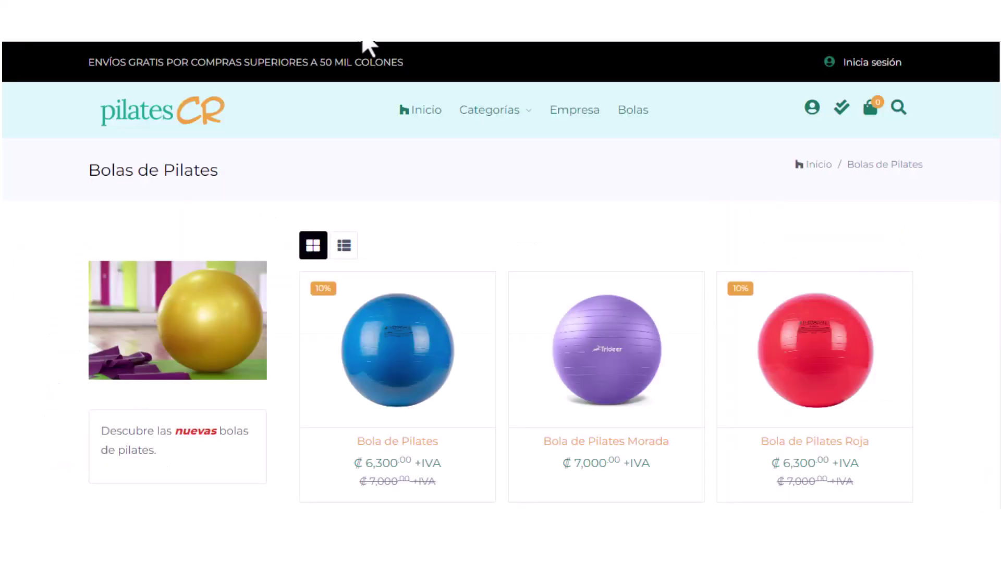
pyautogui.scroll(-2, 432, 284)
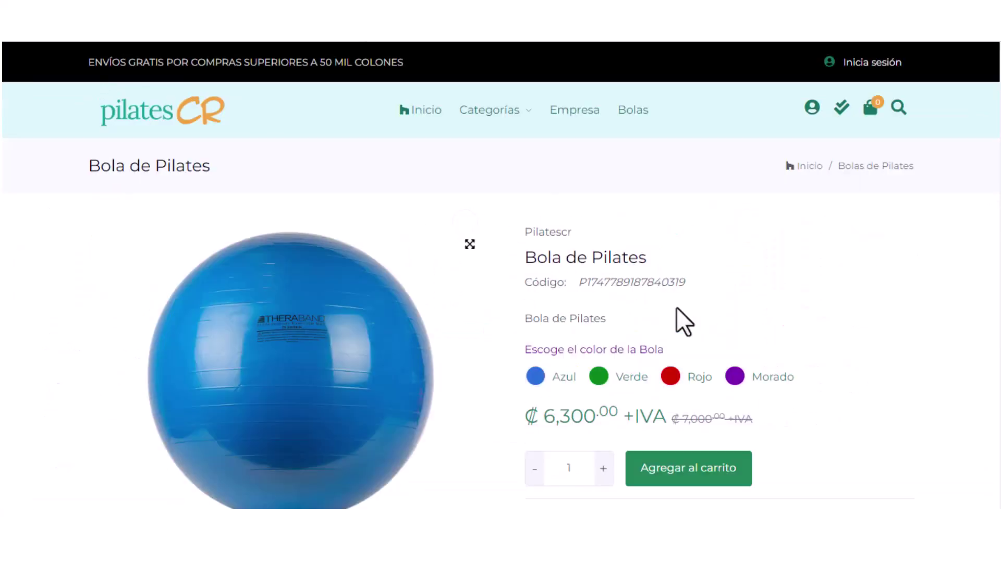
pyautogui.scroll(-1, 678, 313)
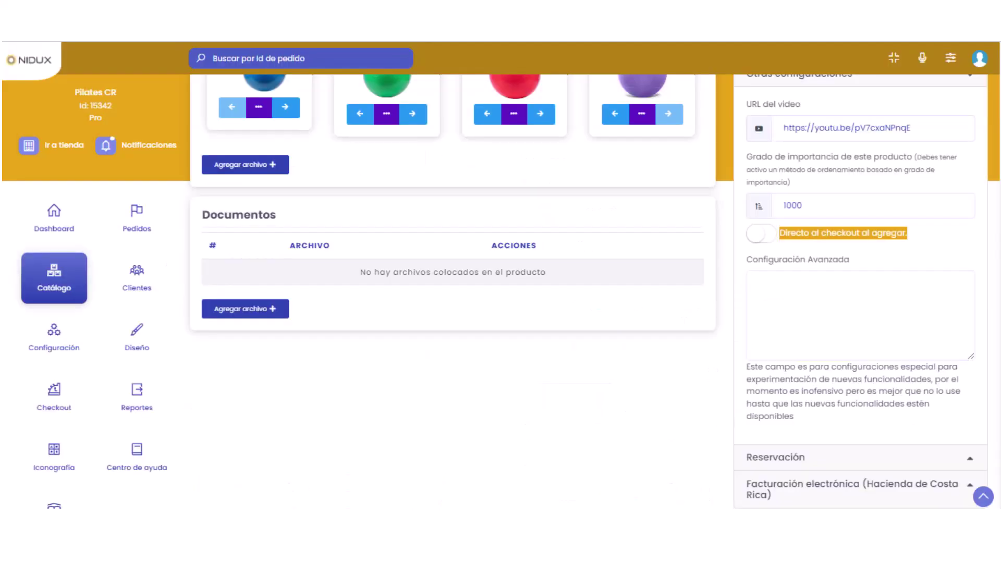
pyautogui.click(762, 234)
# Step: Attach the document pilatesconesferas from the yogaypilates folder to the product and save the product's data
pyautogui.click(245, 310)
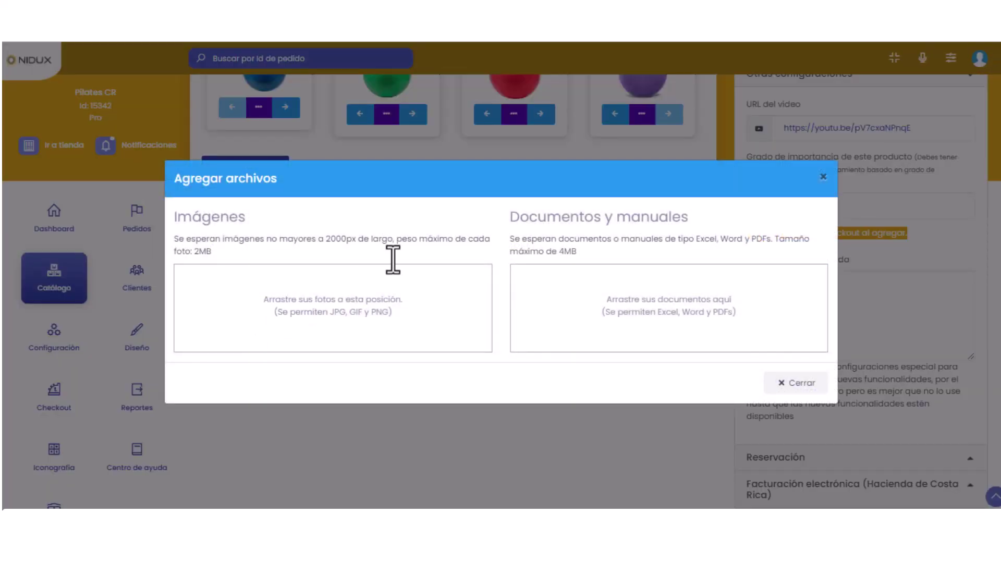
pyautogui.moveTo(511, 219); pyautogui.dragTo(694, 224)
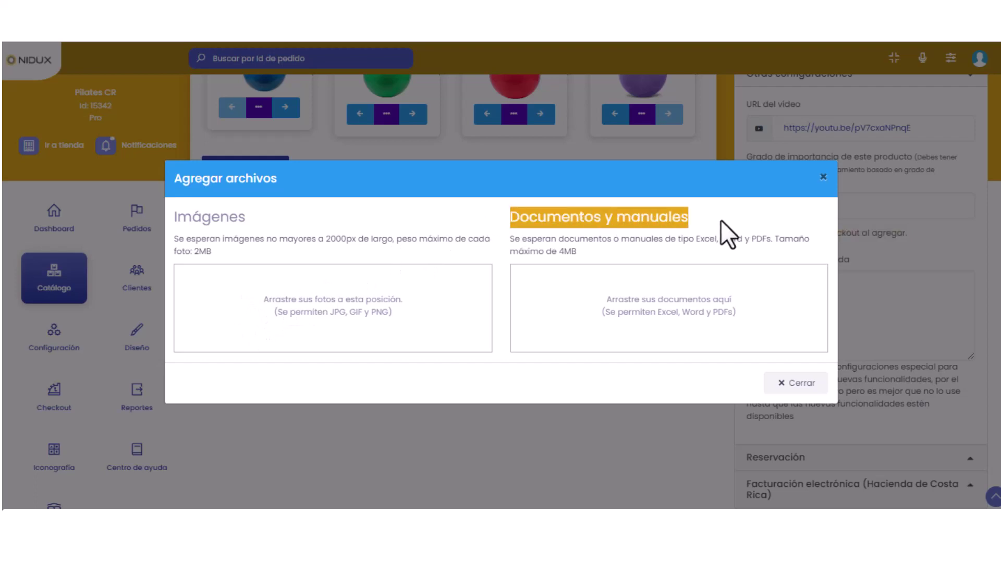
pyautogui.click(683, 316)
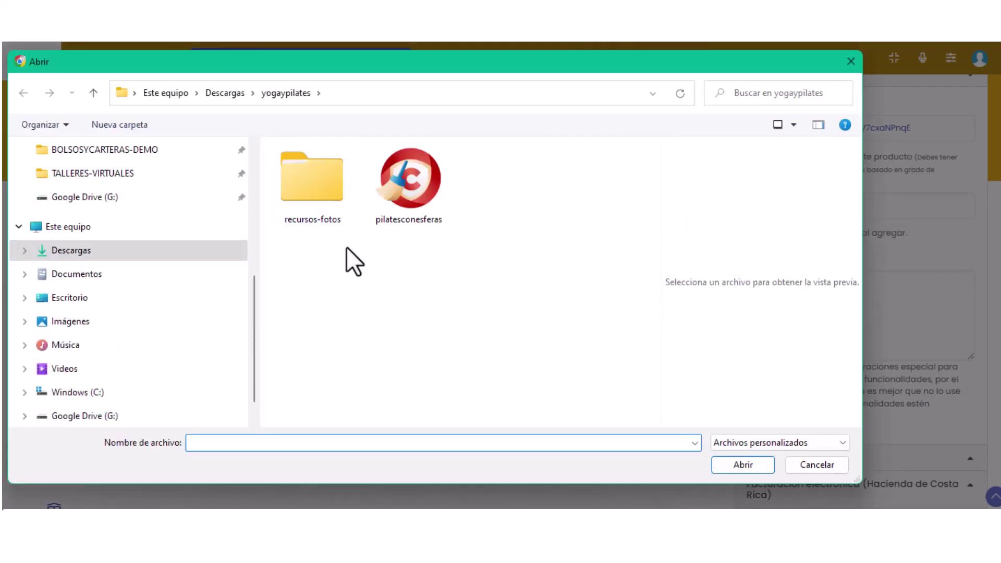
pyautogui.click(408, 195)
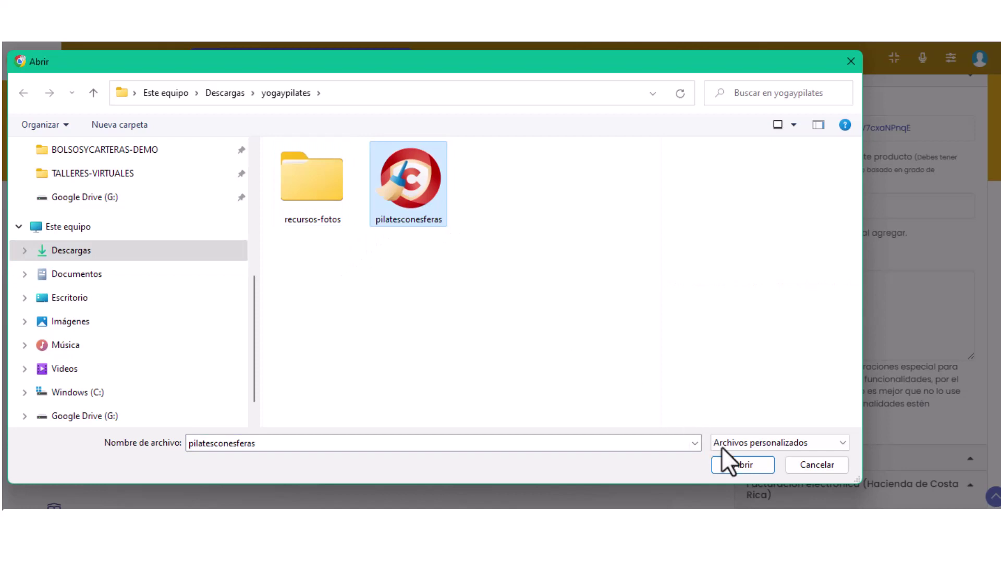
pyautogui.click(741, 462)
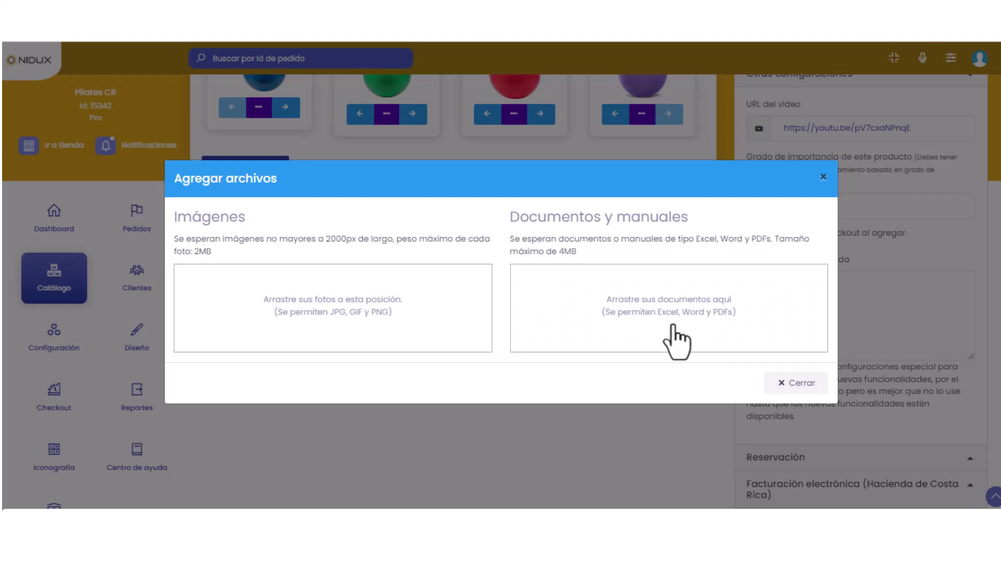
pyautogui.click(784, 382)
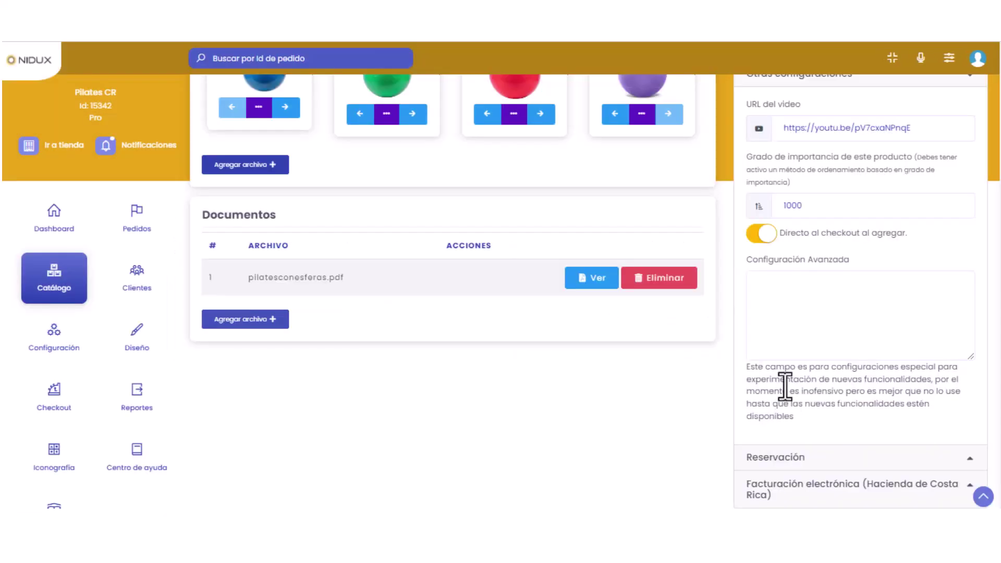
pyautogui.scroll(-2, 730, 397)
pyautogui.click(268, 451)
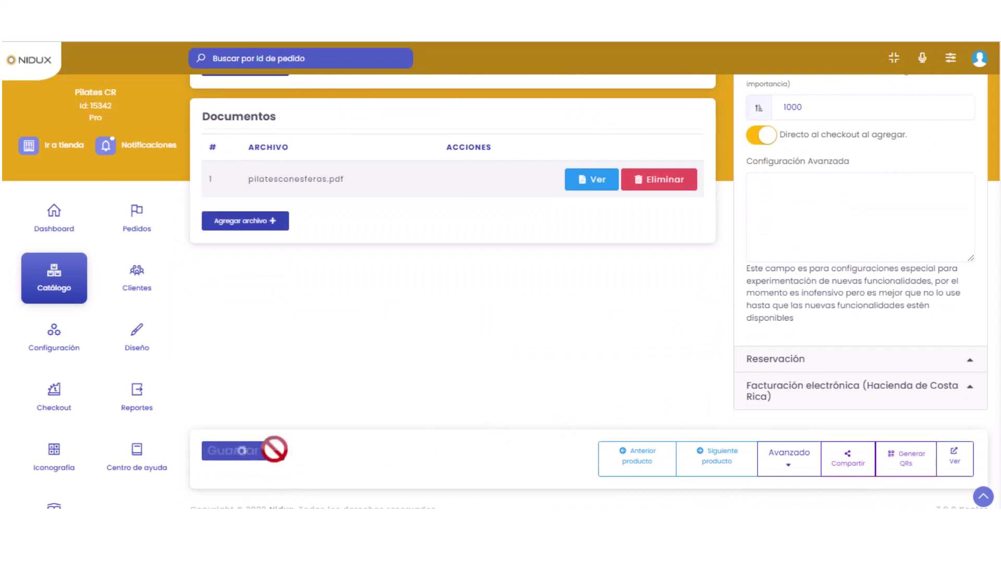
# Step: Reload the Bola de Pilates page in the storefront and check its purchase button with direct checkout enabled
pyautogui.click(512, 359)
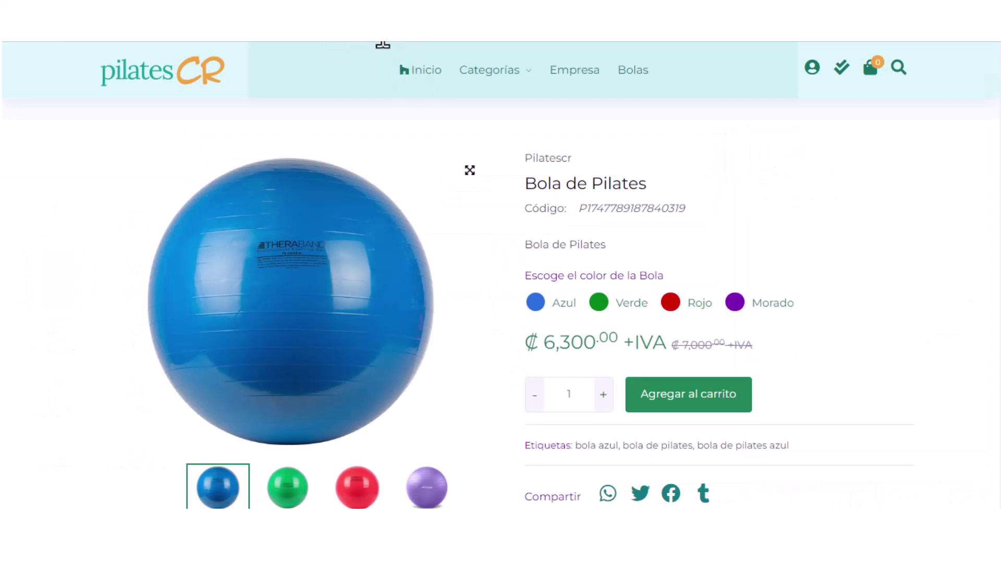
pyautogui.press('F5')
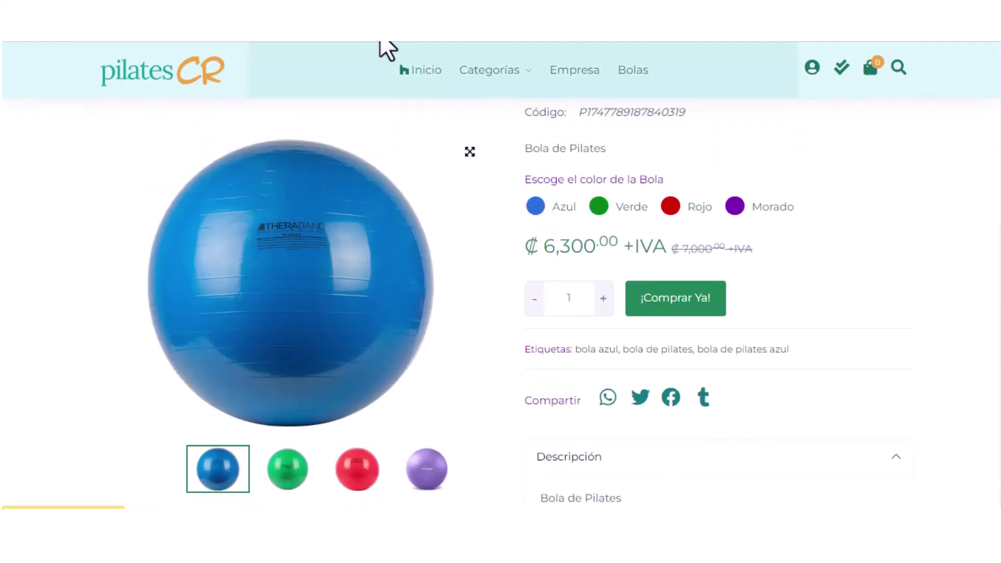
pyautogui.scroll(4, 386, 50)
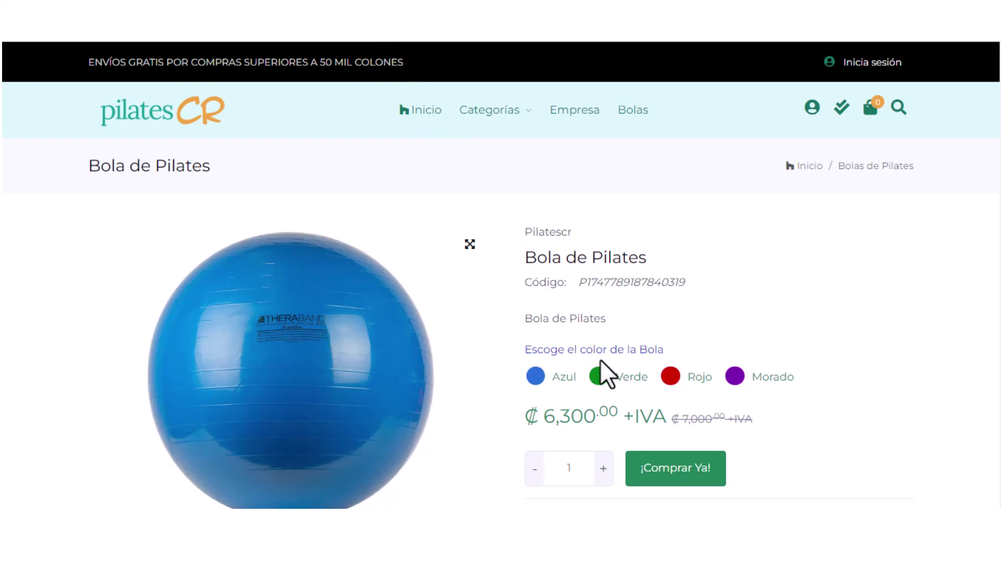
pyautogui.scroll(-1, 600, 365)
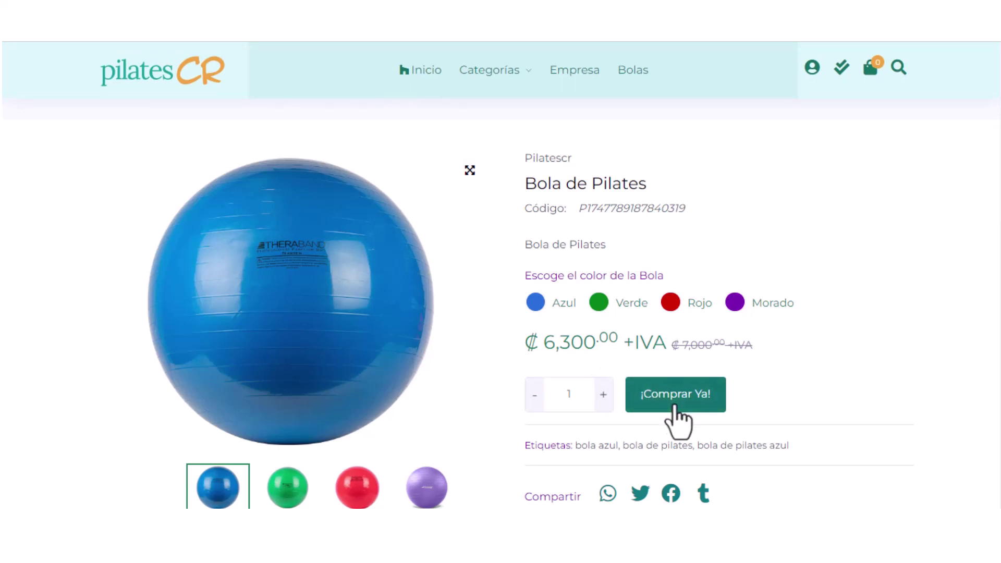
pyautogui.scroll(-5, 679, 412)
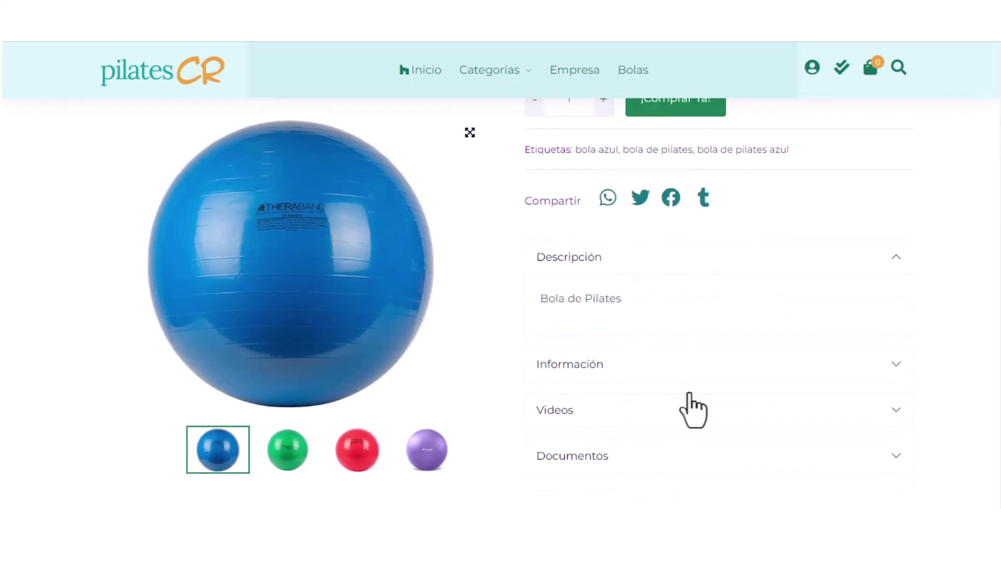
# Step: Collapse the product's Descripción and expand Información to review its code, brand and dimensions
pyautogui.click(863, 255)
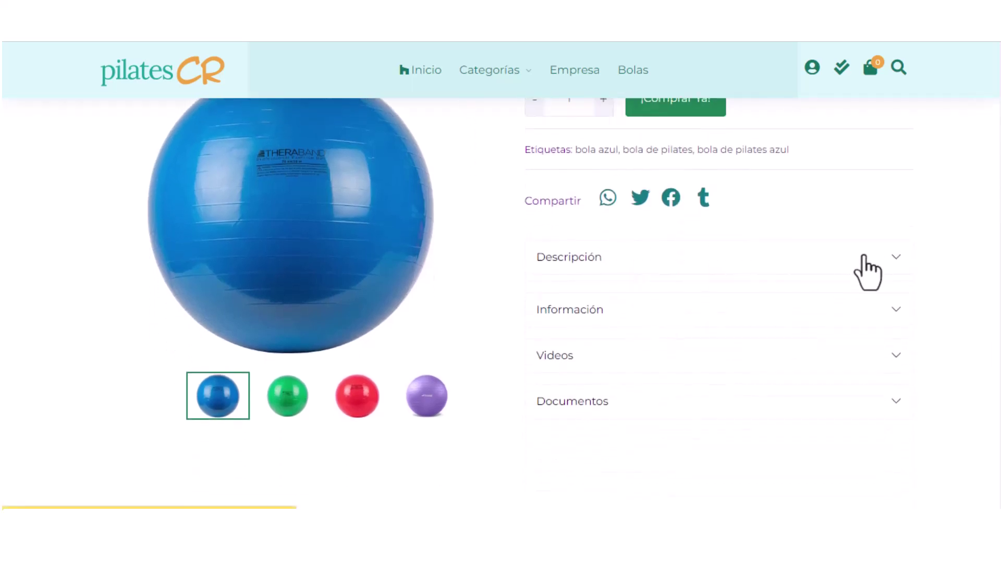
pyautogui.click(848, 307)
pyautogui.scroll(-1, 848, 305)
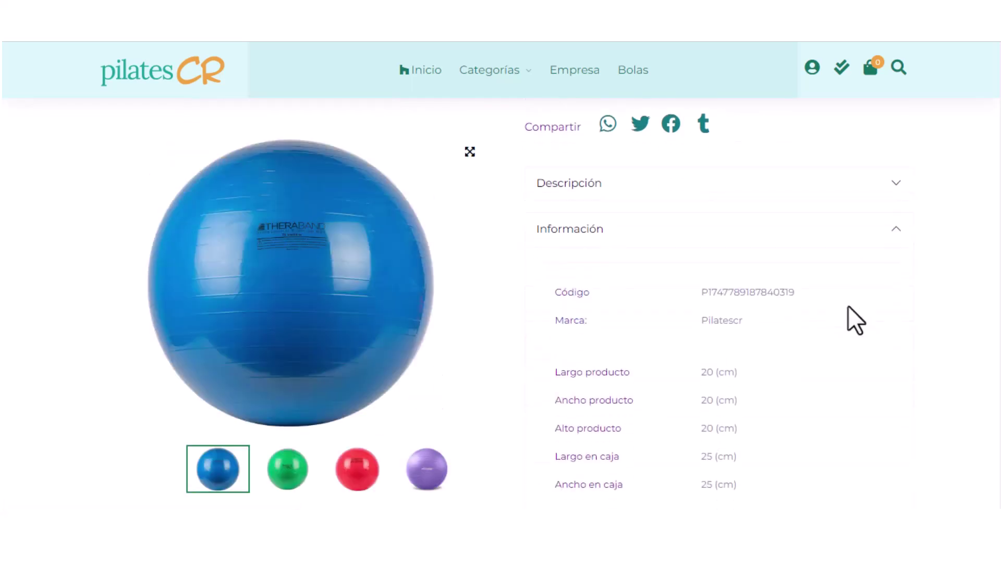
pyautogui.scroll(-3, 848, 307)
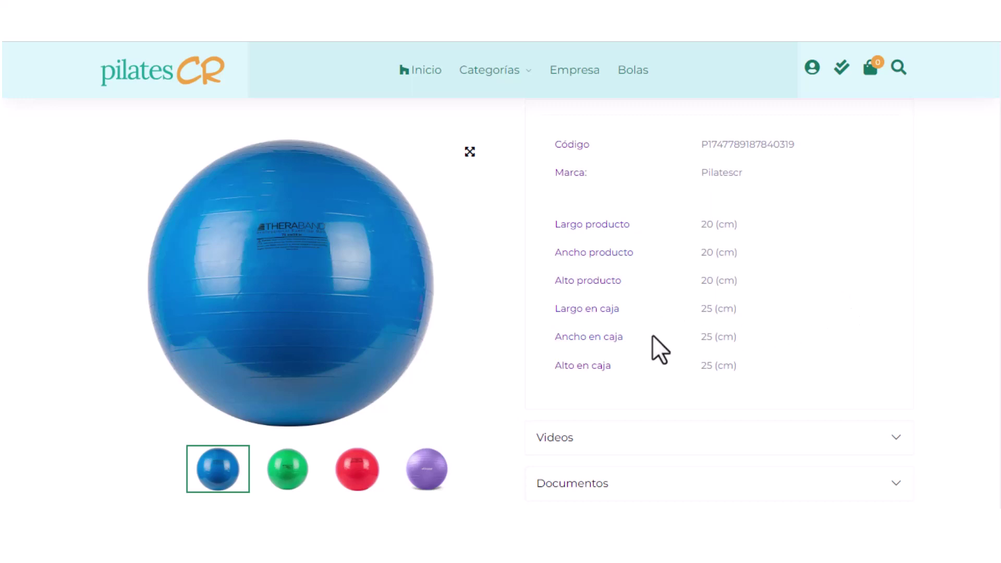
# Step: Collapse Información, play and pause the product's video in the Videos section, and collapse that section
pyautogui.click(893, 437)
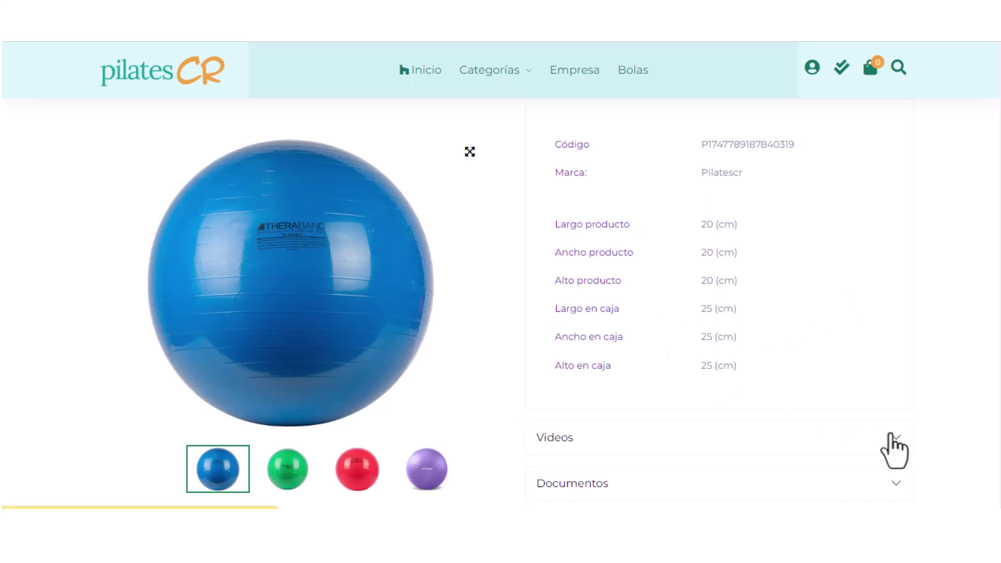
pyautogui.scroll(3, 900, 313)
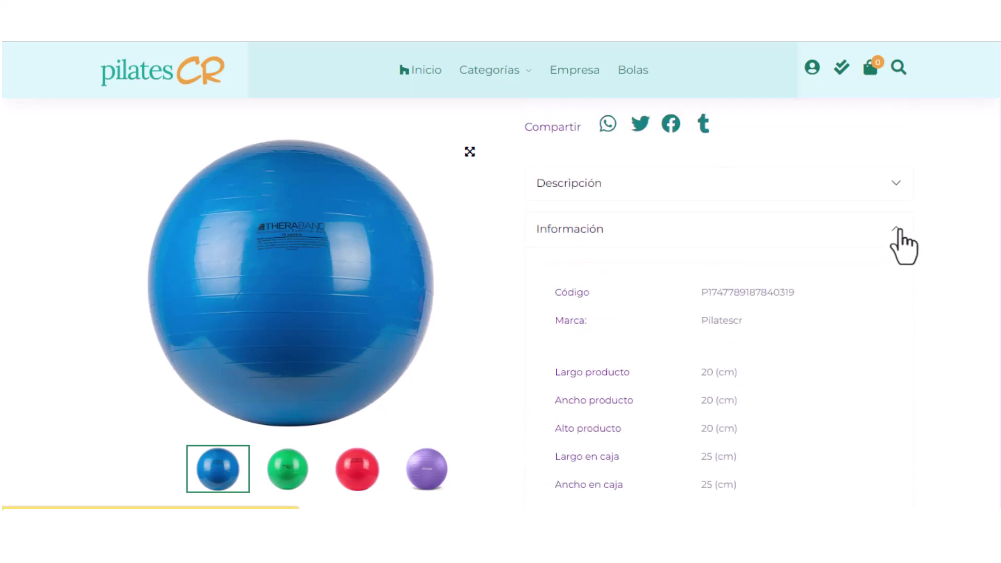
pyautogui.click(900, 237)
pyautogui.click(898, 276)
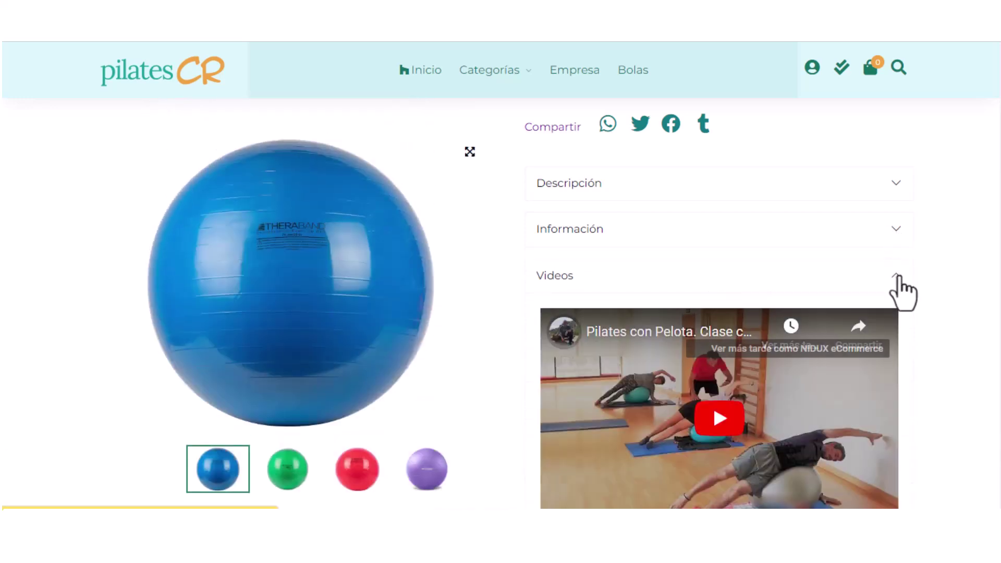
pyautogui.scroll(-3, 872, 283)
pyautogui.click(711, 346)
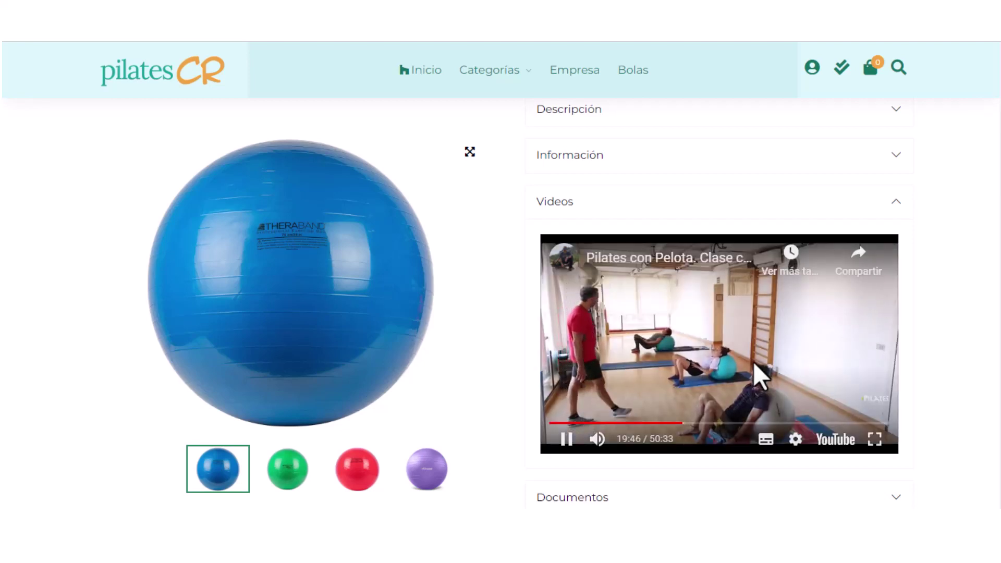
pyautogui.click(567, 441)
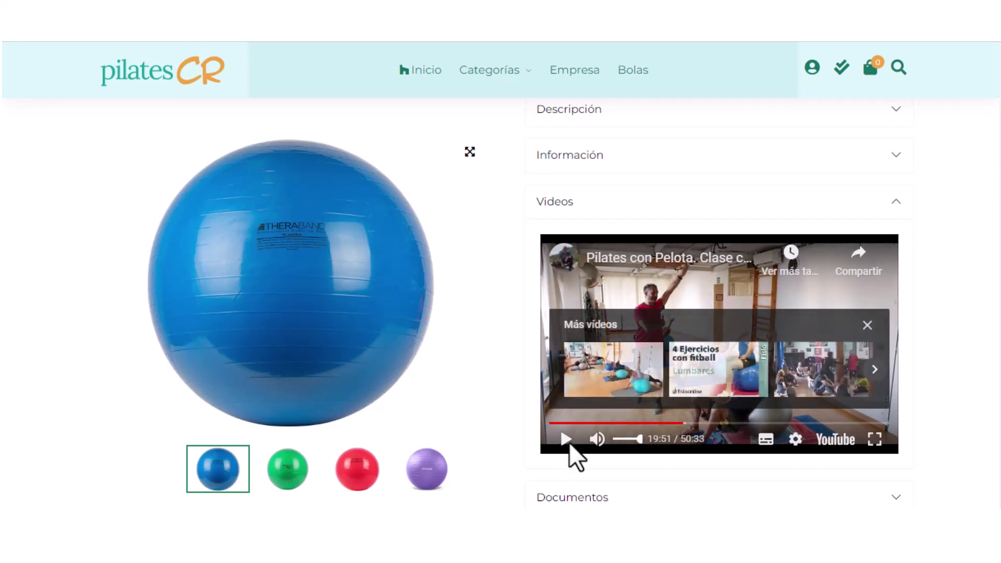
pyautogui.click(896, 202)
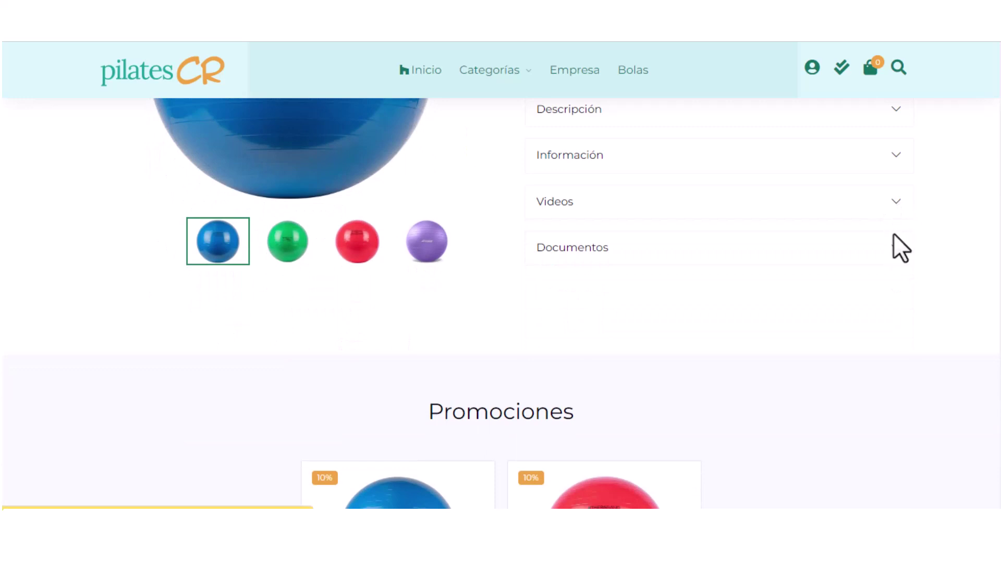
# Step: Open pilatesconesferas.pdf from the product's Documentos section, skim its pages, and return to collapse the section
pyautogui.click(894, 240)
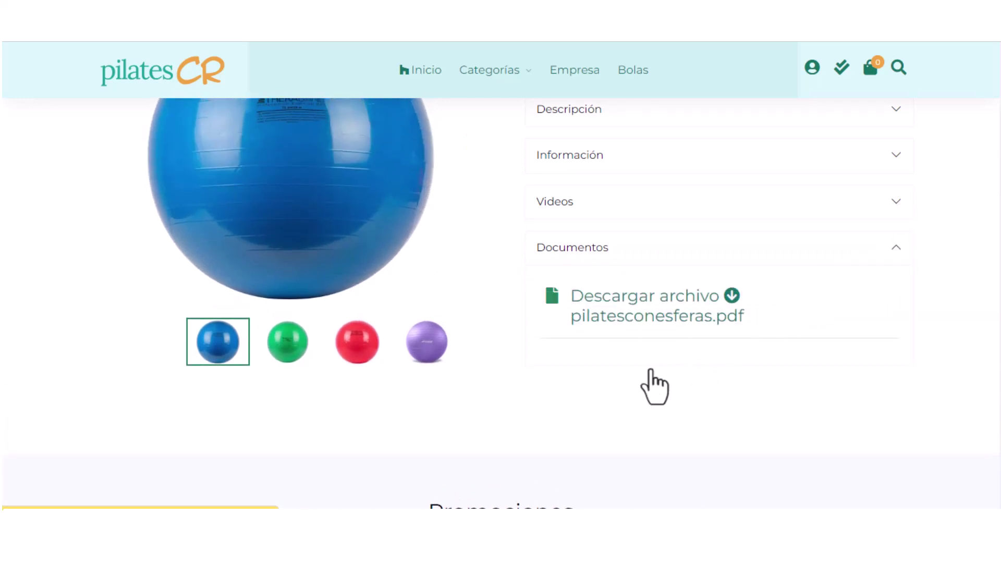
pyautogui.scroll(1, 652, 385)
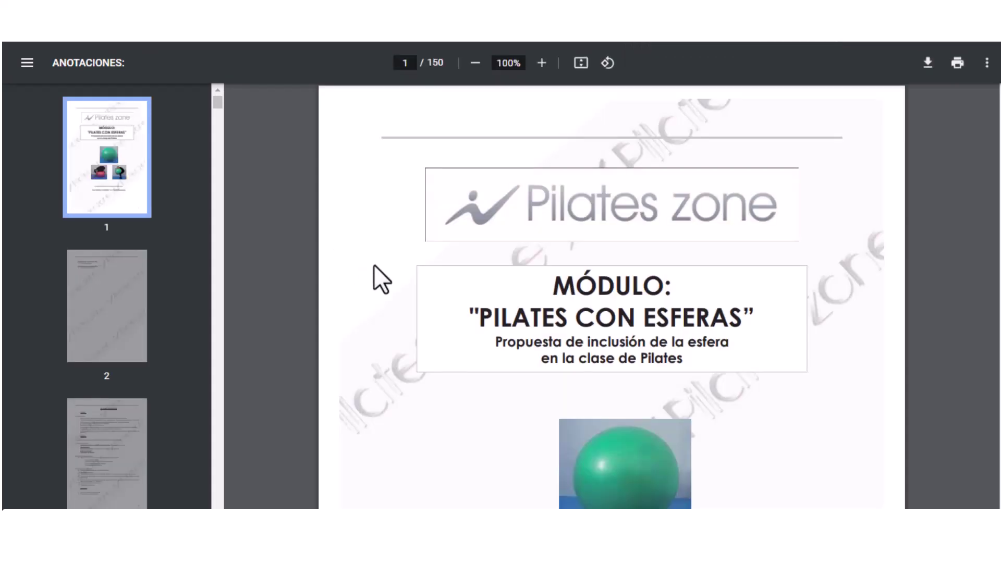
pyautogui.scroll(-20, 561, 334)
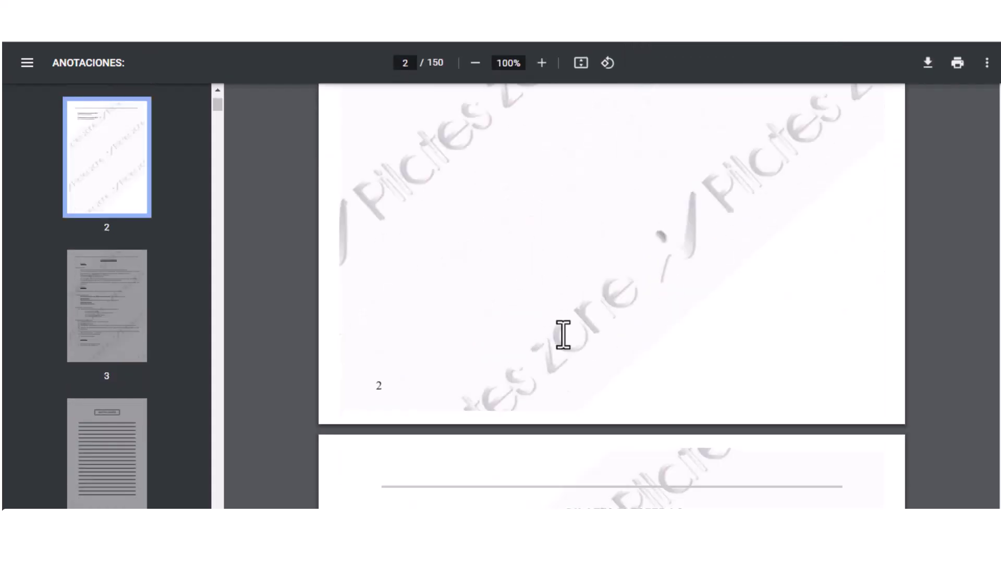
pyautogui.scroll(-20, 563, 335)
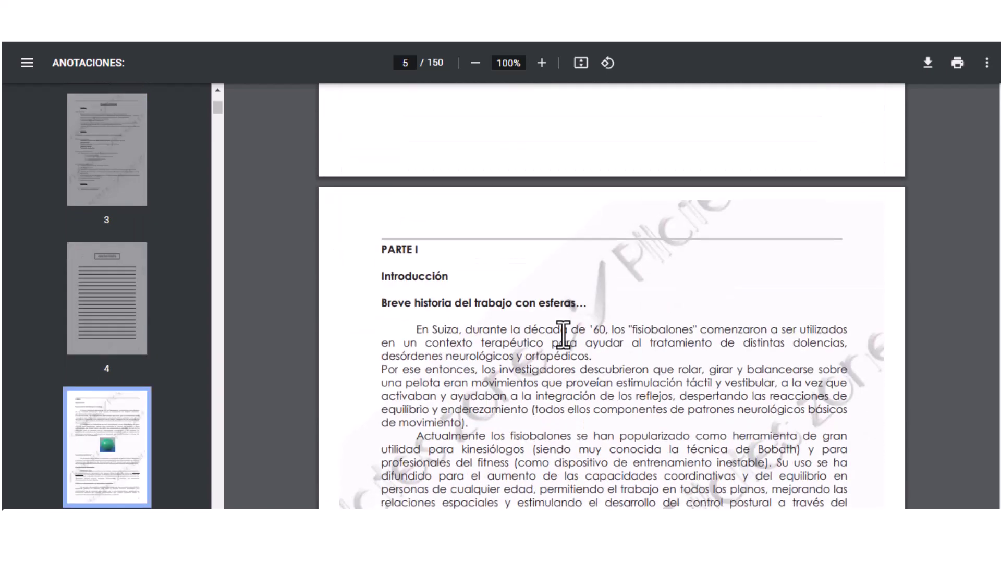
pyautogui.scroll(-20, 563, 335)
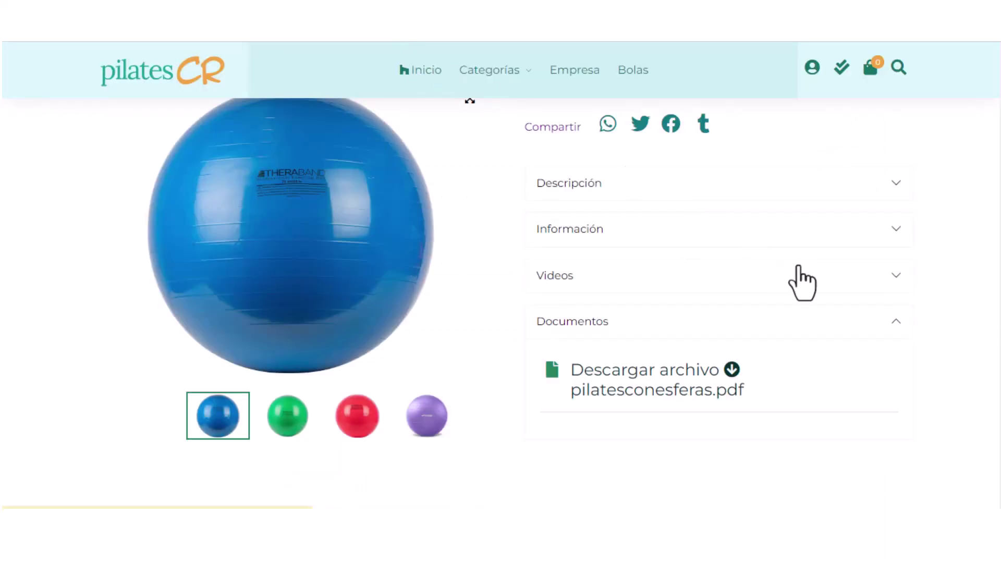
pyautogui.click(890, 328)
# Step: Look over the Bola de Pilates page, from its color options and price to the collapsed detail sections and Promociones
pyautogui.scroll(7, 485, 350)
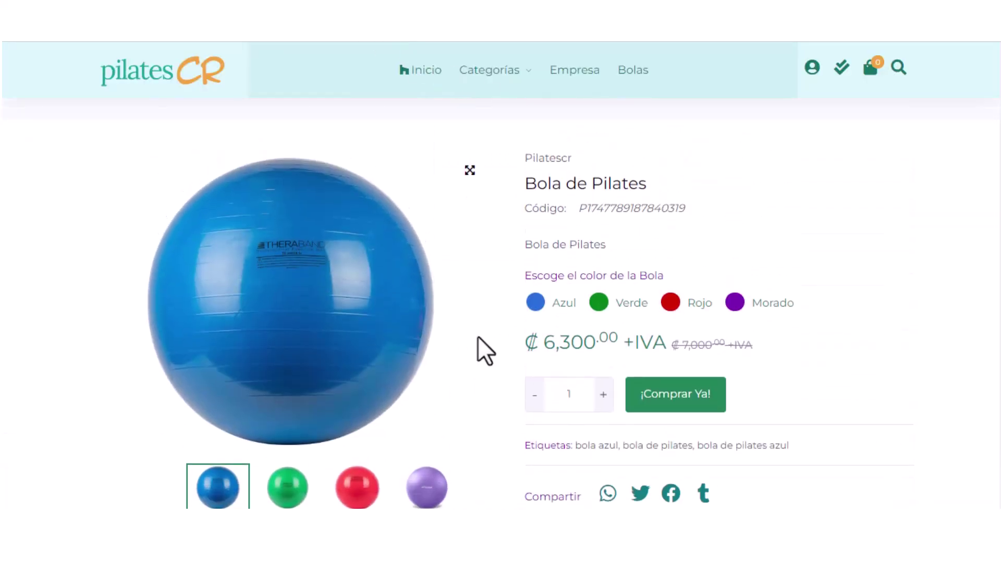
pyautogui.scroll(-3, 378, 399)
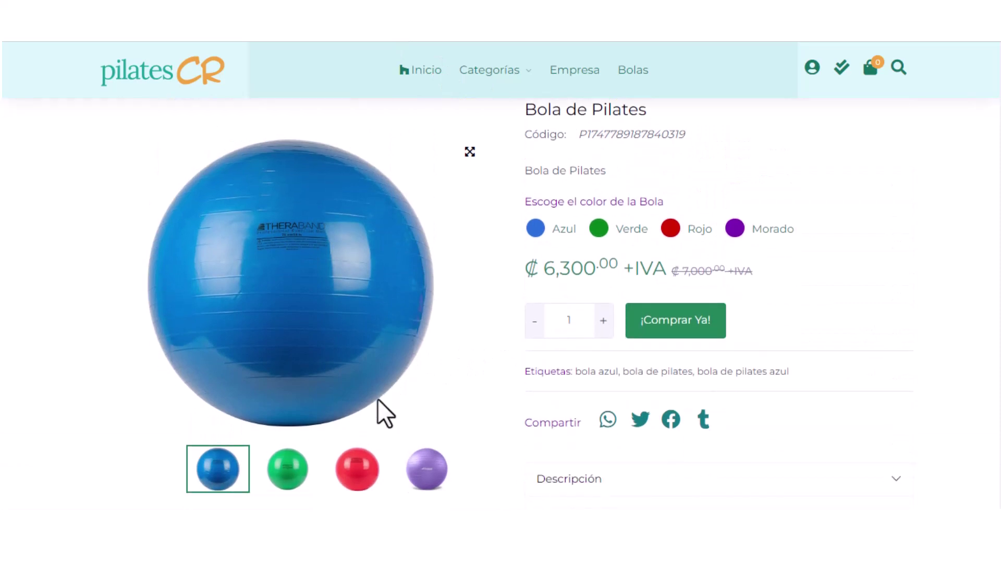
pyautogui.scroll(-2, 379, 413)
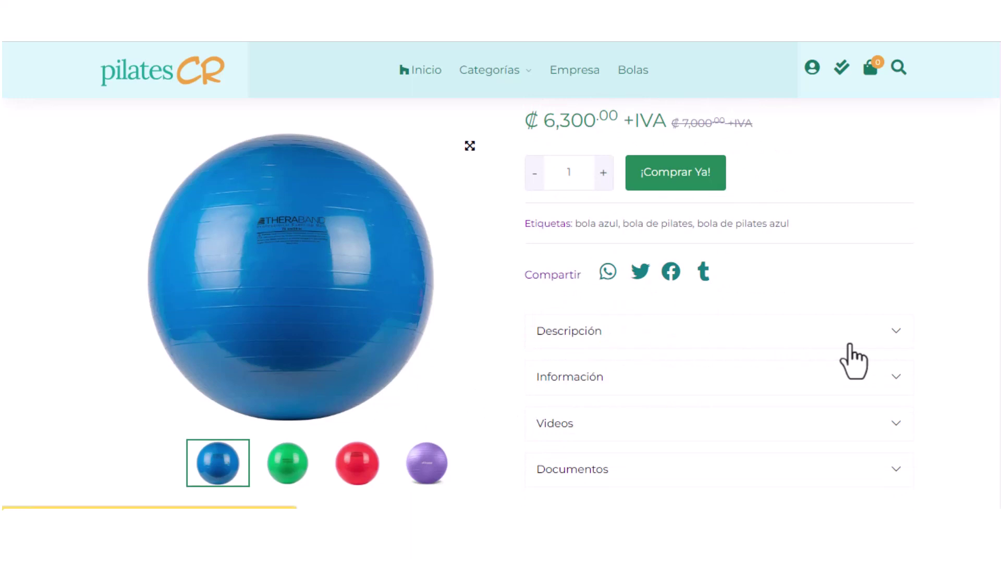
pyautogui.scroll(-2, 854, 361)
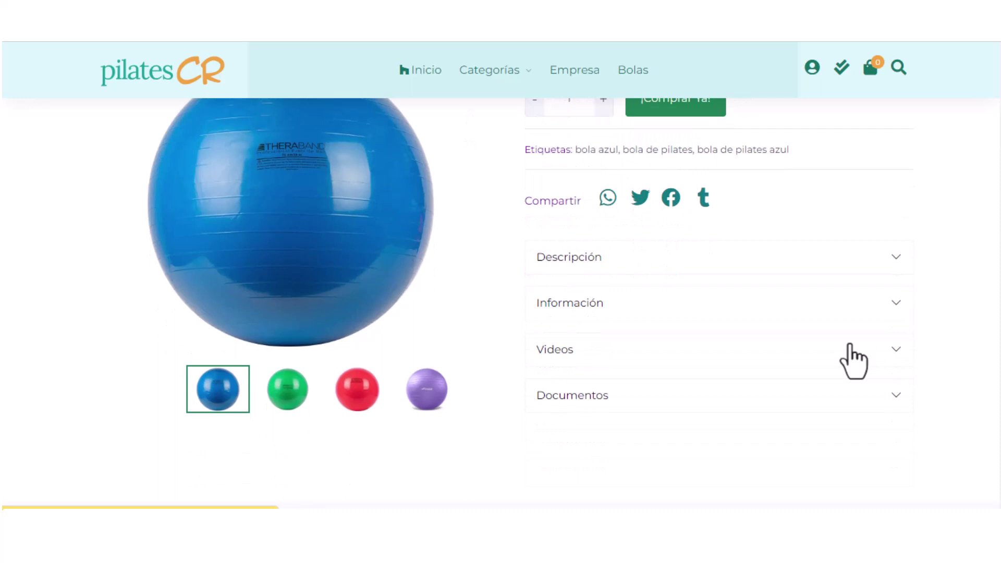
pyautogui.scroll(2, 550, 288)
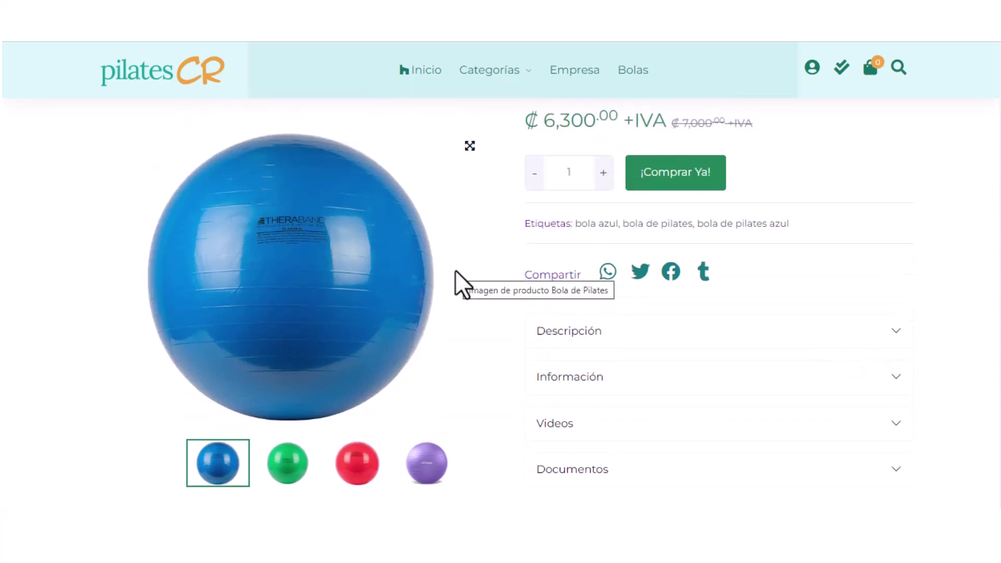
pyautogui.scroll(-8, 456, 271)
pyautogui.scroll(8, 455, 270)
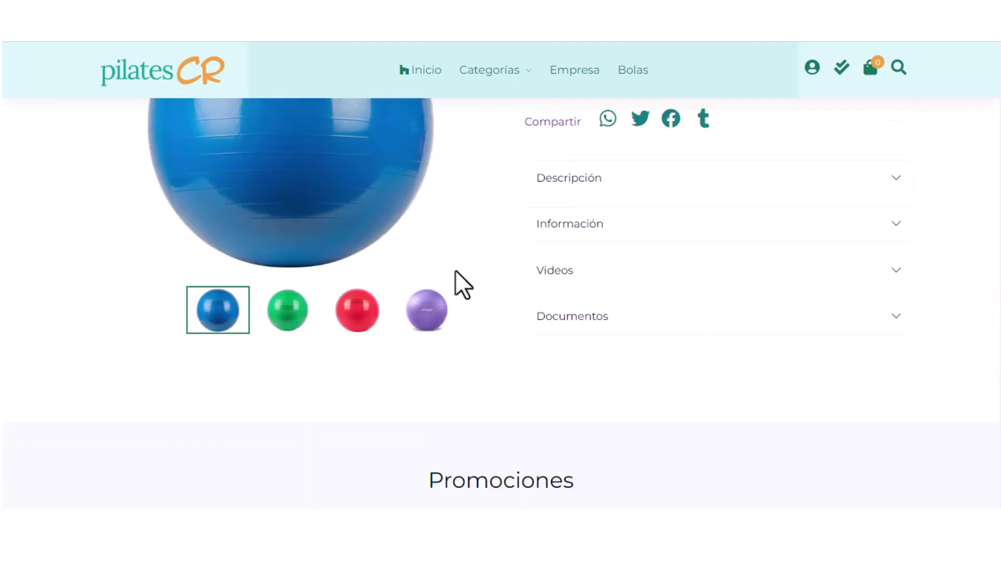
# Step: Go to the storefront's home page and view the featured products under Destacados
pyautogui.click(96, 74)
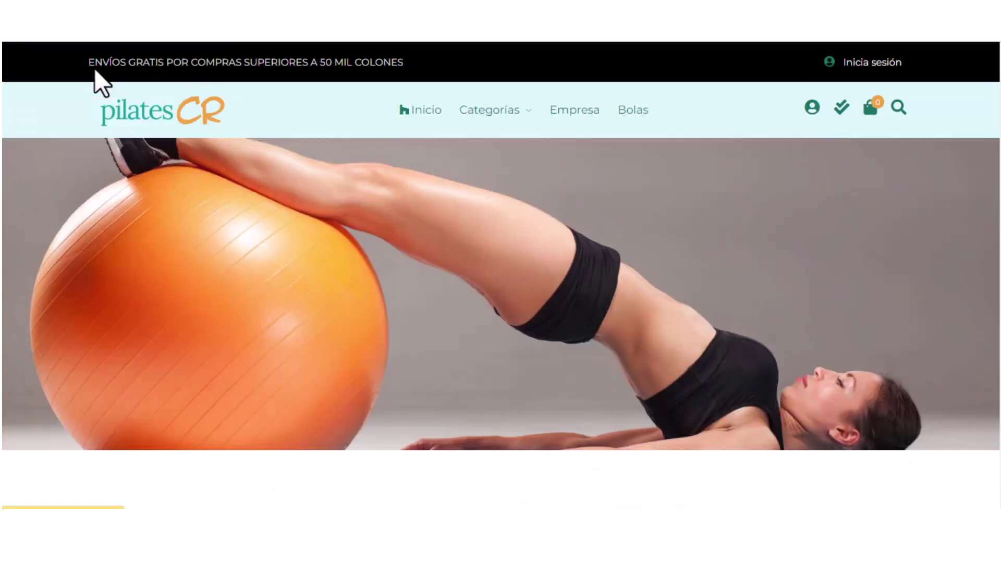
pyautogui.scroll(-10, 493, 283)
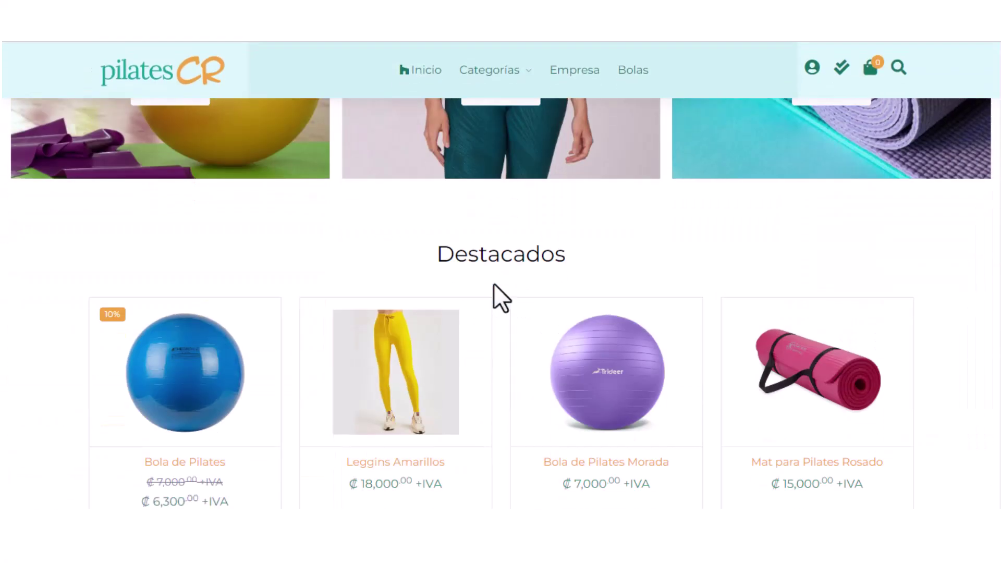
pyautogui.scroll(-3, 499, 302)
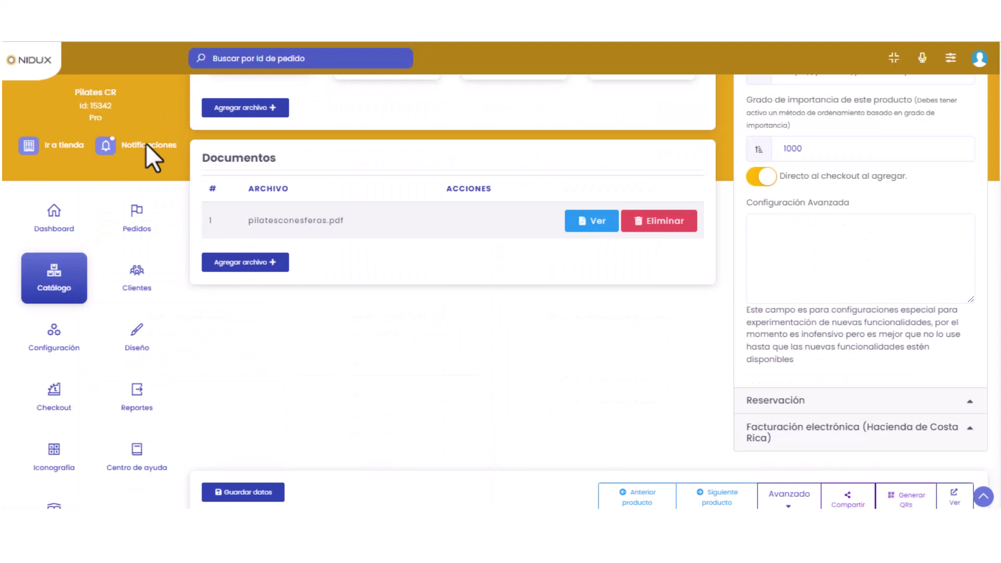
# Step: Return to the admin's product list and examine the featured star and variation stock control of Bola de Pilates
pyautogui.click(58, 284)
pyautogui.click(52, 343)
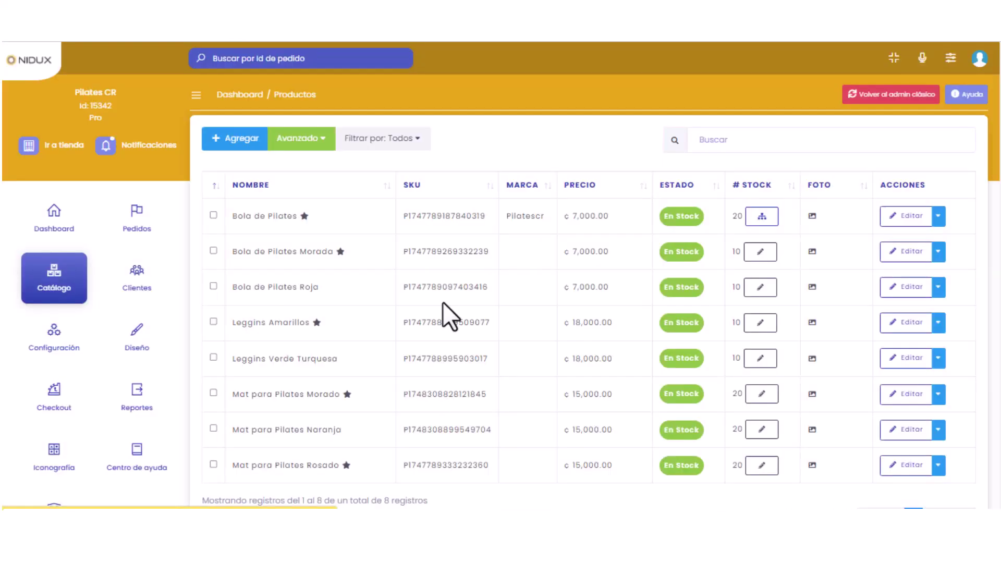
pyautogui.click(304, 217)
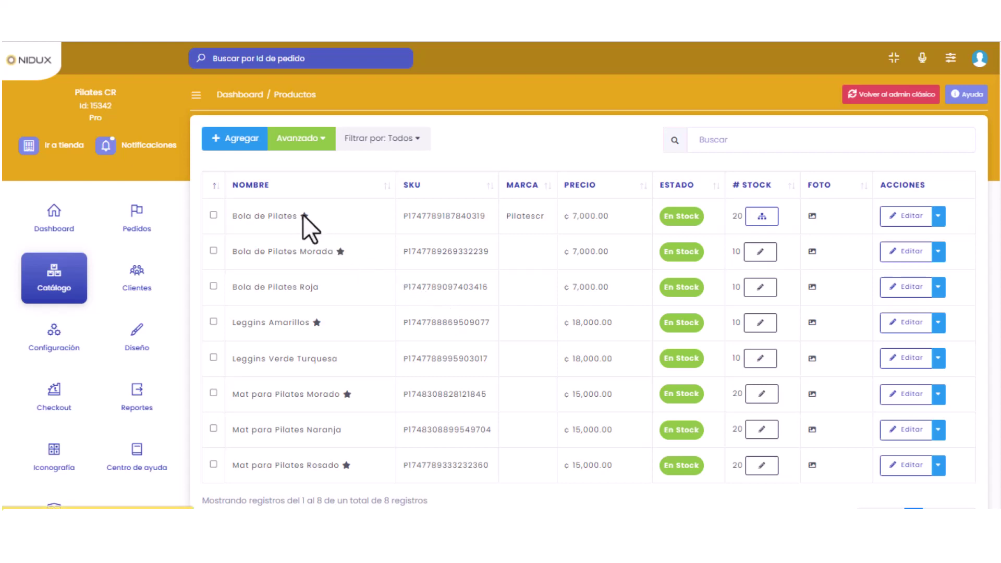
pyautogui.click(72, 269)
pyautogui.click(776, 219)
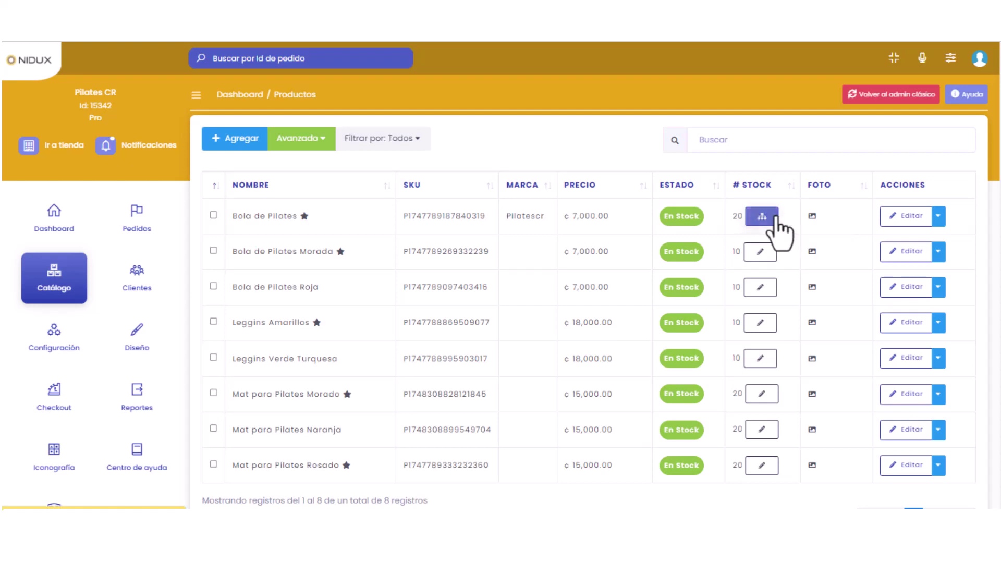
pyautogui.click(770, 217)
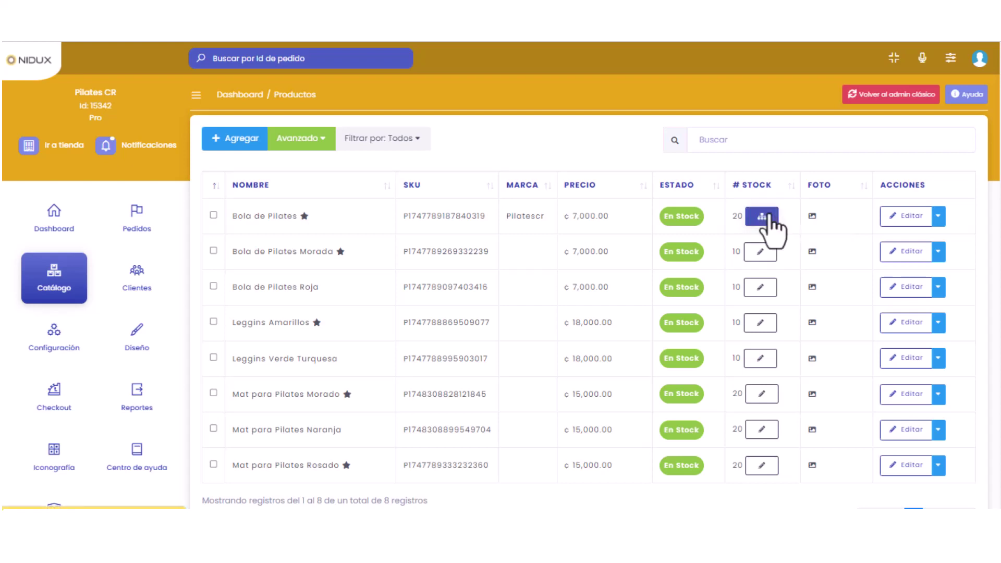
pyautogui.click(770, 217)
pyautogui.click(774, 218)
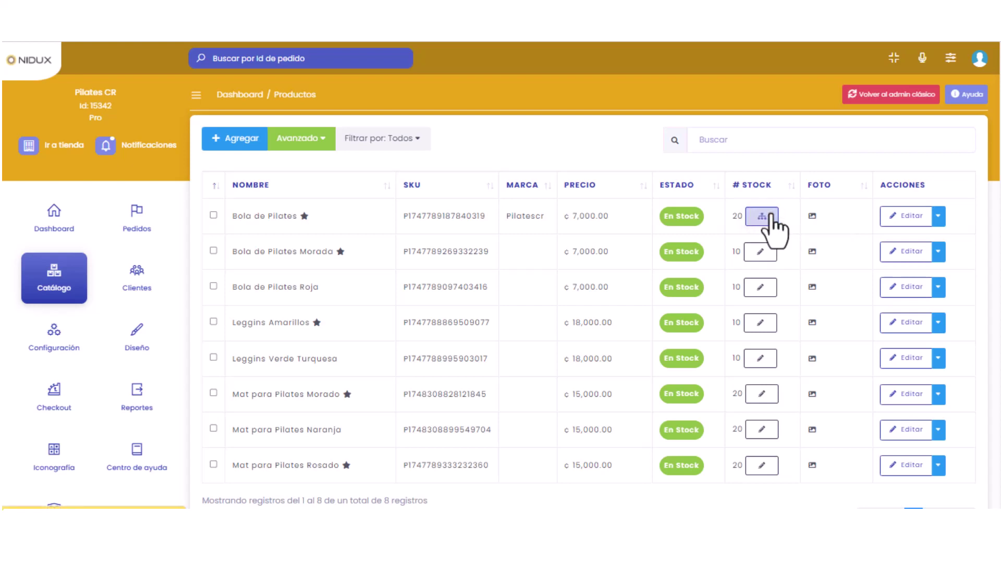
# Step: Open the catalog's Feeds section and examine the explanation of product feeds for Facebook and Google
pyautogui.click(58, 287)
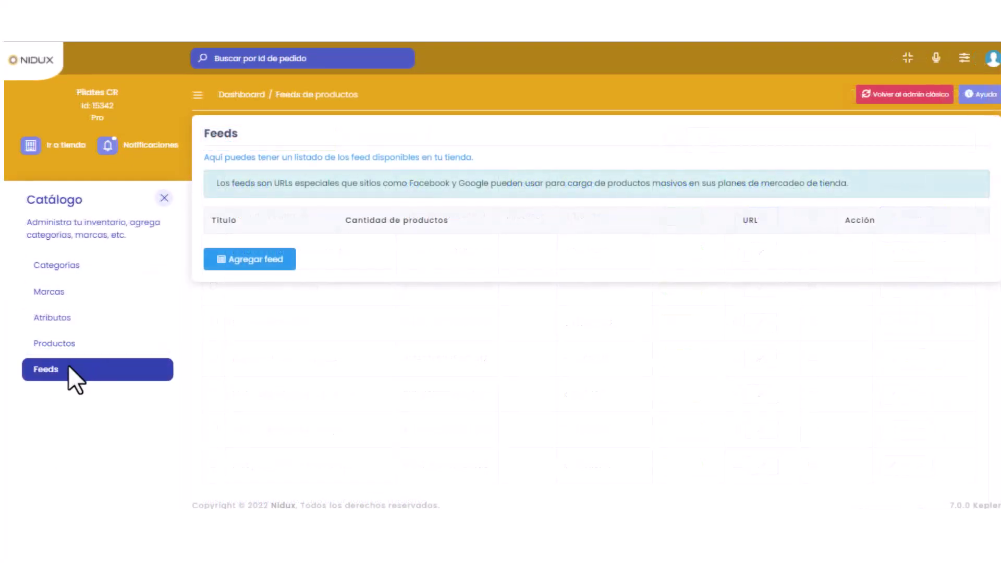
pyautogui.click(68, 369)
pyautogui.click(253, 262)
pyautogui.moveTo(411, 183); pyautogui.dragTo(489, 189)
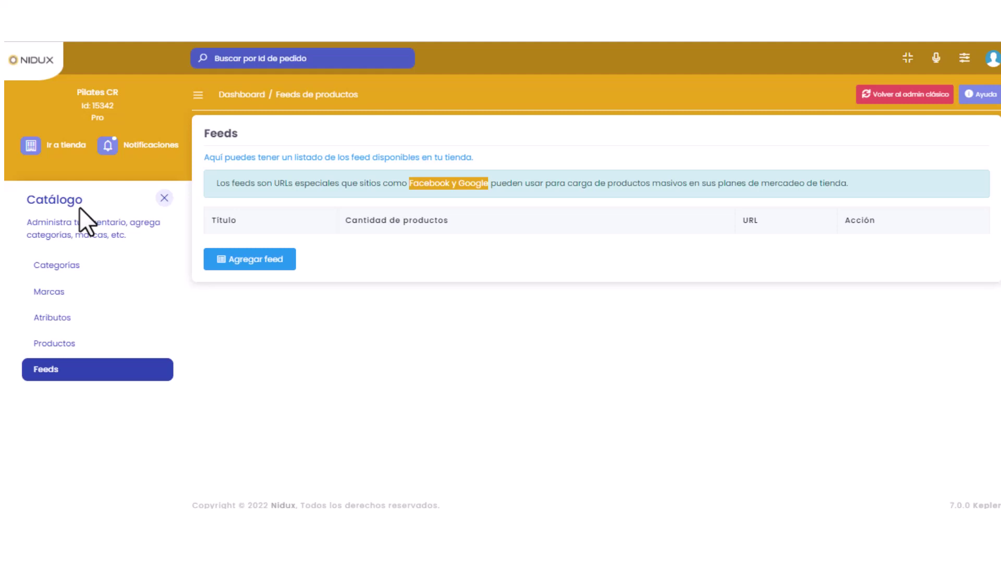
pyautogui.click(62, 268)
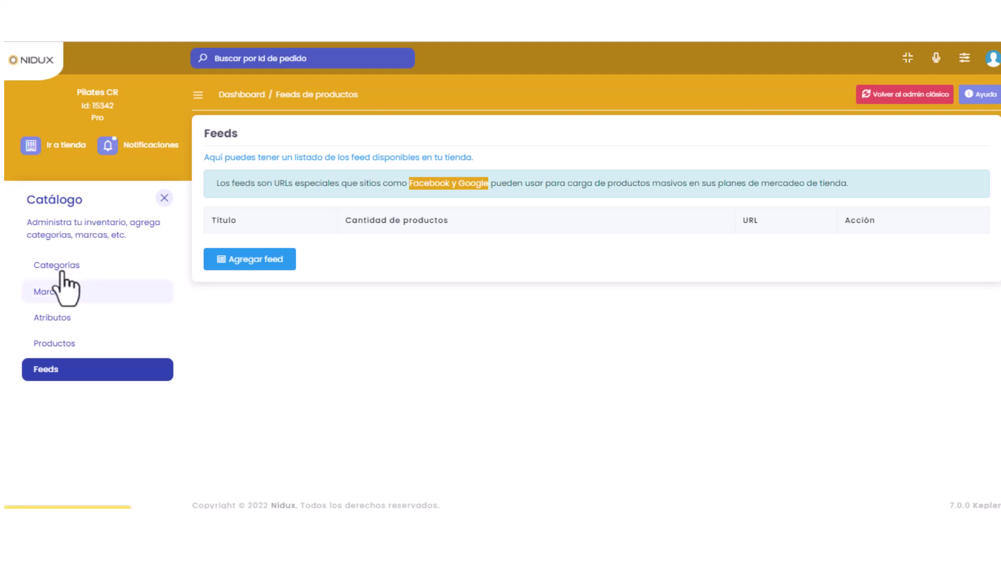